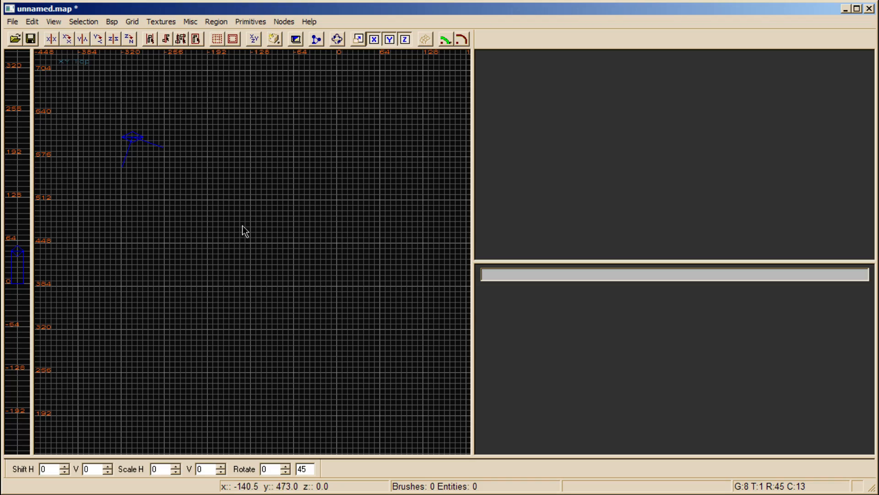
Pan around the XY Top grid and the Z height view to examine the empty map workspace
mouse_move(246, 247)
right_down()
mouse_move(242, 233)
mouse_move(192, 302)
mouse_move(311, 343)
mouse_move(331, 274)
mouse_move(262, 292)
mouse_move(266, 300)
right_up()
right_drag(17, 204, 19, 271)
mouse_move(269, 241)
right_down()
mouse_move(250, 311)
mouse_move(271, 262)
mouse_move(244, 257)
mouse_move(310, 223)
mouse_move(311, 212)
mouse_move(301, 223)
mouse_move(342, 226)
mouse_move(315, 221)
mouse_move(272, 251)
right_up()
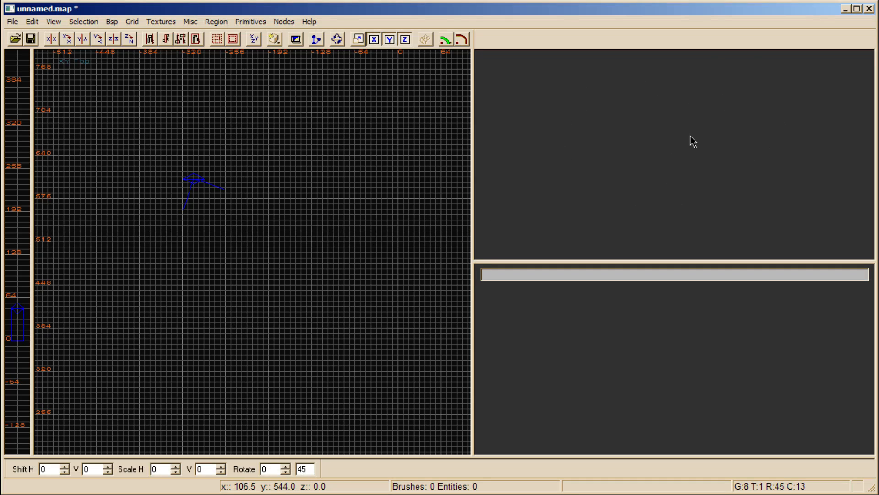
right_drag(351, 191, 377, 164)
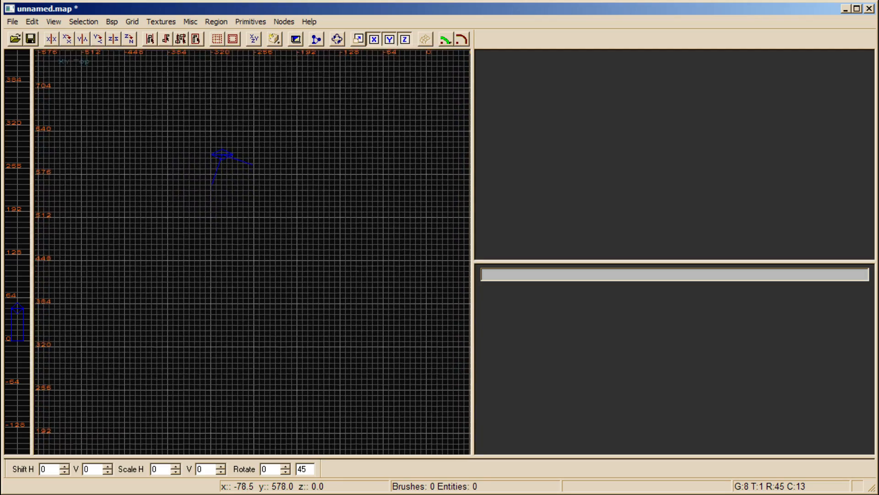
right_drag(322, 204, 322, 214)
right_drag(255, 272, 224, 286)
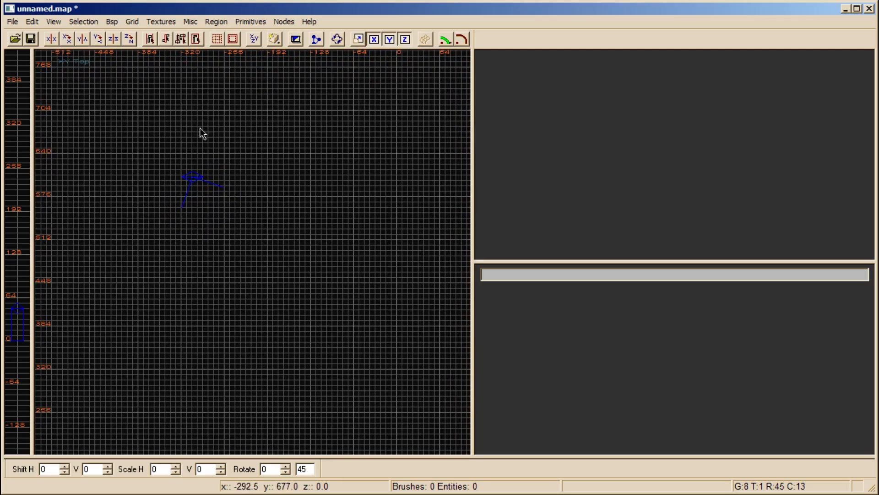
right_drag(13, 134, 13, 151)
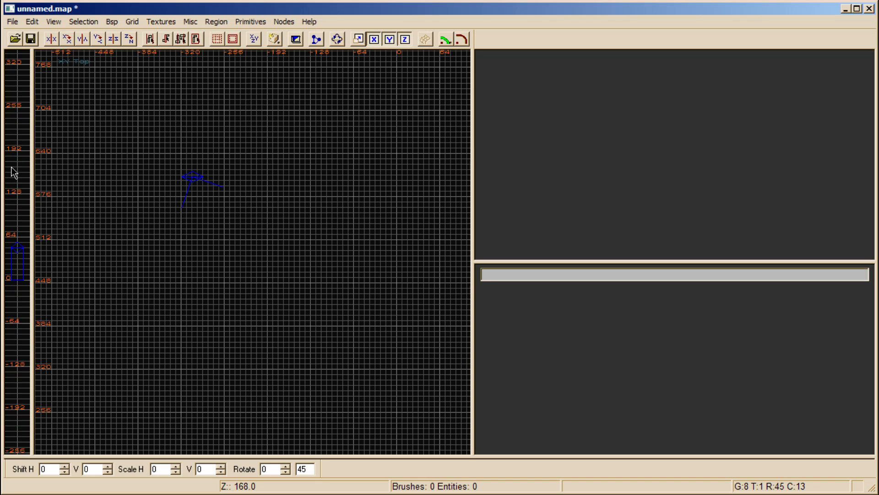
right_drag(21, 195, 21, 200)
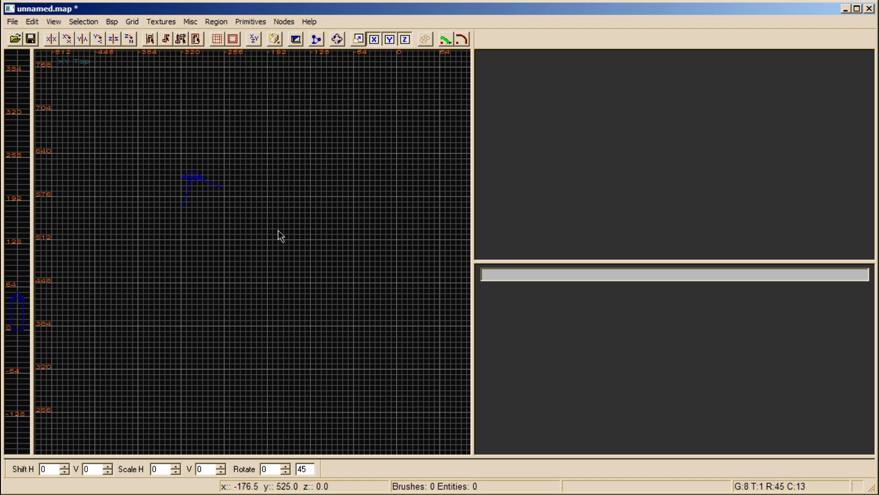
right_drag(279, 230, 295, 220)
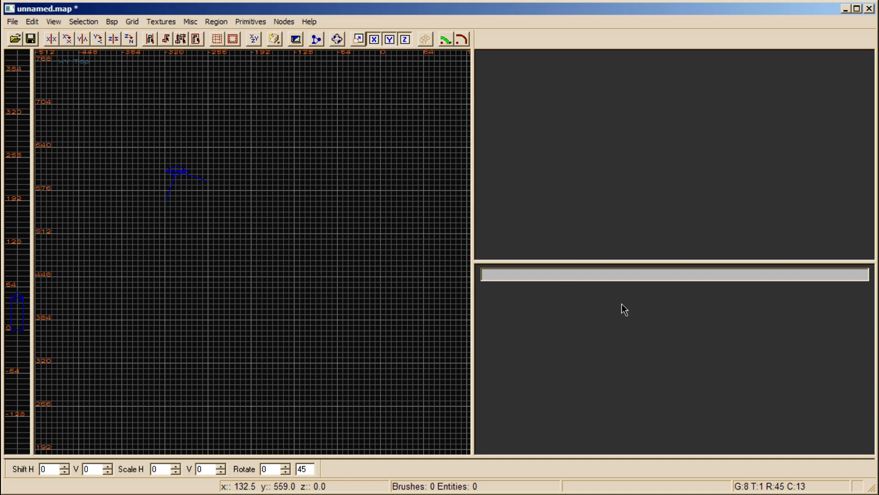
right_drag(437, 325, 436, 304)
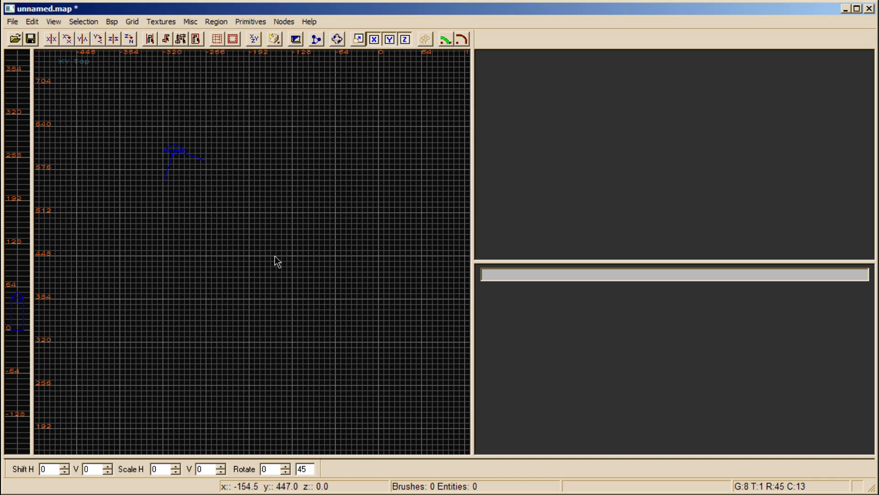
mouse_move(90, 94)
right_down()
mouse_move(89, 104)
mouse_move(94, 80)
right_up()
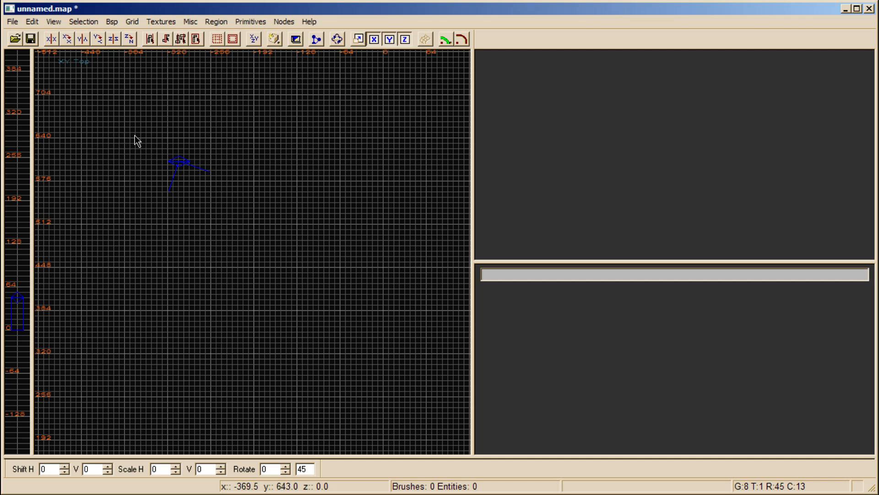
Cycle the grid view through XZ Front and YZ Side and return to XY Top
key(ctrl+Tab)
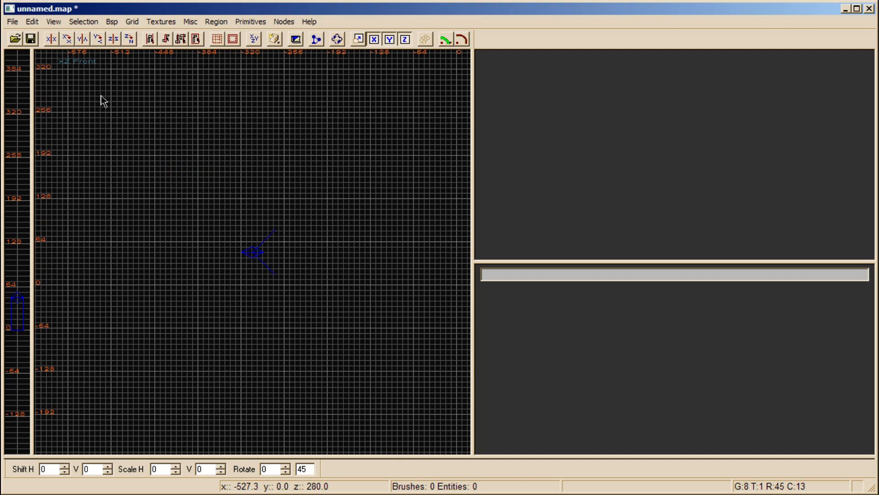
right_drag(165, 123, 110, 115)
key(ctrl+Tab)
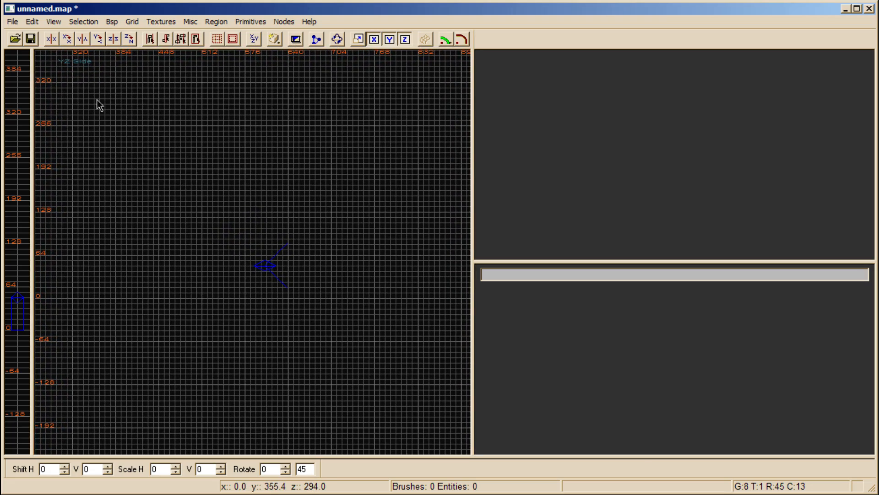
key(ctrl+Tab)
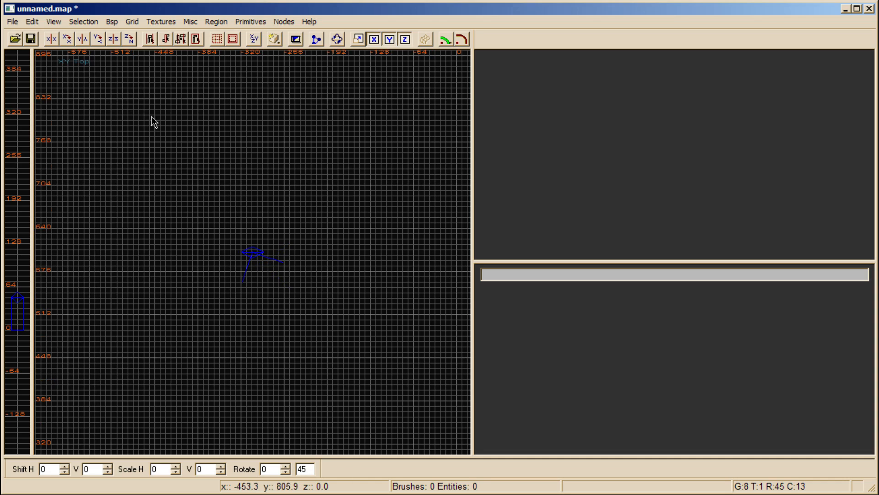
right_drag(214, 149, 164, 132)
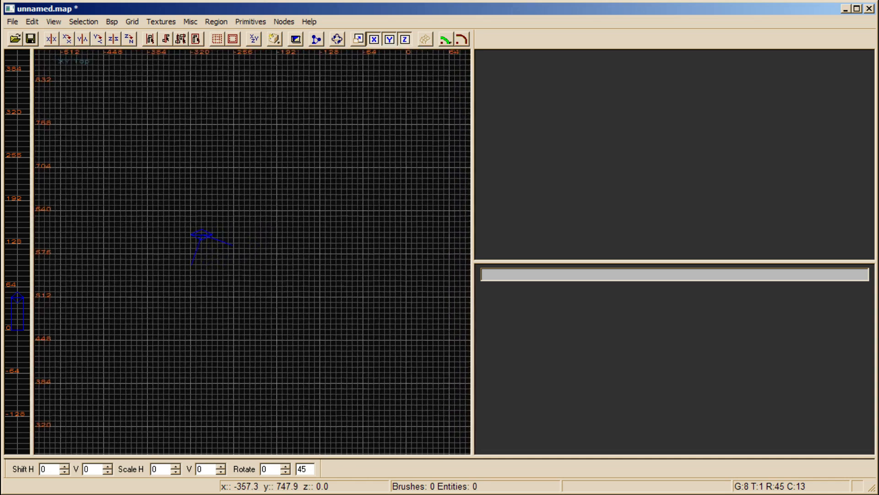
Draw a 128 by 128 unit brush in the top view and raise it so its base sits at height 0
right_drag(206, 181, 158, 126)
right_drag(235, 260, 260, 272)
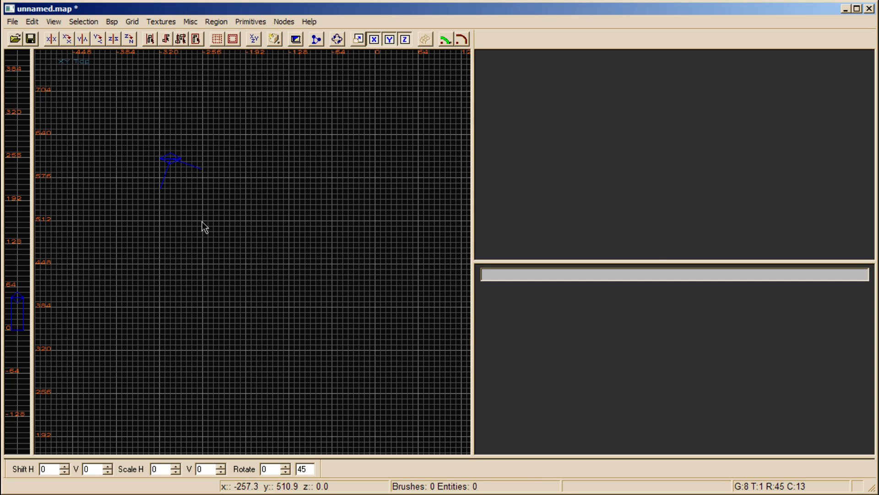
mouse_move(204, 228)
mouse_down()
mouse_move(284, 293)
mouse_move(291, 309)
mouse_up()
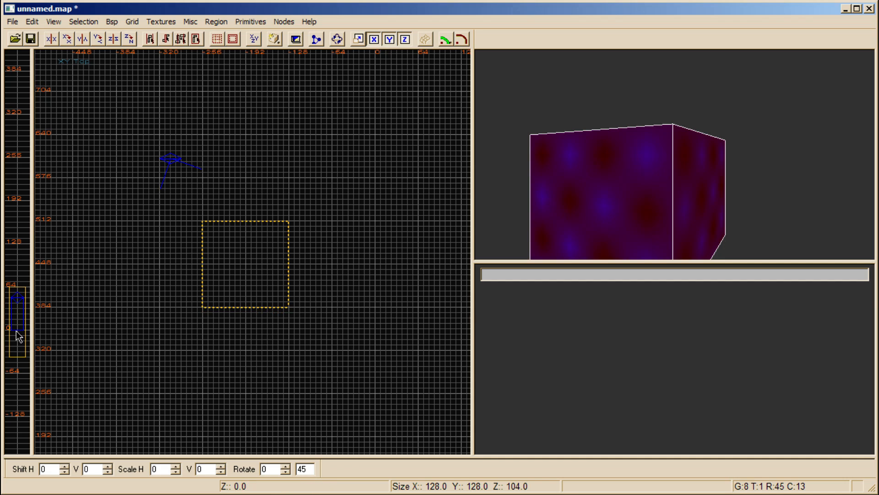
mouse_move(21, 339)
mouse_down()
mouse_move(19, 258)
mouse_move(17, 437)
mouse_move(19, 281)
mouse_move(20, 306)
mouse_up()
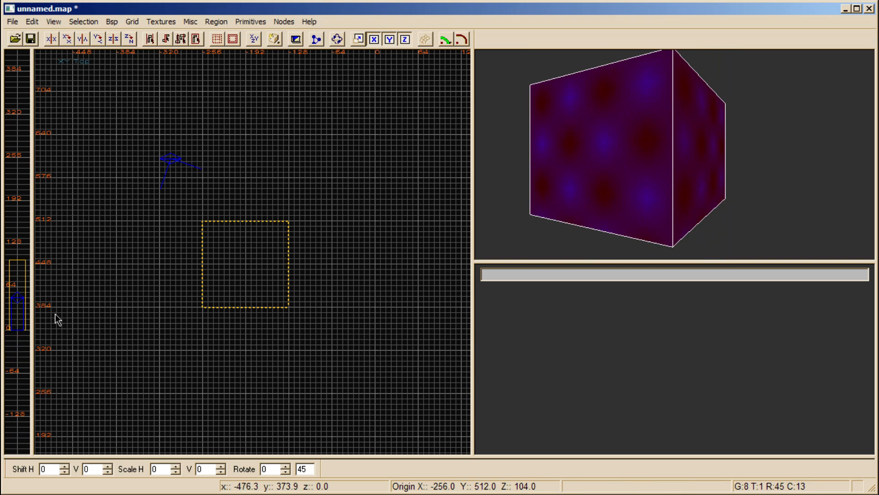
mouse_move(300, 265)
mouse_down()
mouse_move(339, 269)
mouse_move(301, 271)
mouse_up()
mouse_move(251, 212)
mouse_down()
mouse_move(255, 173)
mouse_move(252, 209)
mouse_up()
mouse_move(175, 267)
mouse_down()
mouse_move(136, 265)
mouse_move(180, 270)
mouse_up()
mouse_move(268, 339)
mouse_down()
mouse_move(257, 385)
mouse_move(263, 342)
mouse_move(277, 327)
mouse_up()
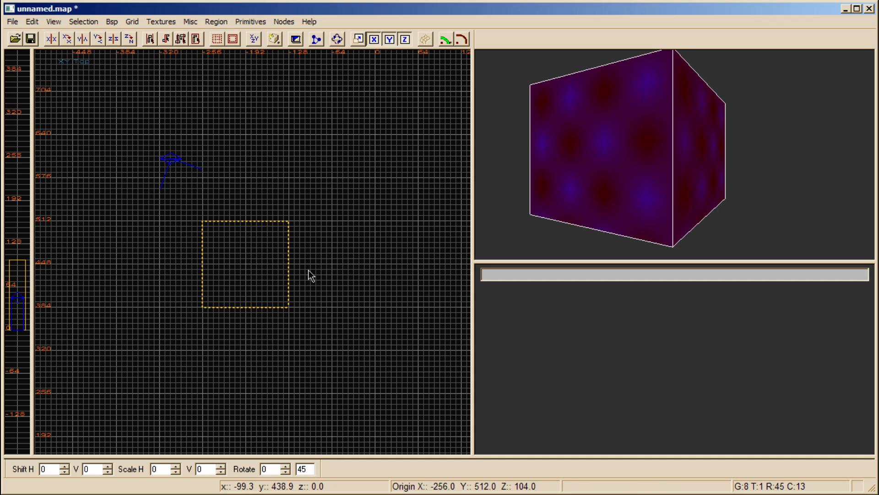
Deselect and reselect the brush, and resize it to 128 by 192 units in the top view and 64 units high
key(Escape)
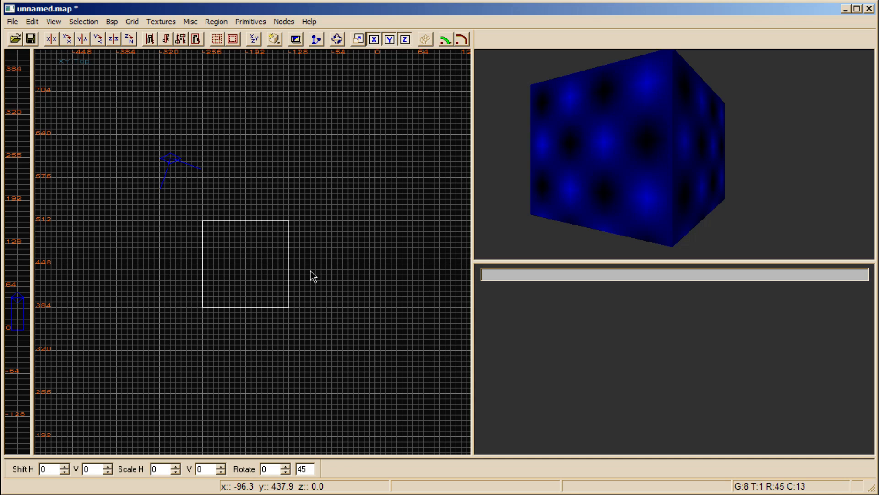
shift+click(281, 271)
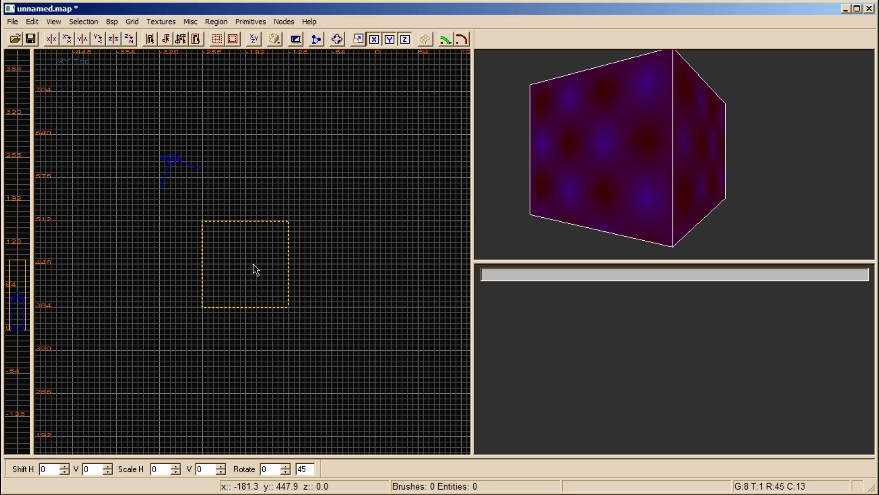
mouse_move(252, 269)
mouse_down()
mouse_move(288, 233)
mouse_move(285, 245)
mouse_up()
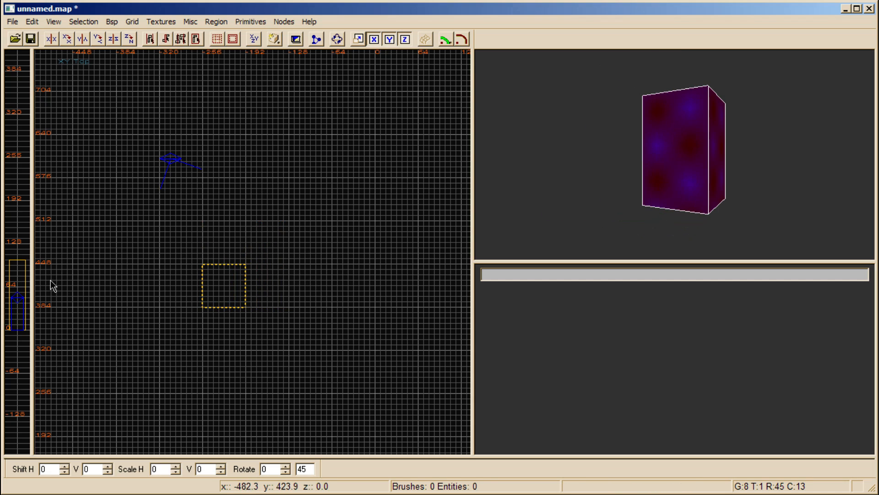
drag(21, 241, 23, 269)
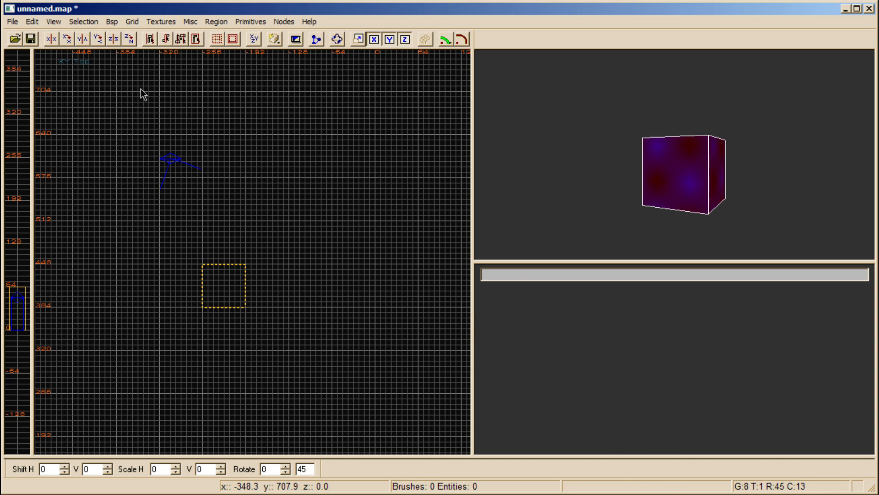
mouse_move(265, 289)
mouse_down()
mouse_move(318, 291)
mouse_move(306, 290)
mouse_up()
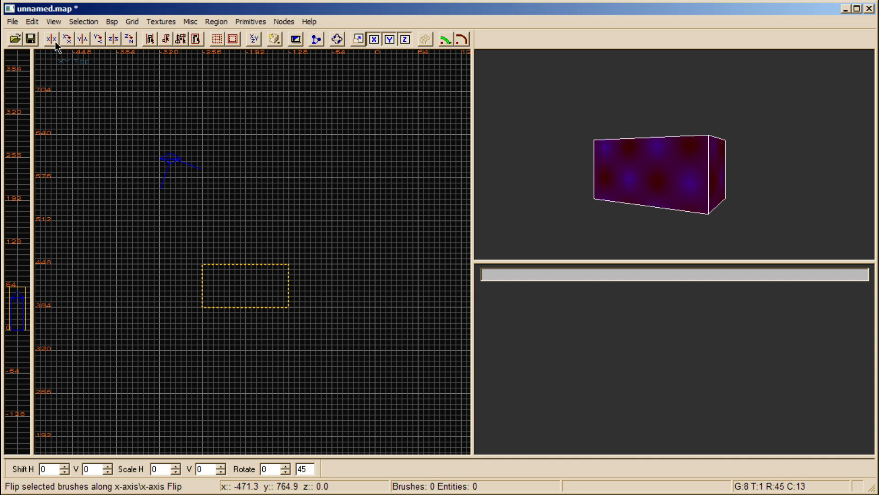
drag(258, 243, 274, 153)
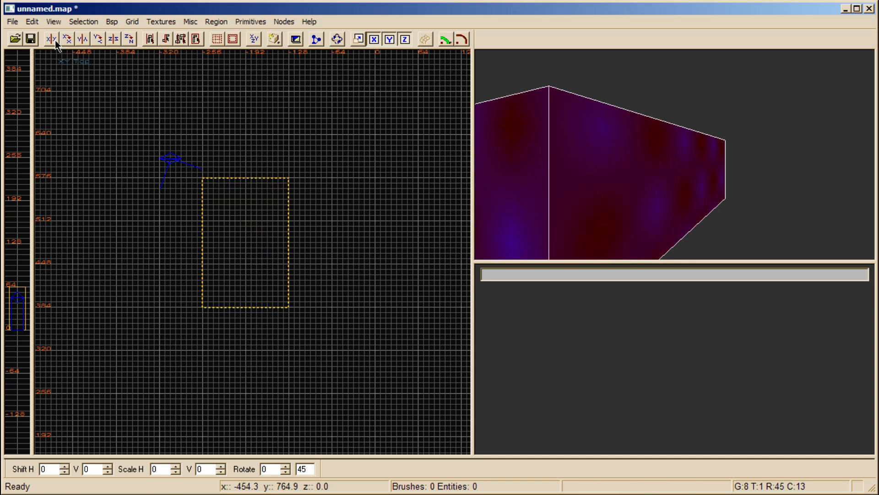
Reshape the brush to 192 by 128 units in plan and pull one corner edge inward to form a triangular wedge
mouse_move(286, 193)
mouse_down()
mouse_move(290, 221)
mouse_move(296, 200)
mouse_move(369, 273)
mouse_up()
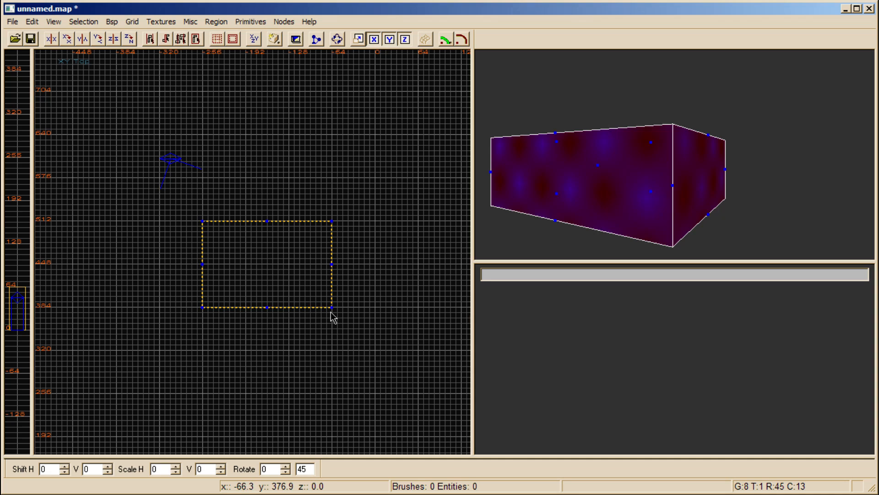
mouse_move(331, 311)
mouse_down()
mouse_move(290, 269)
mouse_move(263, 272)
mouse_up()
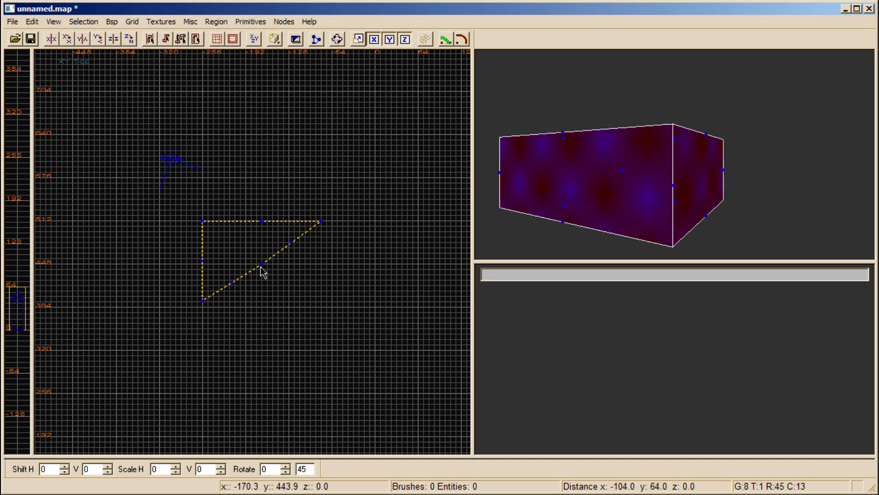
key(e)
Flip the triangular wedge repeatedly along the x-axis and delete it
click(51, 40)
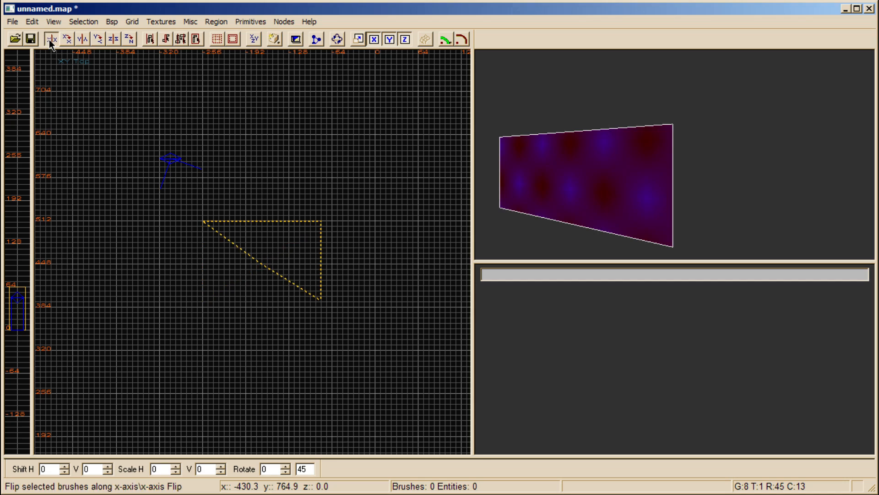
click(51, 40)
click(50, 40)
click(50, 40)
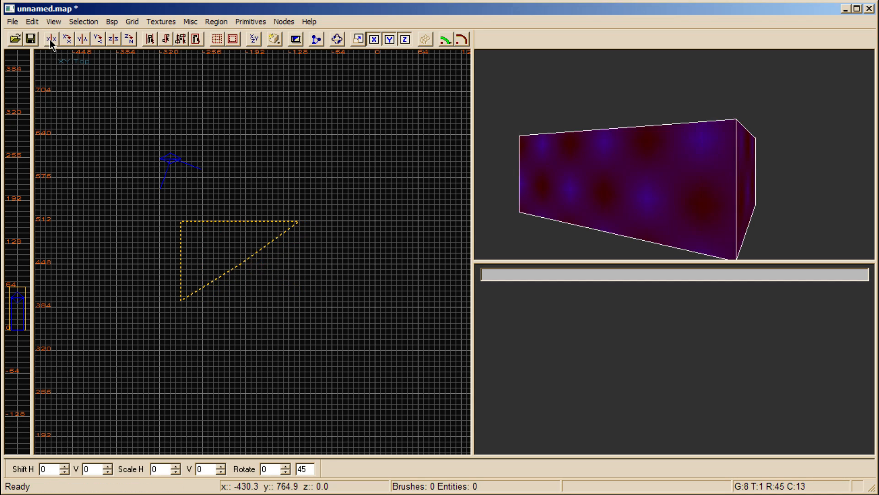
click(50, 40)
click(51, 41)
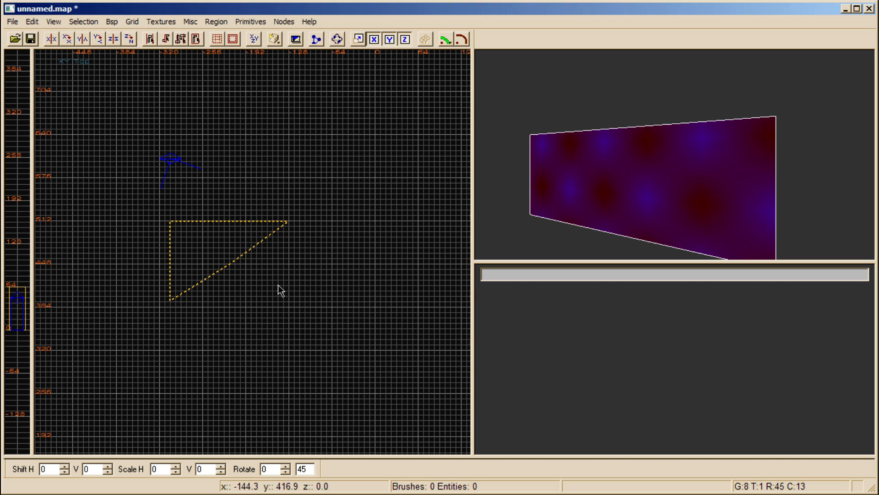
key(BackSpace)
Draw a new rectangular brush from x -320 to -128 and y 512 to 384 in the top view
mouse_move(165, 221)
mouse_down()
mouse_move(259, 295)
mouse_move(228, 268)
mouse_up()
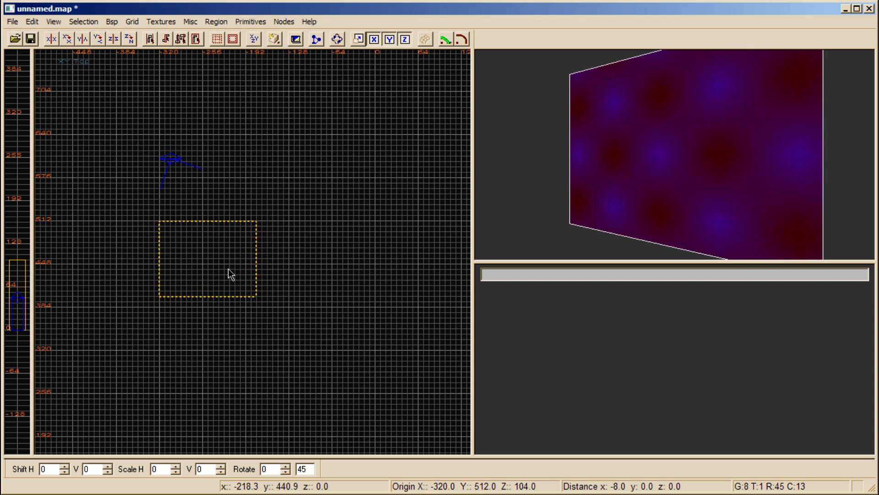
drag(267, 303, 255, 314)
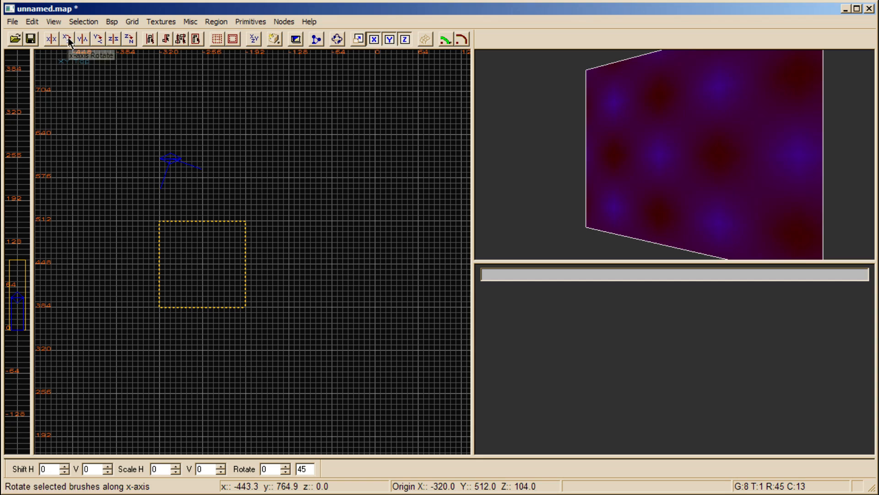
drag(284, 269, 330, 271)
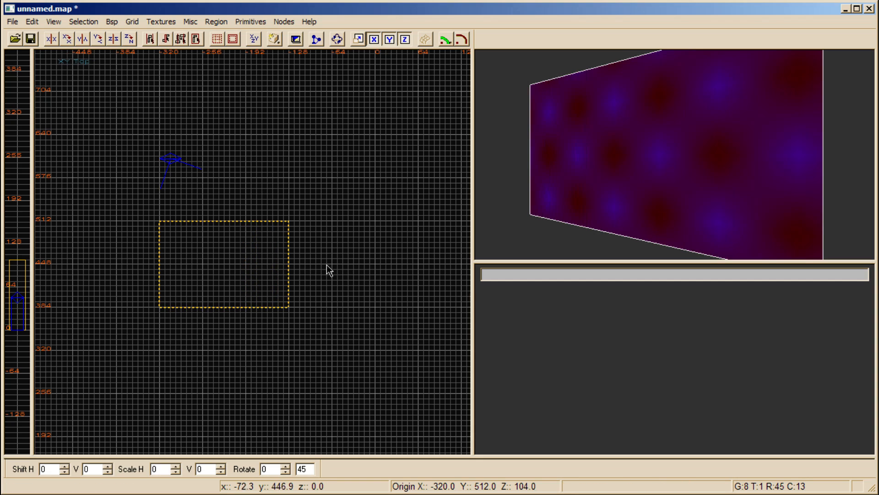
Rotate the rectangular brush repeatedly about the x-axis
click(66, 40)
click(65, 40)
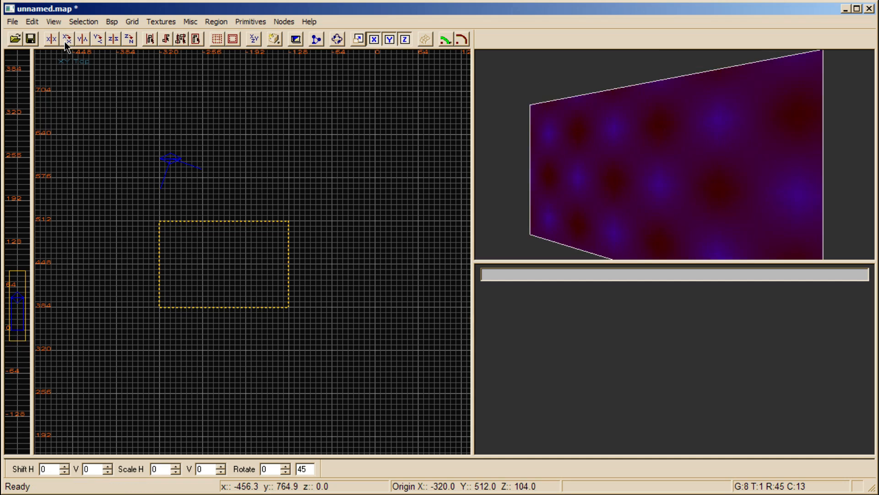
click(73, 40)
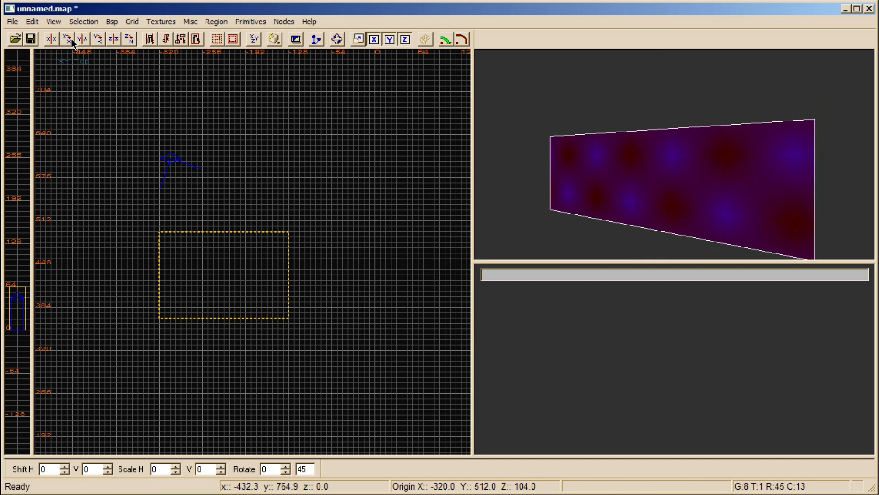
click(73, 40)
click(72, 40)
click(73, 40)
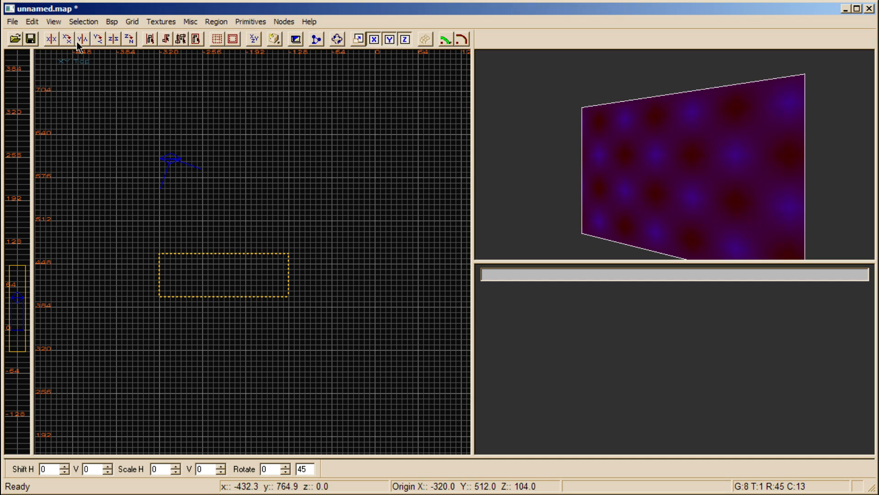
Resize the brush to about 136 units wide and 272 units high, and rotate it three times about the y-axis
mouse_move(319, 284)
mouse_down()
mouse_move(265, 278)
mouse_move(281, 278)
mouse_up()
drag(27, 246, 28, 204)
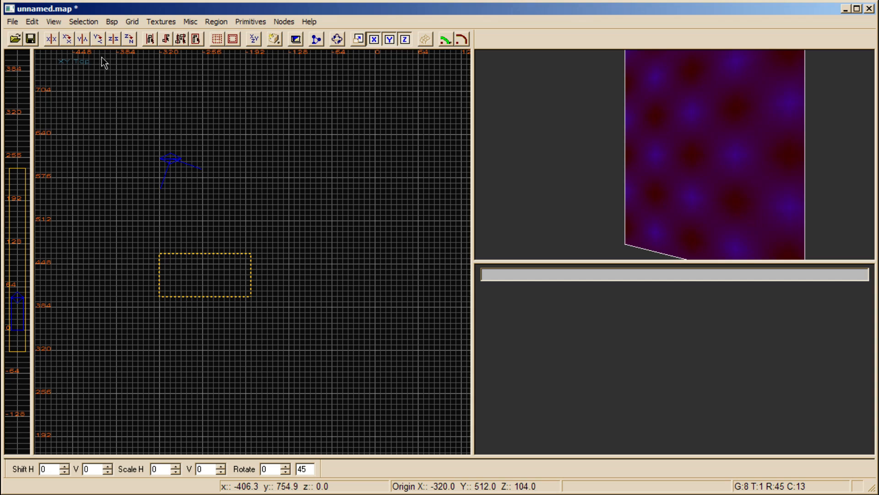
click(98, 39)
click(98, 39)
click(99, 40)
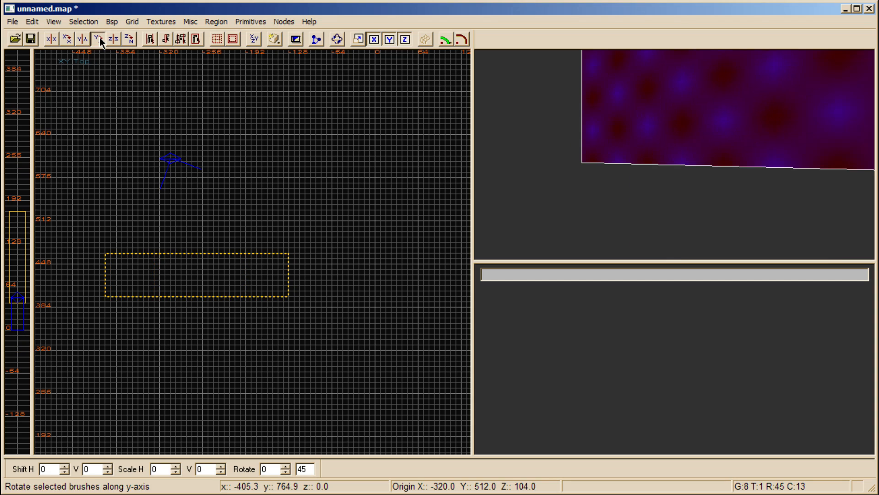
Rotate the brush about the y-axis, resize it in the top view, and pull its edges inward to form an irregular quadrilateral
click(99, 39)
drag(199, 340, 197, 404)
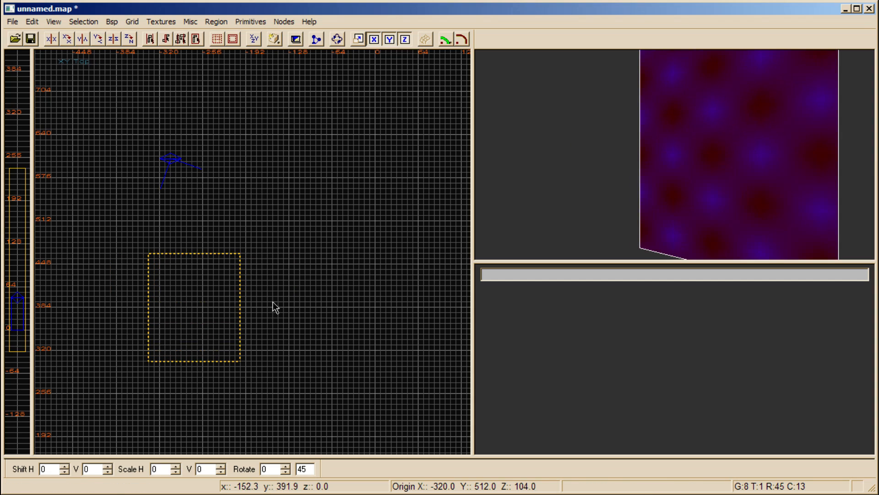
drag(273, 301, 251, 300)
drag(220, 253, 192, 297)
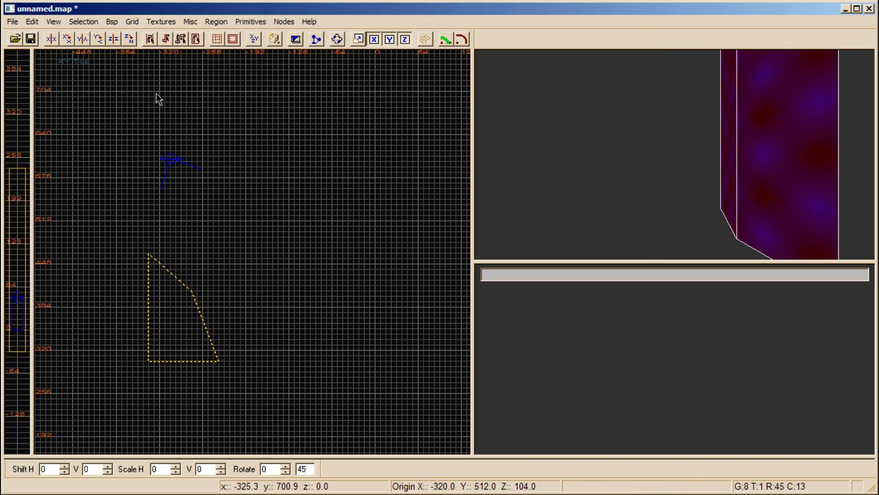
Flip the irregular four-sided brush repeatedly along the y-axis and delete it
click(83, 39)
click(83, 40)
click(83, 40)
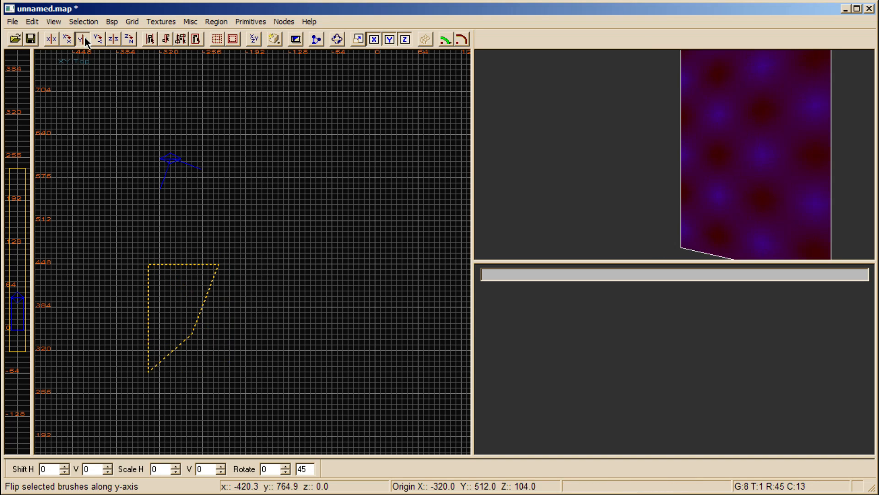
click(83, 40)
click(83, 40)
click(83, 39)
click(83, 40)
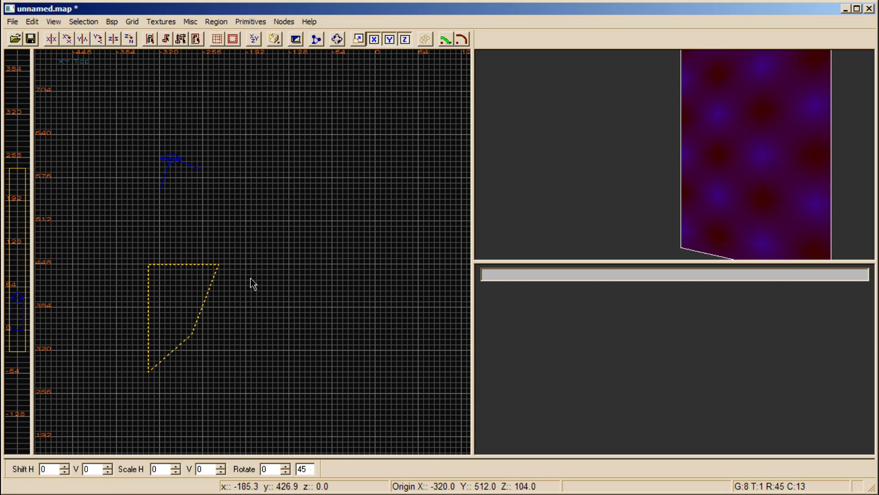
key(BackSpace)
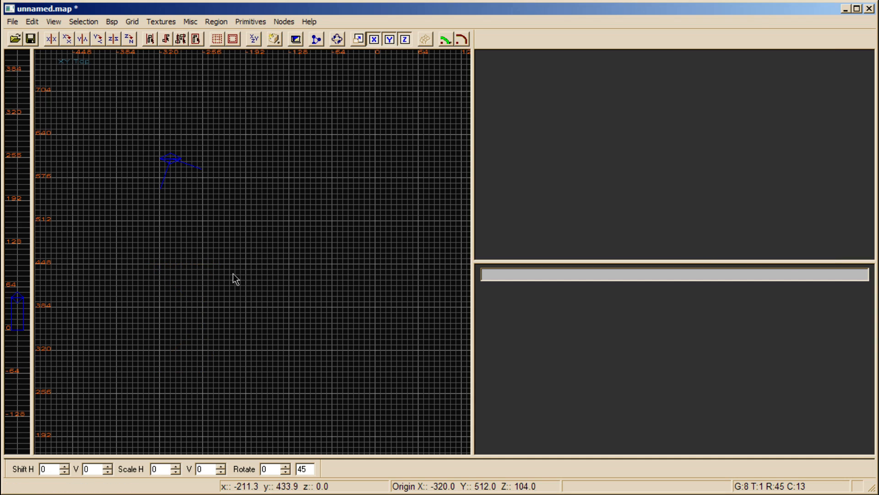
Draw a new rectangular brush in the top view, spanning x -320 to -128 and y 512 to 384
drag(164, 222, 267, 310)
drag(230, 274, 224, 275)
drag(284, 279, 279, 279)
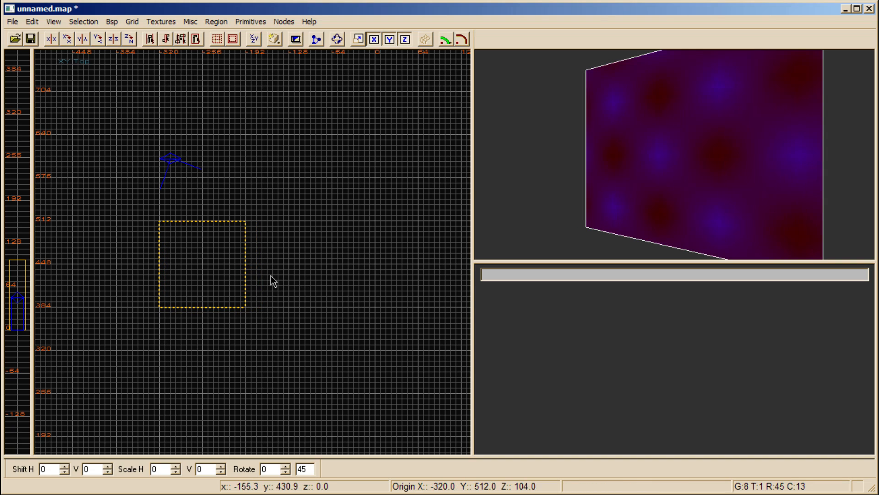
drag(270, 252, 315, 261)
Rotate the rectangular brush twice about the z-axis and flip it three times along the z-axis
click(131, 41)
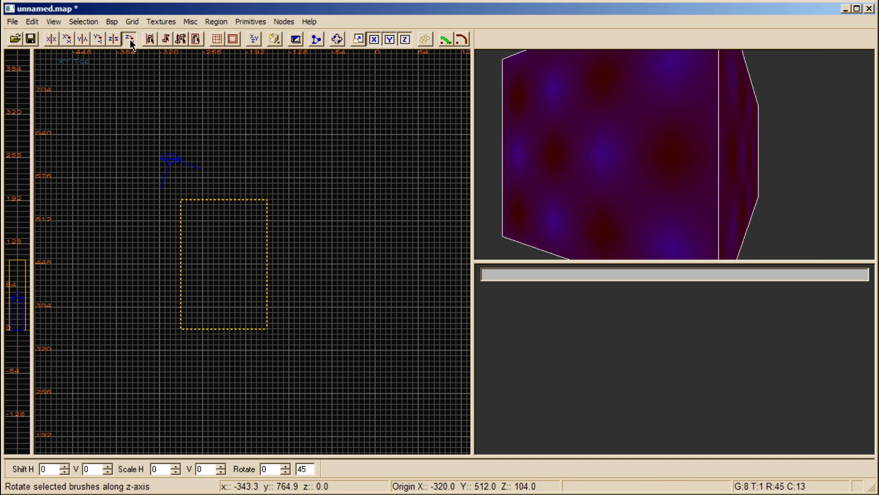
click(132, 41)
click(114, 41)
click(114, 41)
click(114, 41)
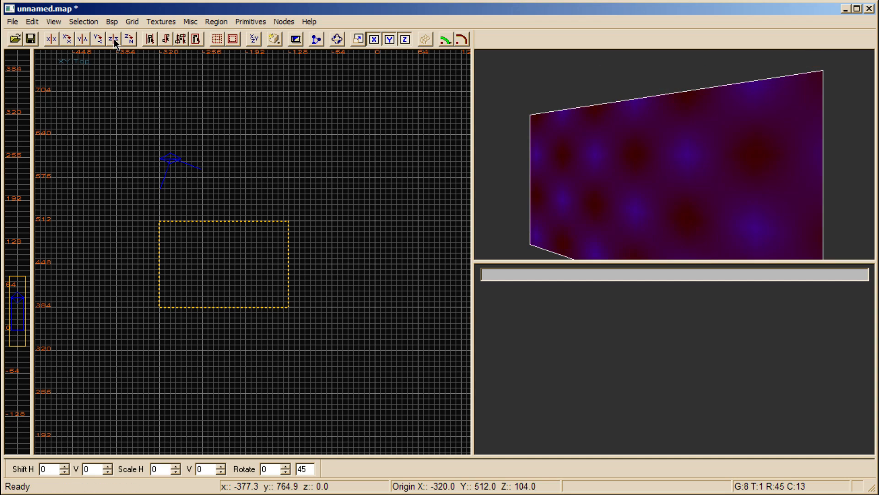
Rotate the brush -56 degrees about the z-axis and pull its uppermost corner edge inward to skew it
key(e)
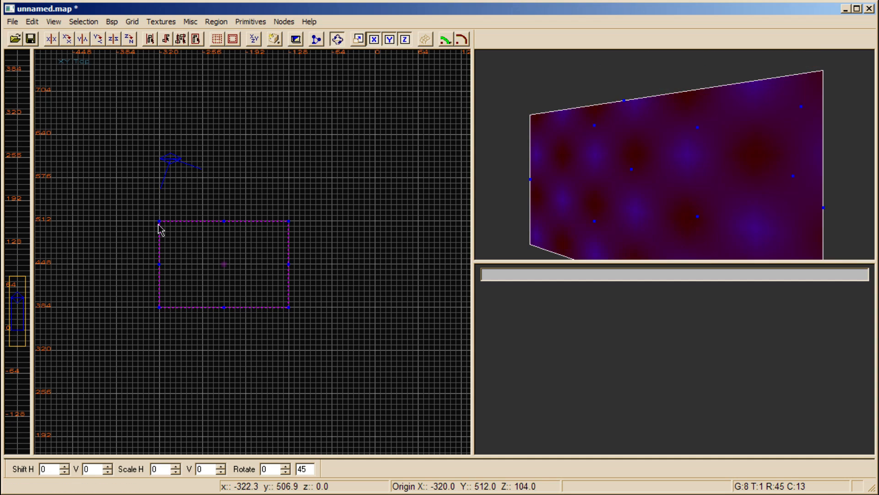
drag(161, 229, 191, 261)
click(112, 41)
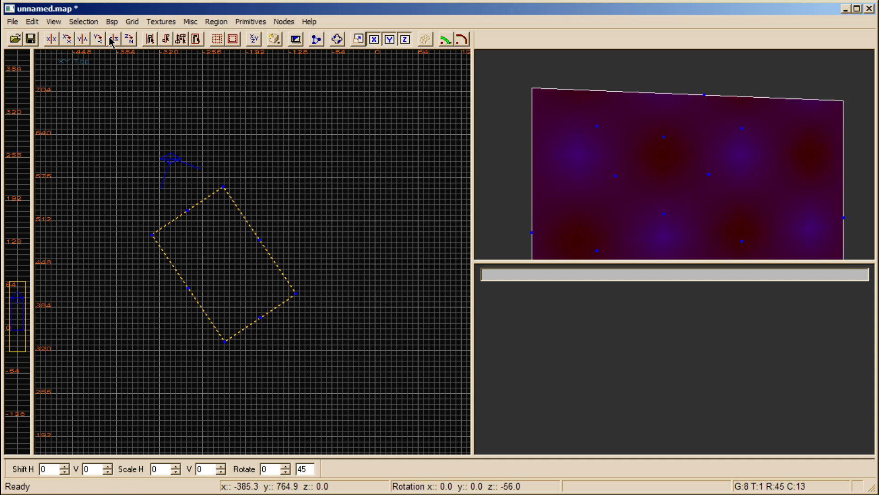
click(112, 40)
drag(227, 188, 213, 253)
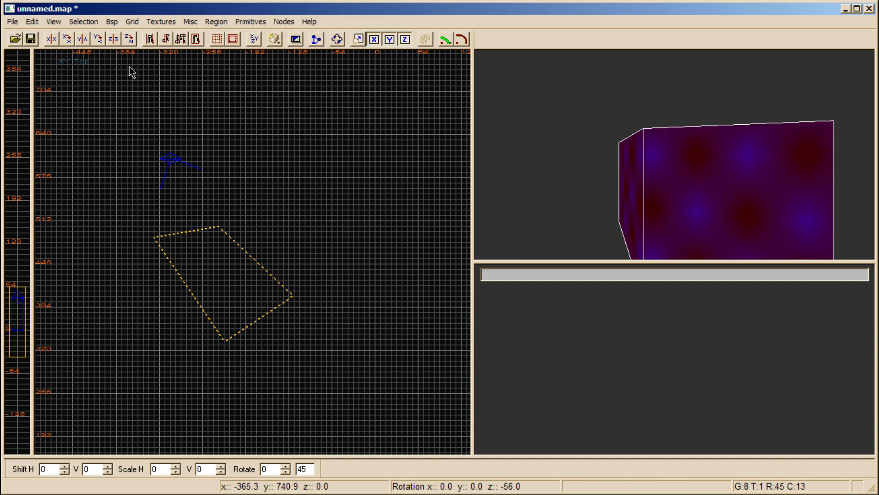
Flip the skewed brush repeatedly along the z-axis, checking it in the front and top views, and delete it
click(115, 41)
key(ctrl+Tab)
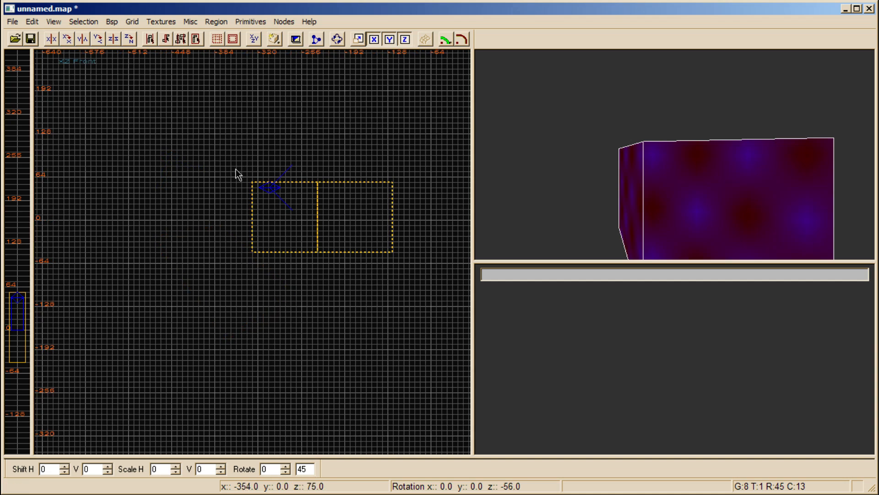
click(114, 40)
key(ctrl+Tab)
click(113, 40)
key(ctrl+Tab)
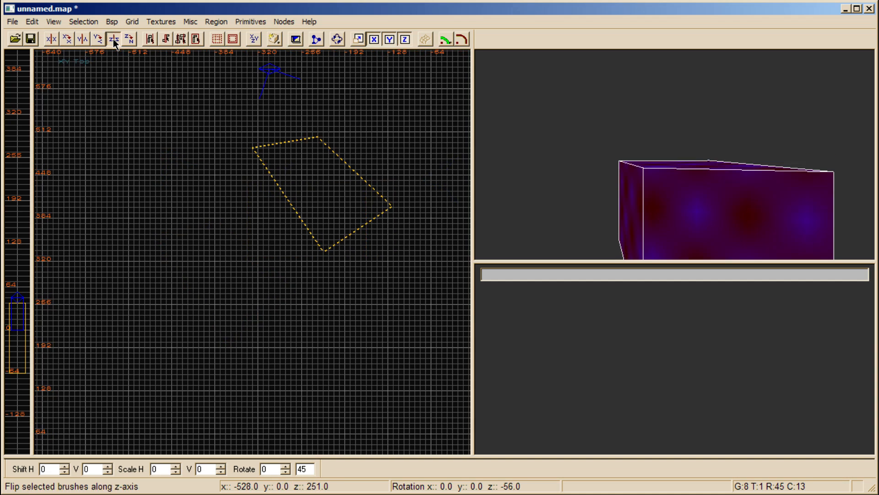
click(113, 40)
click(114, 39)
right_drag(260, 243, 270, 235)
key(BackSpace)
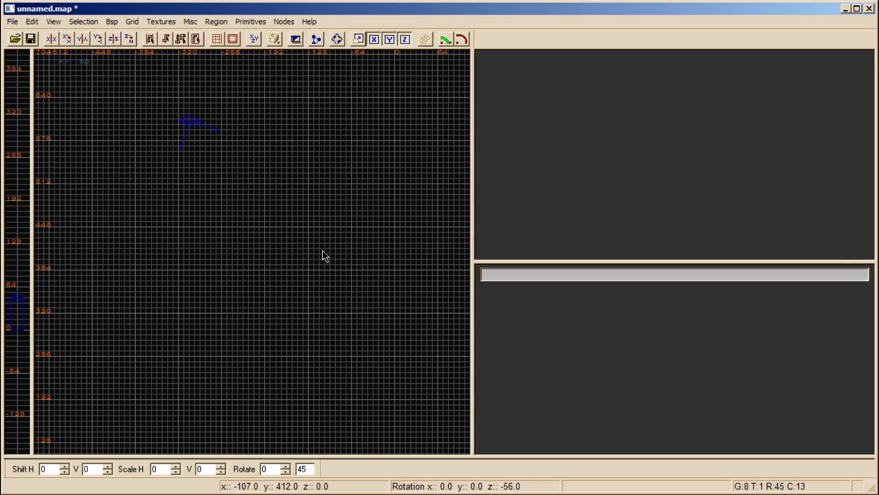
Draw a 64 by 64 unit square brush in the top view, from x -256 to -192 and y 512 to 448
right_drag(324, 256, 296, 222)
mouse_move(171, 222)
mouse_down()
mouse_move(230, 285)
mouse_move(228, 230)
mouse_move(247, 275)
mouse_move(281, 306)
mouse_up()
mouse_move(305, 306)
mouse_down()
mouse_move(273, 329)
mouse_move(273, 342)
mouse_move(273, 285)
mouse_move(224, 301)
mouse_move(226, 289)
mouse_up()
mouse_move(227, 290)
right_down()
mouse_move(228, 96)
mouse_move(229, 134)
right_up()
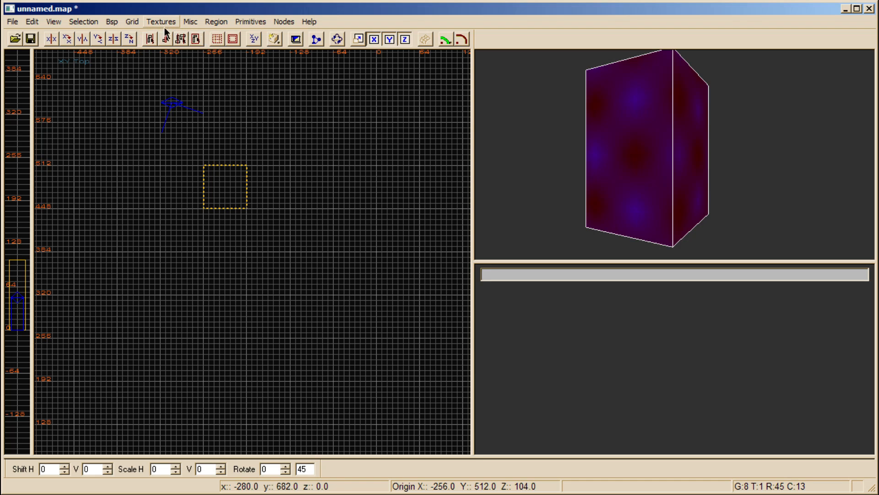
Reduce the square brush to a flat slab 8 units high using the height view
right_drag(332, 214, 335, 221)
mouse_move(29, 247)
mouse_down()
mouse_move(29, 280)
mouse_move(29, 265)
mouse_up()
mouse_move(17, 303)
mouse_down()
mouse_move(19, 292)
mouse_move(19, 304)
mouse_up()
drag(17, 266, 25, 309)
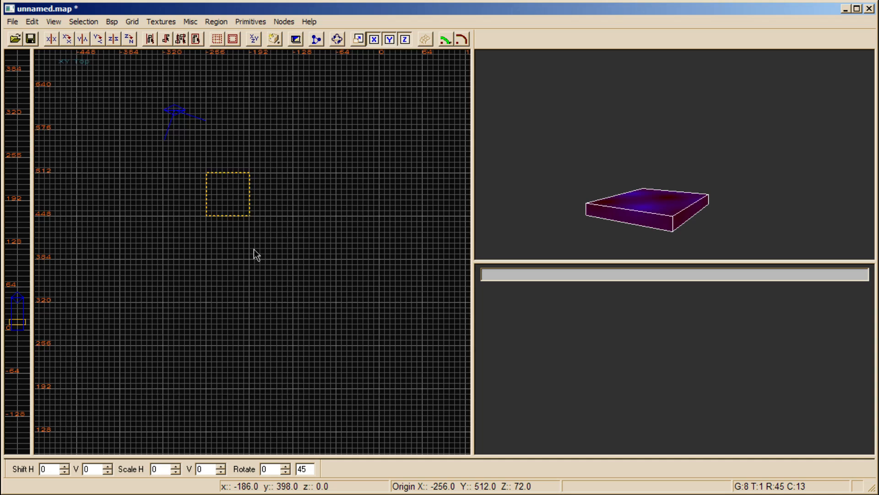
Clone the slab twice, placing one copy 128 units along x and another 128 units down along y, and deselect
right_drag(254, 250, 287, 241)
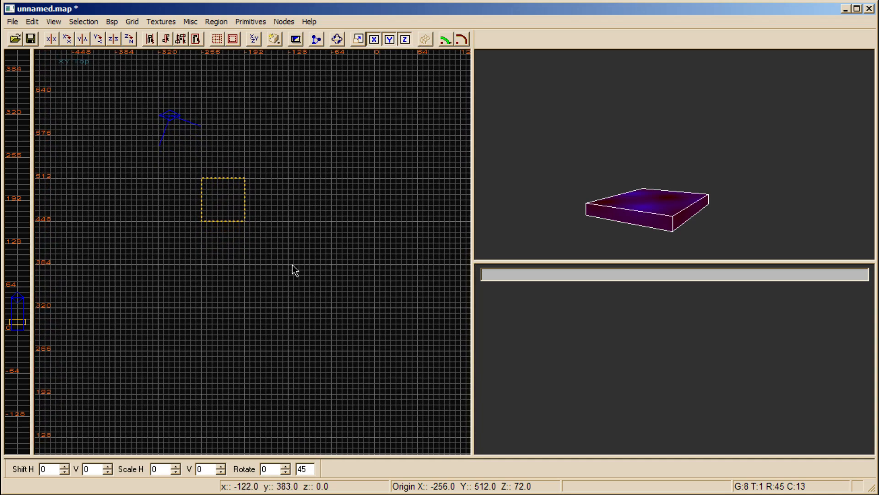
key(space)
mouse_move(234, 212)
mouse_down()
mouse_move(316, 207)
mouse_move(314, 226)
mouse_move(234, 295)
mouse_move(230, 283)
mouse_up()
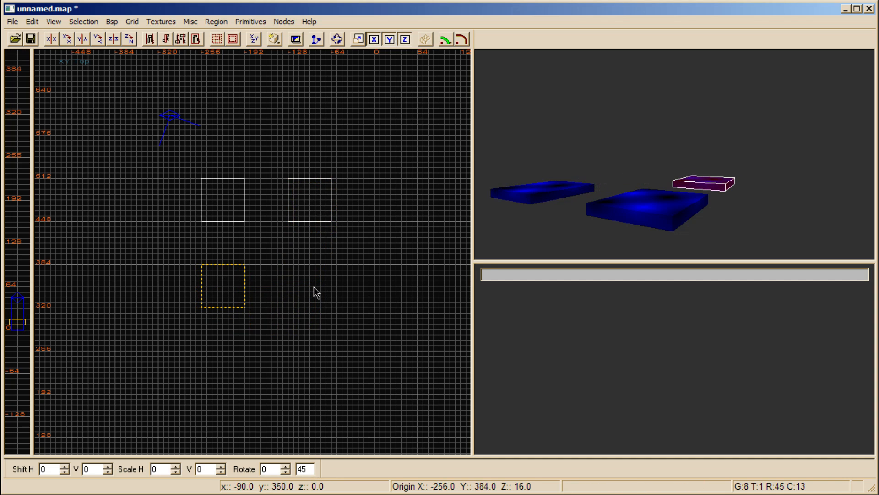
key(Escape)
right_drag(295, 287, 286, 283)
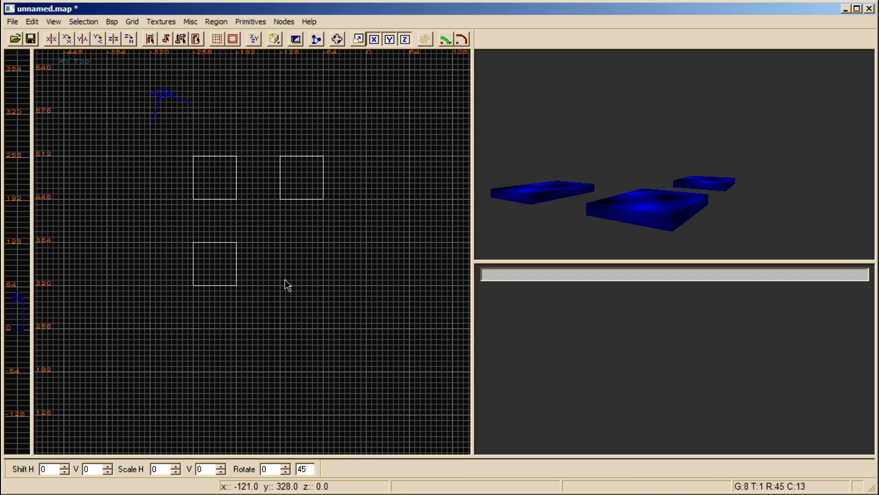
Clone the original slab to the vacant fourth corner of the layout and raise the copy to 56 units high
shift+click(228, 192)
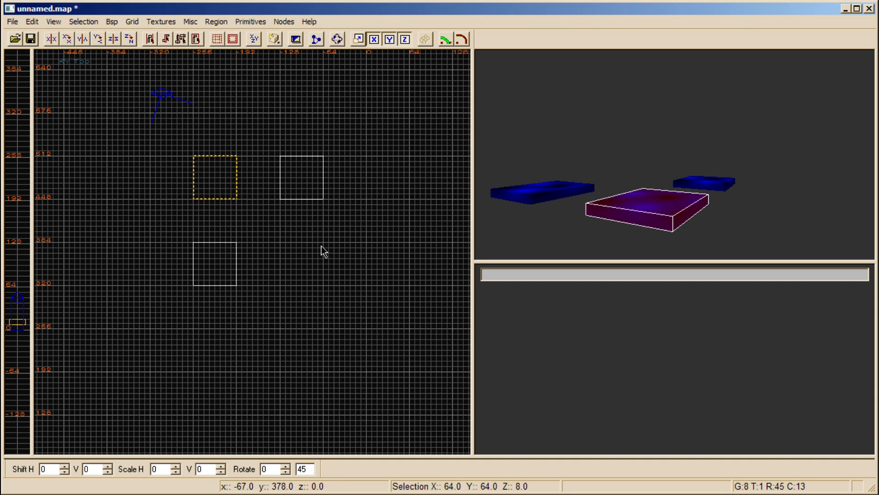
right_drag(330, 250, 321, 251)
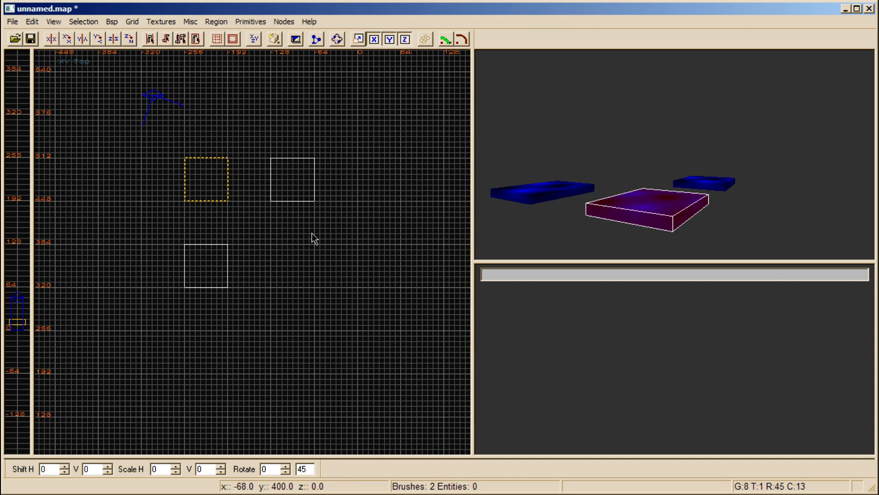
key(space)
mouse_move(219, 194)
mouse_down()
mouse_move(238, 204)
mouse_move(254, 245)
mouse_move(304, 279)
mouse_move(298, 268)
mouse_up()
drag(10, 326, 21, 282)
Clone the tall block into the gap at the centre of the four brushes, lower the centre block's top, and deselect
key(space)
mouse_move(306, 262)
mouse_down()
mouse_move(325, 214)
mouse_move(256, 213)
mouse_up()
key(Escape)
shift+click(257, 221)
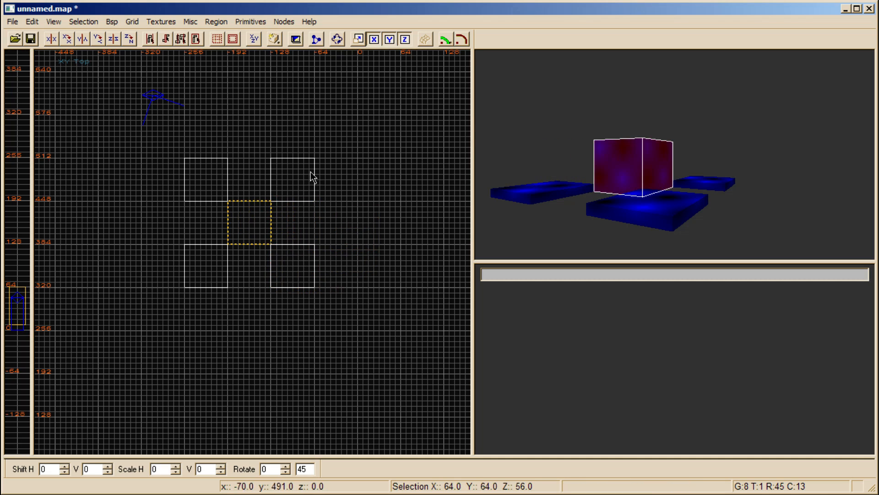
mouse_move(19, 280)
mouse_down()
mouse_move(20, 296)
mouse_move(16, 290)
mouse_up()
key(Escape)
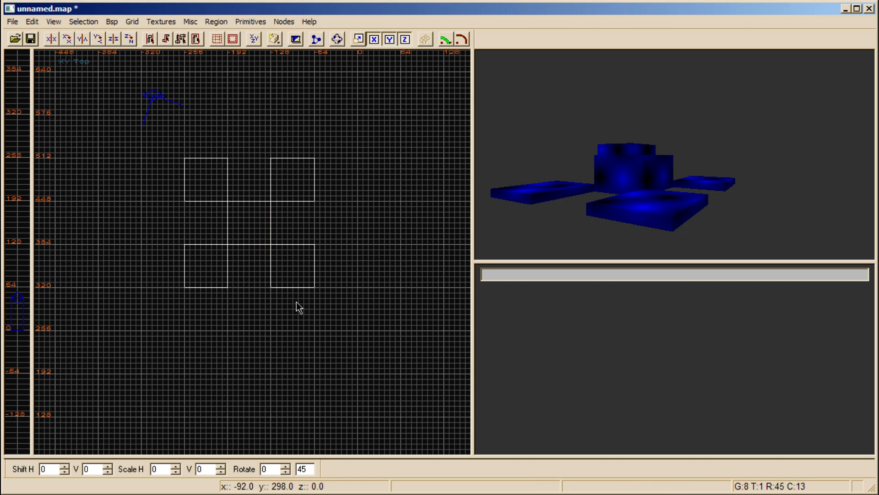
Delete the centre block and the tall block at the fourth corner
shift+click(246, 223)
key(BackSpace)
mouse_move(370, 263)
right_down()
mouse_move(359, 268)
mouse_move(382, 268)
mouse_move(350, 245)
right_up()
shift+click(286, 194)
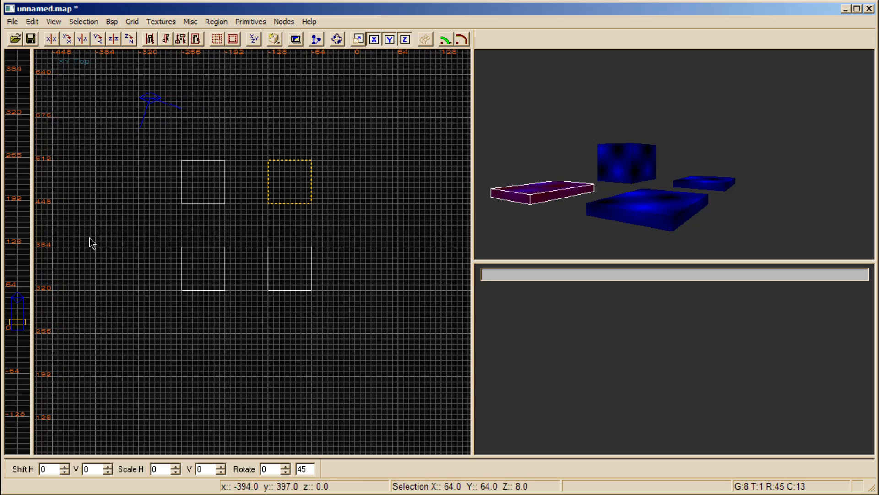
shift+click(281, 172)
shift+click(286, 263)
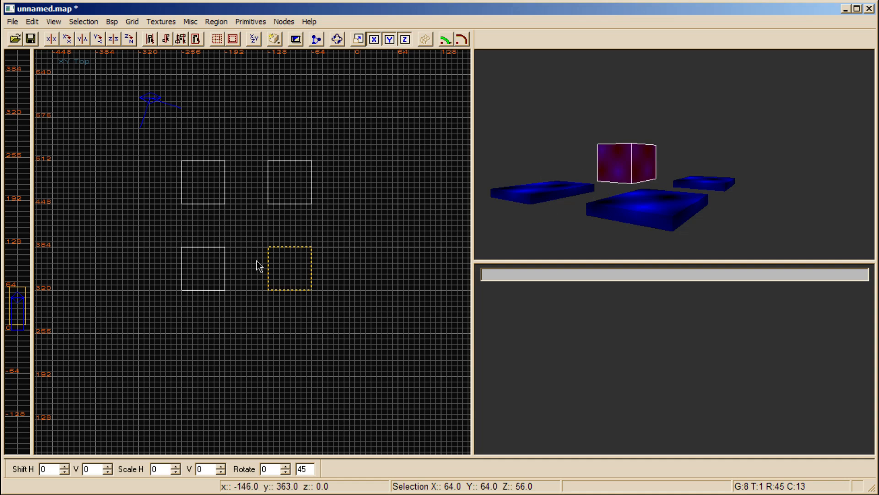
key(BackSpace)
Practise selecting and deselecting the three slabs individually and together in the 3D view
shift+click(609, 220)
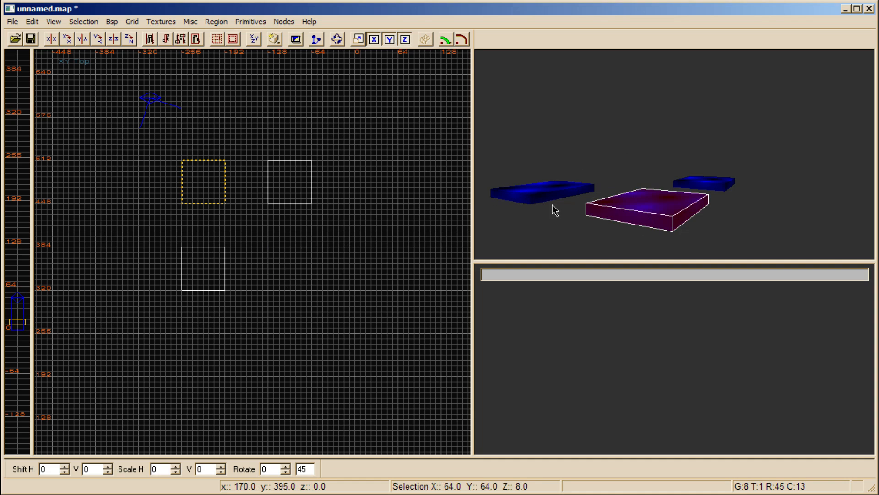
shift+click(575, 195)
shift+click(613, 201)
shift+click(715, 183)
shift+click(641, 215)
shift+click(572, 192)
shift+click(639, 208)
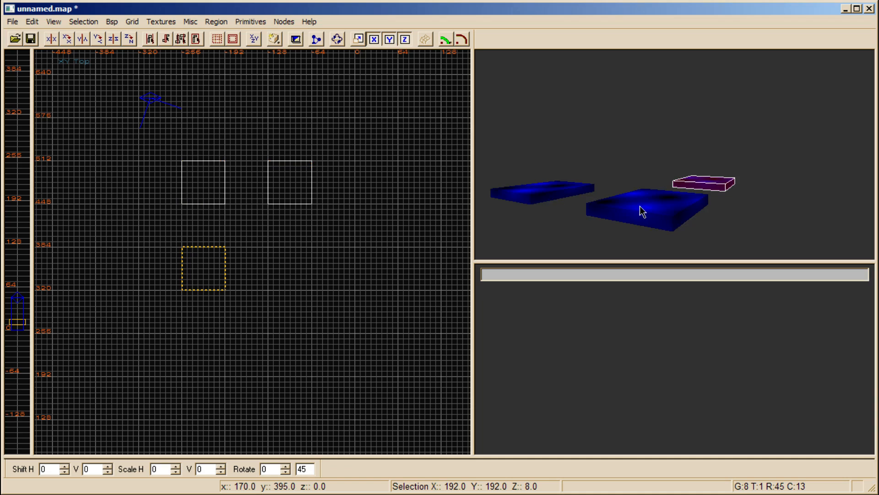
shift+click(711, 185)
Draw a 264 by 240 unit brush around all three slabs, use it to select the brushes completely within its outline, and deselect
mouse_move(351, 268)
right_down()
mouse_move(350, 292)
mouse_move(360, 290)
mouse_move(348, 290)
right_up()
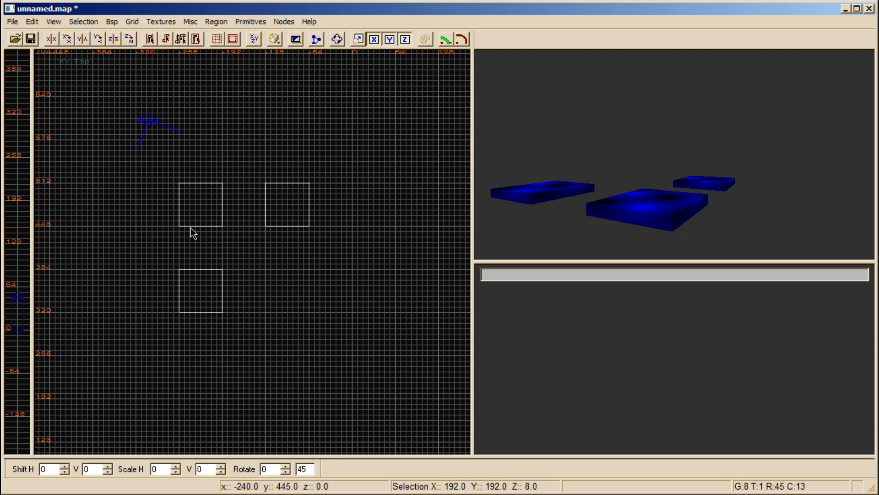
mouse_move(158, 167)
mouse_down()
mouse_move(212, 238)
mouse_move(300, 250)
mouse_move(316, 336)
mouse_move(339, 334)
mouse_up()
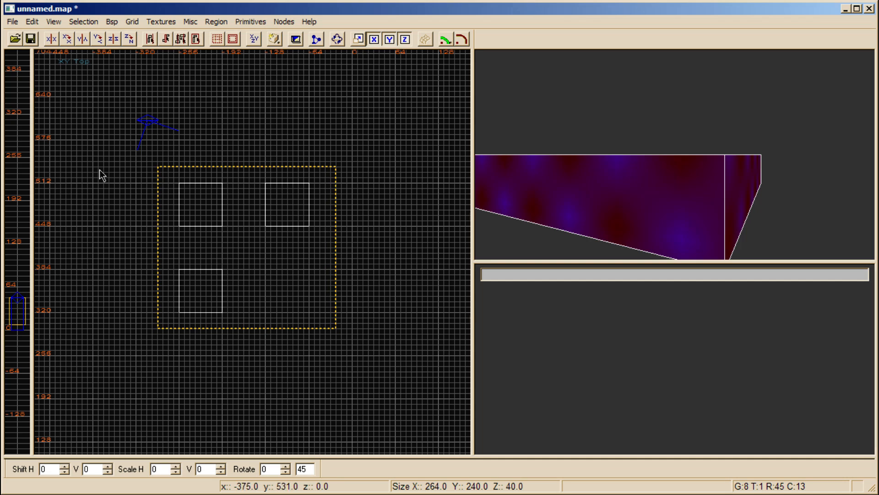
click(150, 38)
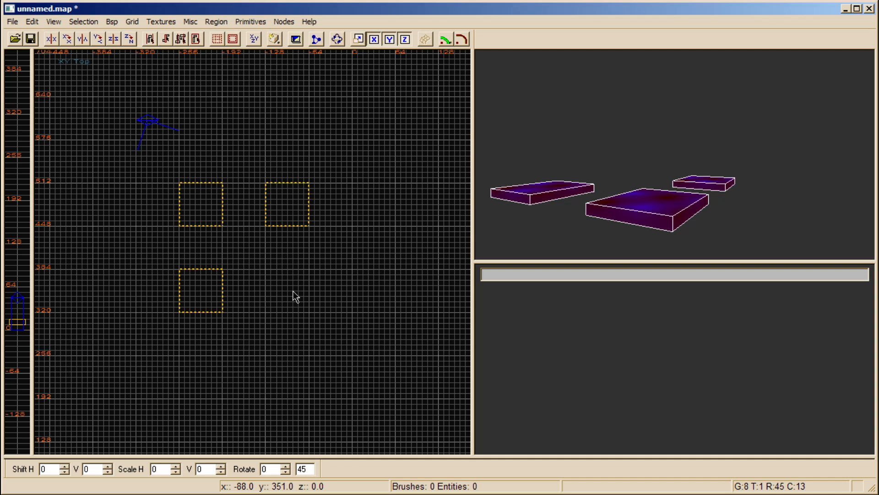
key(Escape)
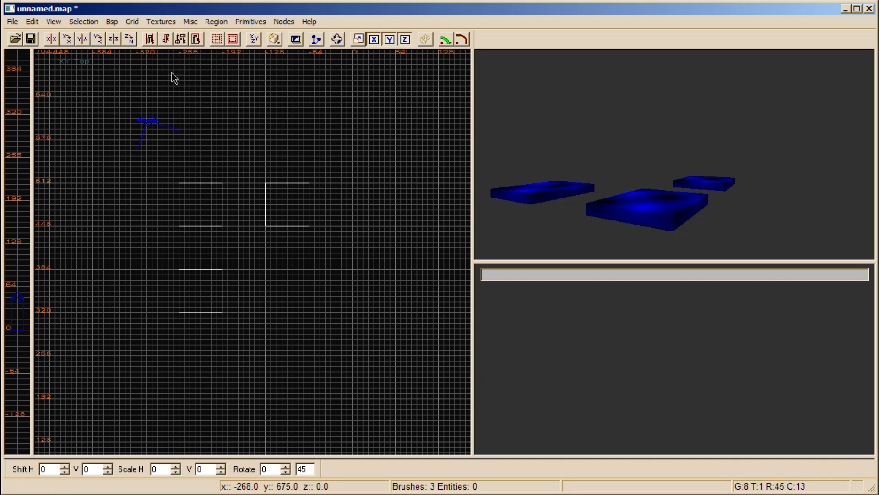
Draw a narrow 40 by 112 unit brush overlapping the two slabs at x -256, and select every brush touching it
drag(339, 320, 240, 250)
drag(307, 285, 270, 252)
drag(333, 273, 281, 267)
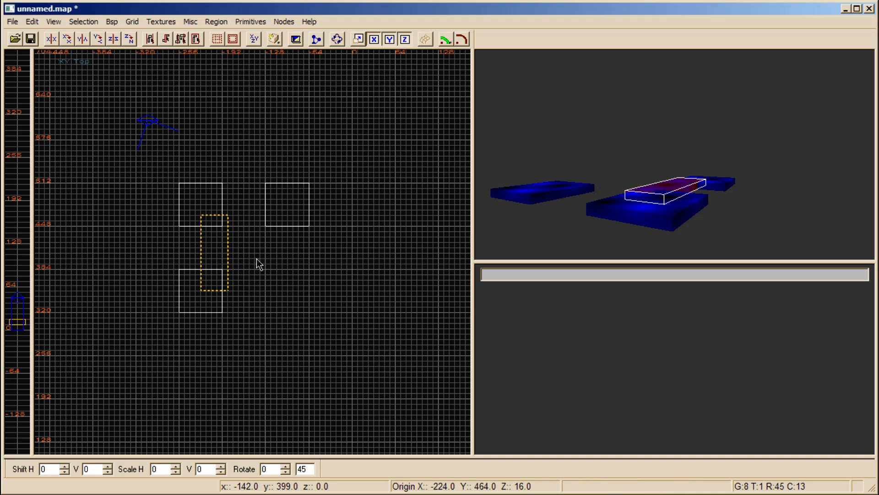
click(166, 39)
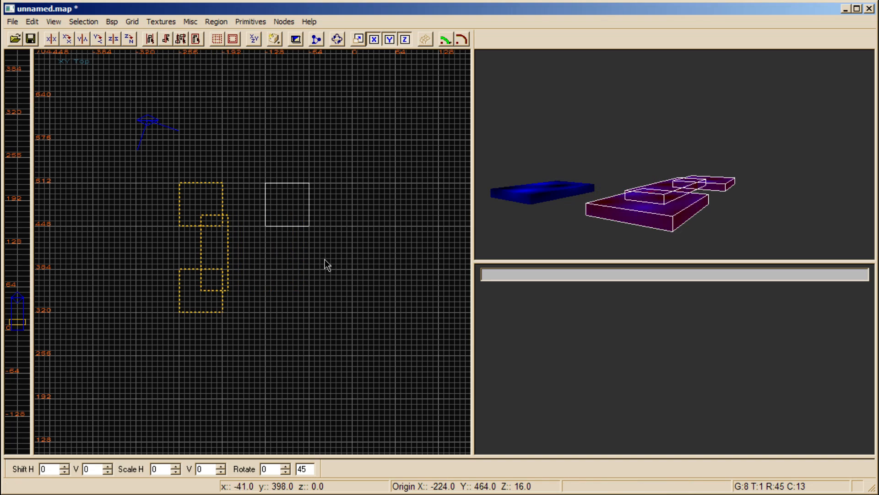
Clear the selection, select only the narrow overlapping brush, and delete it
shift+click(224, 246)
mouse_move(202, 207)
mouse_down()
mouse_move(106, 199)
mouse_move(204, 208)
mouse_up()
key(Escape)
shift+click(227, 254)
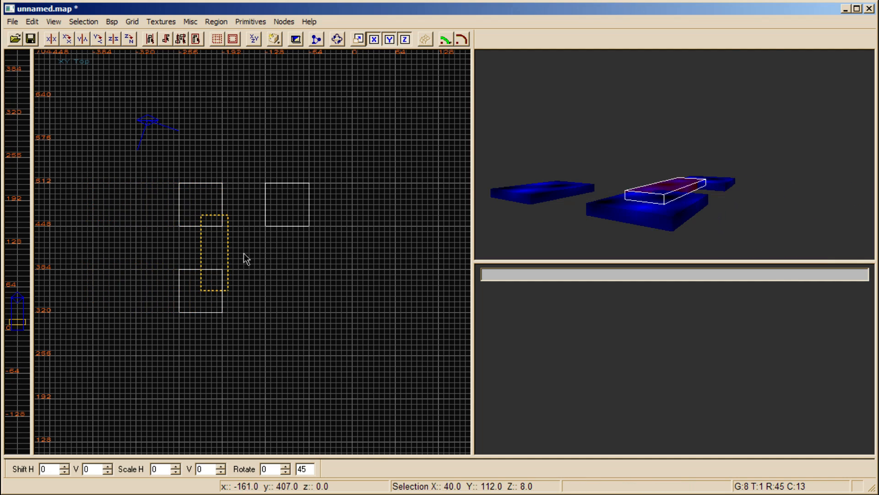
key(BackSpace)
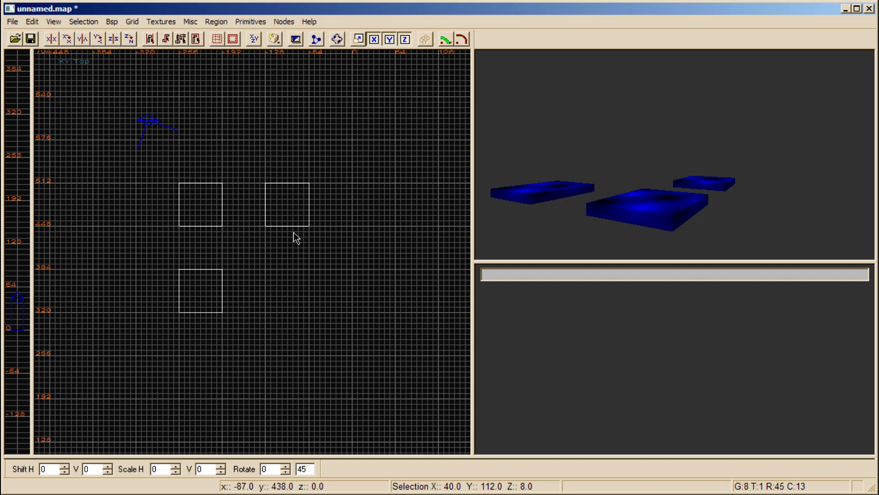
Stretch the slab at -256, 512 down to Z -64 and the slab at -128, 512 up to Z 64, then deselect
shift+click(217, 216)
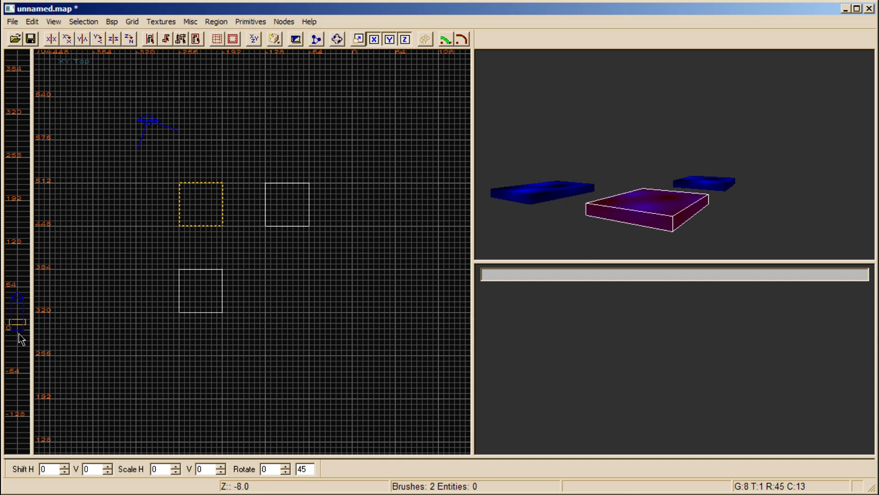
drag(19, 335, 29, 380)
key(Escape)
shift+click(292, 204)
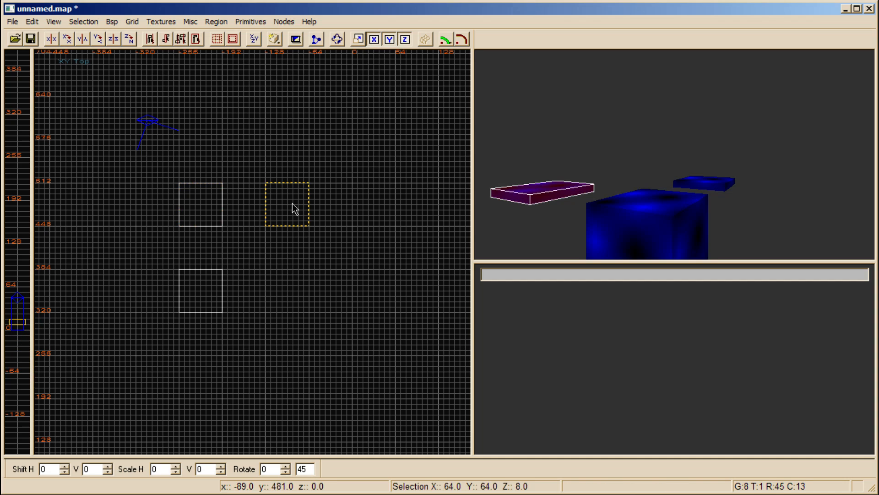
drag(17, 300, 34, 256)
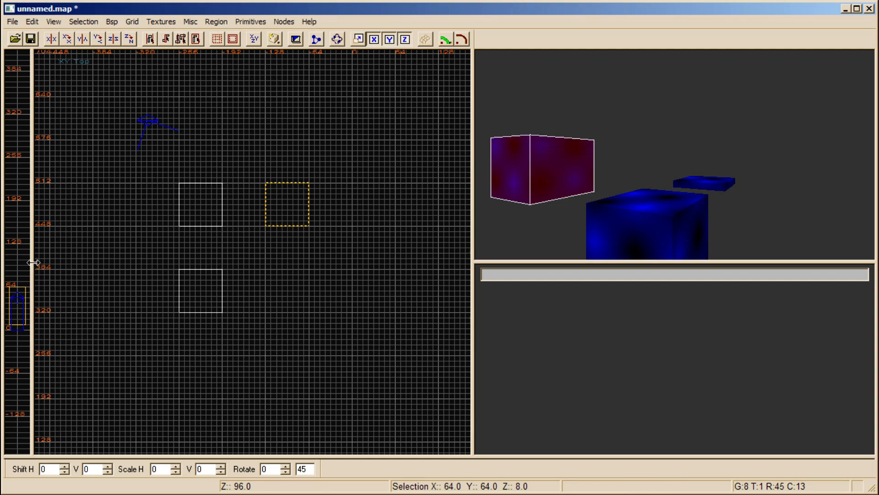
key(Escape)
Draw a 136 by 88 unit brush overlapping all three outlines, use it to select every overlapped brush at any height, and deselect
drag(301, 287, 212, 233)
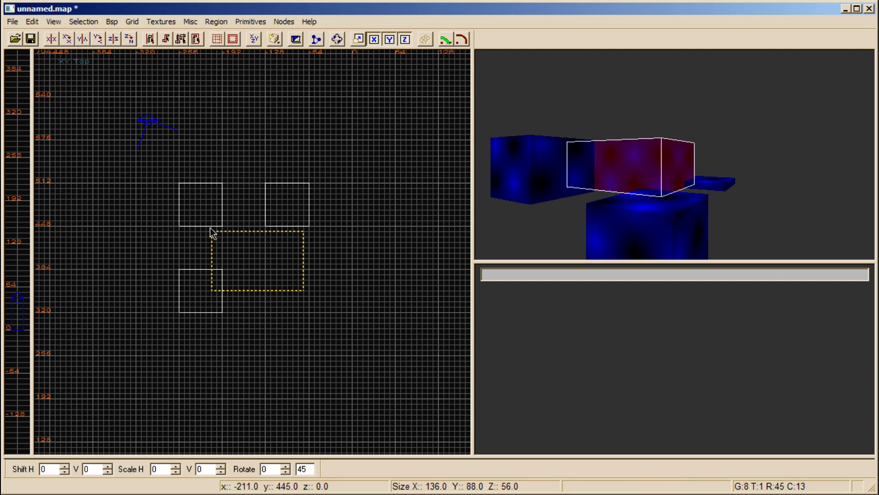
drag(260, 251, 251, 240)
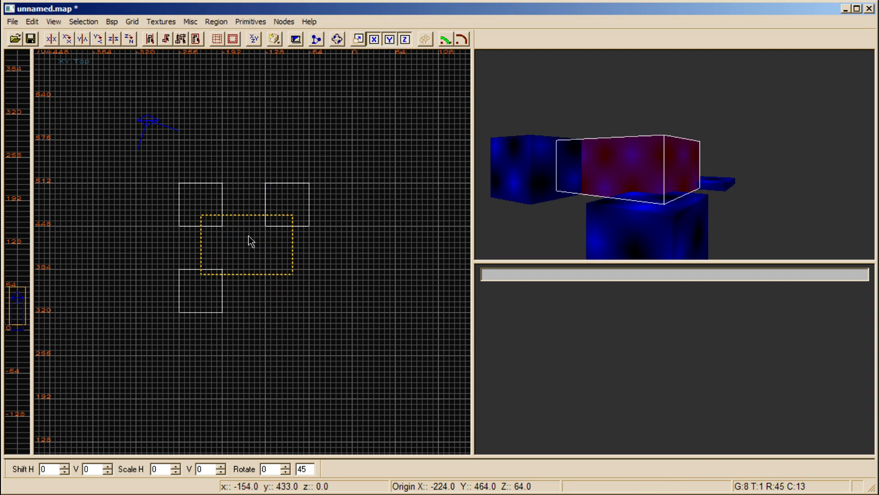
click(181, 42)
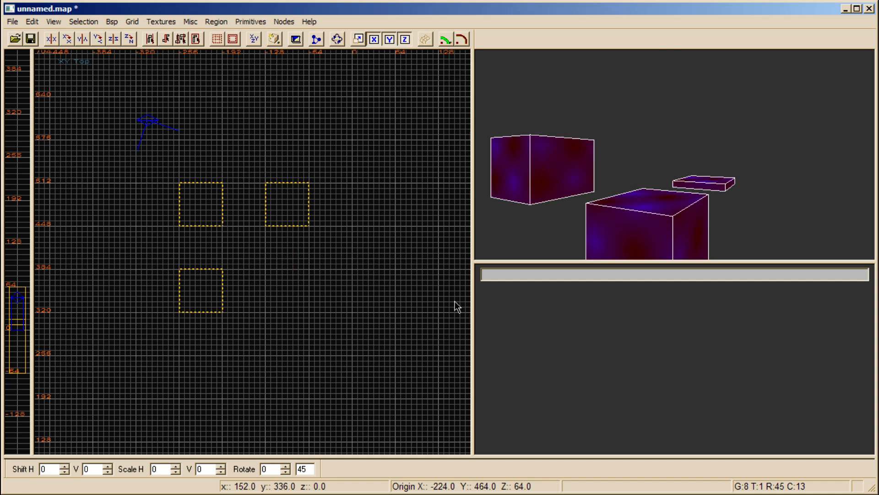
key(Escape)
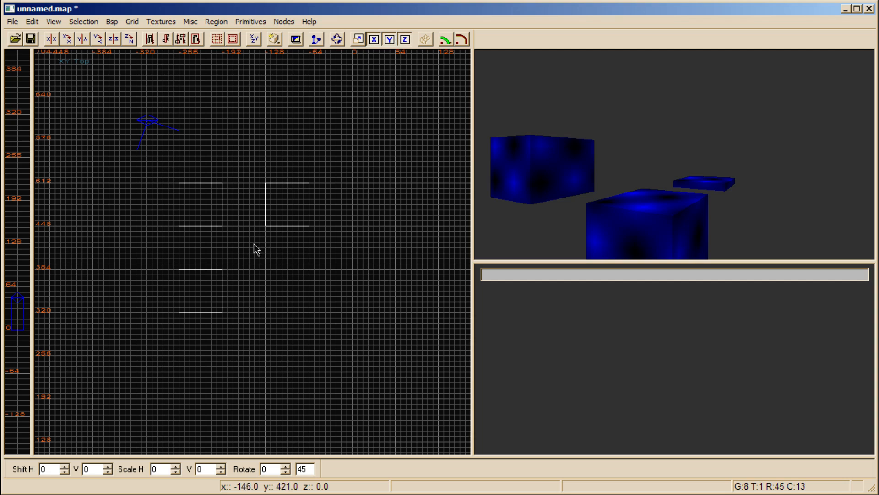
Draw a thin brush between the three existing ones and raise it so its top sits at Z 104
mouse_move(277, 256)
mouse_down()
mouse_move(241, 246)
mouse_move(321, 255)
mouse_up()
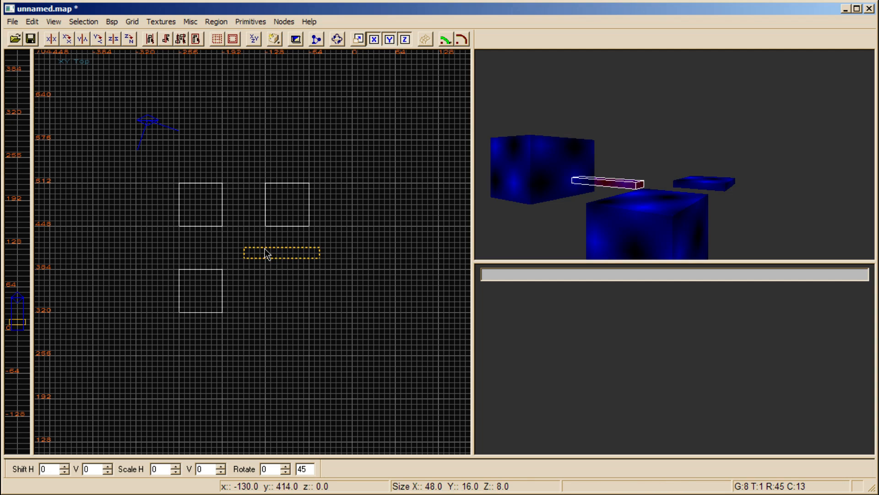
mouse_move(265, 250)
mouse_down()
mouse_move(225, 236)
mouse_move(248, 270)
mouse_up()
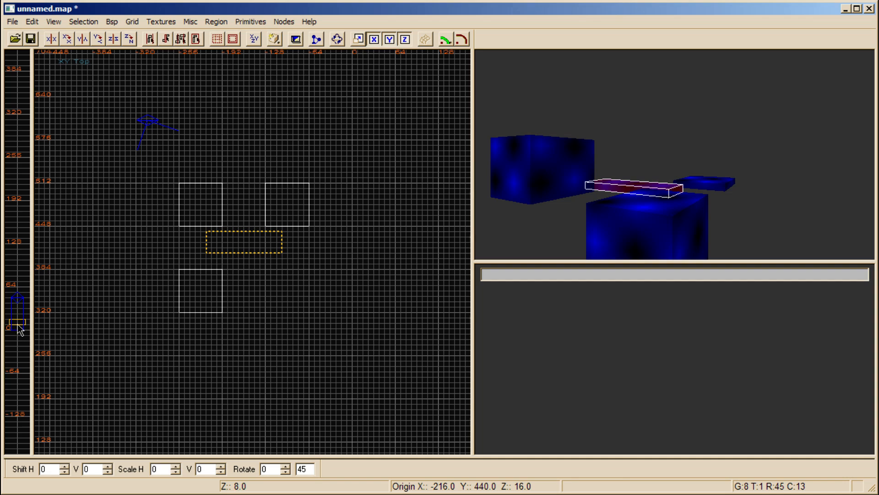
mouse_move(20, 329)
mouse_down()
mouse_move(31, 386)
mouse_move(14, 289)
mouse_up()
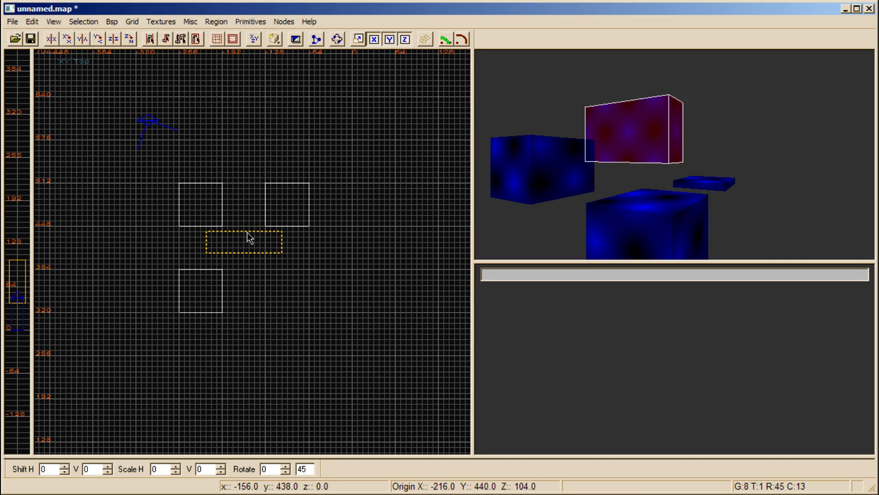
Extend the raised brush over the two brushes at x -256, use it to select both regardless of height, and deselect
mouse_move(250, 238)
mouse_down()
mouse_move(232, 239)
mouse_move(219, 220)
mouse_up()
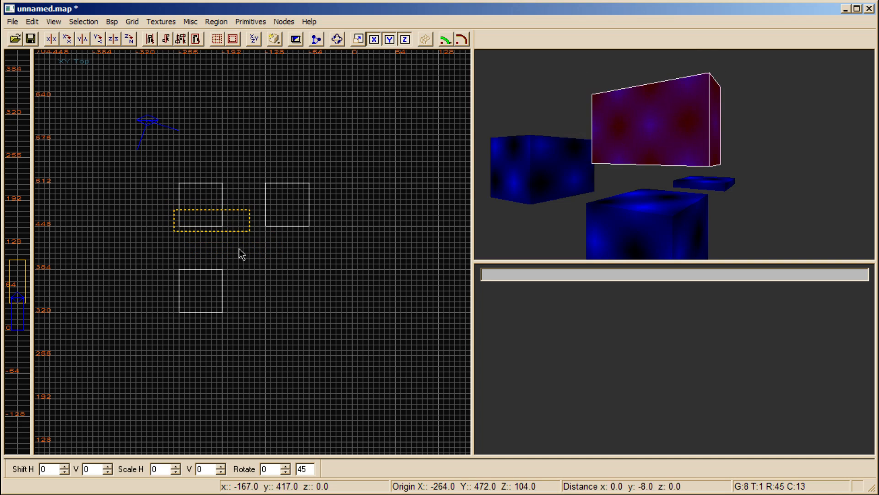
drag(241, 254, 230, 294)
drag(226, 253, 230, 256)
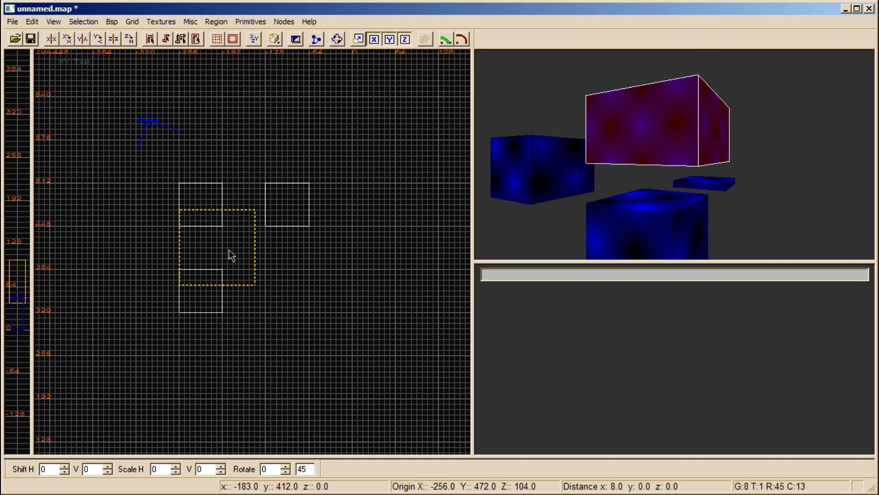
click(185, 40)
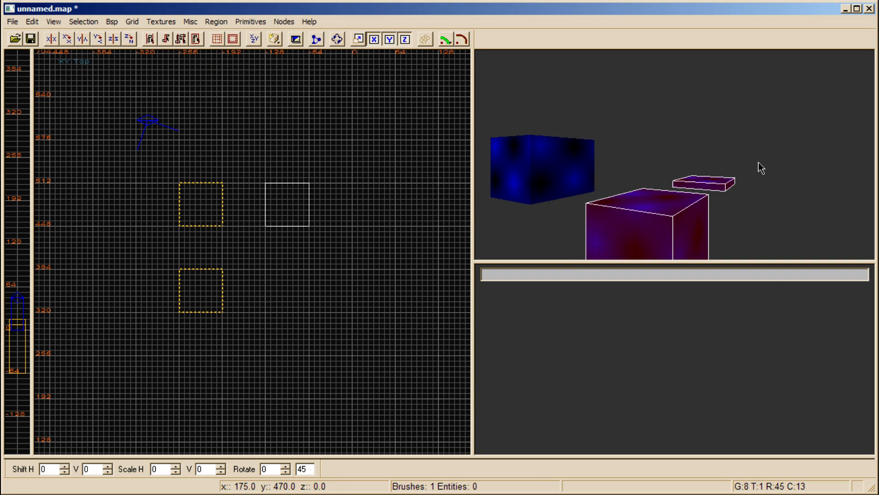
key(Escape)
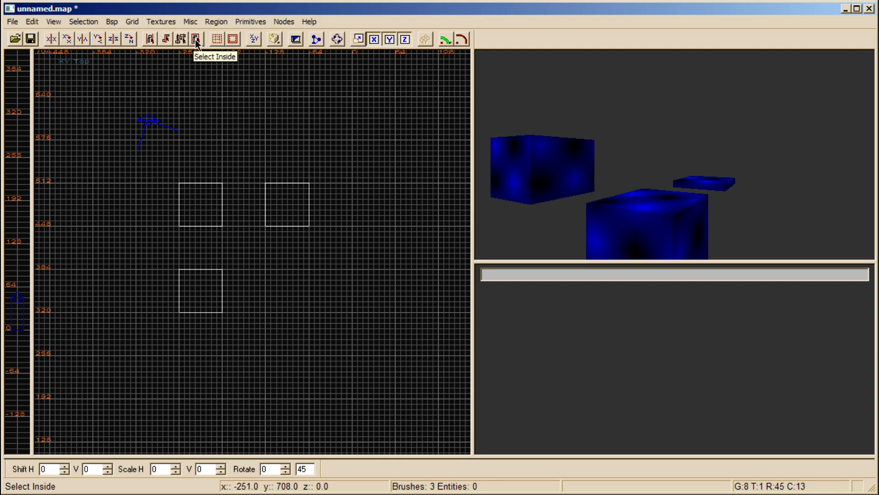
Draw a 264 by 256 unit brush around all three brushes, run Select Inside, and clear the selection
mouse_move(160, 168)
mouse_down()
mouse_move(299, 297)
mouse_move(253, 245)
mouse_move(337, 345)
mouse_up()
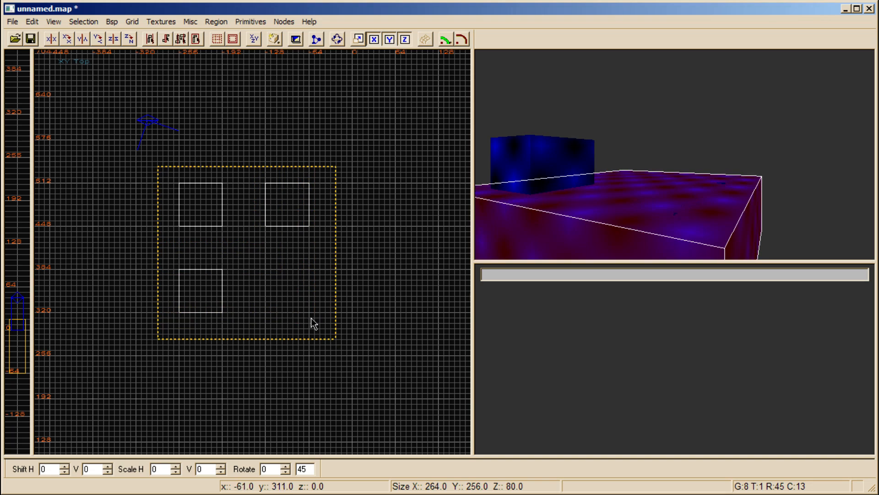
click(196, 40)
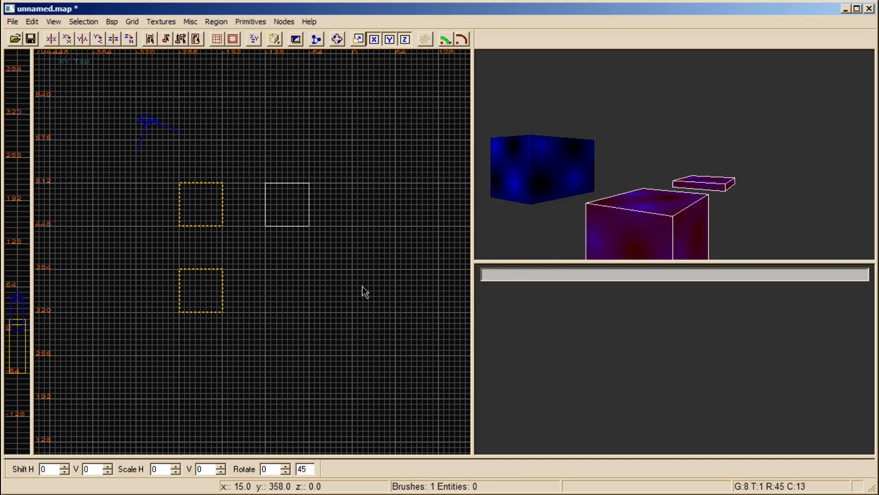
key(Escape)
Try Select Inside around the two brushes at y 512 with a flat 352 by 120 unit brush and a 320 by 120 unit brush raised to Z 64
drag(158, 161, 402, 250)
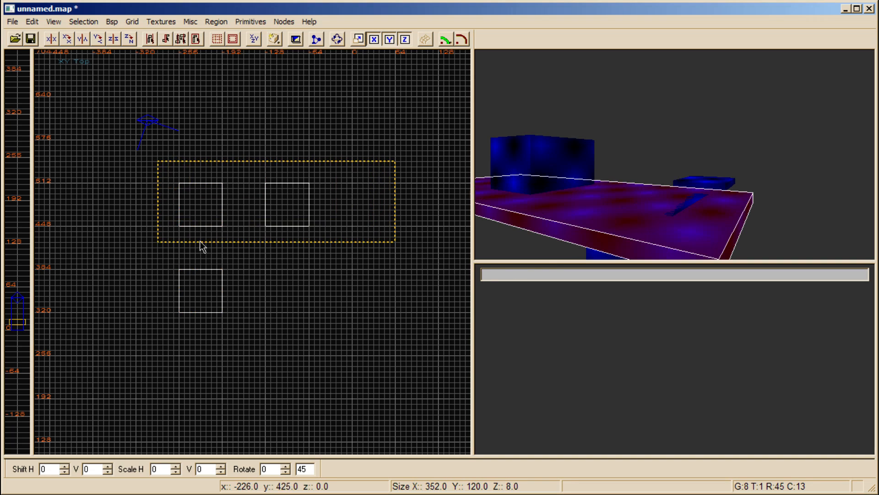
click(195, 39)
mouse_move(159, 167)
mouse_down()
mouse_move(328, 220)
mouse_move(373, 247)
mouse_up()
drag(19, 305, 29, 278)
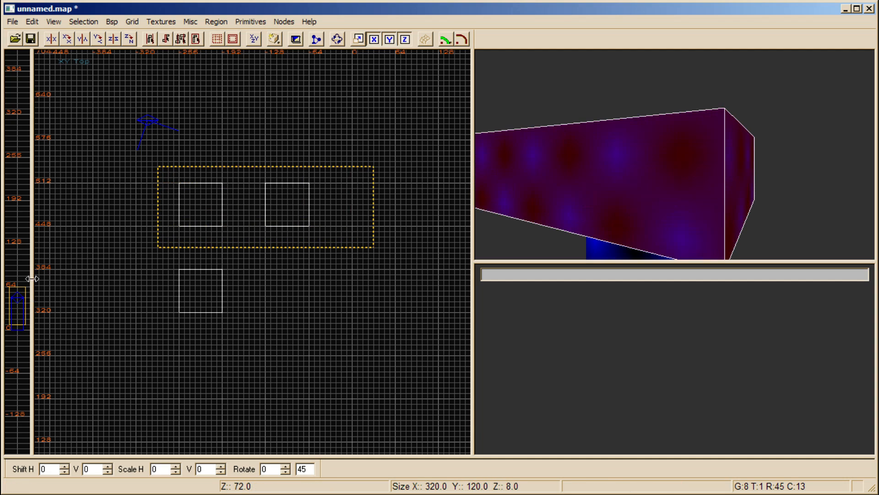
click(195, 40)
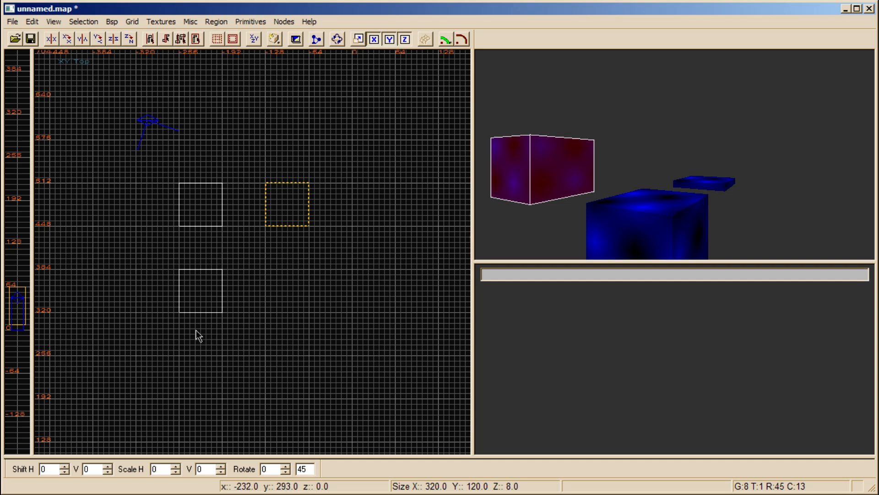
key(Escape)
Select all three brushes in the top view and delete them
shift+click(283, 211)
shift+click(205, 277)
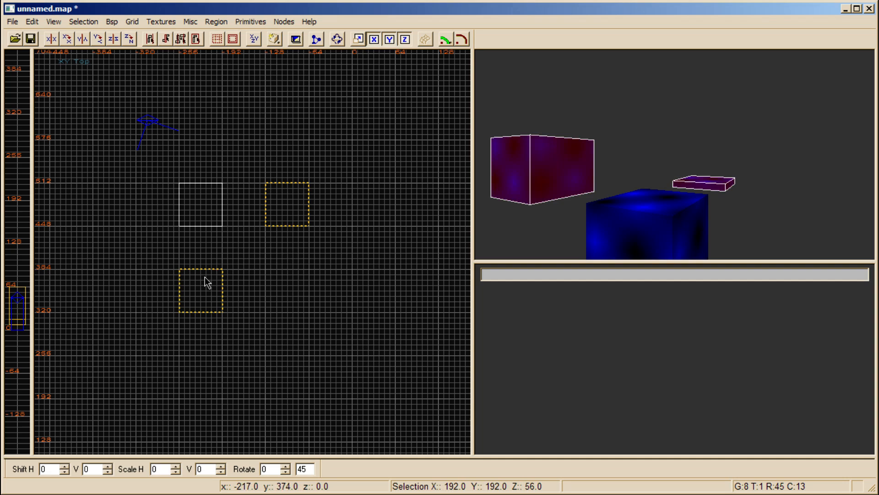
shift+click(205, 211)
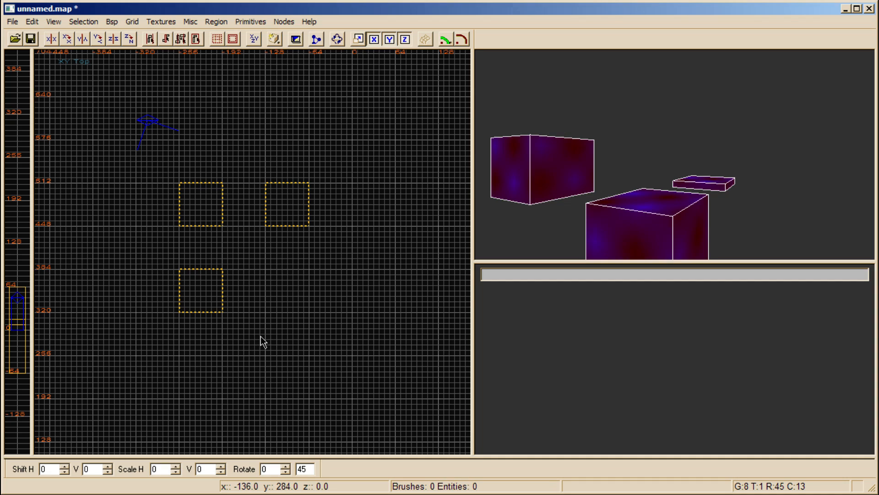
key(BackSpace)
drag(190, 188, 239, 248)
drag(223, 220, 212, 214)
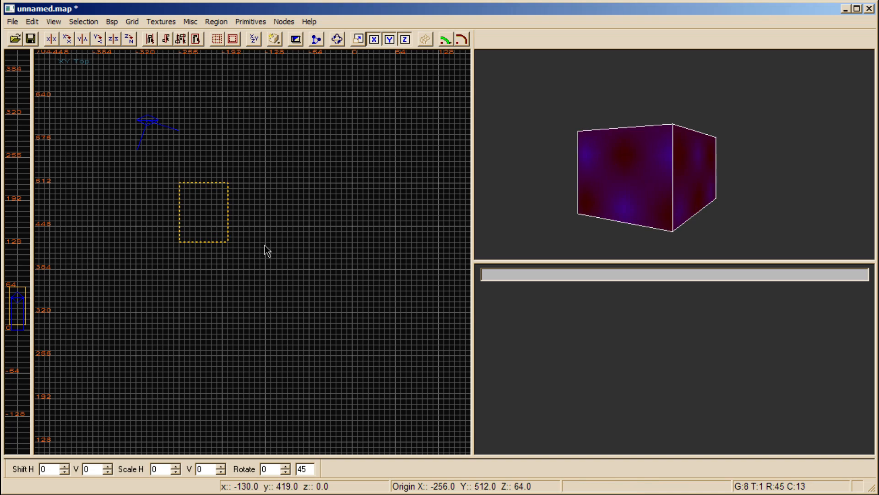
mouse_move(268, 251)
mouse_down()
mouse_move(258, 243)
mouse_move(218, 262)
mouse_move(254, 262)
mouse_move(289, 223)
mouse_move(253, 300)
mouse_up()
key(BackSpace)
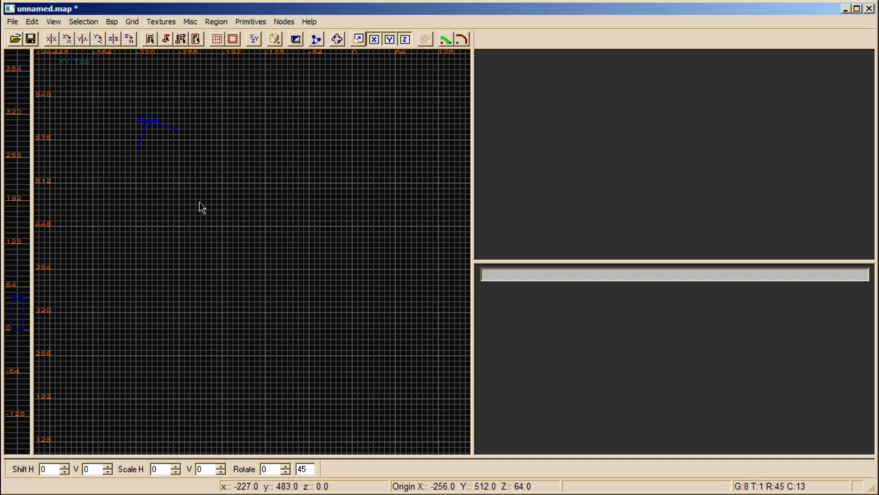
Create a 192 by 192 unit brush with its corner at -256, 512, and deselect it
right_drag(289, 238, 275, 230)
mouse_move(187, 186)
mouse_down()
mouse_move(247, 243)
mouse_move(198, 224)
mouse_up()
drag(255, 213, 322, 217)
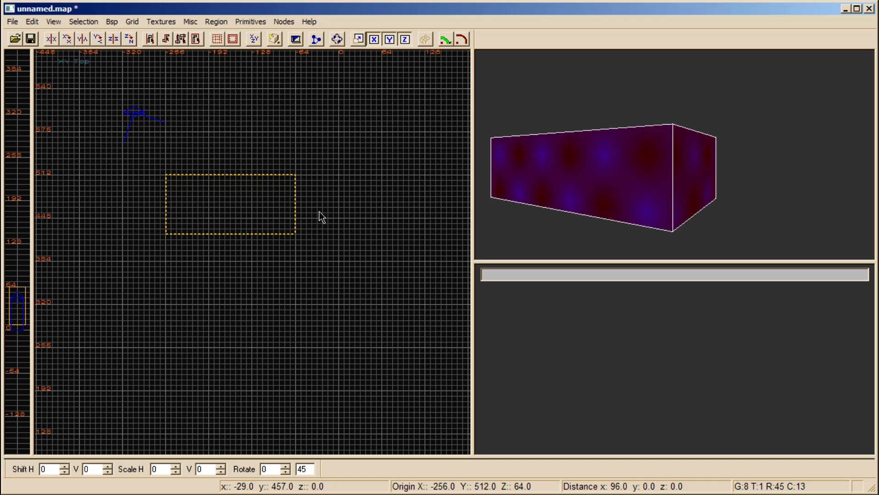
mouse_move(256, 259)
mouse_down()
mouse_move(246, 308)
mouse_move(247, 328)
mouse_move(262, 331)
mouse_up()
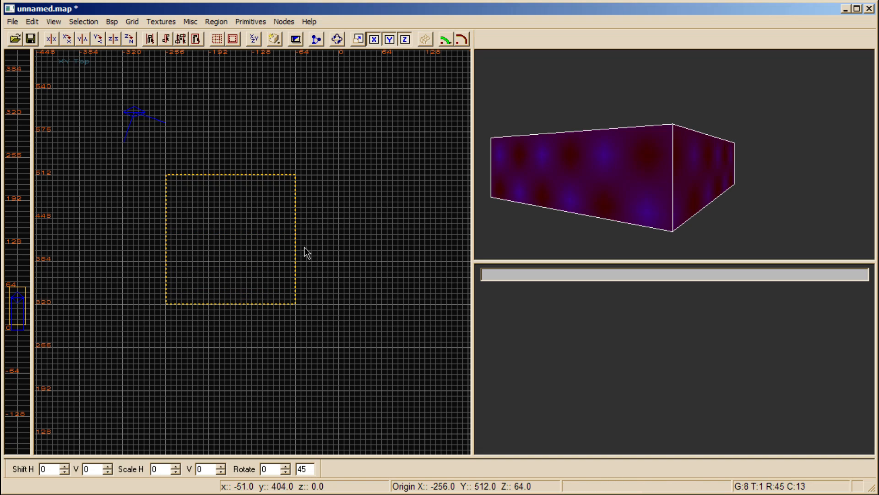
key(Escape)
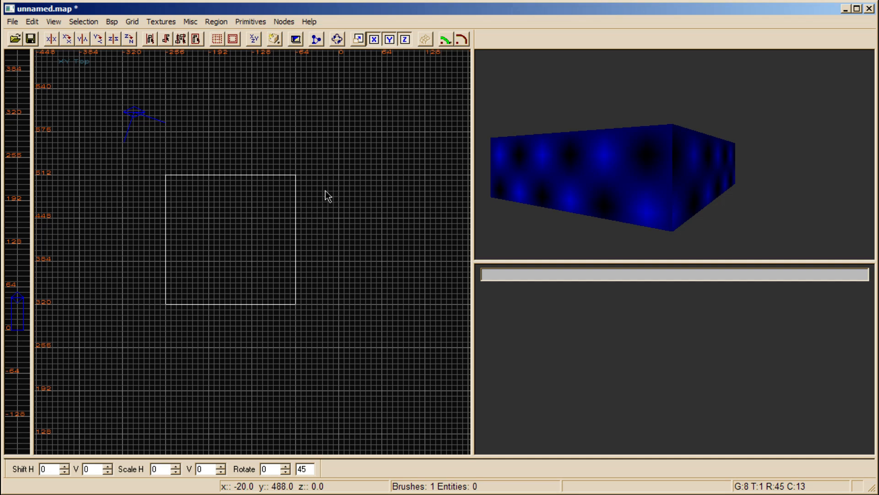
Raise the top of the large square brush to Z 128 and deselect it
shift+click(245, 239)
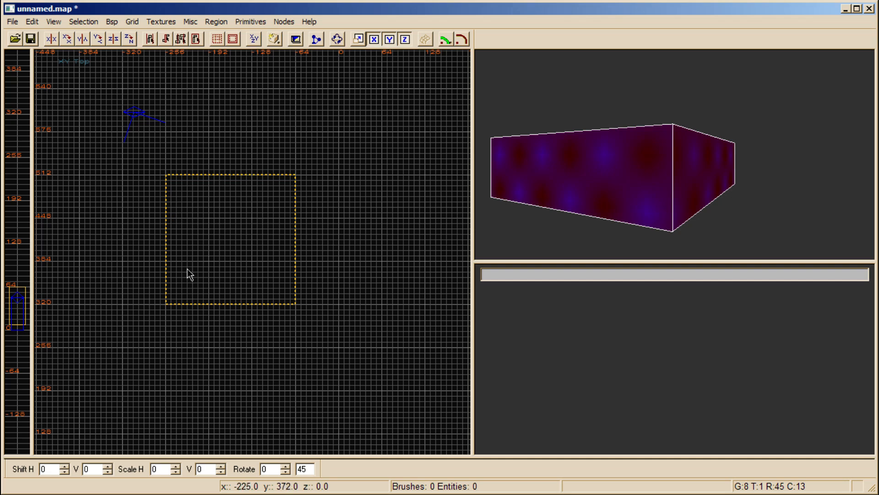
drag(28, 268, 32, 224)
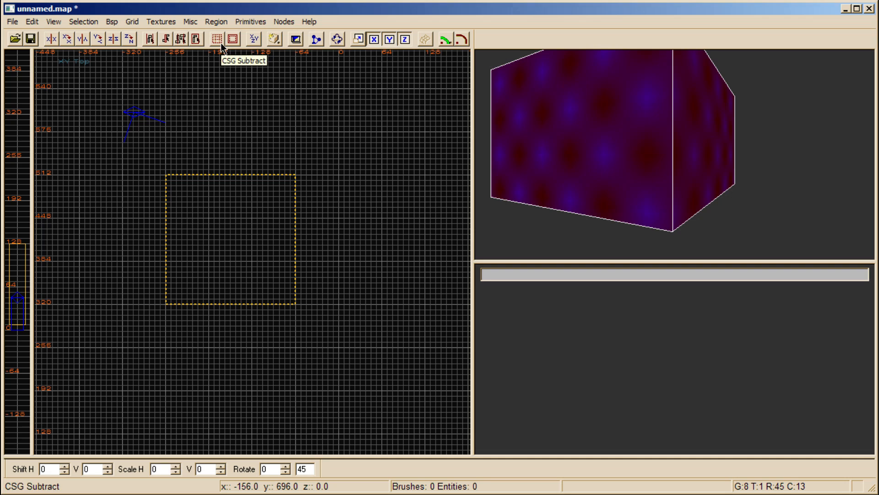
key(Escape)
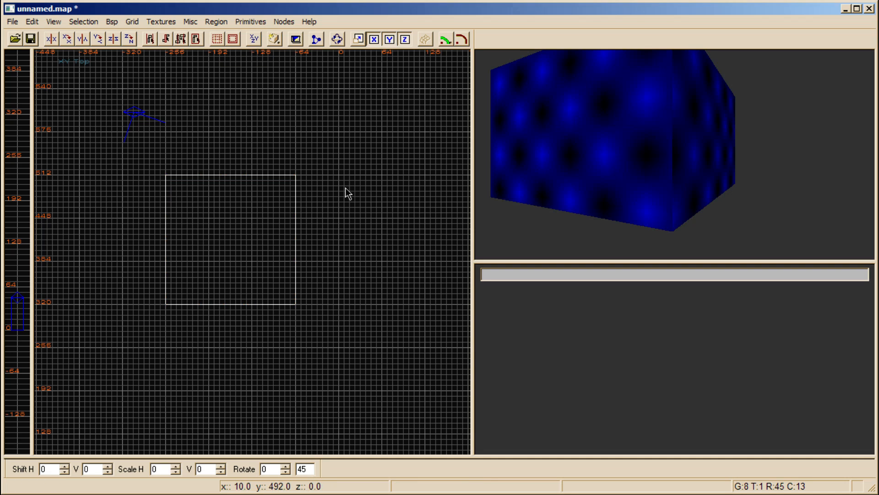
Draw a second brush inside the large block and size it to sit 8 units in from every side, including top and bottom
drag(212, 224, 252, 261)
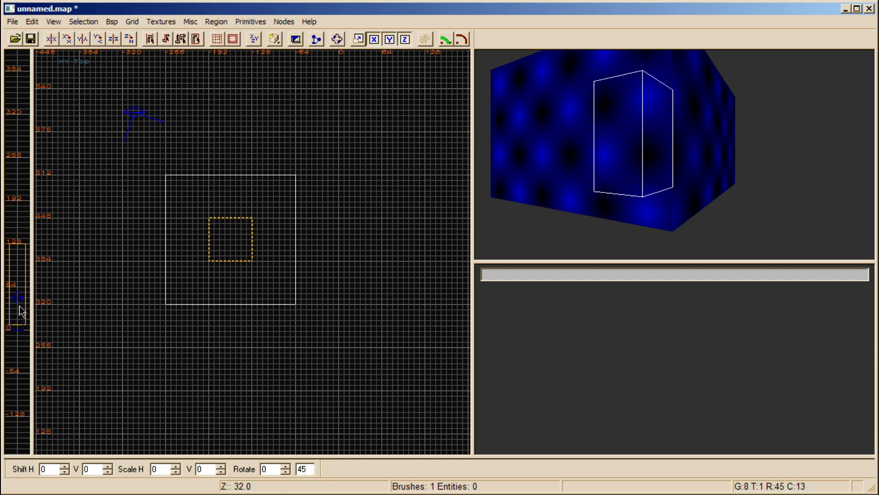
mouse_move(20, 231)
mouse_down()
mouse_move(26, 245)
mouse_move(32, 237)
mouse_up()
drag(20, 353, 18, 347)
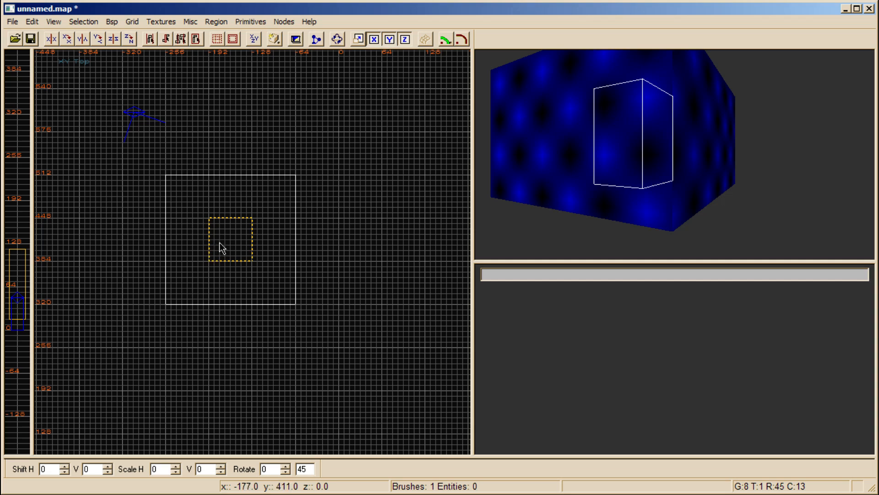
drag(207, 216, 172, 180)
mouse_move(265, 265)
mouse_down()
mouse_move(296, 296)
mouse_move(255, 315)
mouse_up()
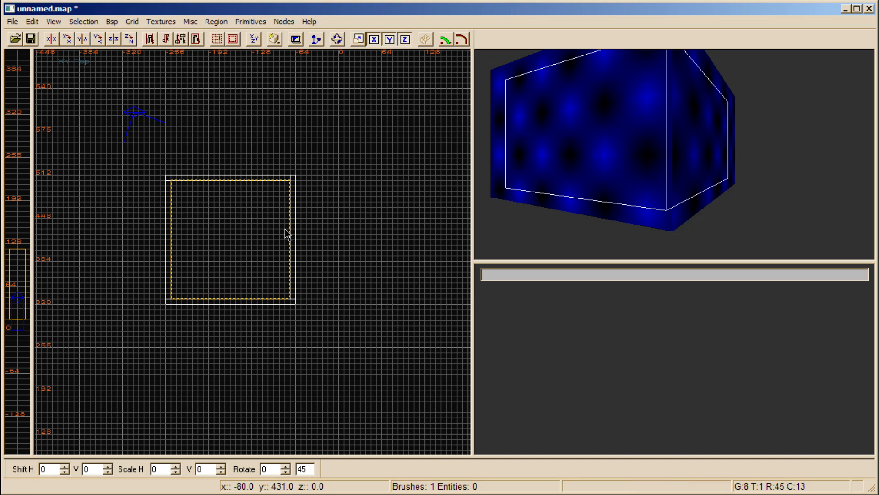
Carve the inner brush out of the large block with CSG Subtract and delete the inner brush
key(BackSpace)
mouse_move(604, 179)
right_down()
mouse_move(695, 159)
mouse_move(720, 137)
mouse_move(667, 158)
mouse_move(626, 150)
mouse_move(623, 157)
mouse_move(681, 143)
mouse_move(677, 158)
mouse_move(723, 153)
mouse_move(735, 161)
mouse_move(718, 173)
mouse_move(616, 156)
mouse_move(641, 137)
mouse_move(728, 183)
mouse_move(689, 156)
mouse_move(560, 164)
right_up()
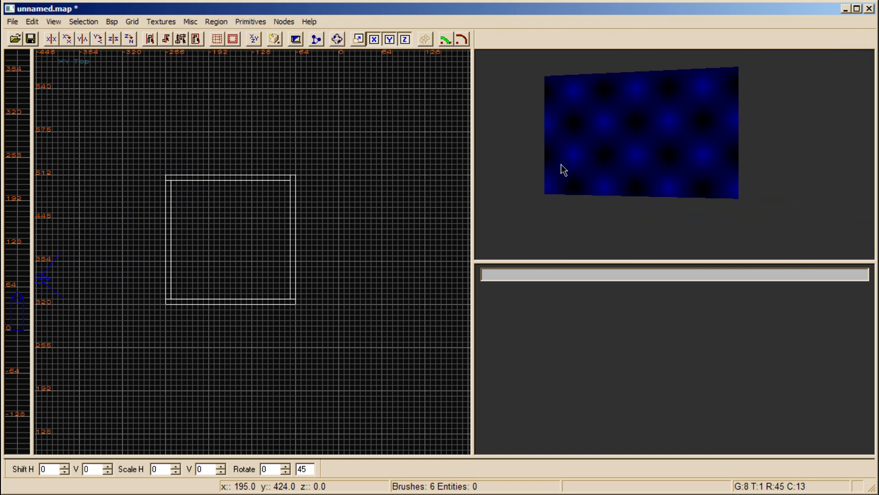
Draw a 352 by 312 unit brush around the hollow box, use it to select all enclosed wall brushes, and delete them
mouse_move(117, 137)
mouse_down()
mouse_move(165, 164)
mouse_move(354, 347)
mouse_up()
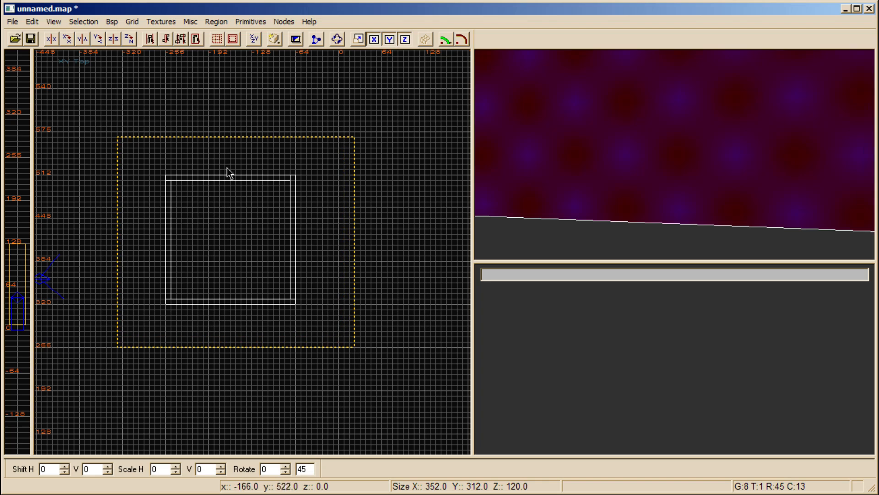
click(150, 38)
key(BackSpace)
Draw a new brush, move its corner to -256, 512, and resize it to about 128 by 64 units
drag(209, 191, 284, 265)
mouse_move(253, 237)
mouse_down()
mouse_move(209, 223)
mouse_move(269, 232)
mouse_up()
drag(216, 289, 234, 249)
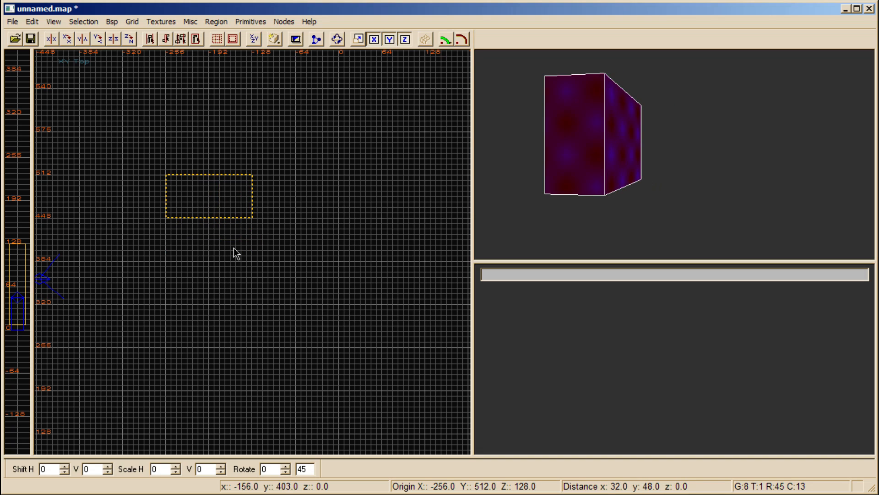
Lengthen the brush to 192 units and draw a 64 by 192 unit brush across its middle, trimmed shorter at top and bottom
drag(275, 206, 318, 204)
key(Escape)
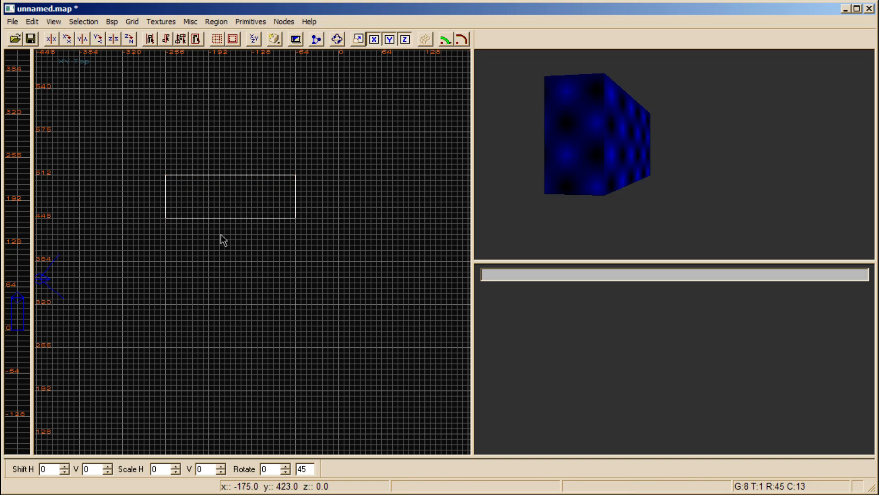
drag(203, 142, 253, 272)
drag(189, 218, 194, 219)
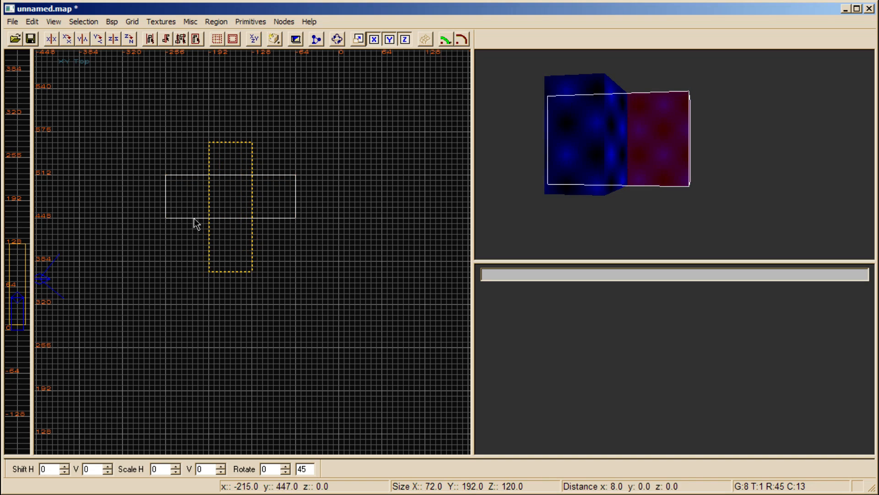
drag(25, 352, 26, 342)
mouse_move(28, 217)
mouse_down()
mouse_move(27, 241)
mouse_move(32, 227)
mouse_up()
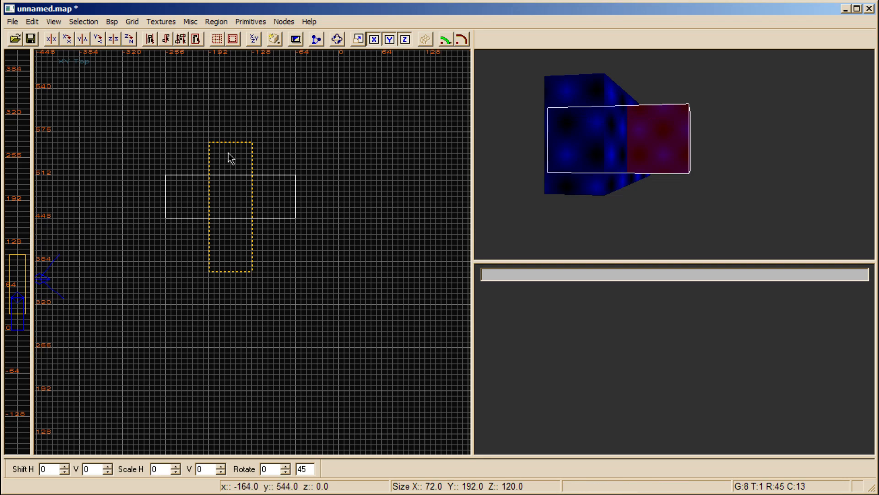
Carve the crossing brush out of the long brush with CSG Subtract and delete the crossing brush
click(219, 38)
key(BackSpace)
mouse_move(675, 198)
right_down()
mouse_move(713, 139)
mouse_move(615, 155)
mouse_move(658, 174)
mouse_move(681, 161)
right_up()
Draw a 344 by 184 unit brush around the carved brush, use it to select all enclosed pieces, and delete them
drag(146, 143, 380, 270)
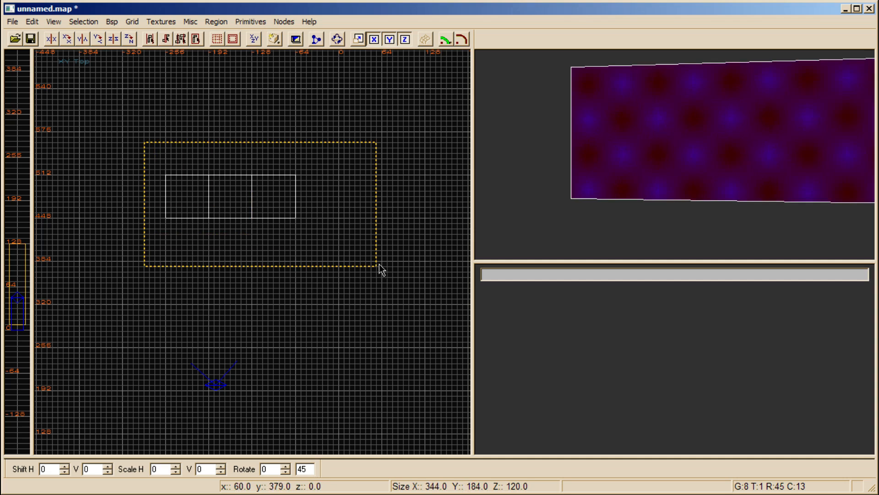
key(ctrl+z)
key(BackSpace)
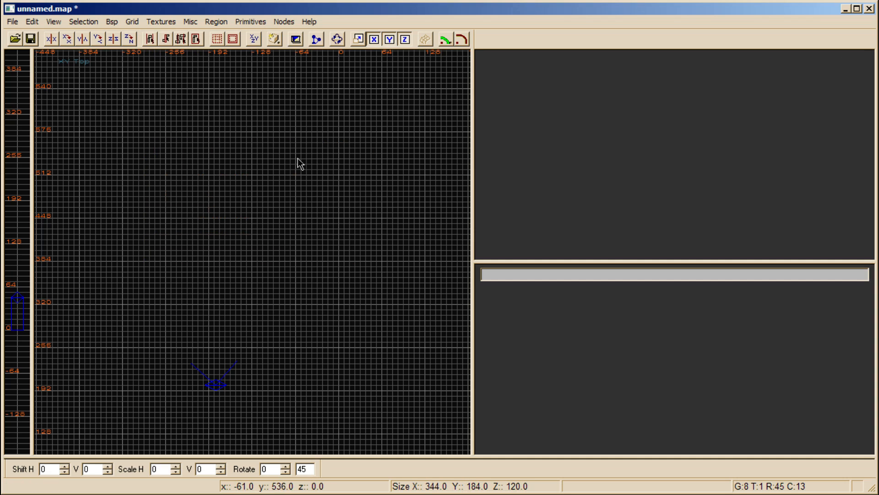
Draw a 192 by 192 unit brush with its corner at -256, 512 and make it hollow
drag(148, 162, 247, 255)
mouse_move(218, 200)
mouse_down()
mouse_move(240, 222)
mouse_move(232, 214)
mouse_move(302, 232)
mouse_up()
drag(245, 286, 251, 320)
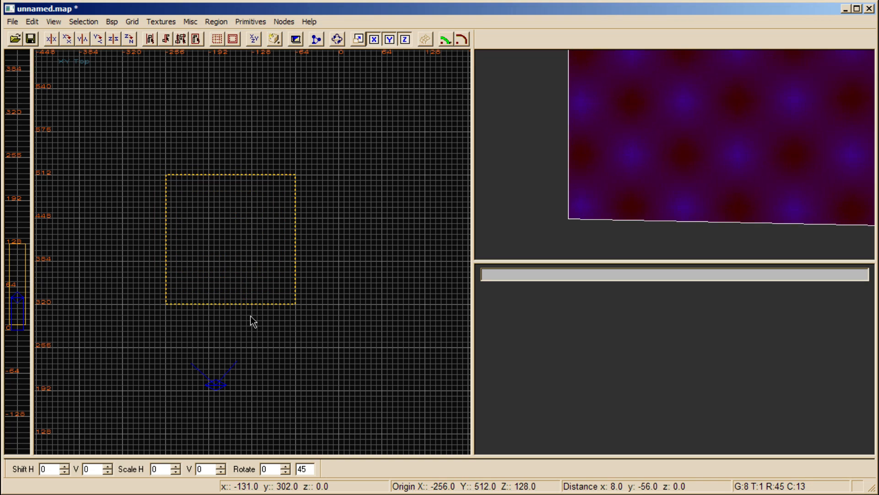
click(233, 40)
key(Escape)
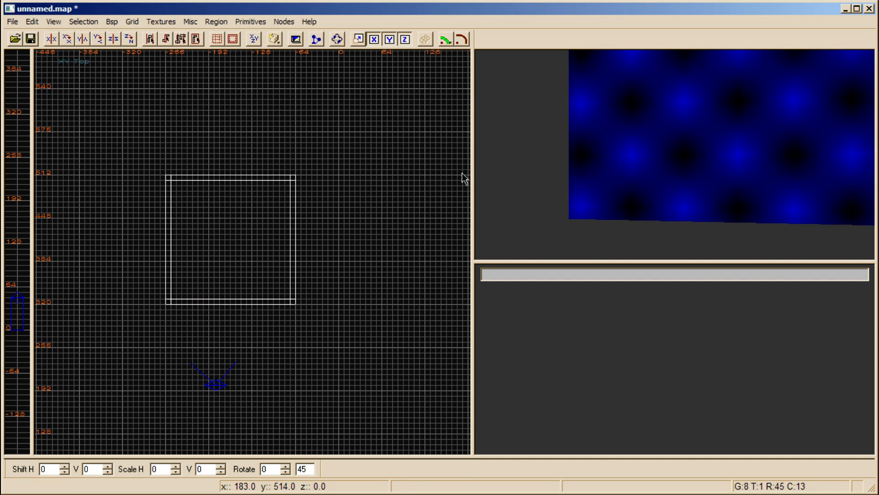
mouse_move(540, 174)
right_down()
mouse_move(515, 168)
mouse_move(643, 158)
mouse_move(639, 141)
mouse_move(648, 157)
mouse_move(639, 157)
mouse_move(709, 161)
mouse_move(715, 171)
mouse_move(634, 183)
right_up()
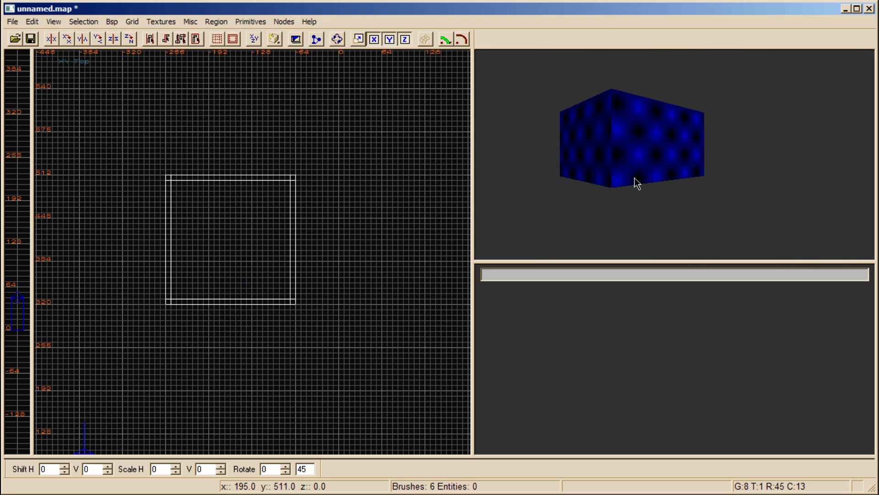
Draw a 336 by 320 unit brush around the hollow box, use it to select the enclosed walls, and delete them
mouse_move(145, 111)
mouse_down()
mouse_move(163, 169)
mouse_move(371, 325)
mouse_up()
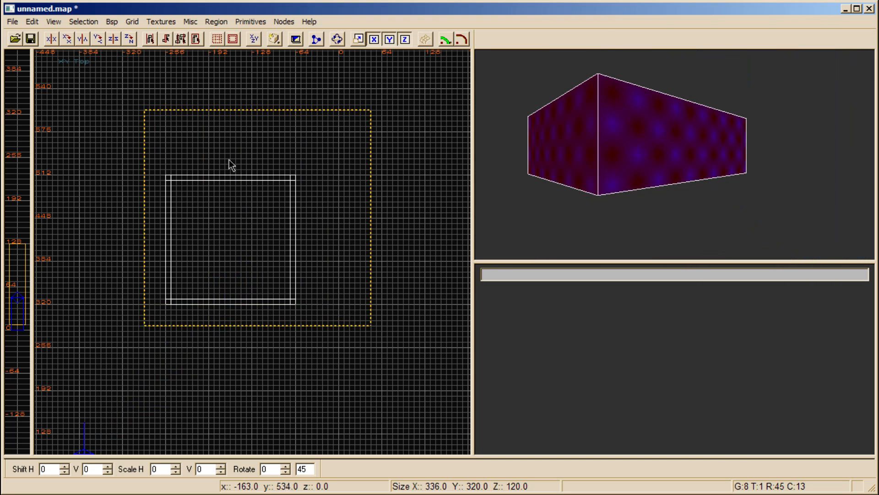
click(148, 40)
key(BackSpace)
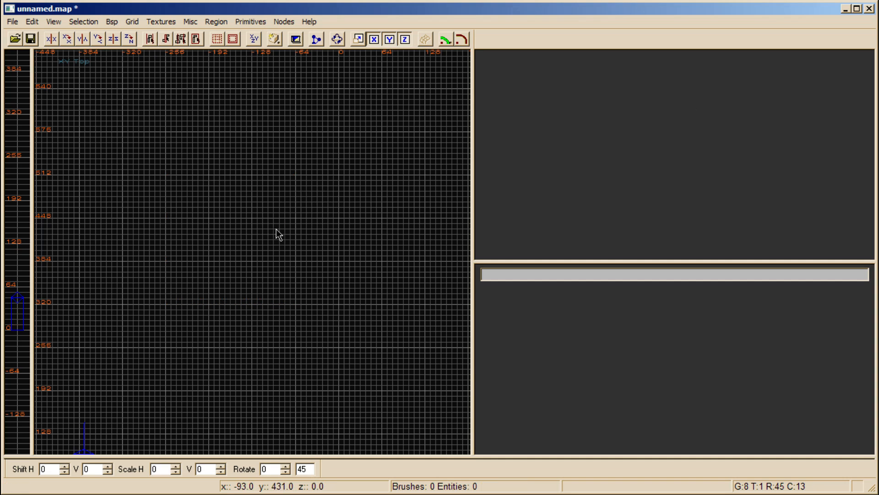
Cycle the 2D view through XZ Front and YZ Side and back to XY Top
click(254, 40)
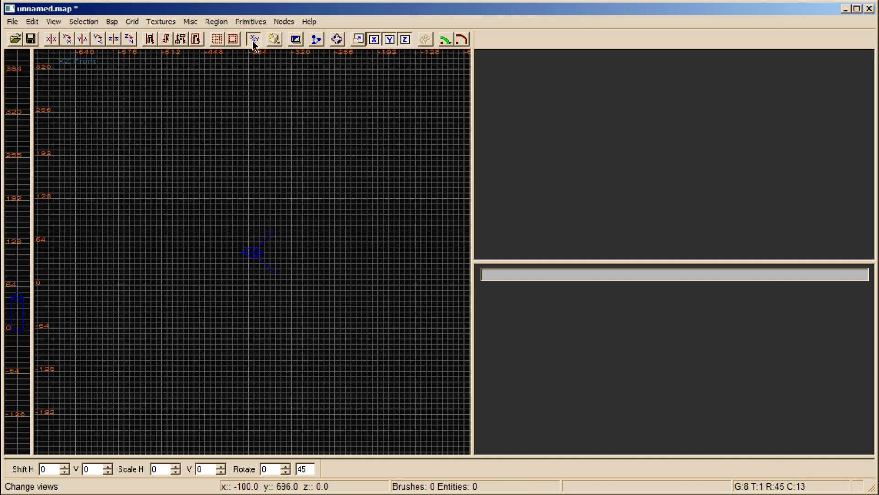
click(253, 40)
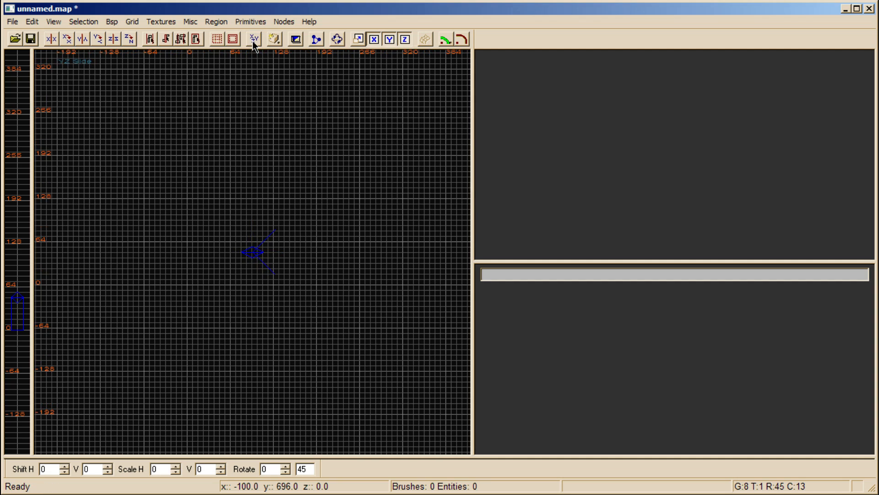
click(254, 41)
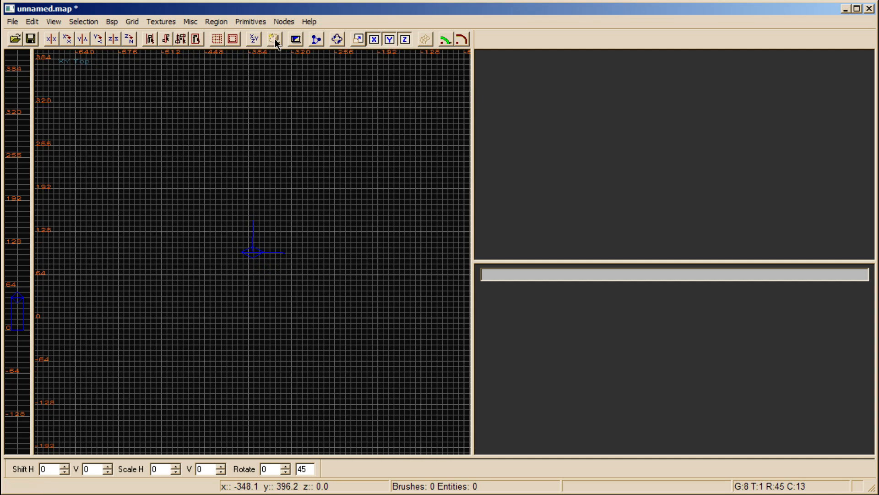
Draw a 128 by 128 unit brush and move its corner to -256, 320
mouse_move(294, 219)
right_down()
mouse_move(234, 223)
mouse_move(250, 247)
right_up()
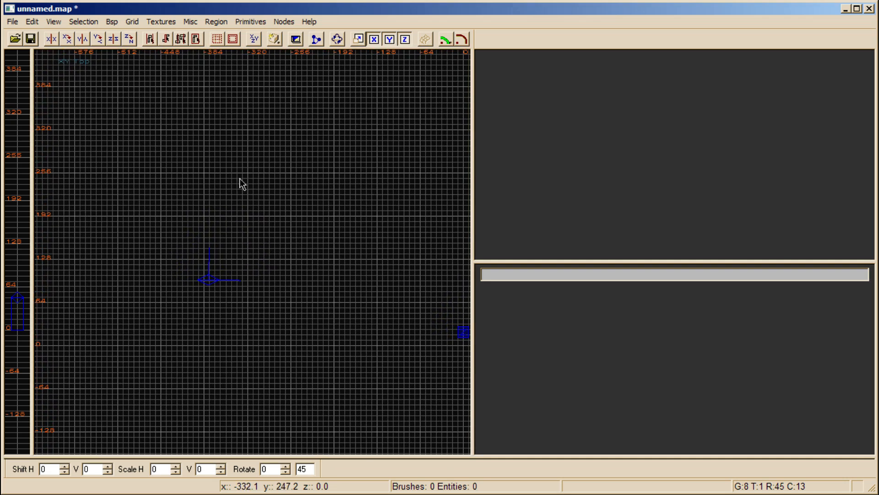
drag(239, 178, 344, 264)
mouse_move(311, 239)
mouse_down()
mouse_move(274, 232)
mouse_move(311, 216)
mouse_move(298, 218)
mouse_move(308, 204)
mouse_move(293, 207)
mouse_up()
right_drag(268, 334, 281, 330)
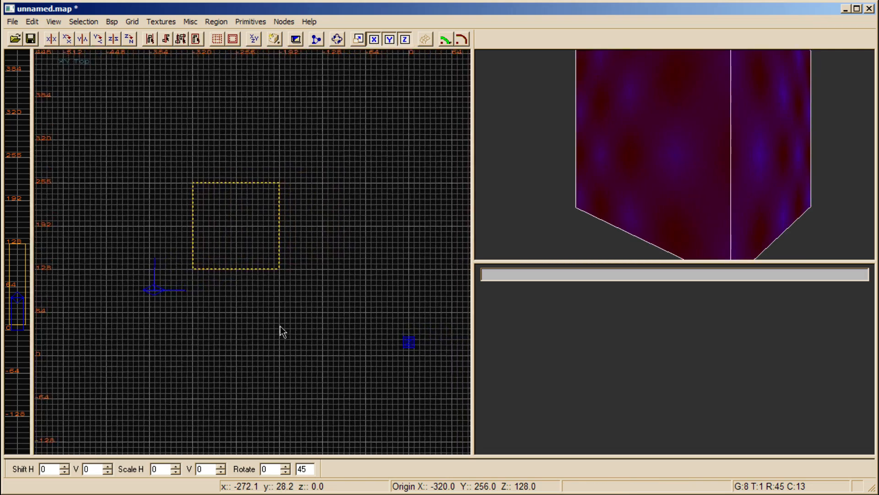
mouse_move(242, 224)
mouse_down()
mouse_move(297, 191)
mouse_move(283, 176)
mouse_up()
mouse_move(327, 198)
right_down()
mouse_move(310, 259)
mouse_move(328, 246)
right_up()
right_drag(356, 218, 344, 214)
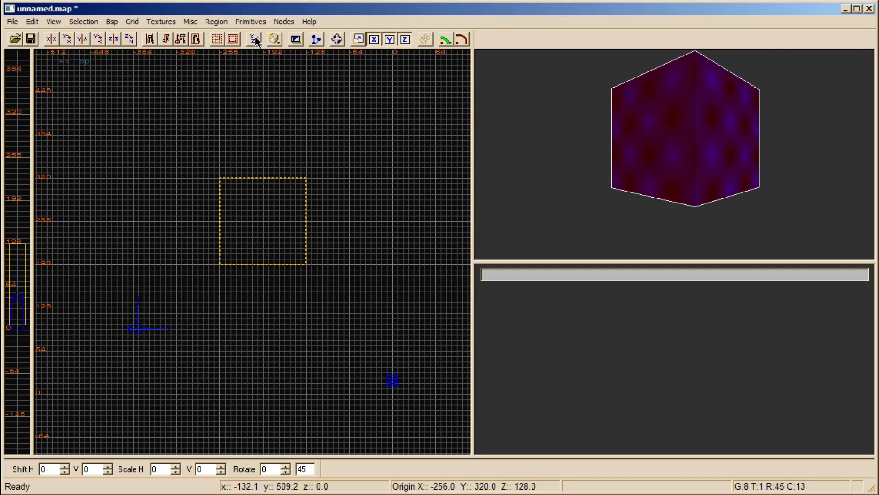
Try the Wireframe, Flat shade and Nearest texture rendering modes on the brush
click(275, 40)
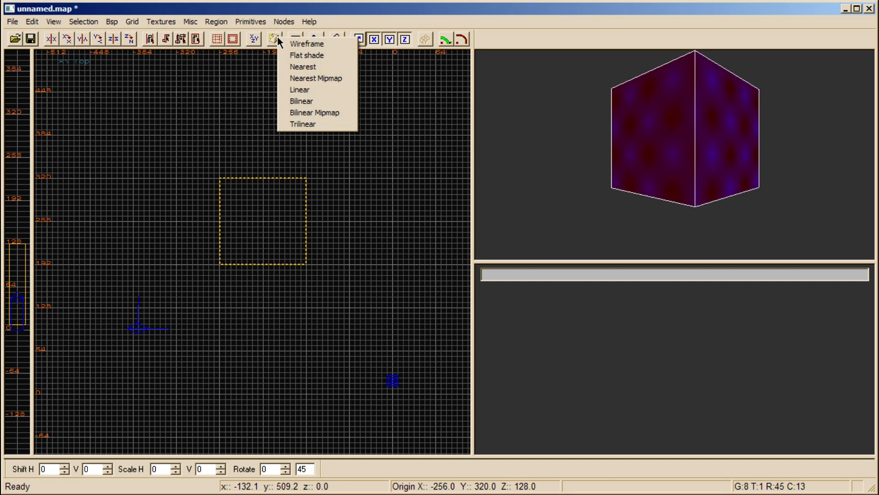
click(312, 43)
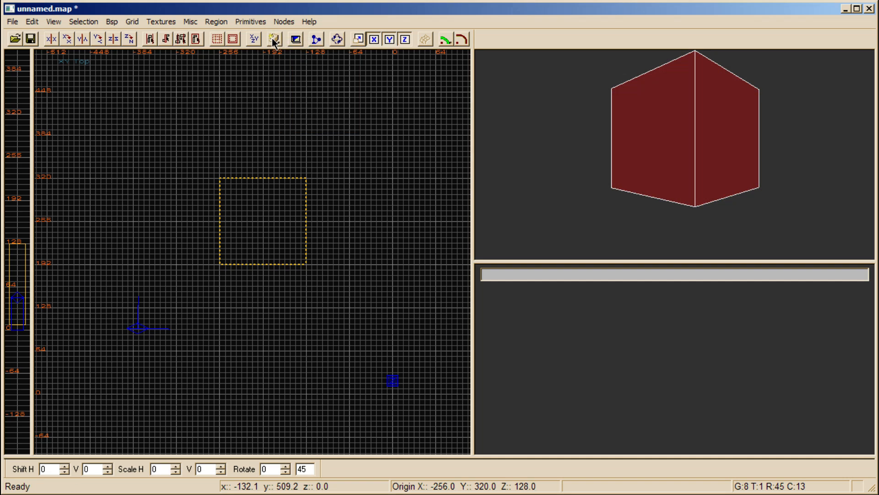
click(273, 40)
click(307, 55)
click(274, 40)
click(308, 70)
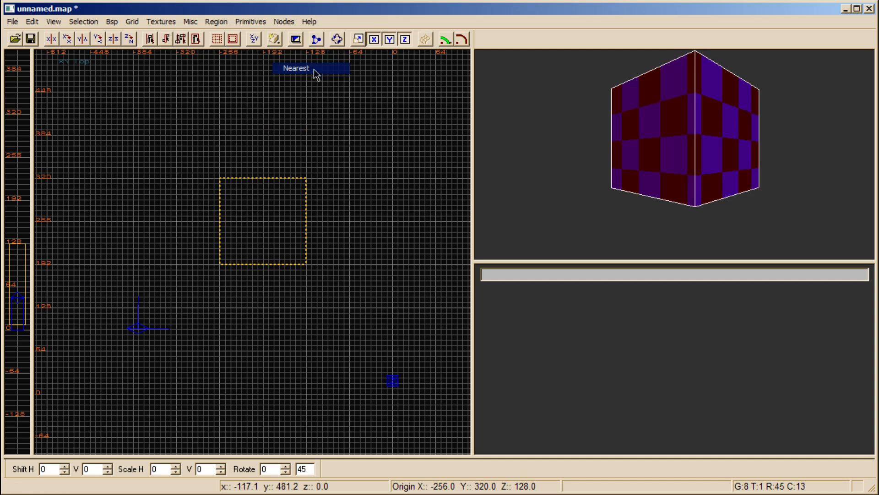
Change the 2D view away from the top view, try Trilinear rendering, and set the texture rendering mode to Linear
click(254, 40)
click(274, 40)
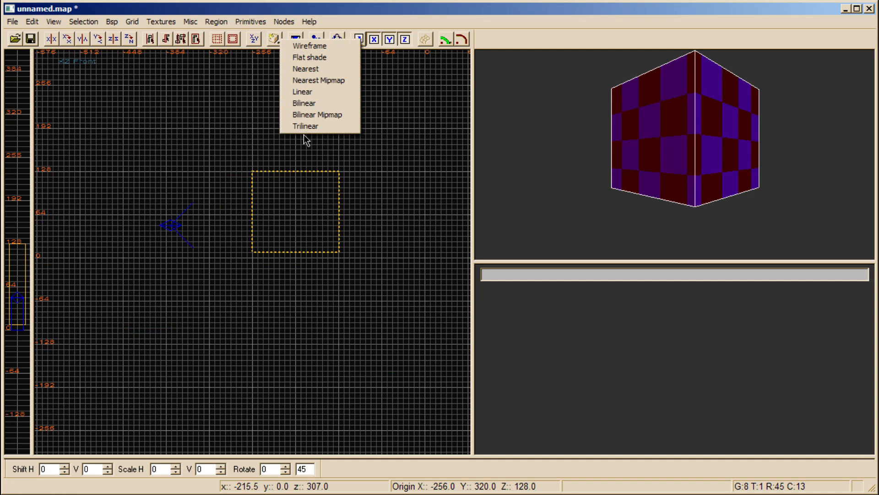
click(302, 125)
click(273, 39)
click(319, 128)
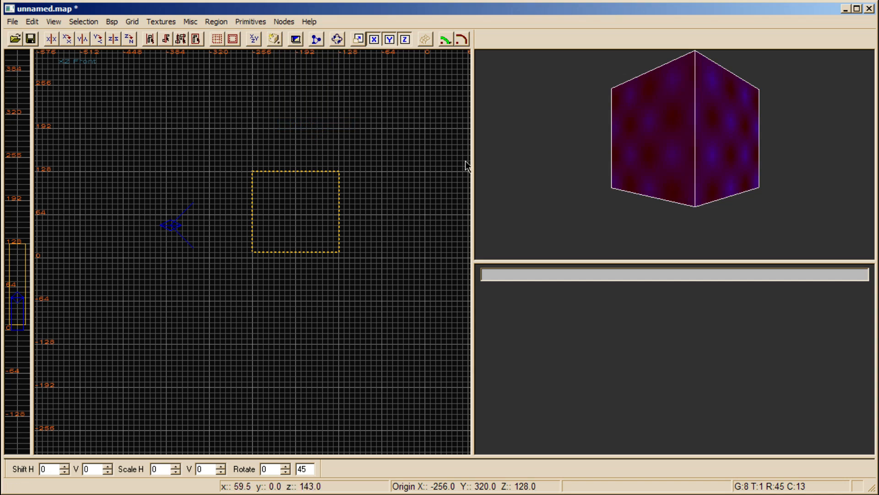
click(274, 39)
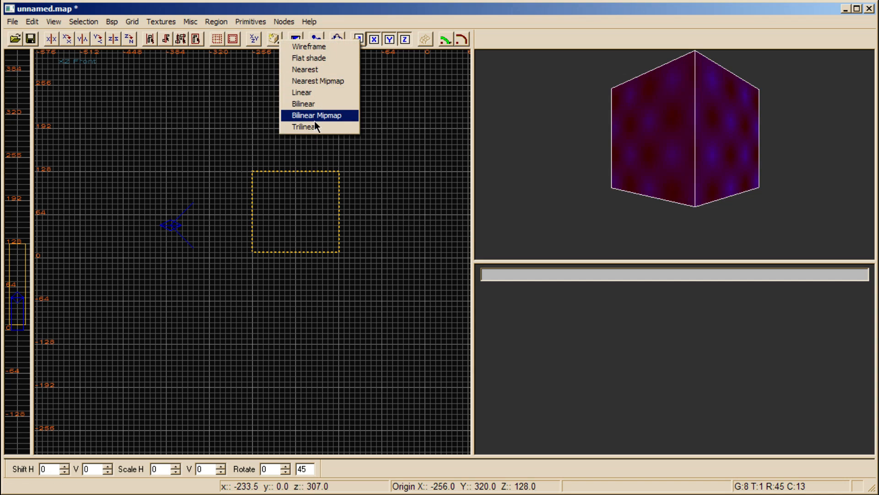
click(320, 93)
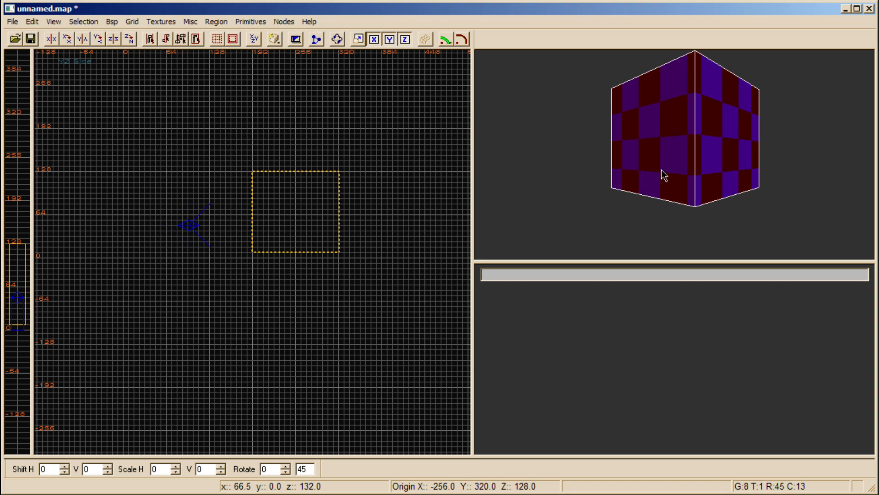
Return the 2D view to XY Top and delete the brush
key(ctrl+Tab)
key(Escape)
shift+click(636, 187)
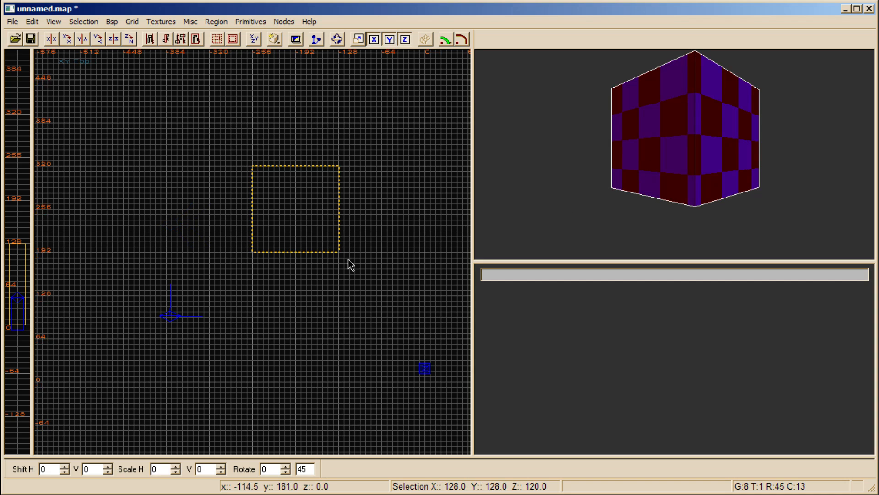
key(BackSpace)
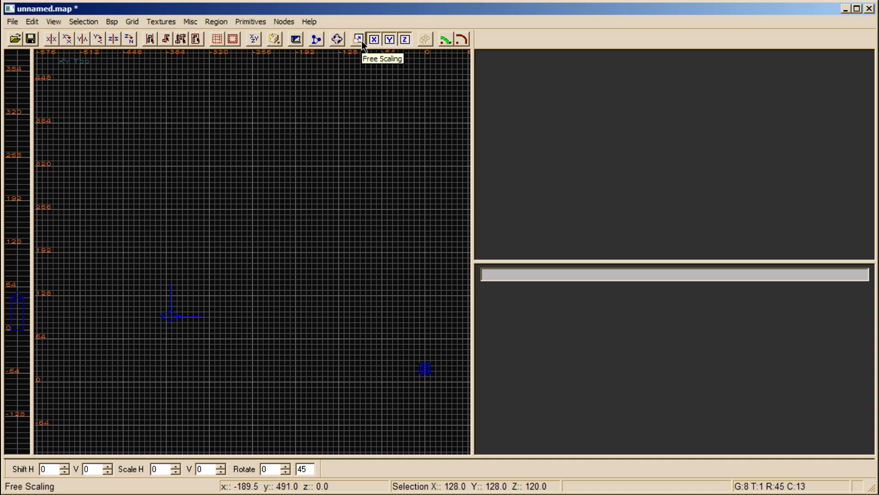
Try toggling the SoundDef radius viewing options
click(448, 41)
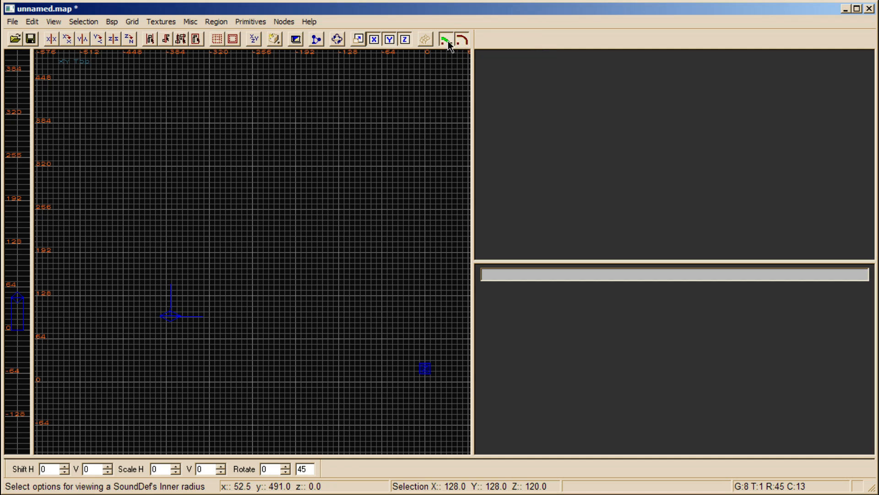
click(448, 42)
click(461, 40)
right_drag(334, 186, 299, 166)
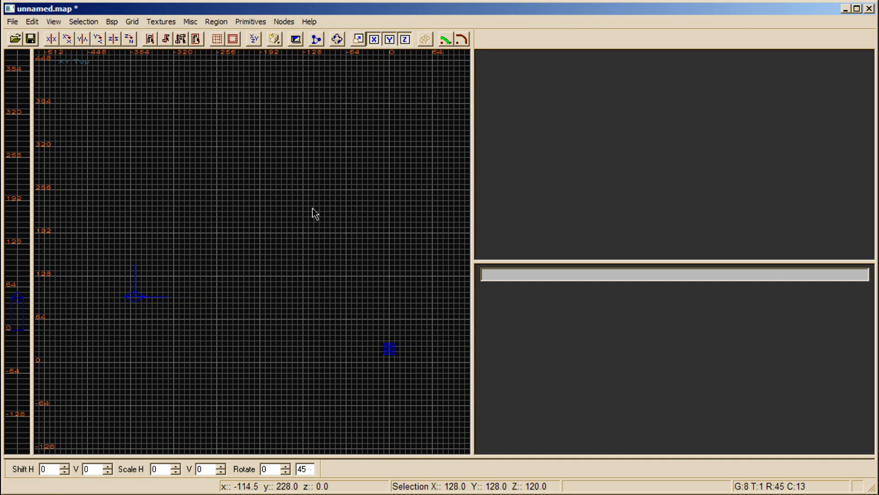
right_drag(312, 208, 321, 269)
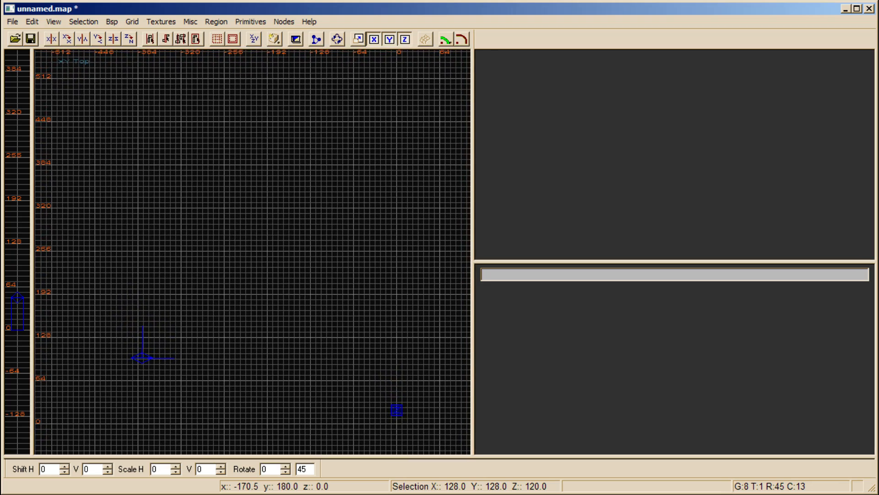
right_drag(282, 301, 280, 293)
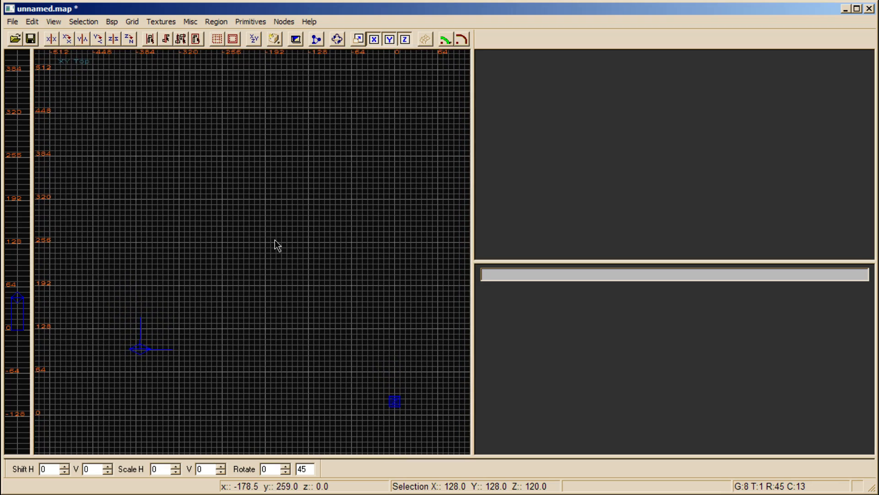
right_drag(281, 249, 258, 222)
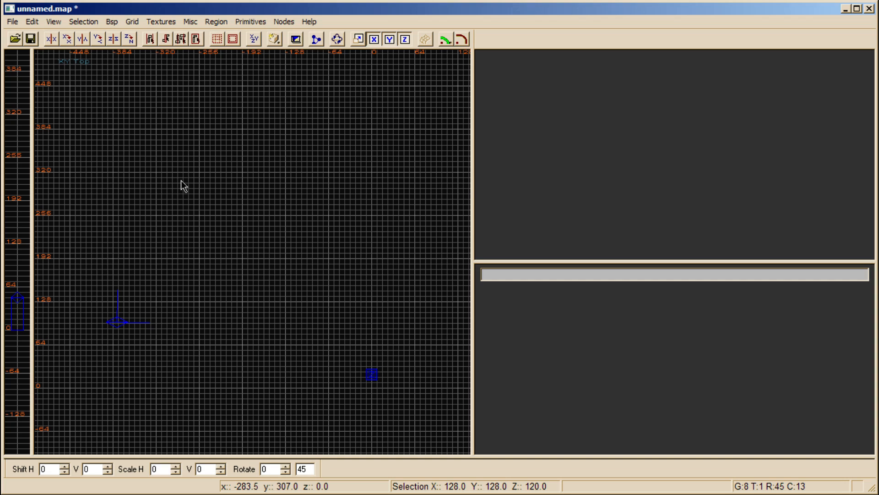
Draw a 192 by 192 unit brush, move its corner to -272, 344, and flatten it into a thin floor slab
mouse_move(183, 186)
mouse_down()
mouse_move(269, 257)
mouse_move(230, 222)
mouse_move(302, 216)
mouse_up()
drag(238, 224, 237, 329)
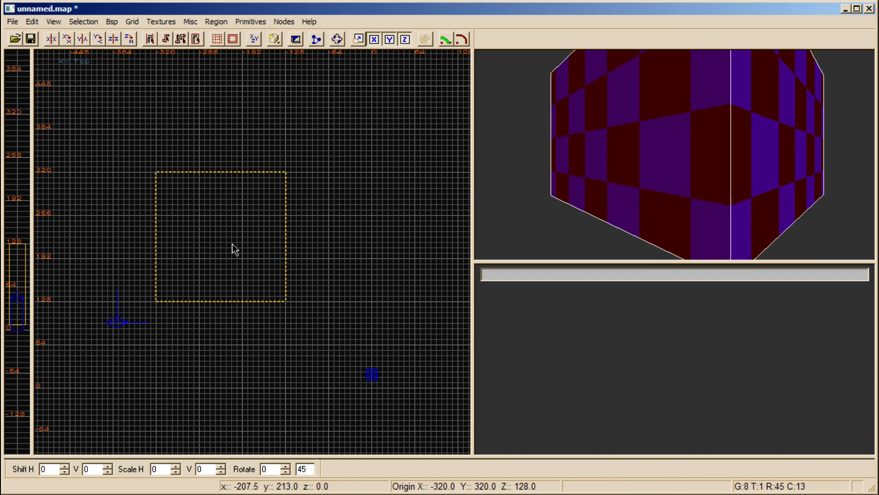
mouse_move(235, 249)
mouse_down()
mouse_move(208, 284)
mouse_move(261, 235)
mouse_up()
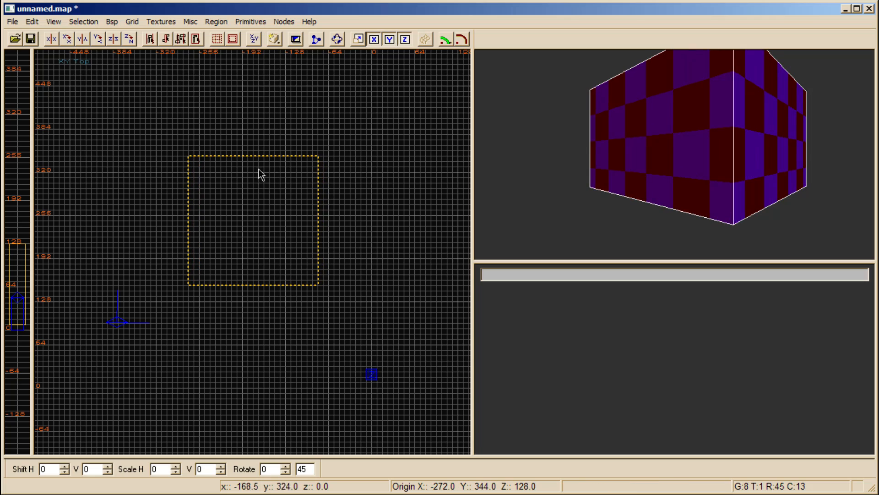
drag(12, 229, 32, 306)
key(Escape)
Draw and remove a trial brush over the floor slab, and delete the slab itself
mouse_move(291, 235)
mouse_down()
mouse_move(243, 314)
mouse_move(343, 288)
mouse_move(363, 173)
mouse_move(245, 120)
mouse_up()
key(BackSpace)
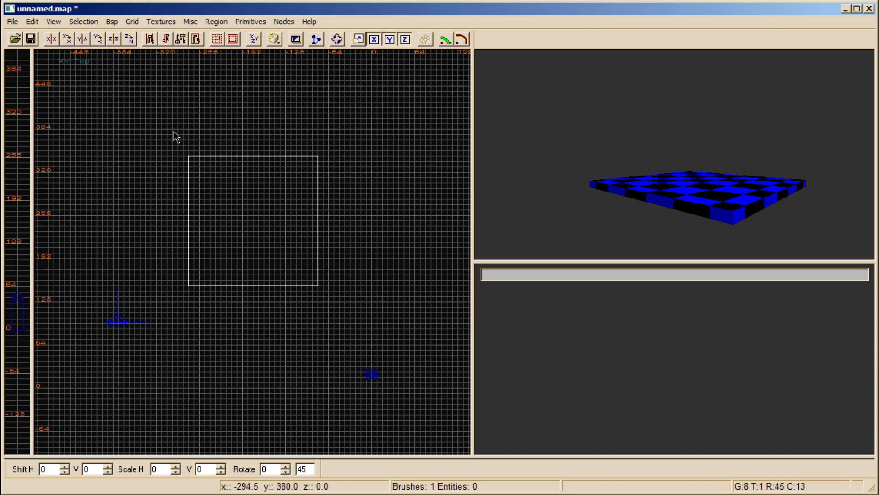
drag(285, 225, 200, 210)
shift+click(265, 233)
mouse_move(269, 208)
mouse_down()
mouse_move(361, 207)
mouse_move(351, 235)
mouse_up()
key(BackSpace)
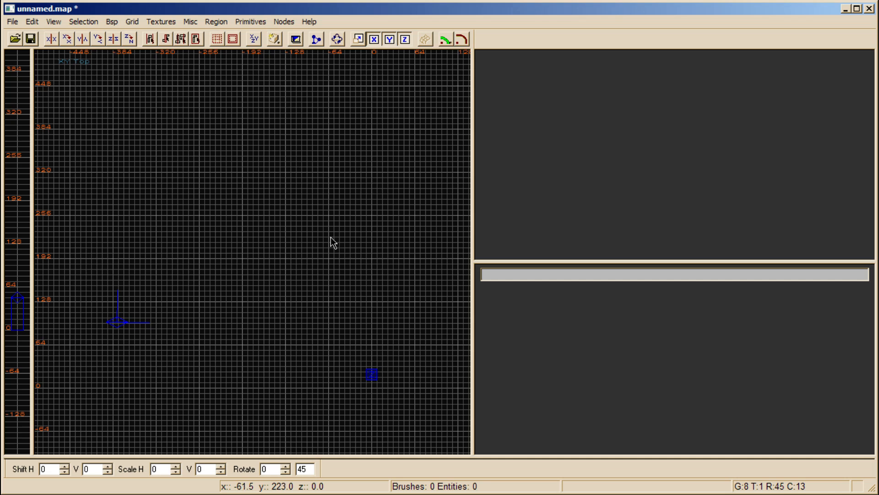
right_drag(333, 243, 308, 239)
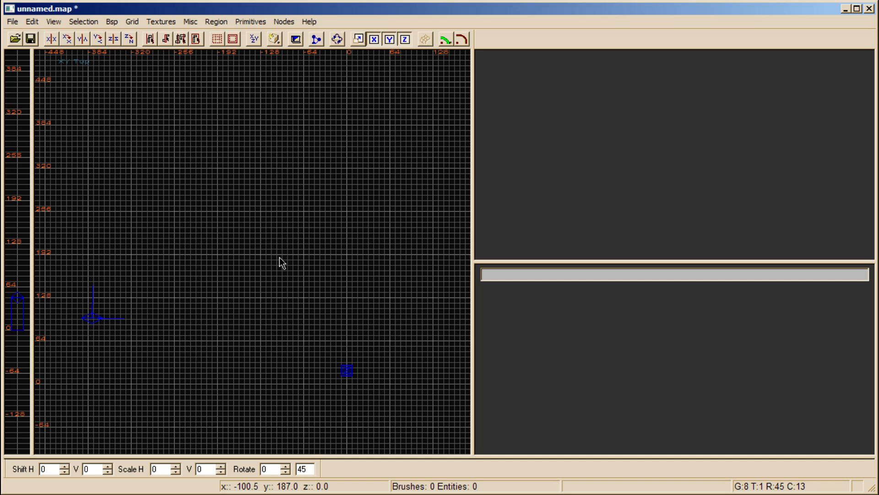
mouse_move(287, 260)
right_down()
mouse_move(330, 263)
mouse_move(305, 271)
right_up()
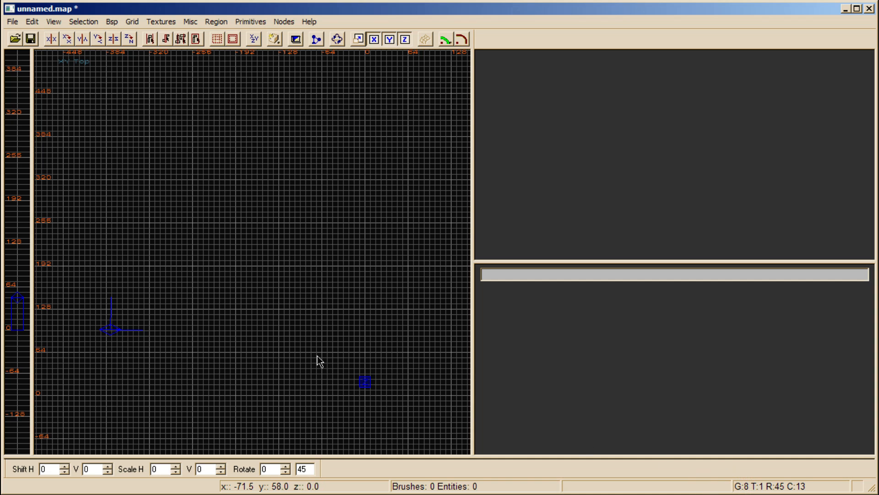
mouse_move(267, 297)
right_down()
mouse_move(259, 276)
mouse_move(248, 281)
mouse_move(257, 294)
right_up()
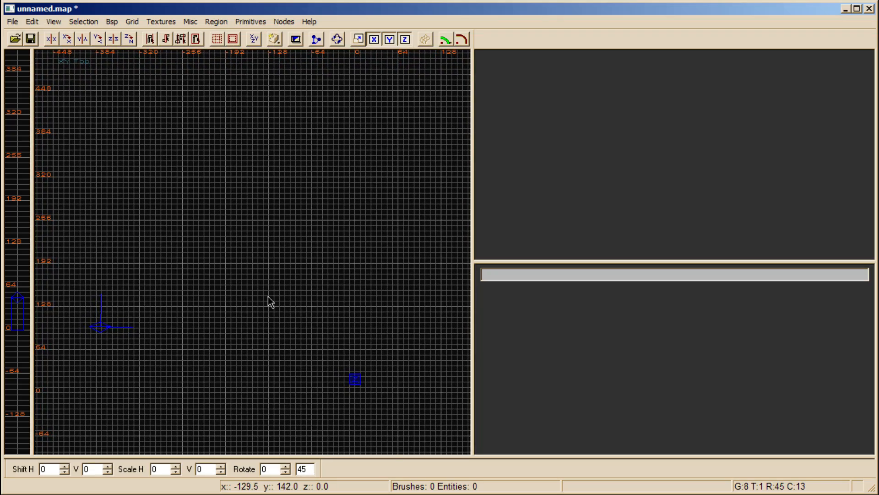
scroll(274, 297, down, 3)
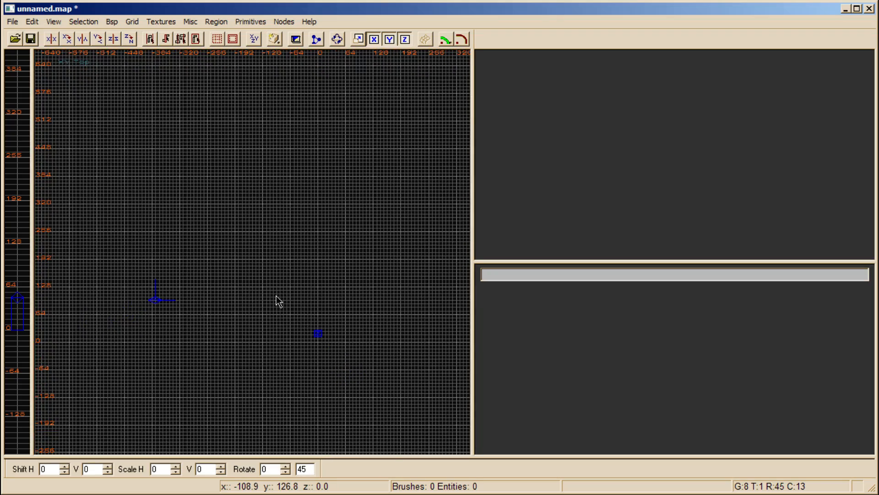
scroll(276, 296, up, 1)
scroll(277, 296, down, 2)
mouse_move(300, 276)
right_down()
mouse_move(286, 298)
mouse_move(288, 283)
mouse_move(295, 292)
mouse_move(295, 253)
mouse_move(305, 283)
right_up()
scroll(286, 297, down, 1)
scroll(300, 277, up, 1)
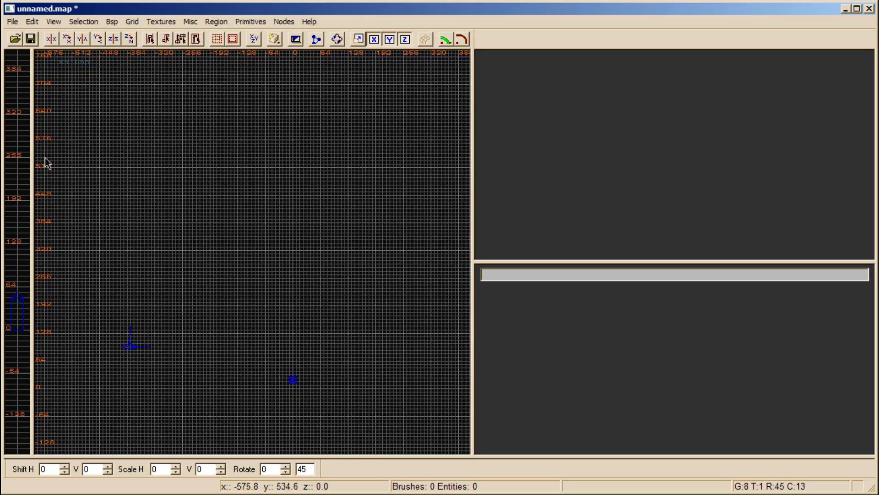
right_drag(292, 255, 273, 256)
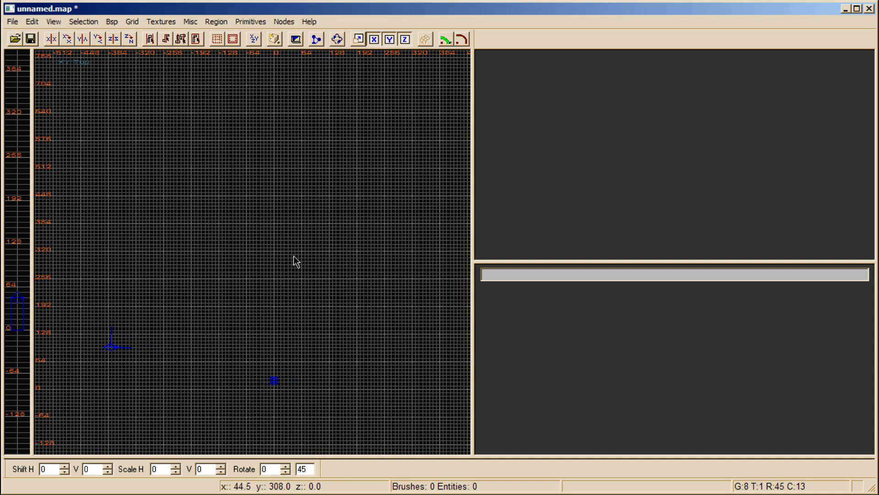
Try grid sizes of 32, 64, 16, 8 and 1 units in the 2D view
key(6)
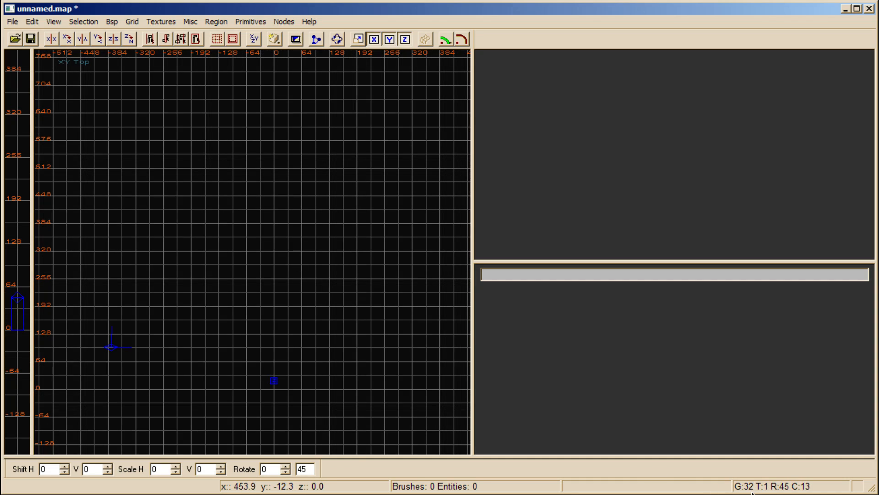
key(7)
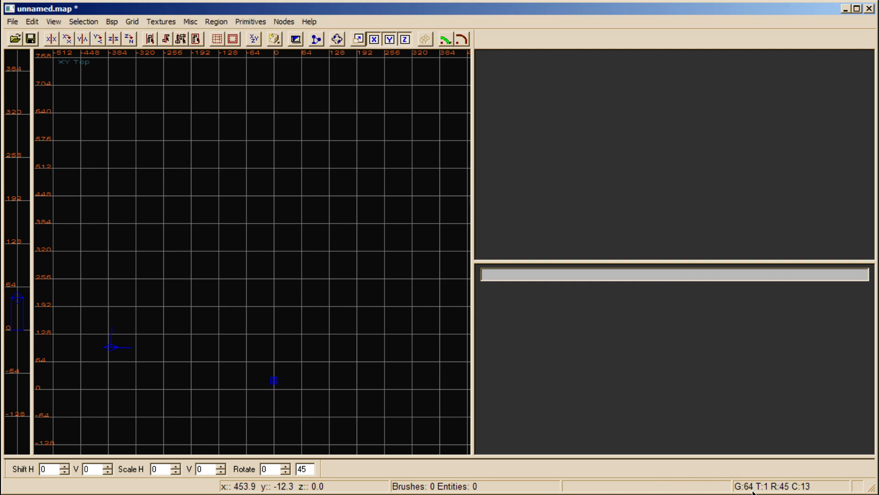
key(5)
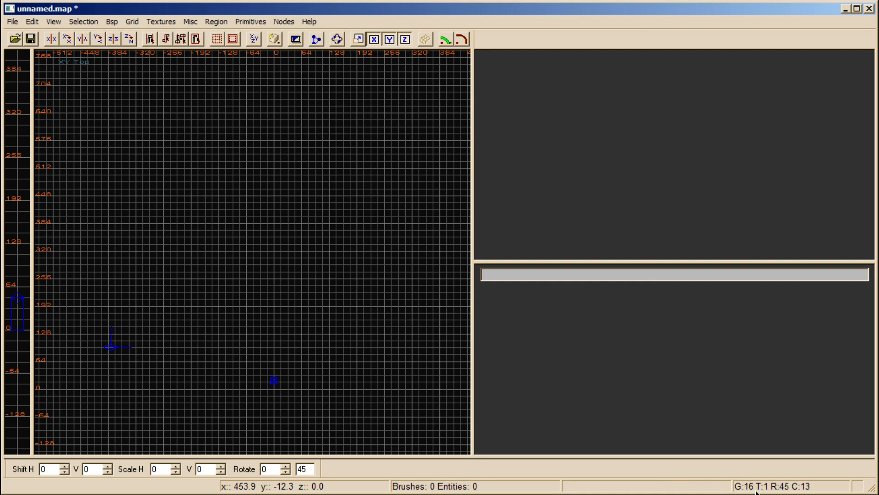
key(4)
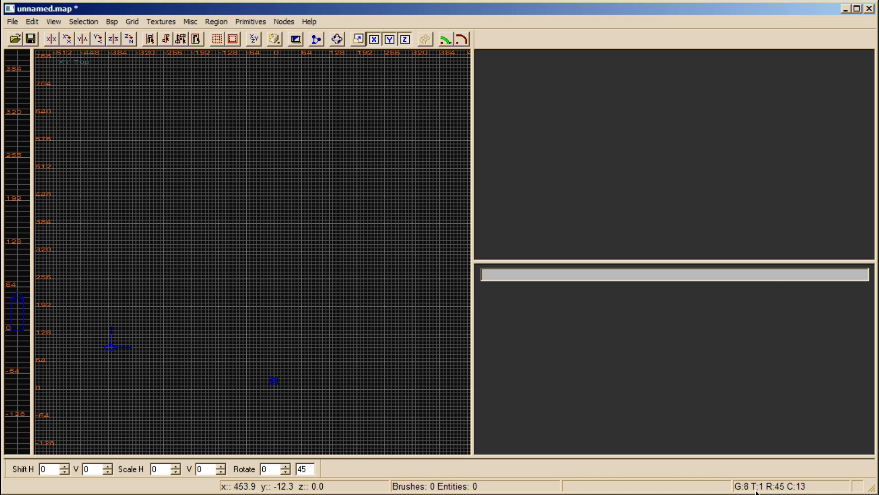
key(2)
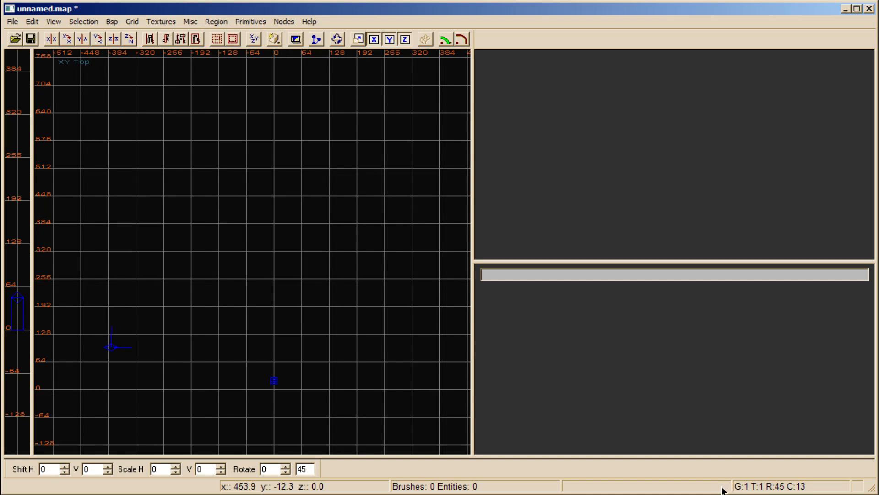
Switch the grid back and forth between 64 and 16 units, leaving it at 64
key(7)
key(5)
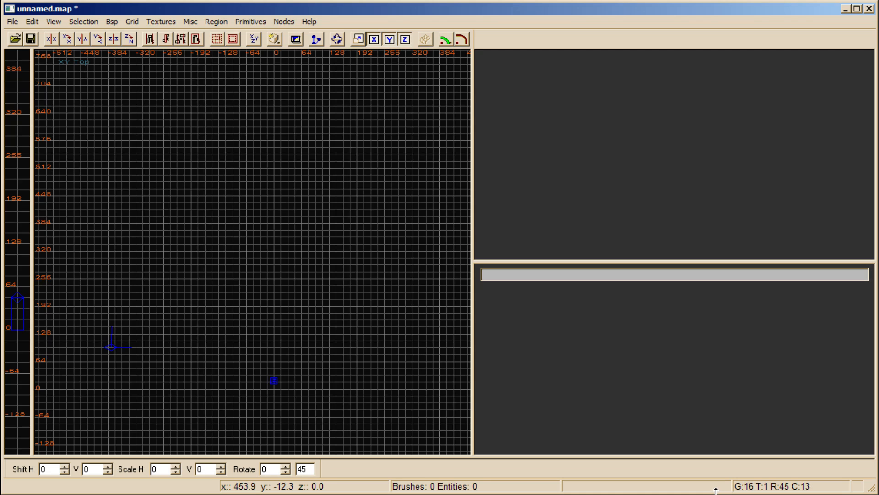
key(7)
key(5)
key(7)
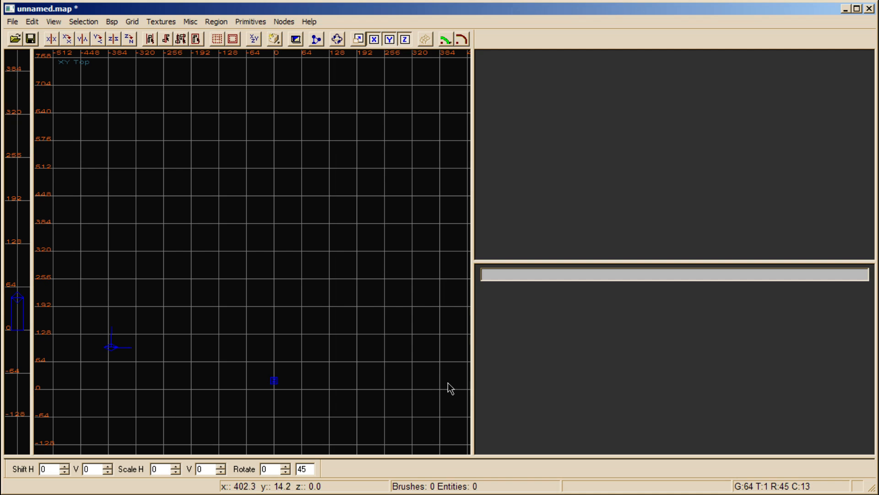
key(5)
key(7)
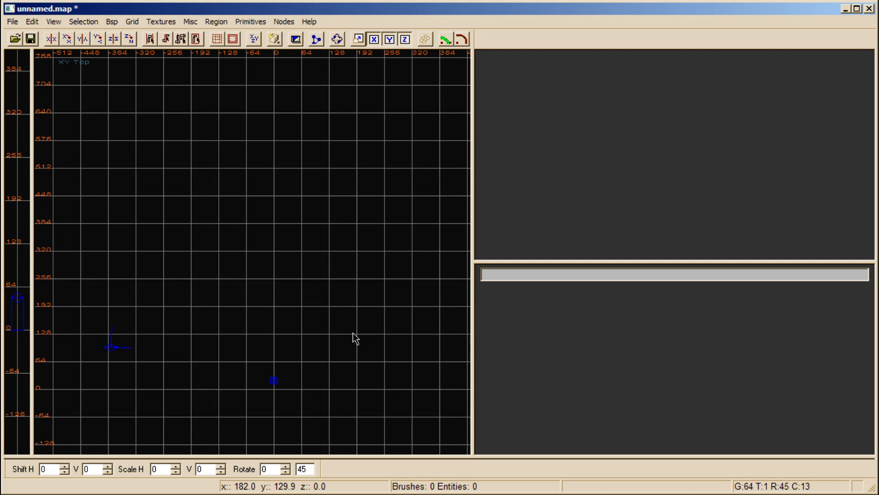
Draw a 704 by 576 unit brush and move it so its upper corner sits at -384, 576
right_drag(288, 307, 287, 312)
right_drag(262, 254, 252, 271)
mouse_move(97, 381)
mouse_down()
mouse_move(155, 349)
mouse_move(385, 181)
mouse_move(412, 86)
mouse_move(446, 95)
mouse_move(428, 98)
mouse_move(428, 88)
mouse_move(416, 163)
mouse_move(404, 129)
mouse_up()
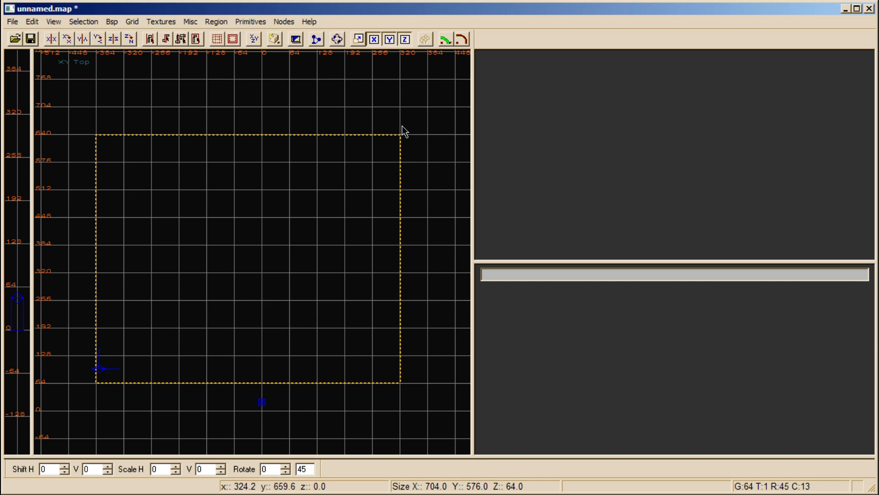
right_drag(338, 193, 355, 149)
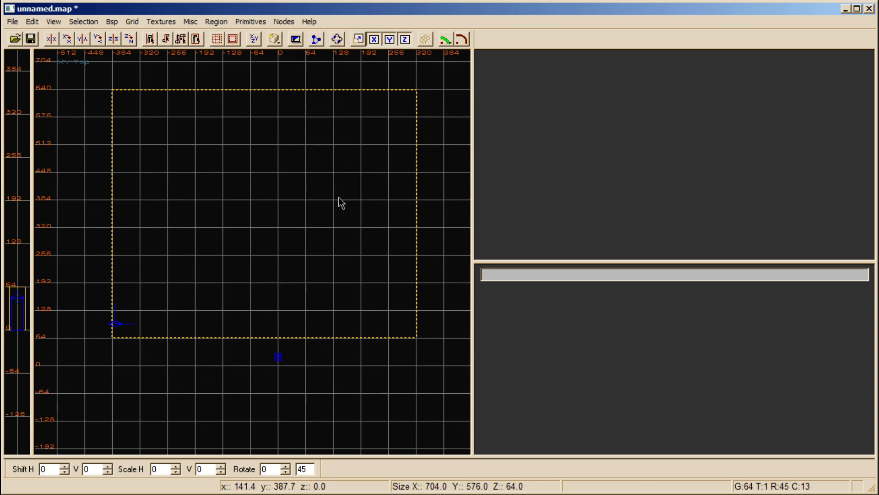
drag(339, 194, 333, 223)
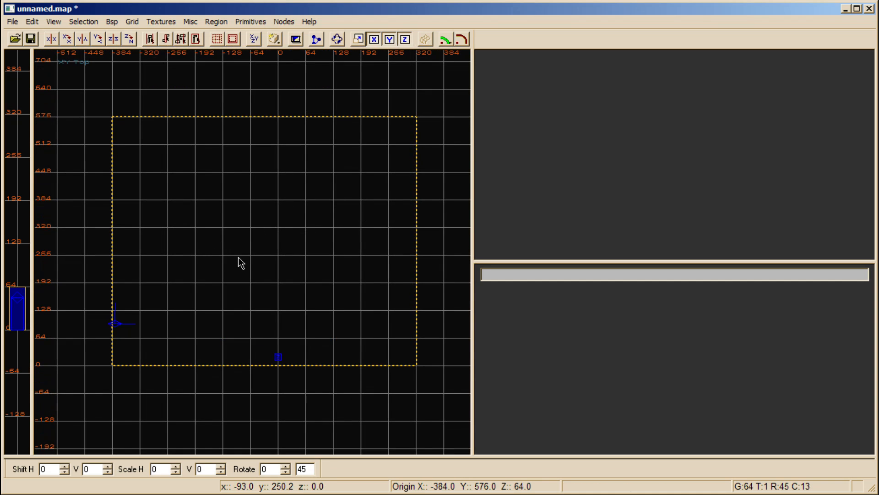
right_drag(233, 256, 199, 265)
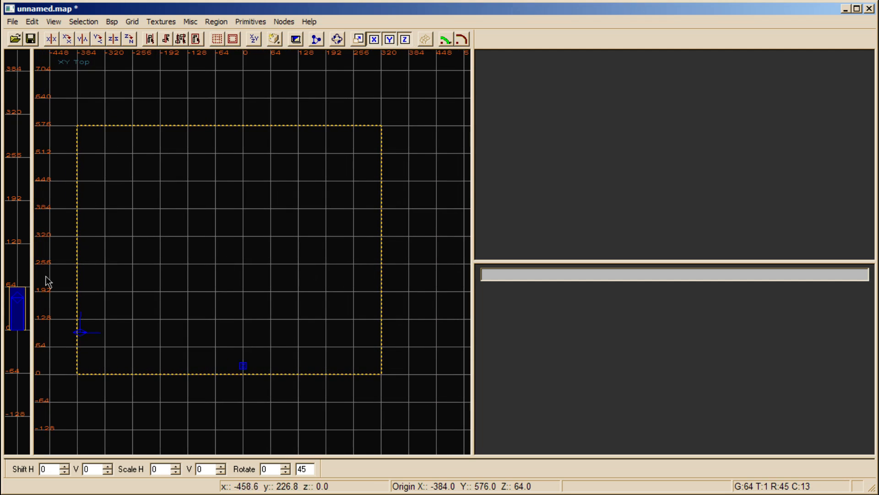
Set the grid to 8 and lower the brush's top by 56 units to make a thin floor slab
drag(11, 277, 23, 253)
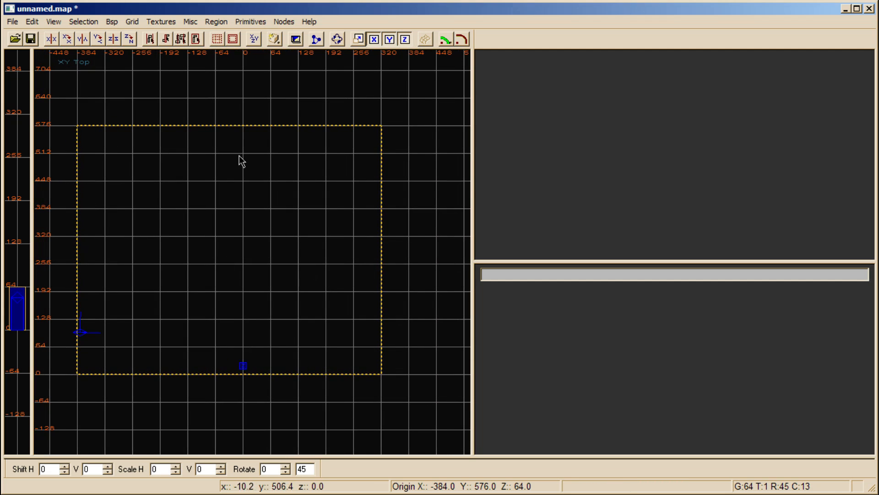
key(bracketleft)
key(bracketleft)
key(bracketleft)
drag(27, 285, 26, 322)
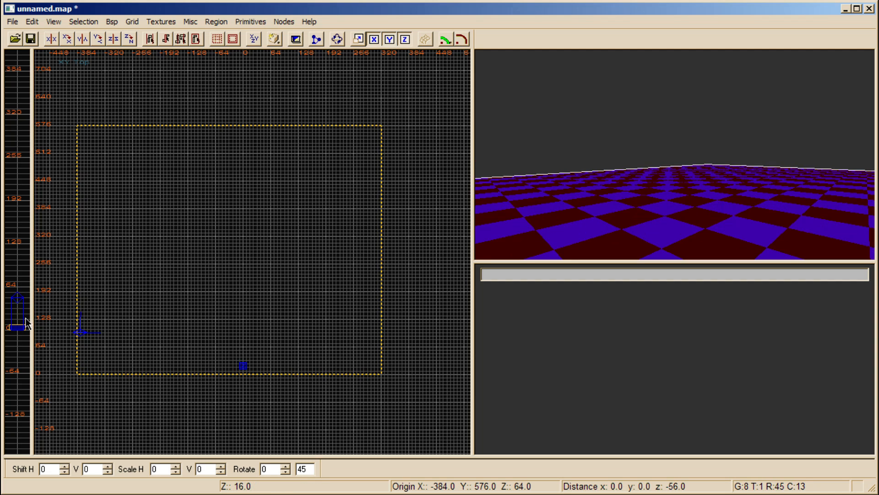
Set the grid to 16 and draw a 16 by 576 unit brush along the floor's edge at x -384
key(bracketright)
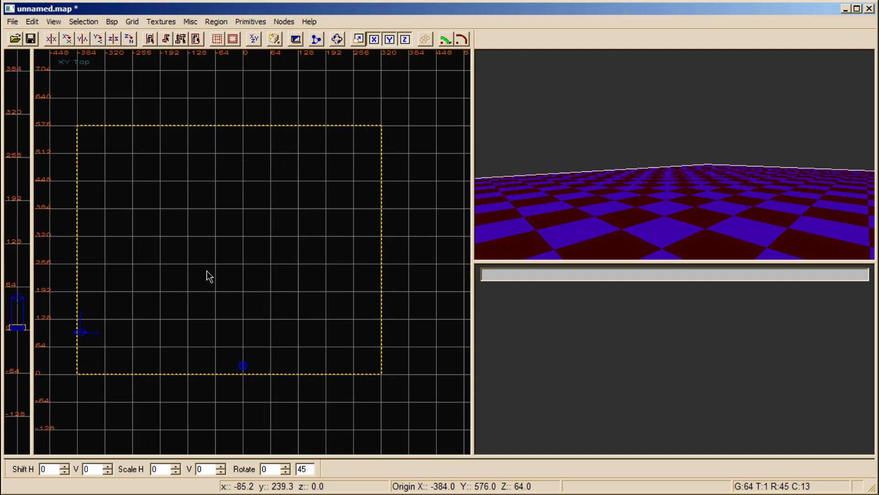
mouse_move(210, 267)
right_down()
mouse_move(238, 286)
mouse_move(225, 270)
mouse_move(197, 287)
mouse_move(202, 298)
mouse_move(210, 277)
right_up()
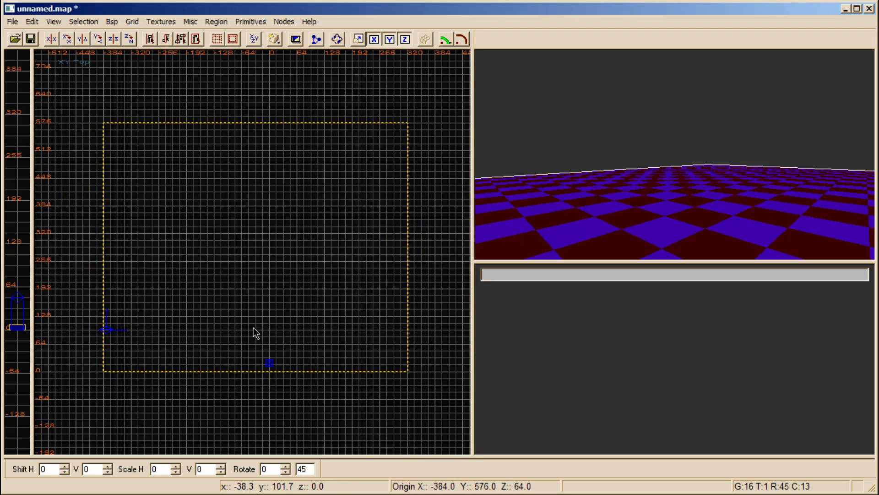
key(Escape)
mouse_move(104, 123)
mouse_down()
mouse_move(118, 190)
mouse_move(110, 372)
mouse_up()
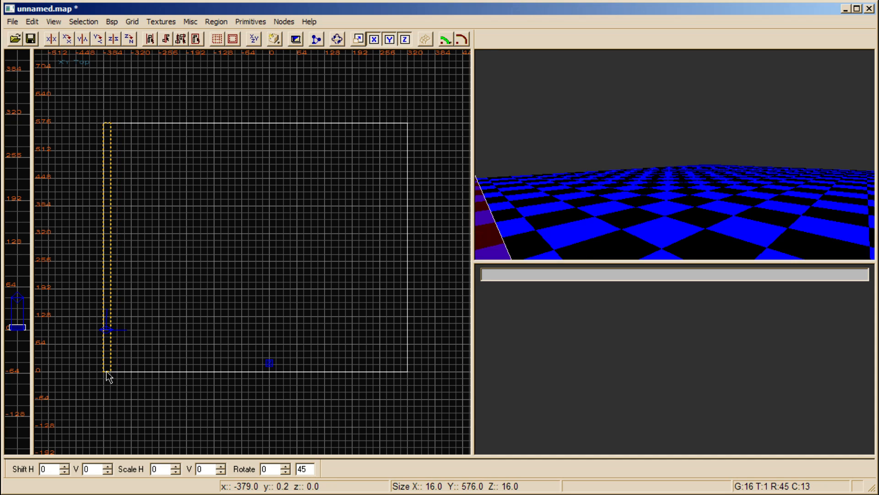
key(Escape)
mouse_move(144, 164)
mouse_down()
mouse_move(246, 212)
mouse_move(172, 152)
mouse_up()
mouse_move(244, 182)
mouse_down()
mouse_move(157, 278)
mouse_move(140, 379)
mouse_move(163, 355)
mouse_up()
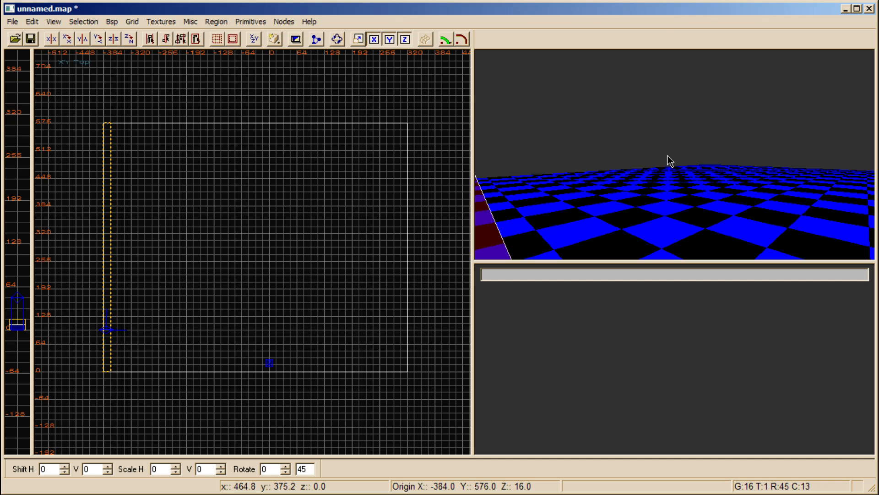
Raise the top of the narrow edge brush to a height of 256 units to form a wall
key(Up)
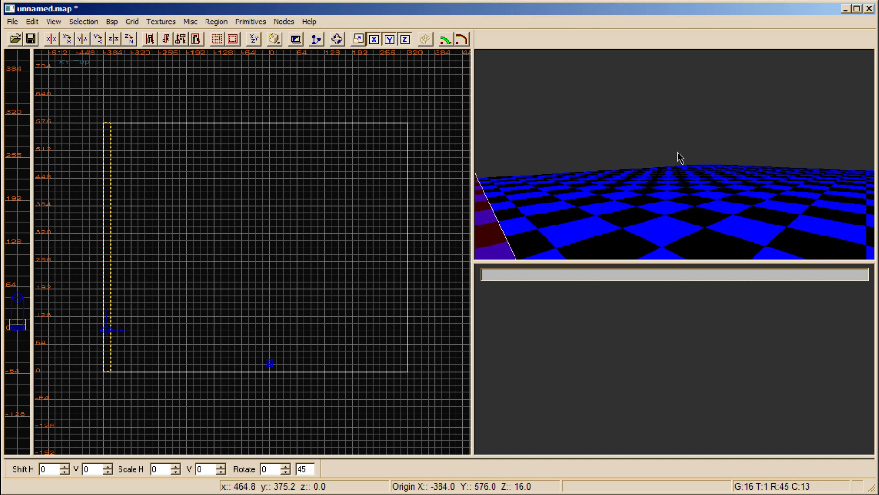
mouse_move(711, 151)
right_down()
mouse_move(778, 146)
mouse_move(654, 143)
mouse_move(607, 155)
mouse_move(658, 151)
mouse_move(628, 163)
mouse_move(667, 156)
mouse_move(597, 198)
right_up()
right_drag(249, 305, 273, 304)
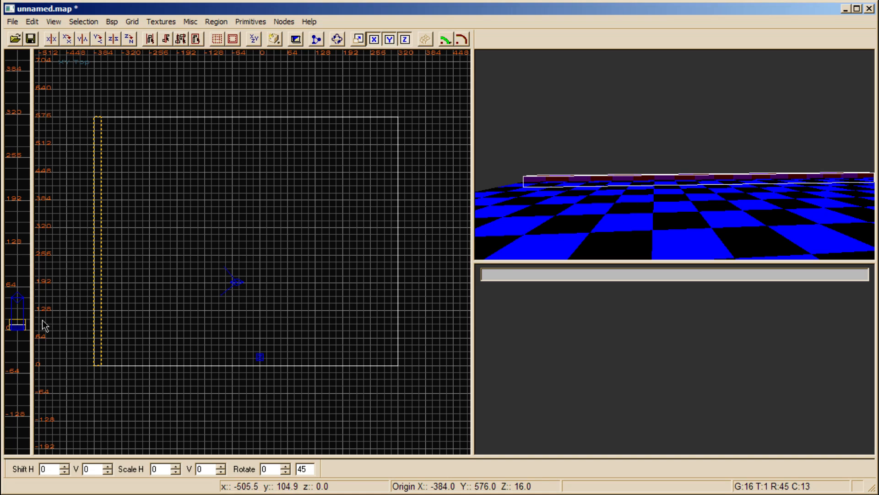
drag(23, 327, 24, 168)
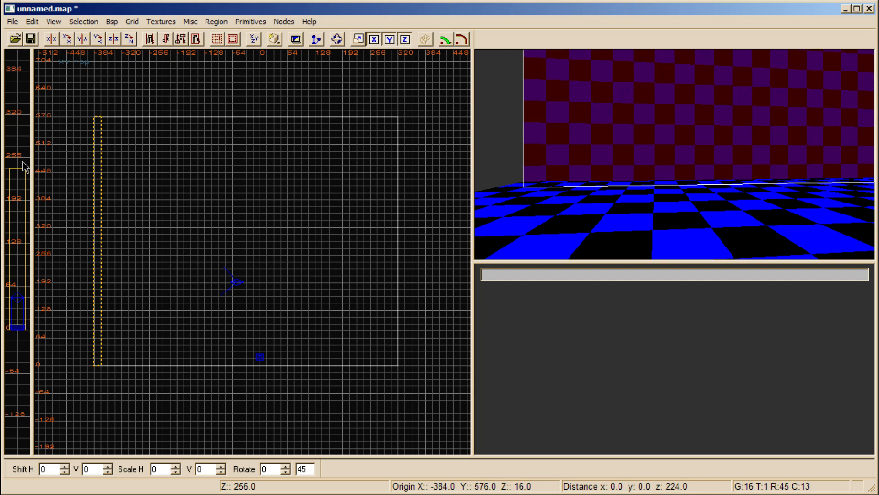
right_drag(607, 167, 676, 151)
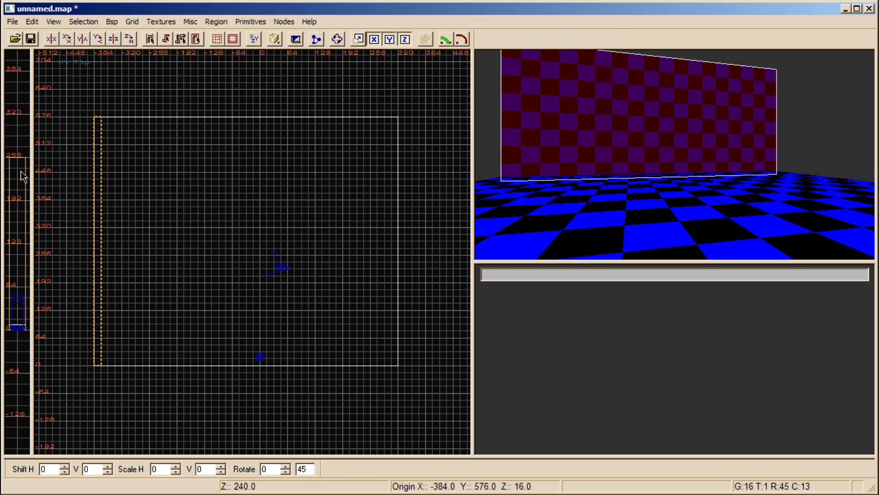
right_drag(21, 171, 22, 173)
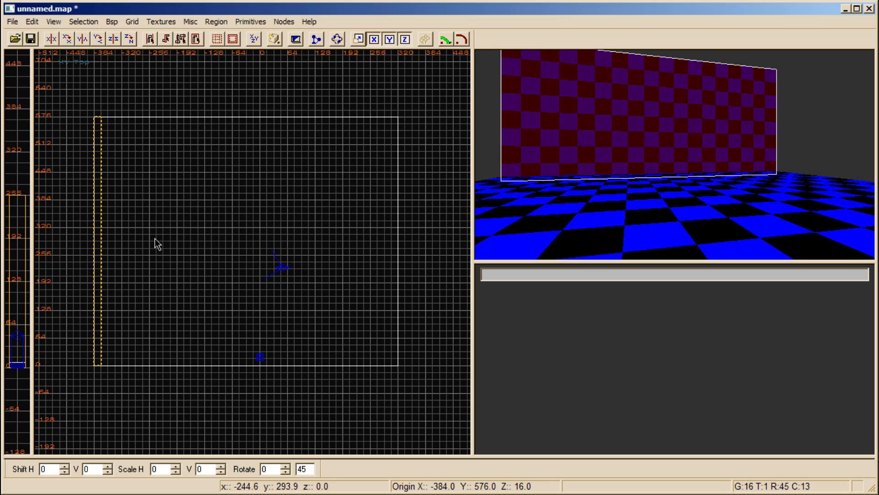
Place a copy of the wall on the opposite edge of the floor at origin 304, 576, and deselect it
mouse_move(106, 255)
mouse_down()
mouse_move(120, 255)
mouse_move(114, 294)
mouse_move(397, 254)
mouse_up()
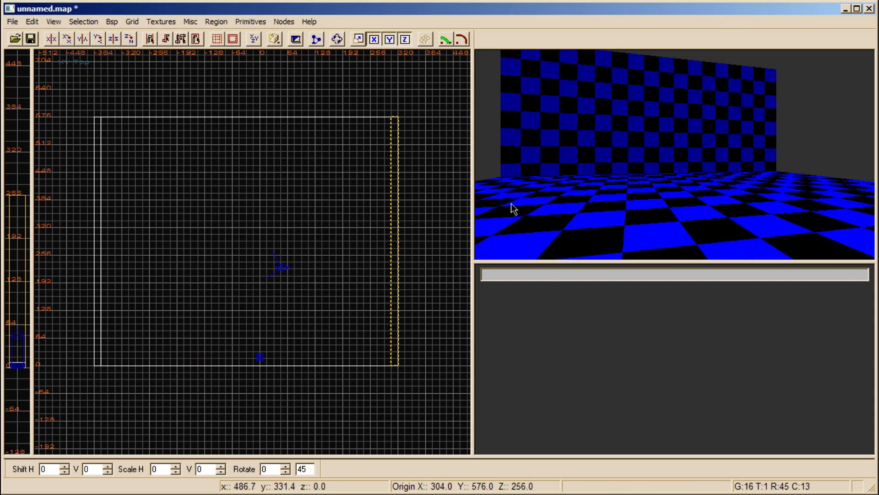
right_drag(513, 206, 682, 147)
mouse_move(438, 213)
right_down()
mouse_move(385, 238)
mouse_move(458, 211)
mouse_move(429, 227)
right_up()
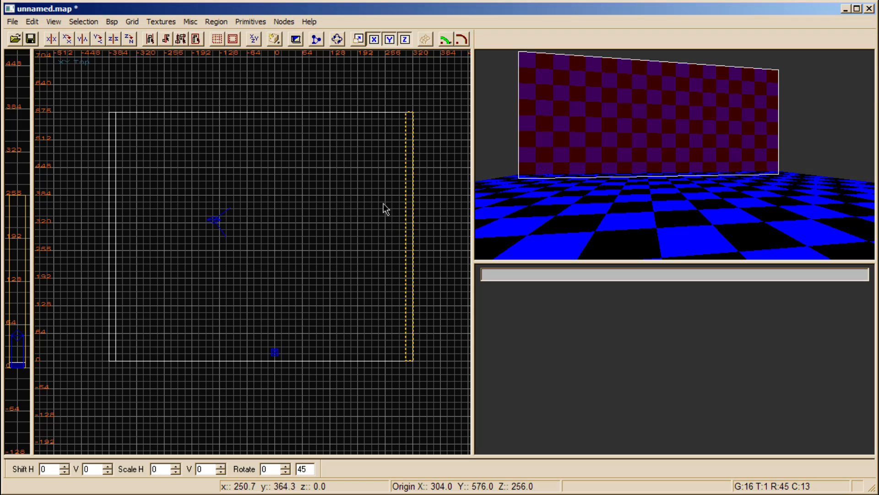
key(Escape)
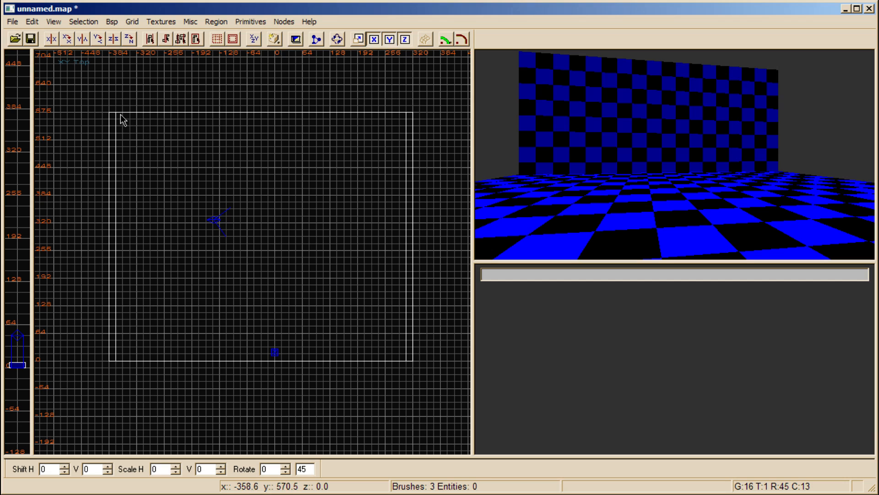
Draw a third wall, 16 units thick, along the floor's edge at y 576 between the two side walls
mouse_move(121, 116)
mouse_down()
mouse_move(287, 132)
mouse_move(410, 124)
mouse_up()
drag(103, 120, 99, 120)
mouse_move(660, 143)
right_down()
mouse_move(687, 139)
mouse_move(622, 154)
mouse_move(693, 171)
mouse_move(705, 159)
mouse_move(652, 147)
right_up()
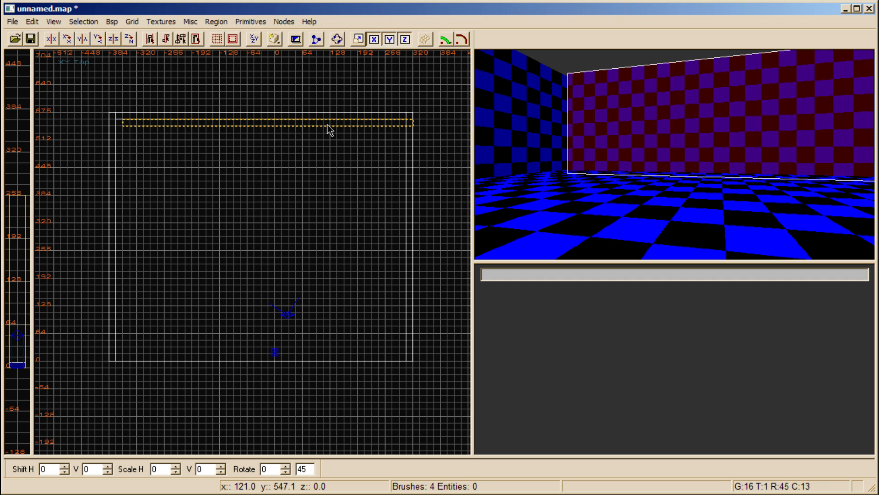
Place a copy of the third wall along the opposite floor edge at origin -368, 16, and deselect it
mouse_move(329, 125)
mouse_down()
mouse_move(318, 118)
mouse_move(338, 337)
mouse_move(324, 357)
mouse_up()
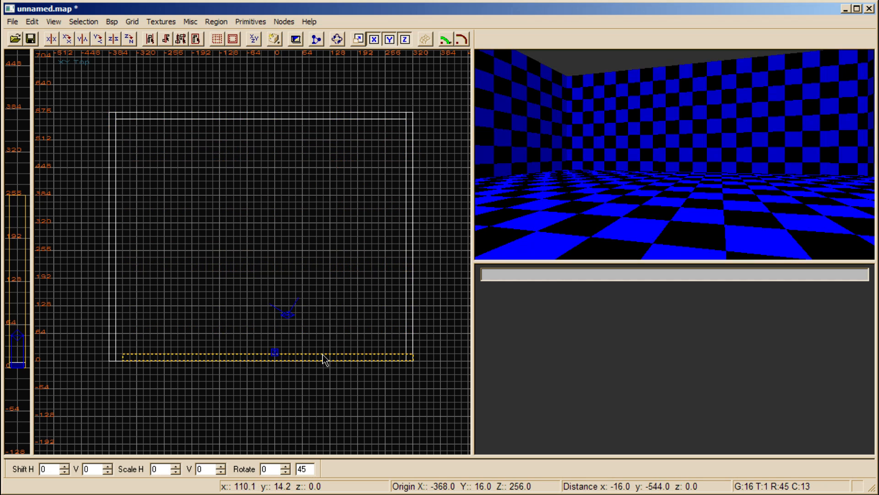
mouse_move(640, 173)
right_down()
mouse_move(672, 136)
mouse_move(739, 155)
mouse_move(719, 172)
mouse_move(703, 146)
mouse_move(625, 160)
mouse_move(642, 173)
mouse_move(676, 160)
mouse_move(681, 145)
mouse_move(605, 157)
mouse_move(638, 171)
mouse_move(631, 96)
right_up()
key(Escape)
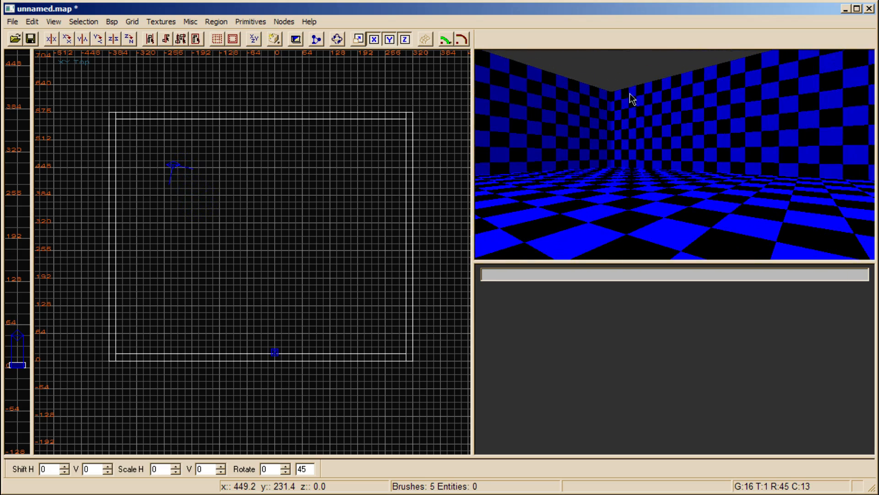
right_drag(641, 129, 589, 181)
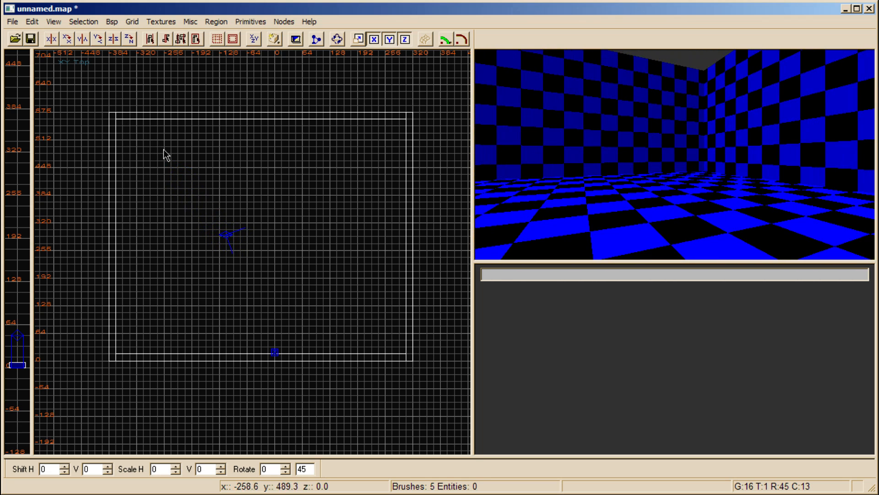
Copy the floor and raise the copy onto the walls as a ceiling at origin -384, 576, 264
shift+click(619, 202)
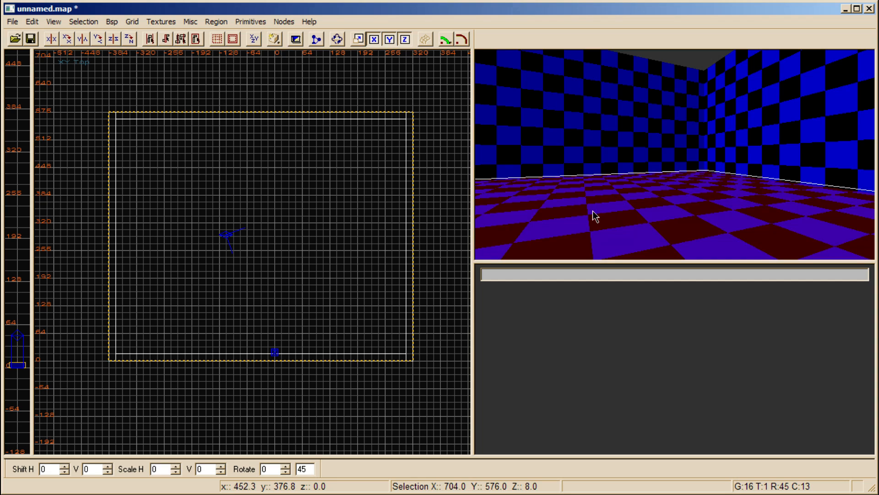
key(space)
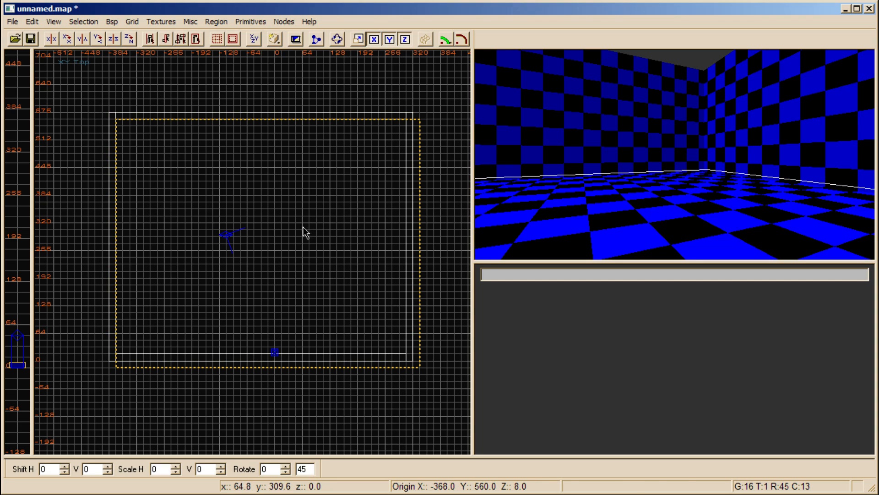
drag(306, 233, 299, 226)
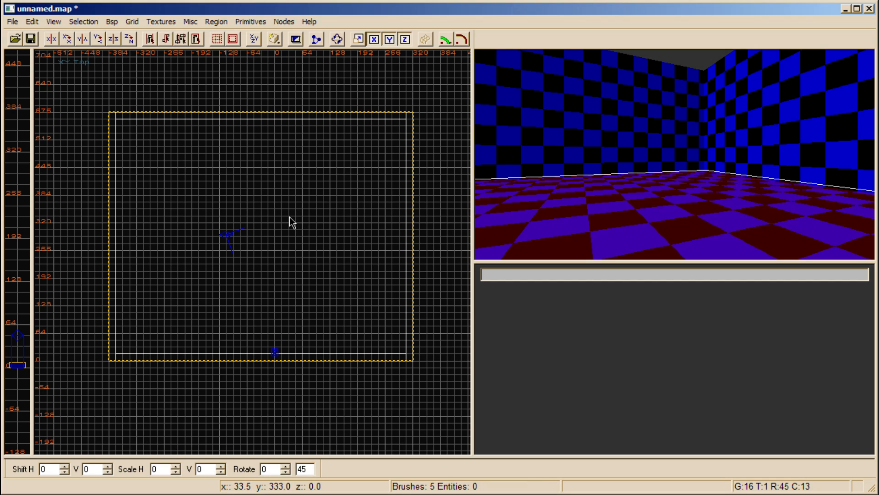
mouse_move(20, 366)
mouse_down()
mouse_move(28, 167)
mouse_move(25, 190)
mouse_up()
key(ctrl+Tab)
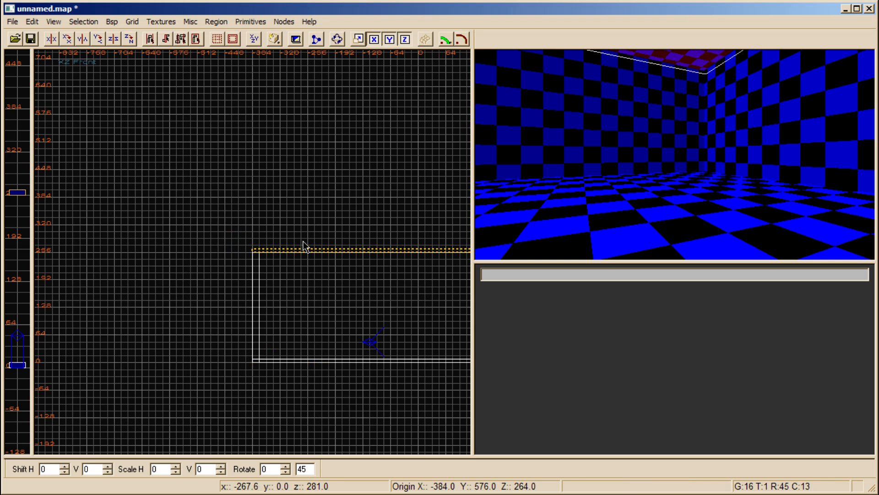
mouse_move(335, 243)
right_down()
mouse_move(289, 227)
mouse_move(187, 217)
mouse_move(344, 251)
right_up()
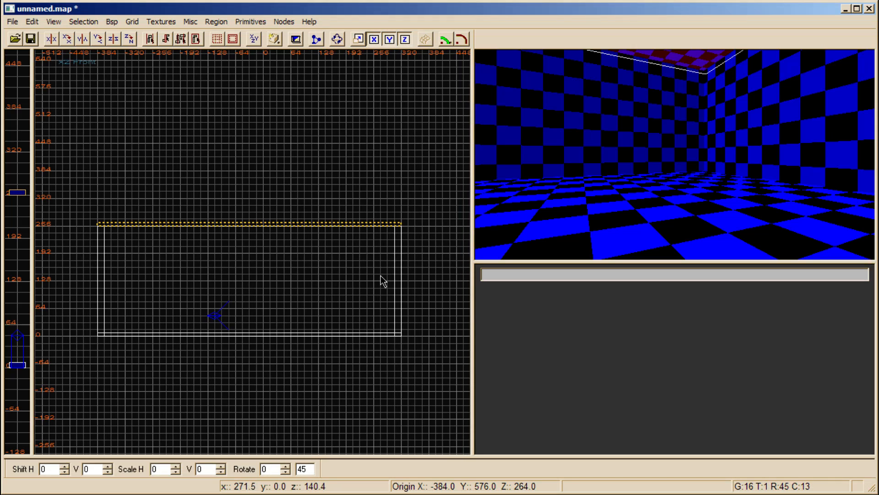
Set the grid size to 8, raise the ceiling's top to z 272 so it is 16 units thick, and deselect it
scroll(371, 269, down, 1)
scroll(275, 240, up, 3)
right_drag(199, 178, 372, 228)
scroll(199, 178, up, 1)
scroll(328, 282, up, 1)
key(bracketright)
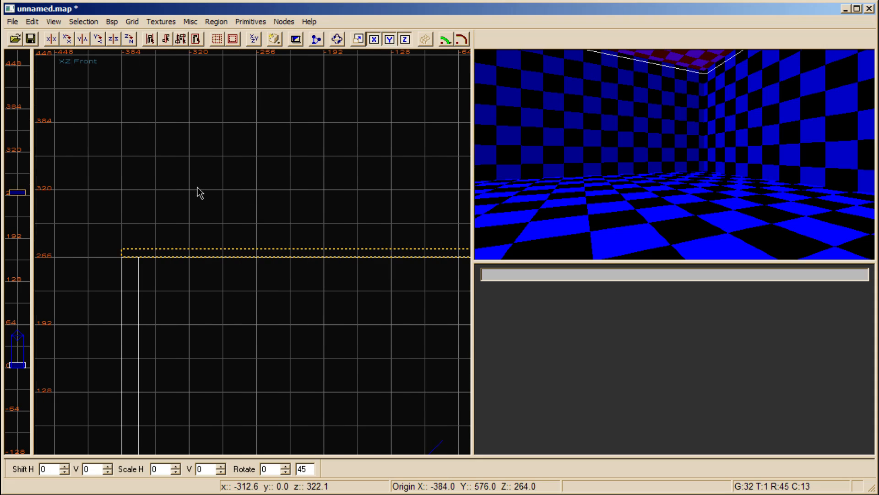
key(bracketleft)
key(bracketleft)
key(bracketleft)
key(bracketright)
right_drag(234, 200, 235, 161)
drag(202, 195, 203, 190)
mouse_move(264, 282)
right_down()
mouse_move(108, 217)
mouse_move(0, 244)
mouse_move(113, 160)
mouse_move(260, 223)
right_up()
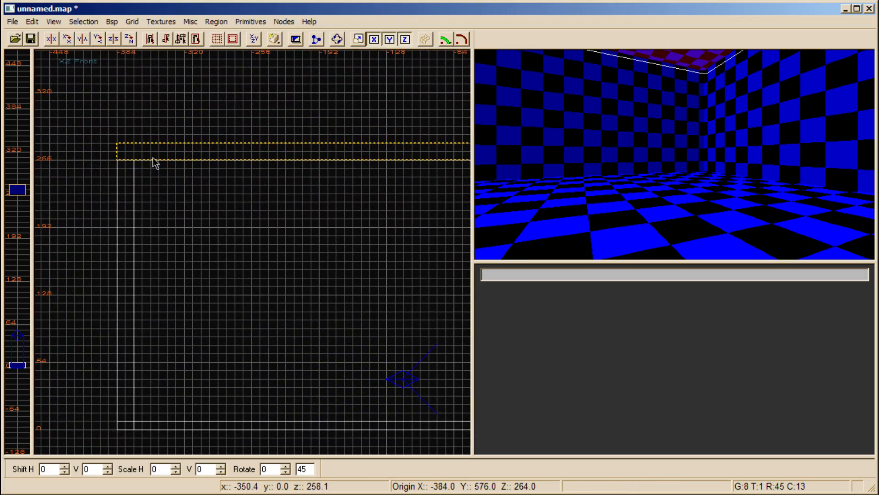
mouse_move(161, 153)
mouse_down()
mouse_move(165, 144)
mouse_move(165, 160)
mouse_up()
key(Escape)
Lower the underside of the floor to z -8 so it is 16 units thick, and deselect it
right_drag(308, 290, 249, 334)
shift+click(198, 353)
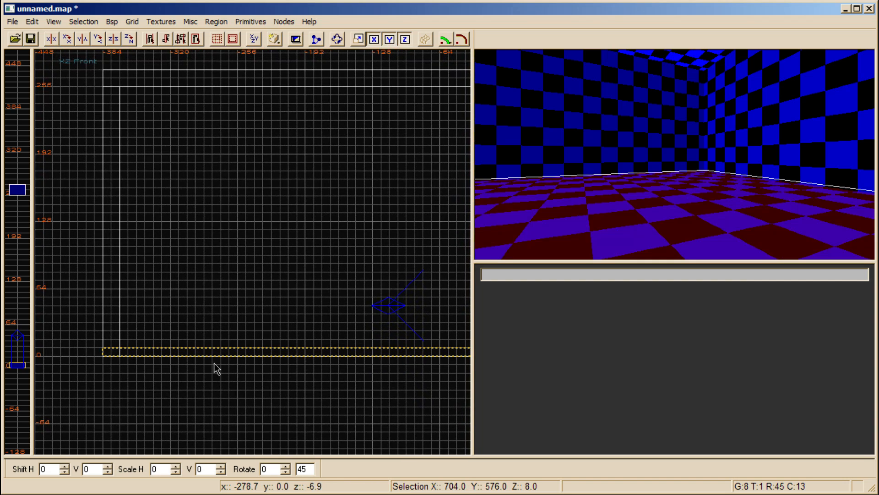
drag(217, 369, 221, 352)
key(Escape)
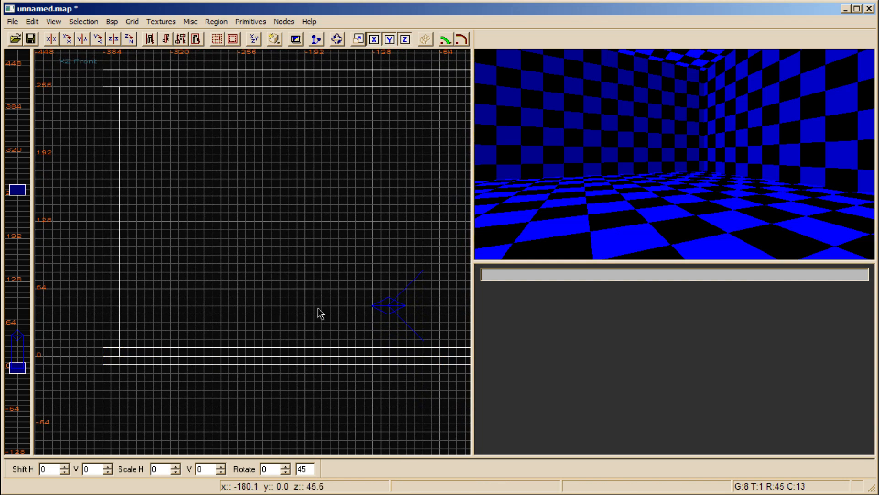
Raise the bottom of the wall along y 0 to z 8, flush with the floor's upper surface, and deselect it
shift+click(610, 220)
key(Escape)
shift+click(627, 138)
shift+click(767, 125)
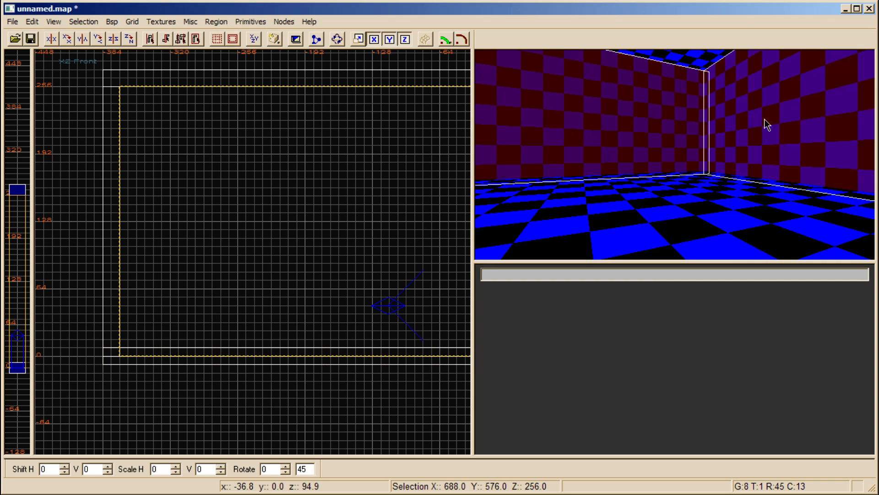
key(Escape)
shift+click(765, 127)
mouse_move(323, 193)
right_down()
mouse_move(250, 184)
mouse_move(305, 183)
mouse_move(293, 275)
mouse_move(275, 330)
mouse_move(234, 376)
right_up()
key(ctrl+Tab)
drag(201, 403, 203, 393)
key(Escape)
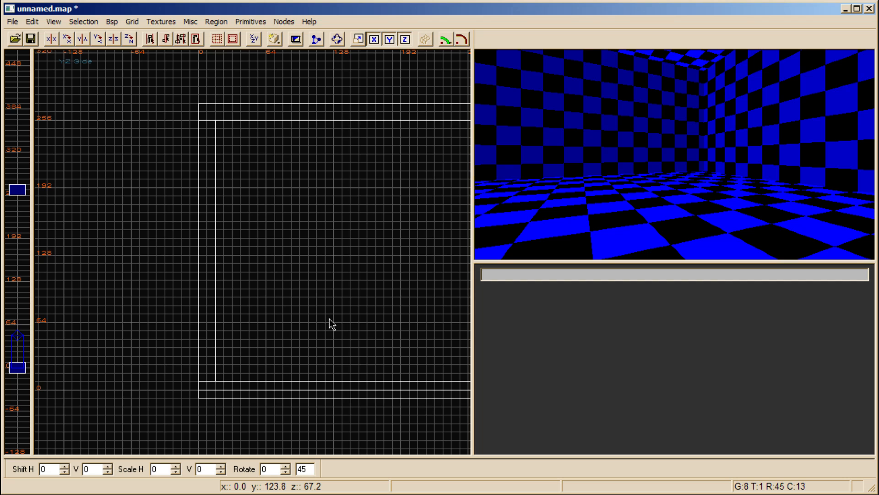
Raise the bottoms of the two 576-unit walls at the room's x ends to the floor's upper surface at z 8
right_drag(319, 313, 273, 306)
right_drag(322, 236, 191, 205)
shift+click(368, 351)
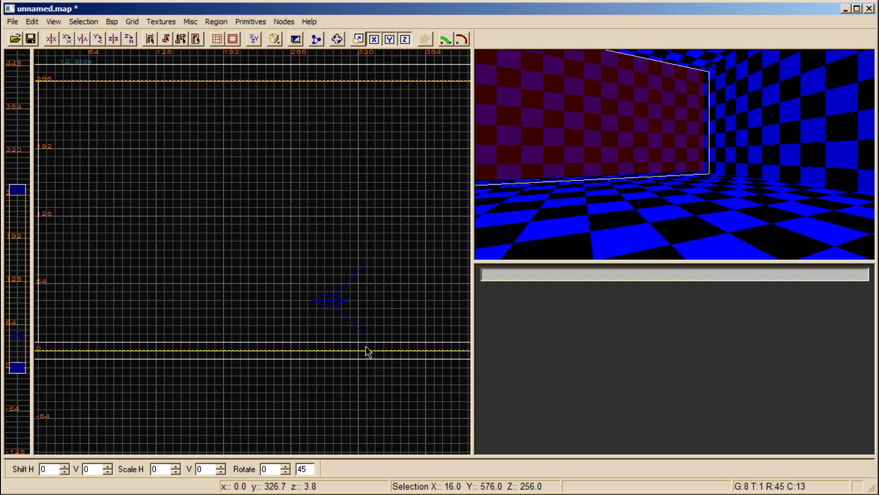
key(Escape)
right_drag(334, 367, 247, 357)
mouse_move(674, 193)
right_down()
mouse_move(742, 140)
mouse_move(727, 167)
mouse_move(735, 156)
right_up()
shift+click(734, 156)
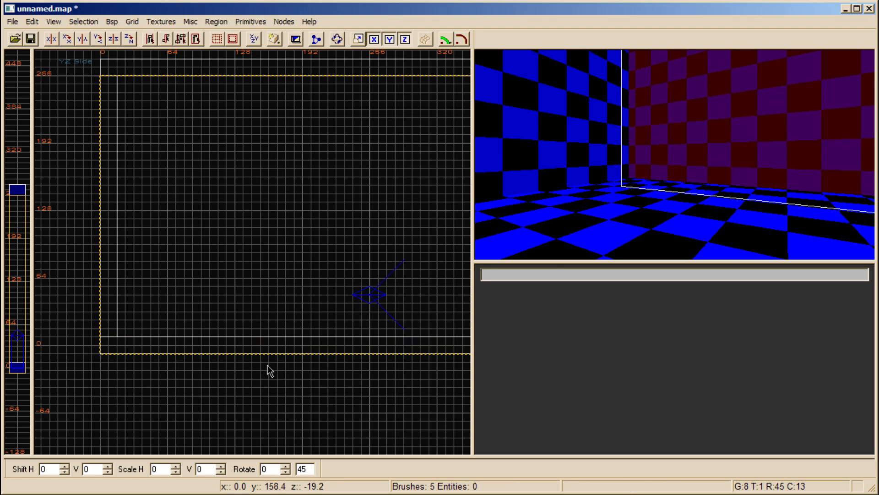
key(Escape)
Stretch the x 304 wall into the floor and ceiling, and pull its edges back to z 8 and z 256
mouse_move(648, 204)
right_down()
mouse_move(685, 152)
mouse_move(752, 149)
mouse_move(735, 172)
right_up()
shift+click(659, 144)
drag(259, 367, 260, 384)
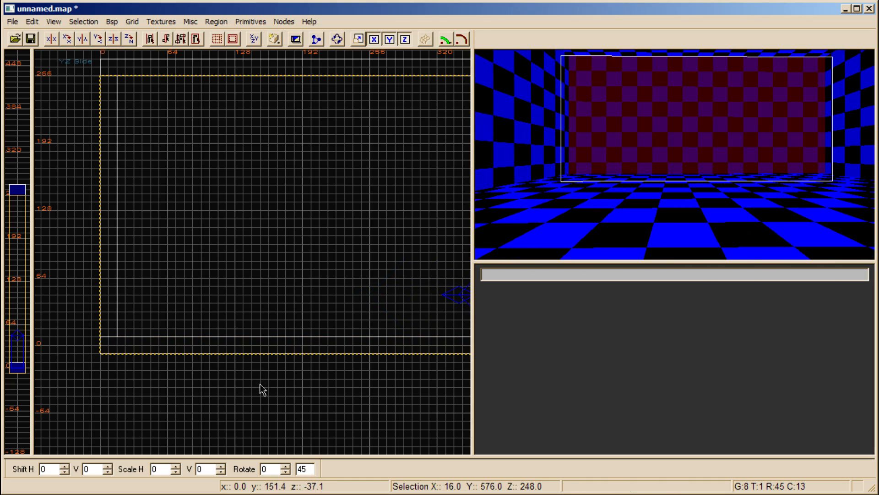
right_drag(309, 231, 276, 285)
mouse_move(272, 116)
mouse_down()
mouse_move(283, 99)
mouse_move(277, 122)
mouse_up()
drag(221, 420, 224, 410)
right_drag(225, 409, 208, 360)
Check how the x 304 wall meets its neighbouring brushes in the top and front views, and deselect it
key(ctrl+Tab)
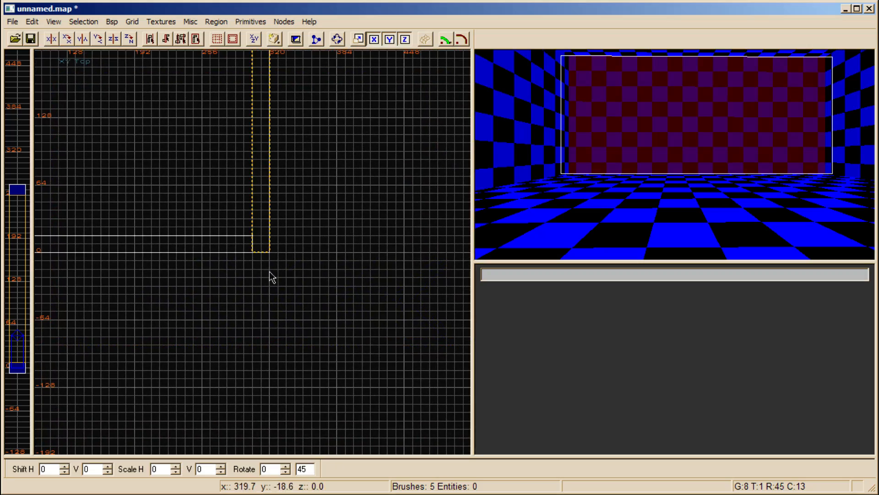
right_drag(354, 258, 424, 290)
key(ctrl+Tab)
right_drag(325, 242, 368, 344)
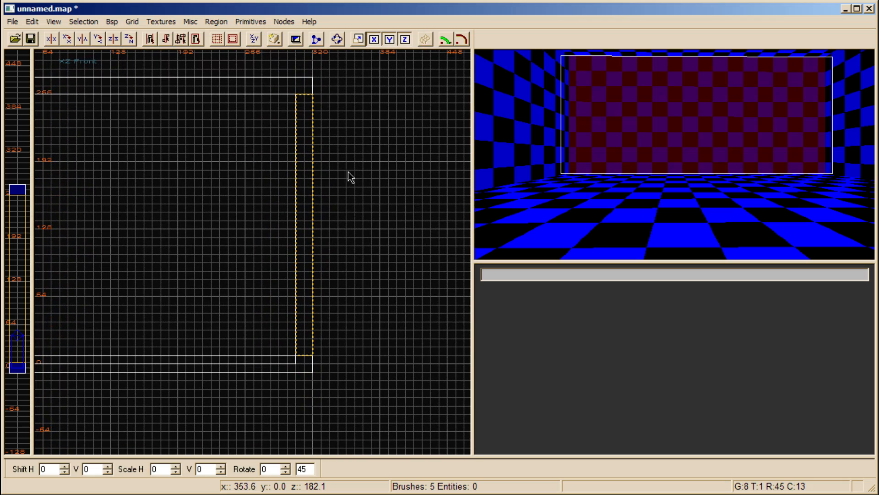
key(Escape)
Raise the bottom of the wall along y 576 to z 8, flush with the floor's upper surface
shift+click(528, 229)
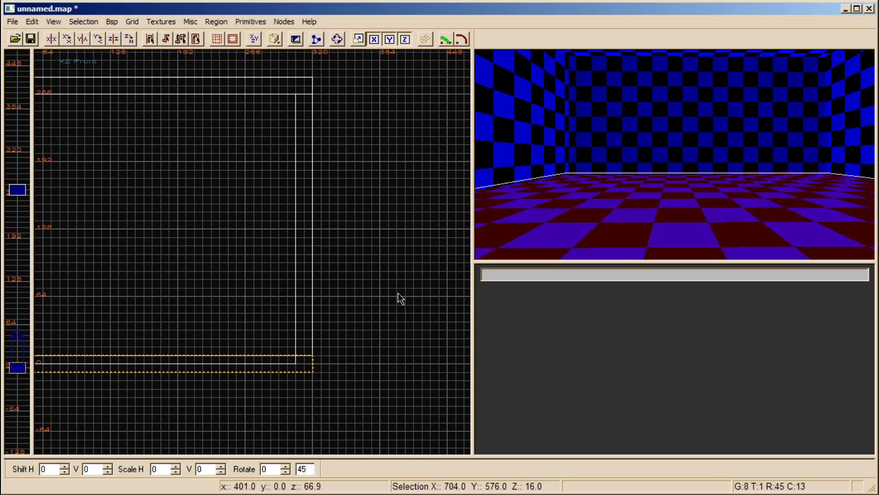
shift+click(530, 225)
shift+click(530, 146)
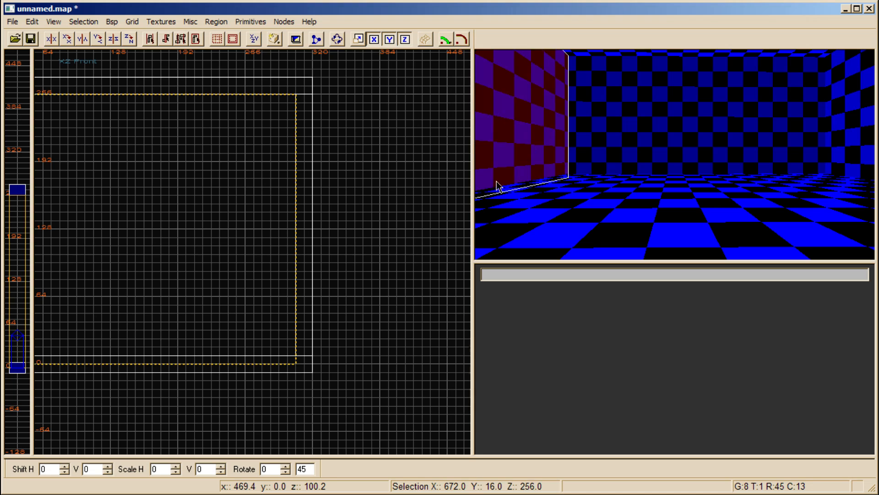
drag(239, 382, 239, 374)
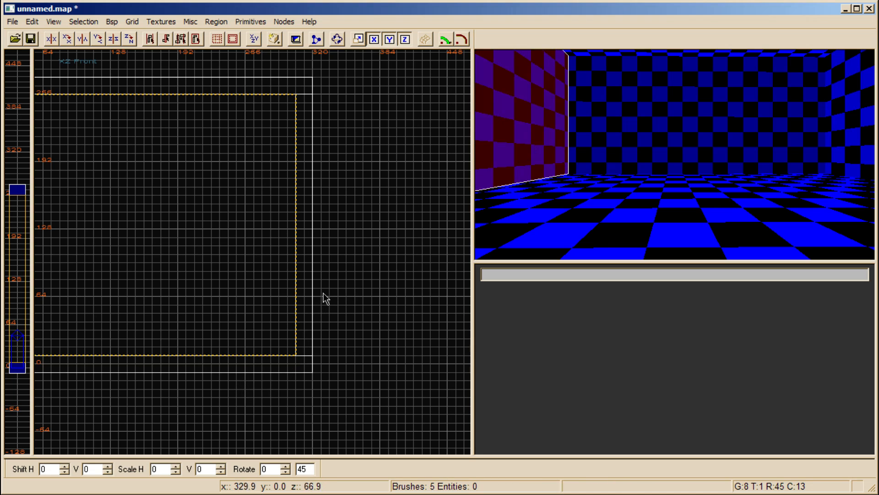
Stretch the y 576 wall out to x -384 and z 272, pull it back to x -368 and z 256, and deselect it
mouse_move(359, 236)
mouse_down()
mouse_move(376, 234)
mouse_move(358, 236)
mouse_up()
right_drag(350, 238, 557, 262)
drag(168, 148, 145, 132)
right_drag(175, 178, 267, 269)
right_drag(248, 268, 252, 267)
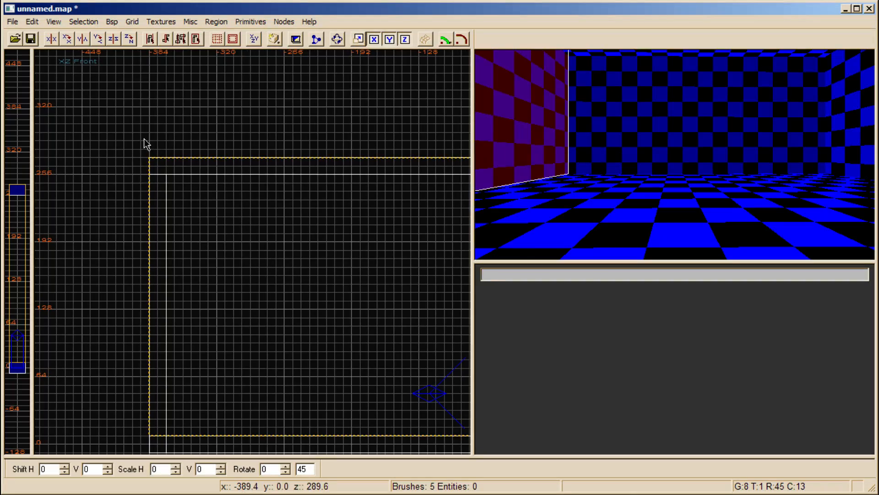
drag(143, 139, 173, 162)
key(Escape)
Draw a narrow brush about 16 by 192 units in the empty area beyond the y 576 wall, from y 1024 to 832
mouse_move(208, 228)
right_down()
mouse_move(154, 158)
mouse_move(74, 110)
mouse_move(177, 228)
mouse_move(20, 228)
right_up()
scroll(209, 228, down, 2)
key(ctrl+Tab)
right_drag(292, 247, 311, 197)
key(ctrl+Tab)
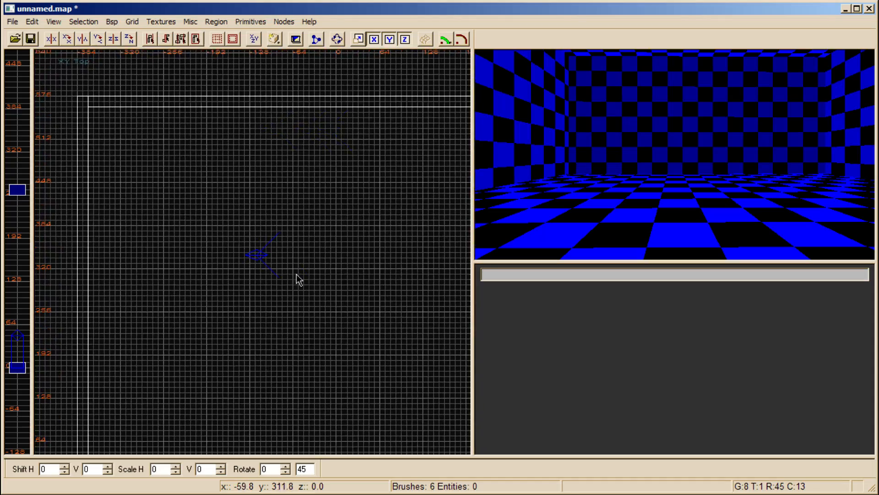
right_drag(256, 294, 206, 229)
right_drag(237, 273, 168, 494)
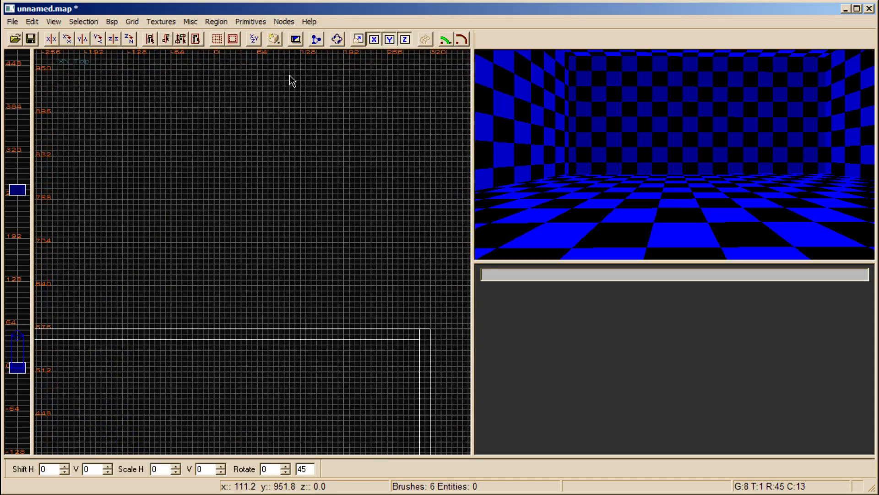
right_drag(237, 194, 286, 355)
mouse_move(267, 162)
right_down()
mouse_move(269, 86)
mouse_move(279, 97)
right_up()
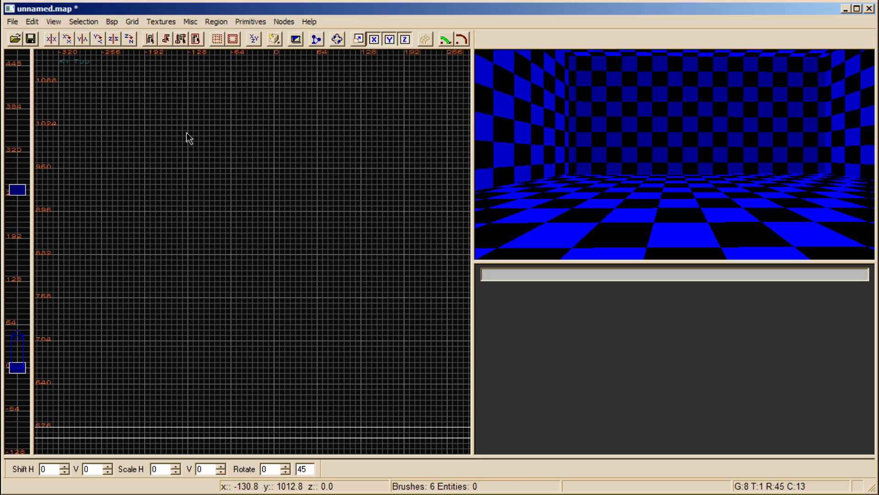
drag(155, 131, 214, 202)
mouse_move(190, 174)
mouse_down()
mouse_move(162, 165)
mouse_move(173, 182)
mouse_up()
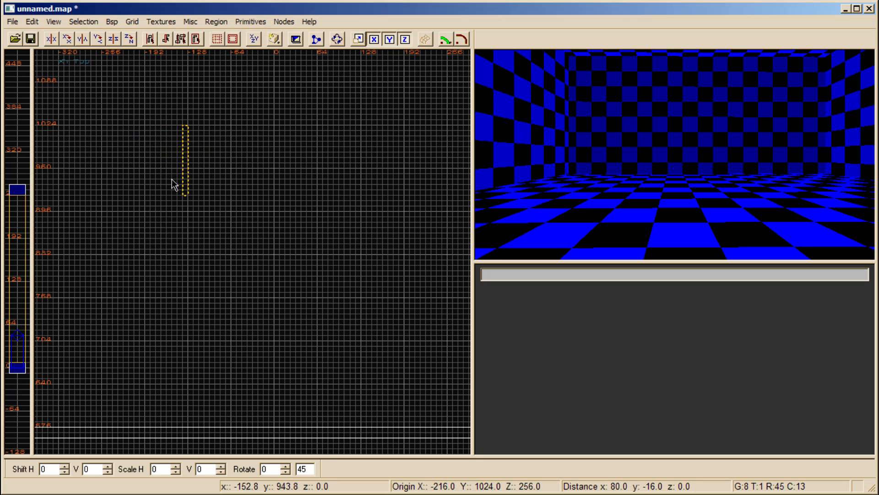
drag(188, 224, 197, 284)
Copy the narrow brush and place the copy parallel to it, spanning x 0 to 16
key(space)
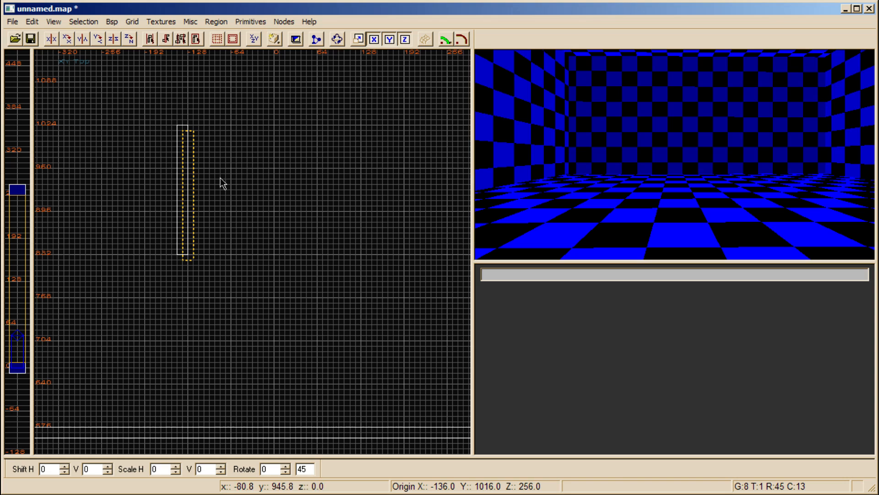
mouse_move(196, 181)
mouse_down()
mouse_move(313, 184)
mouse_move(254, 194)
mouse_move(353, 196)
mouse_move(206, 163)
mouse_up()
key(space)
Draw an 8-unit-thick brush across one end of the two parallel walls and place a copy across the other end at y 832
mouse_move(261, 267)
mouse_down()
mouse_move(325, 171)
mouse_move(294, 118)
mouse_move(268, 120)
mouse_up()
drag(335, 116, 304, 111)
mouse_move(235, 88)
mouse_down()
mouse_move(215, 259)
mouse_move(222, 256)
mouse_up()
key(space)
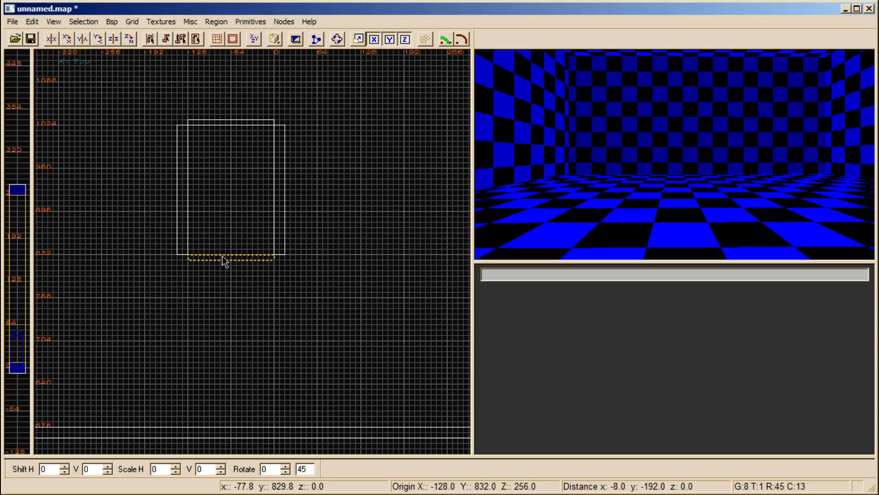
key(Escape)
Draw a brush about 128 by 192 units filling the space between the four small walls, and deselect it
drag(193, 131, 247, 195)
drag(234, 168, 228, 164)
mouse_move(246, 192)
mouse_down()
mouse_move(275, 240)
mouse_move(247, 252)
mouse_move(247, 267)
mouse_up()
key(Escape)
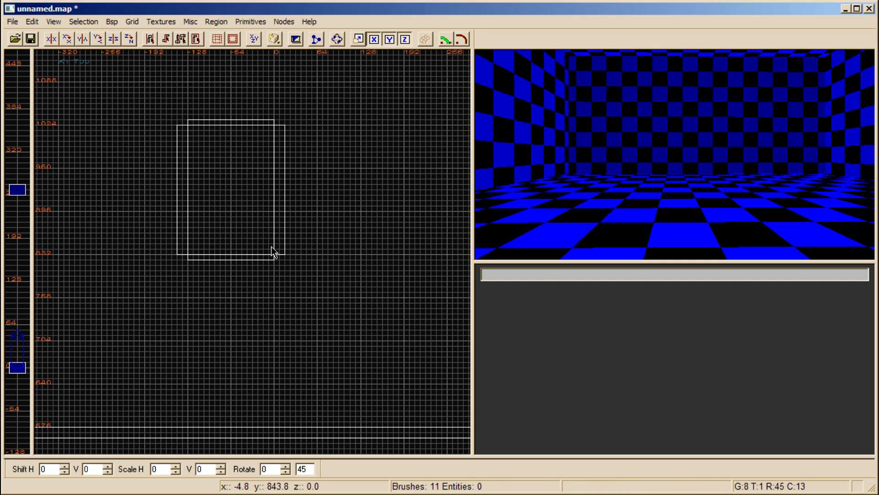
Reshape the filling brush into a ceiling with its bottom at z 256 and top at z 272, and deselect it
shift+click(248, 205)
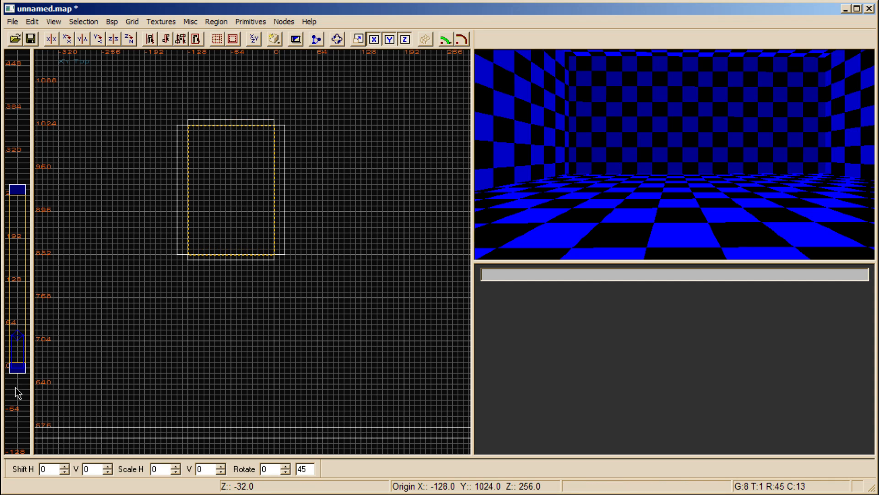
mouse_move(18, 393)
mouse_down()
mouse_move(33, 334)
mouse_move(40, 236)
mouse_move(18, 191)
mouse_move(20, 200)
mouse_up()
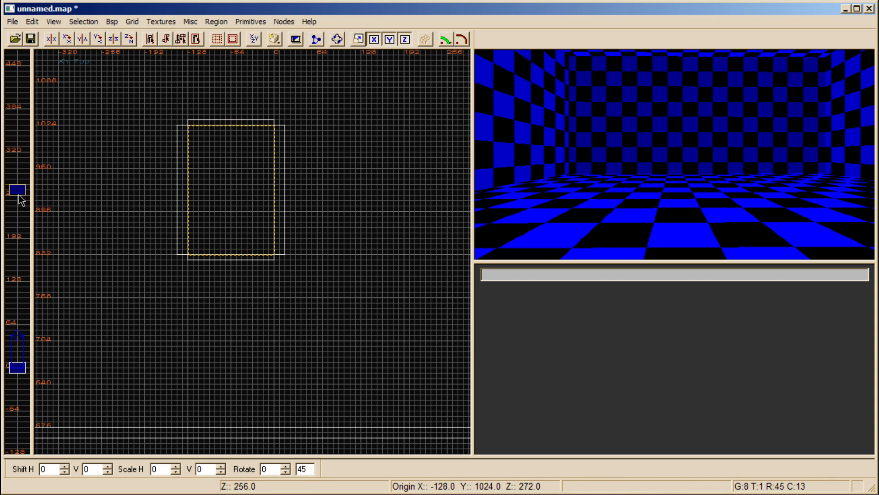
key(Escape)
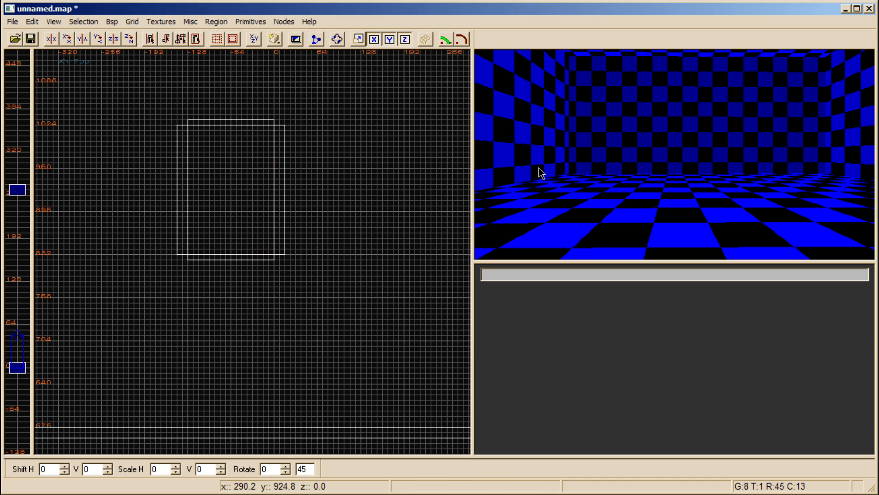
Thicken the two end walls of the small room outward to 16 units each, and deselect them
shift+click(244, 257)
drag(238, 267, 239, 270)
key(Escape)
shift+click(248, 122)
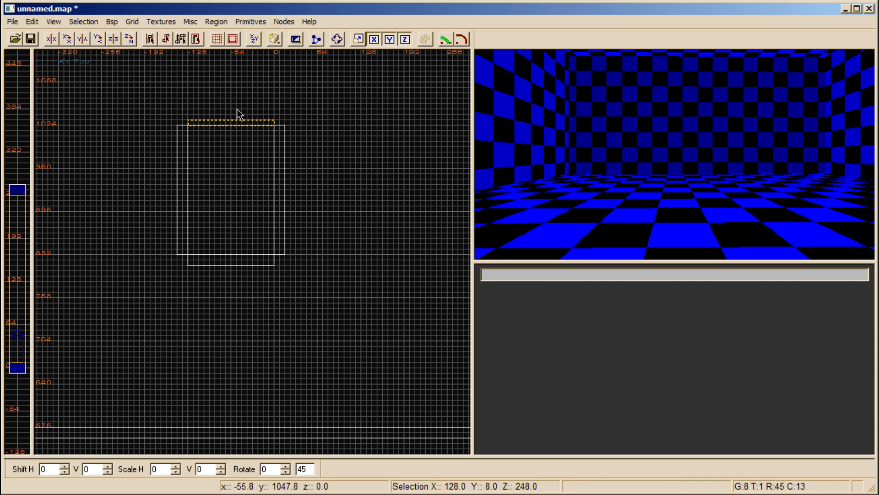
drag(237, 110, 237, 105)
key(Escape)
Draw a 344 by 288 unit brush around the small room, use it to select everything inside, and delete those brushes
right_click(591, 140)
right_drag(591, 140, 678, 178)
drag(135, 99, 365, 291)
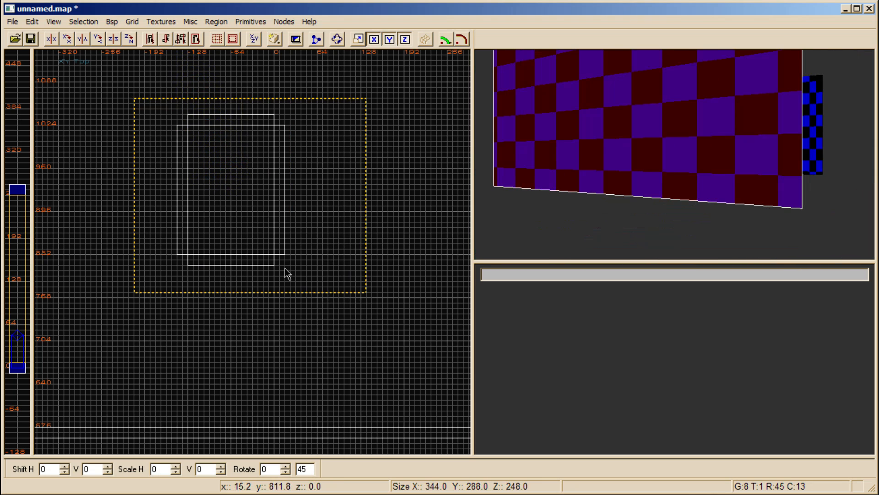
click(152, 41)
key(BackSpace)
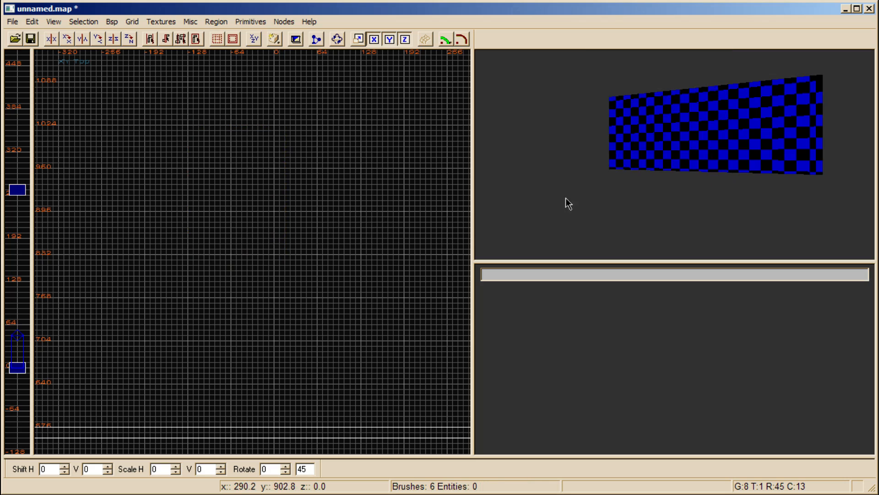
Stretch the 576-unit-long end wall vertically so it also covers the outer edges of floor and ceiling, and deselect it
right_drag(567, 202, 721, 163)
right_drag(325, 206, 400, 0)
shift+click(609, 166)
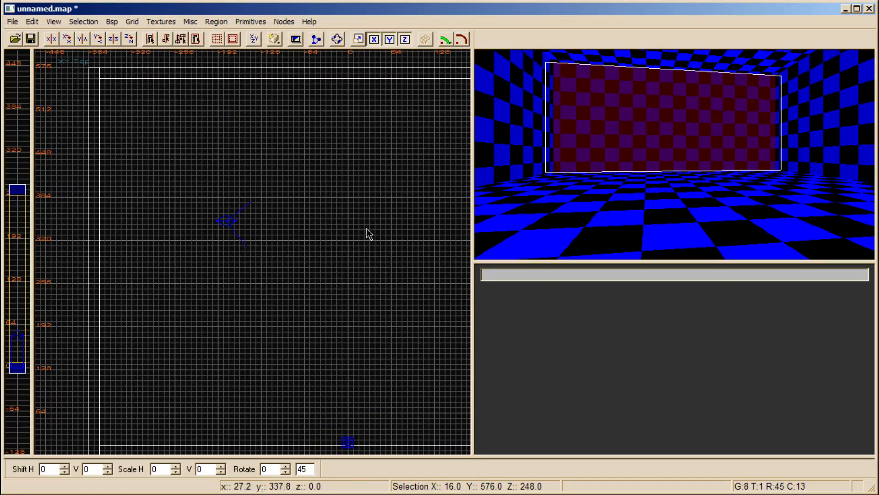
right_drag(367, 234, 339, 201)
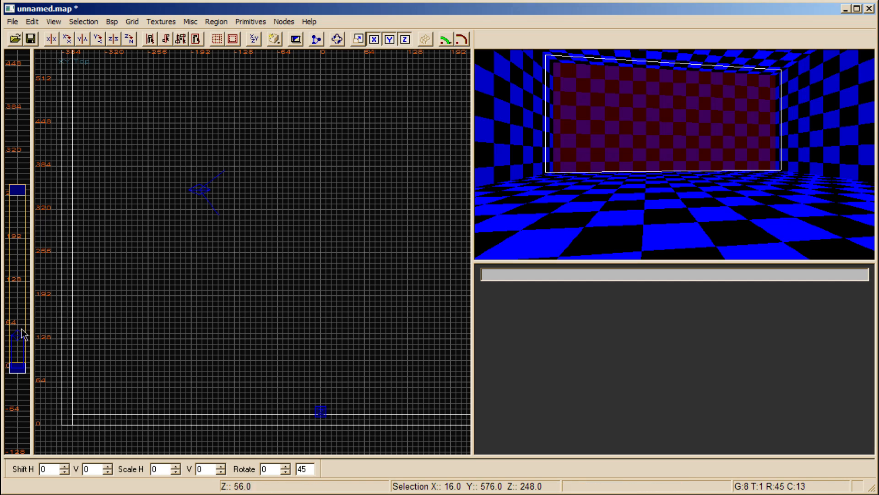
shift+click(606, 94)
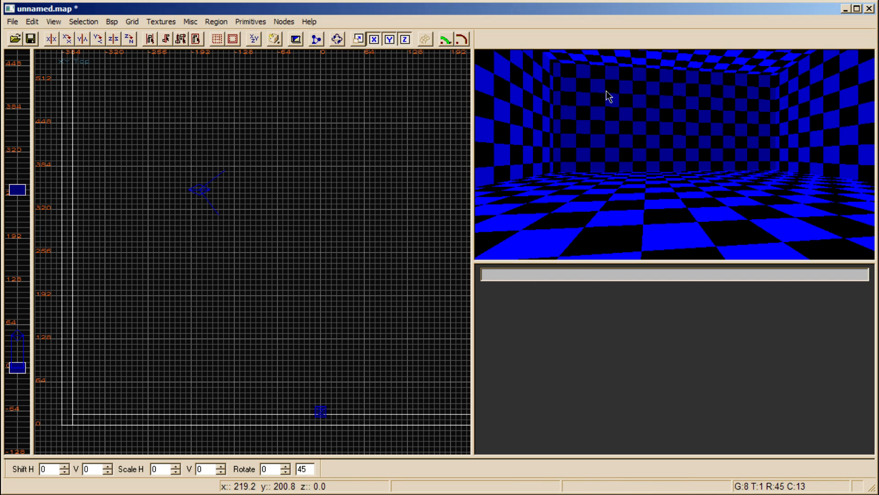
Extend both 672-unit-long side walls 16 units upward and 16 units downward past the floor and ceiling edges, and deselect them
shift+click(541, 142)
drag(18, 182, 19, 170)
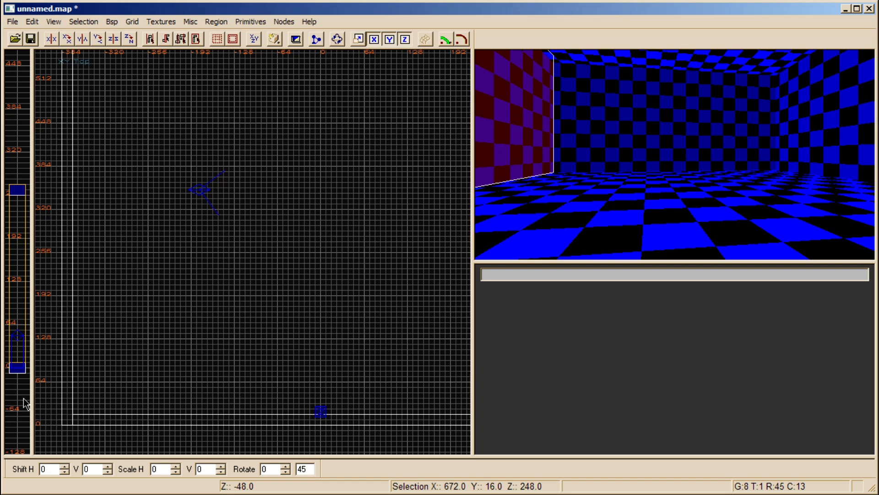
drag(25, 379, 24, 383)
key(Escape)
shift+click(811, 171)
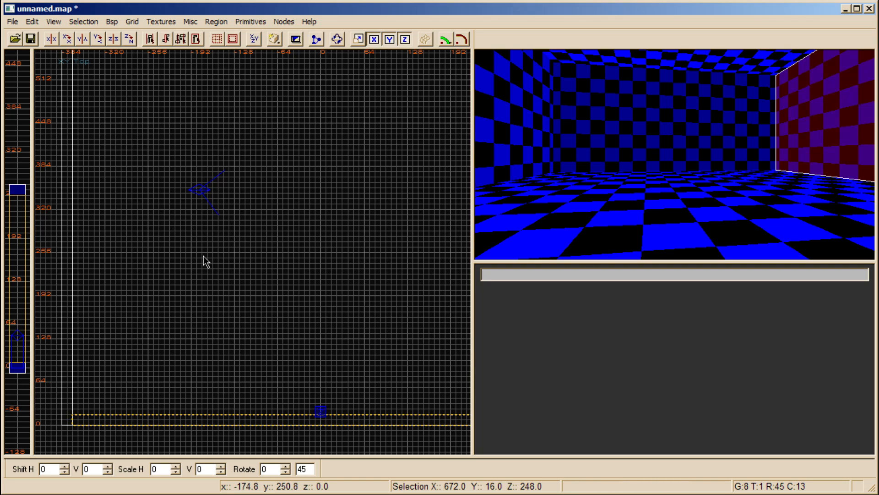
drag(18, 183, 18, 172)
drag(19, 382, 19, 392)
key(Escape)
Extend the remaining 576-unit-long end wall by 16 units both upward and downward, and deselect it
shift+click(640, 229)
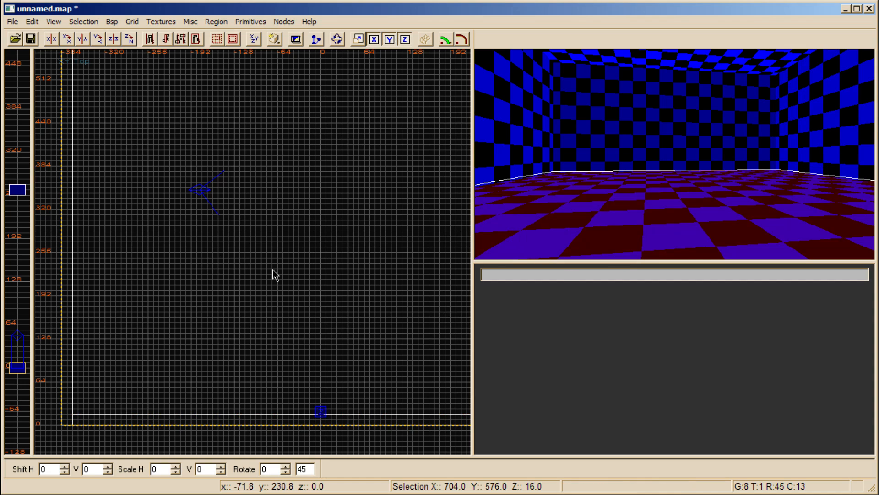
key(Escape)
right_drag(652, 206, 702, 166)
shift+click(703, 166)
drag(18, 184, 26, 174)
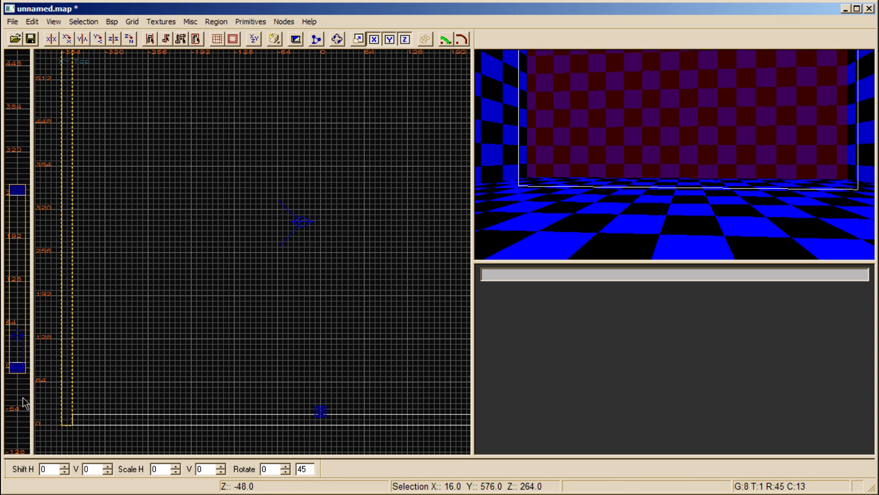
drag(22, 380, 23, 383)
key(Escape)
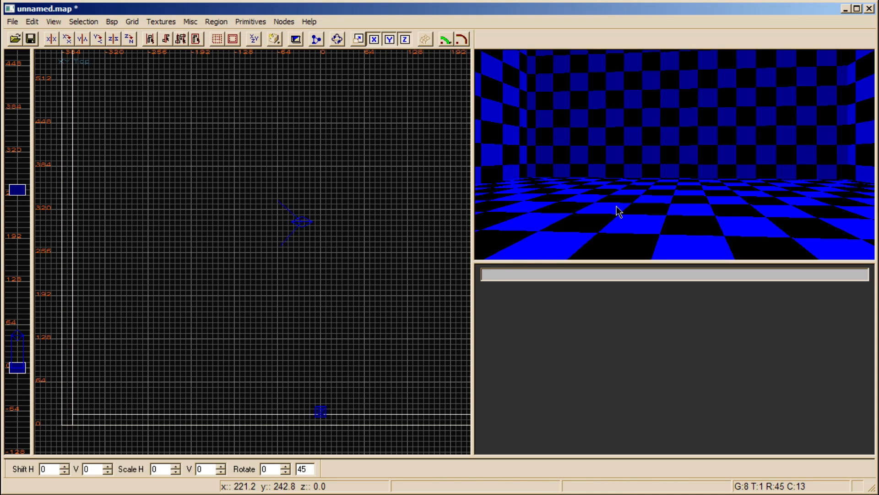
Draw two overlapping brushes, about 88 by 64 and 112 by 48 units, raised above the room's floor
shift+click(619, 211)
key(Escape)
mouse_move(264, 155)
mouse_down()
mouse_move(314, 182)
mouse_move(229, 164)
mouse_move(200, 235)
mouse_move(206, 245)
mouse_up()
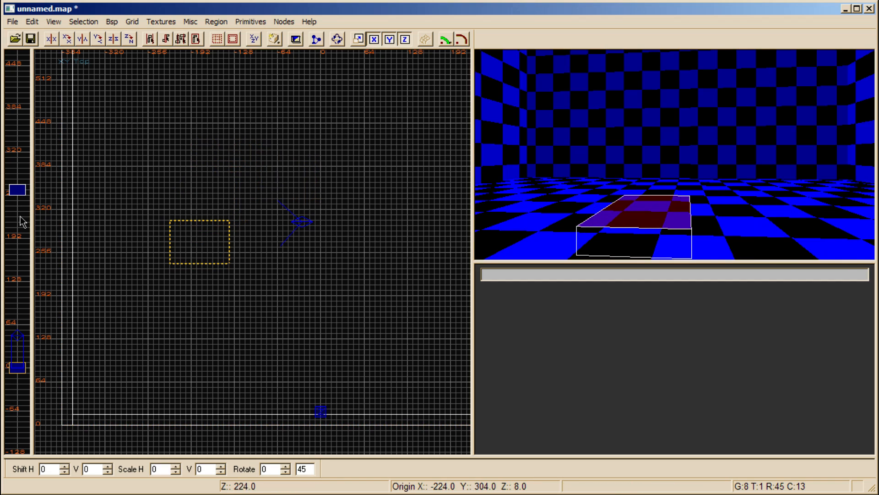
drag(18, 360, 19, 338)
key(Escape)
mouse_move(181, 307)
mouse_down()
mouse_move(260, 275)
mouse_move(207, 231)
mouse_move(228, 247)
mouse_move(222, 243)
mouse_up()
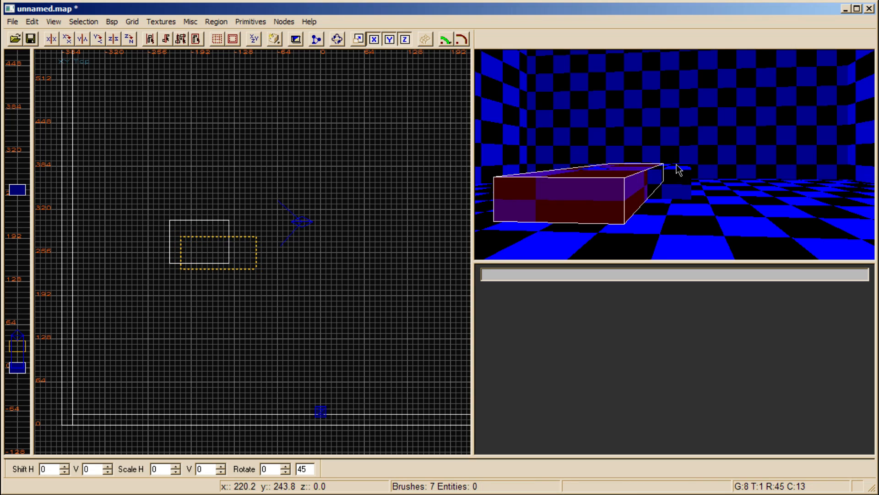
Select both overlapping brushes inside the room and delete them
shift+click(661, 185)
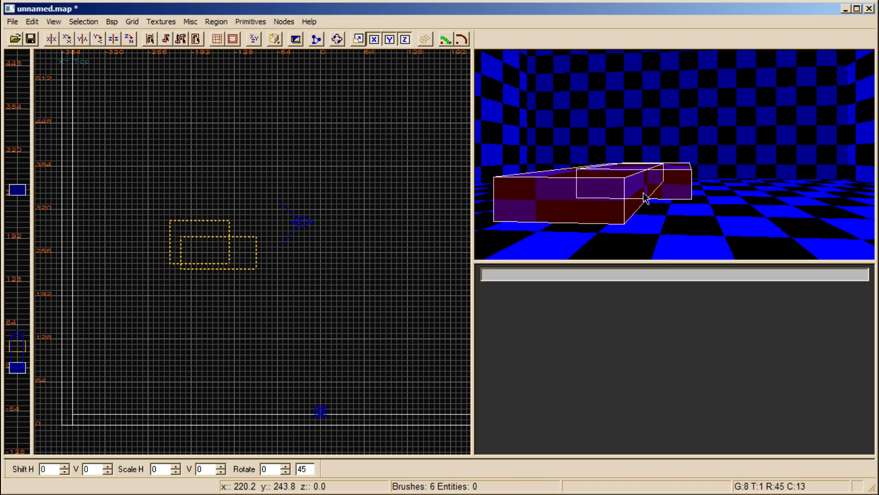
key(Escape)
shift+click(644, 196)
shift+click(689, 188)
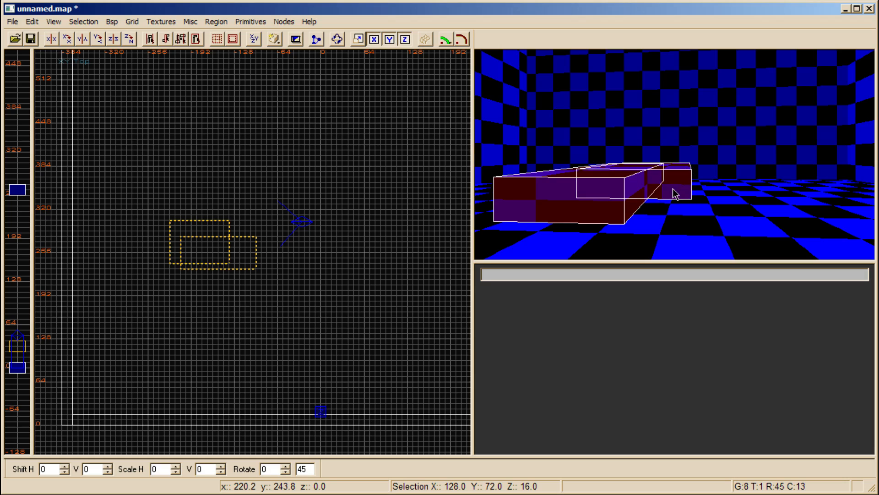
key(BackSpace)
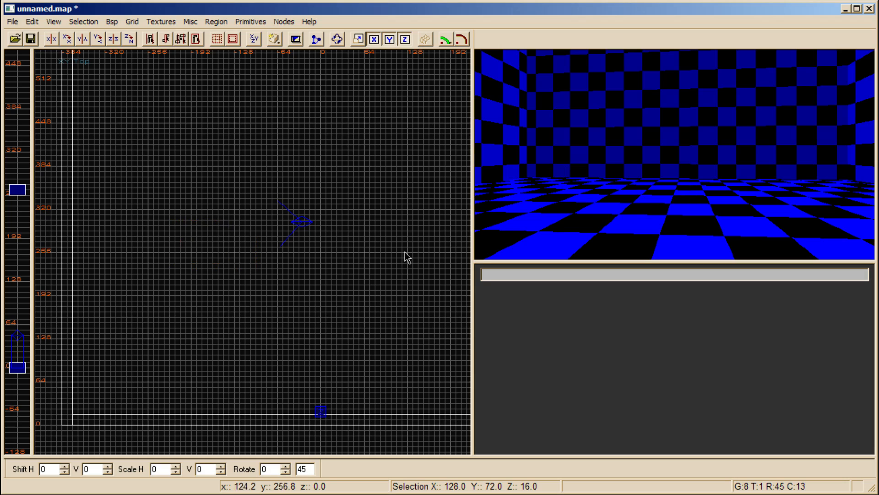
Switch the grid view to XZ Front and examine the closed room's corners, floor and ceiling with the camera
mouse_move(328, 225)
right_down()
mouse_move(327, 316)
mouse_move(192, 211)
mouse_move(210, 268)
mouse_move(266, 147)
mouse_move(306, 160)
mouse_move(345, 178)
mouse_move(312, 211)
mouse_move(461, 296)
mouse_move(214, 291)
mouse_move(313, 248)
right_up()
key(ctrl+Tab)
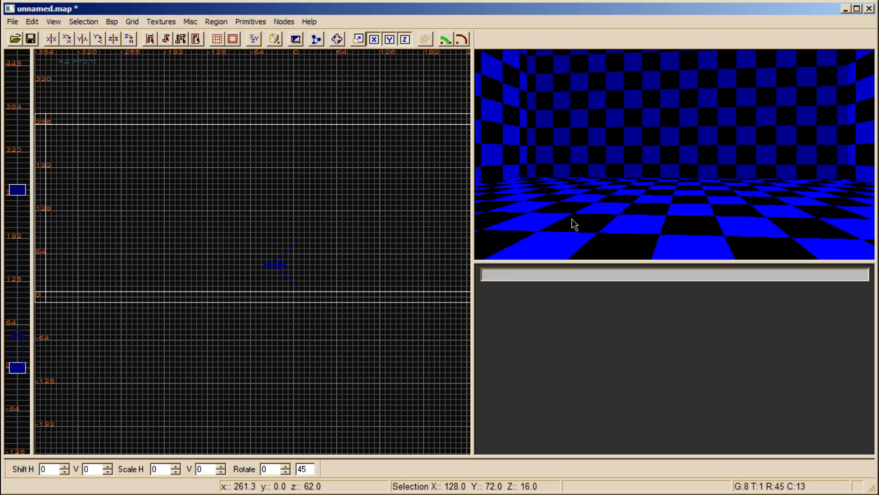
right_drag(573, 222, 689, 159)
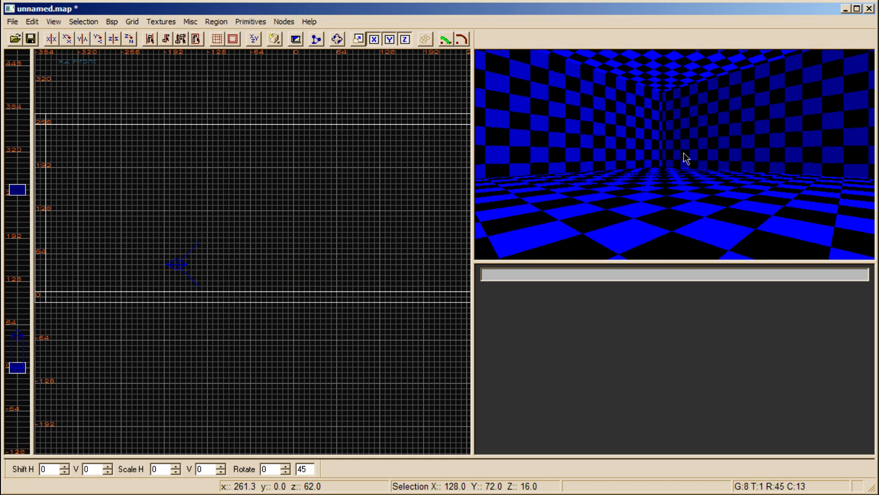
key(z)
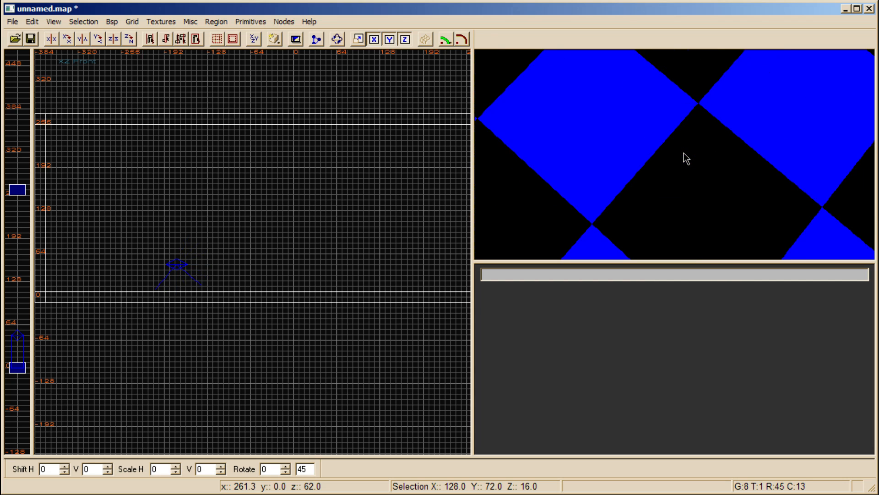
key(a)
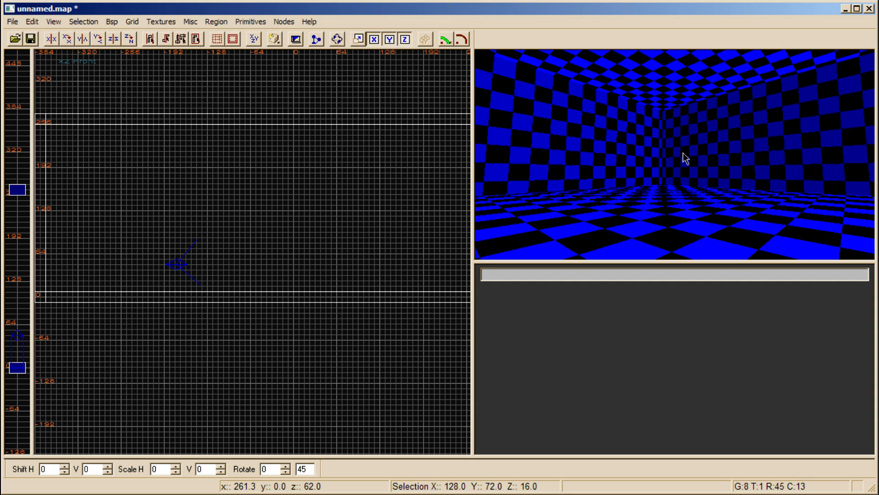
key(d)
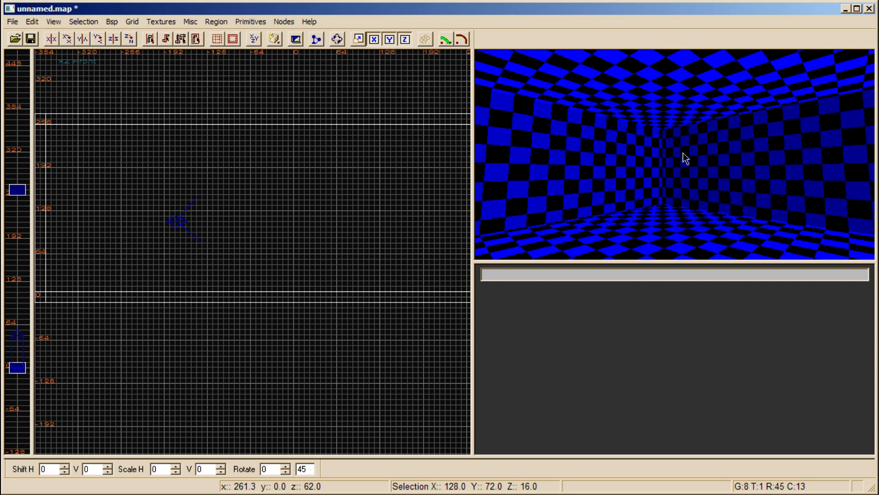
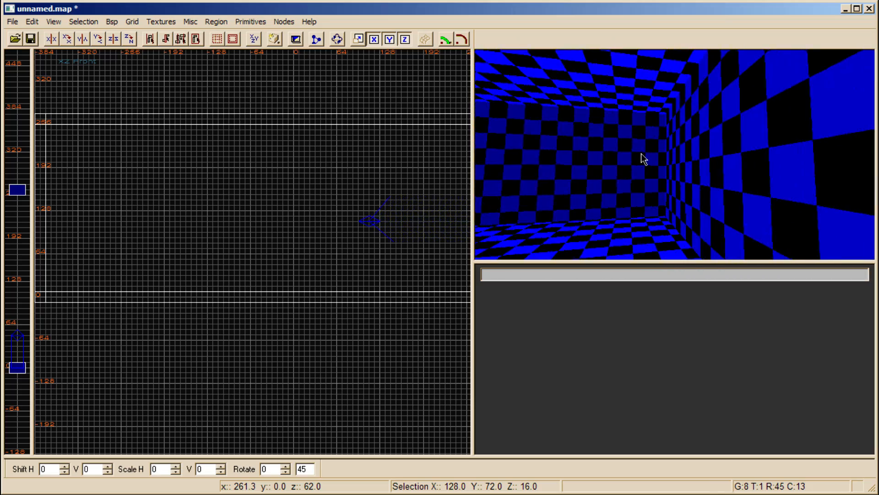
mouse_move(649, 152)
right_down()
mouse_move(736, 157)
mouse_move(614, 156)
right_up()
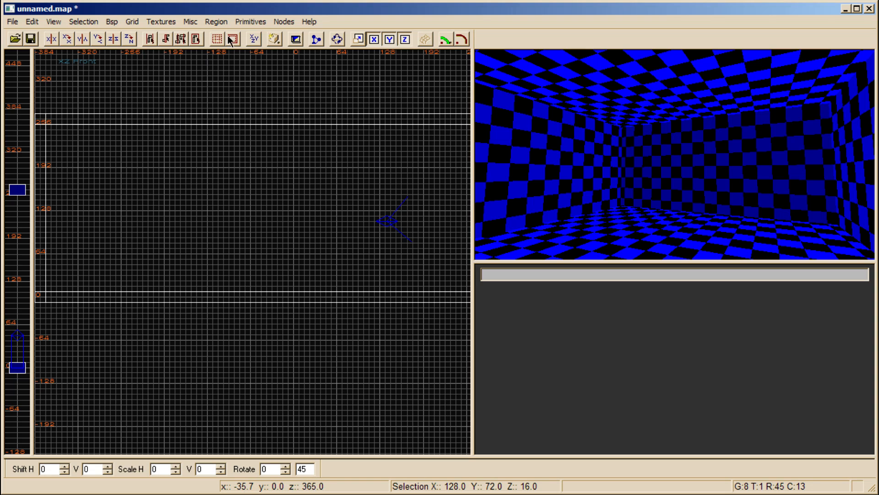
Load the e1m1 texture set from the list of available textures
click(163, 22)
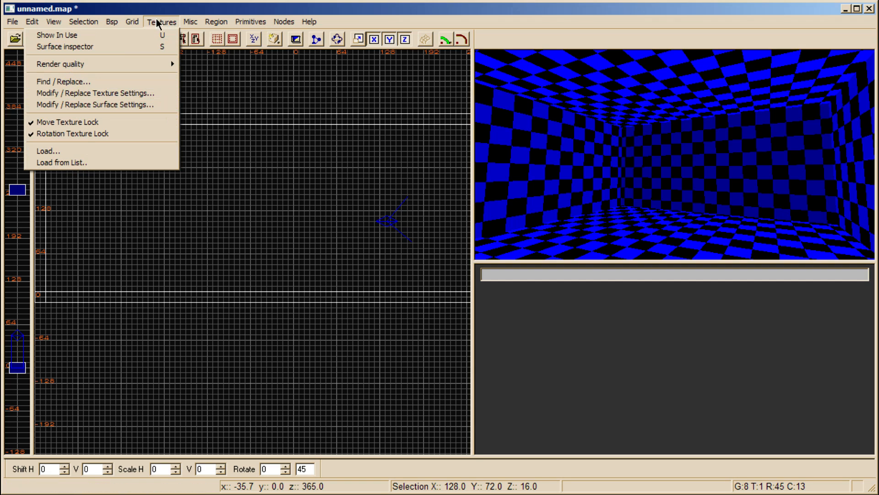
click(69, 162)
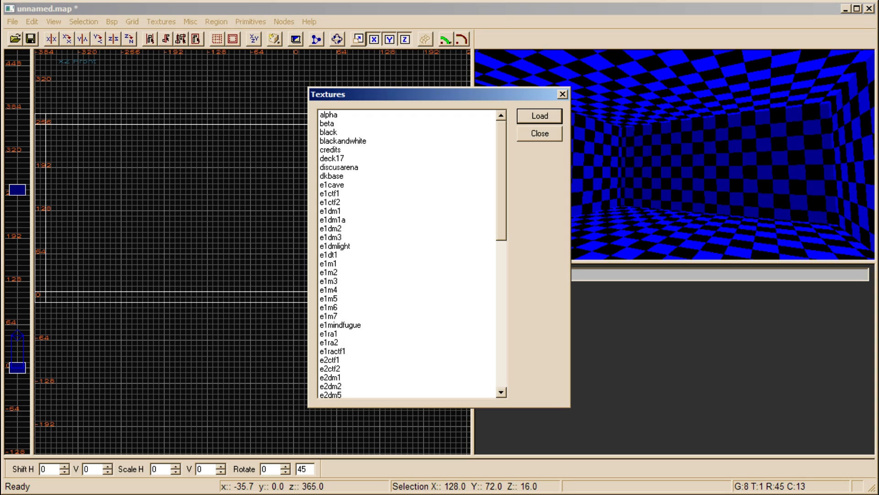
scroll(406, 254, down, 13)
scroll(407, 254, up, 13)
click(329, 264)
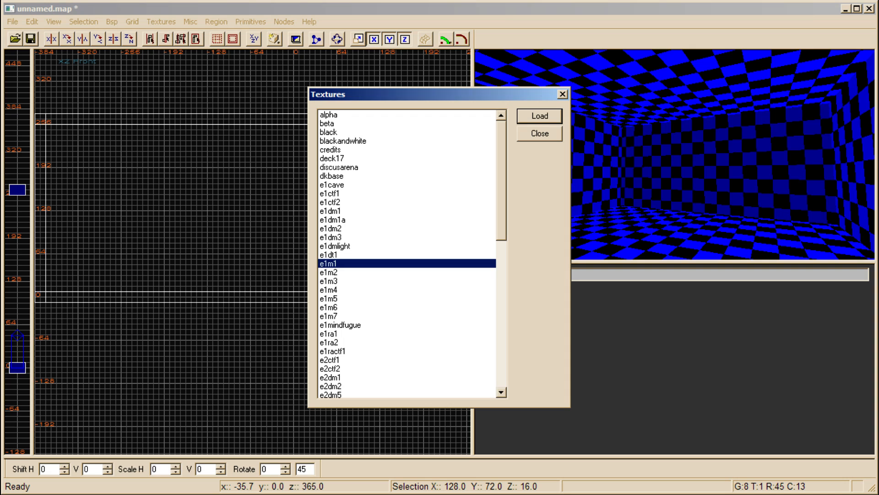
click(540, 116)
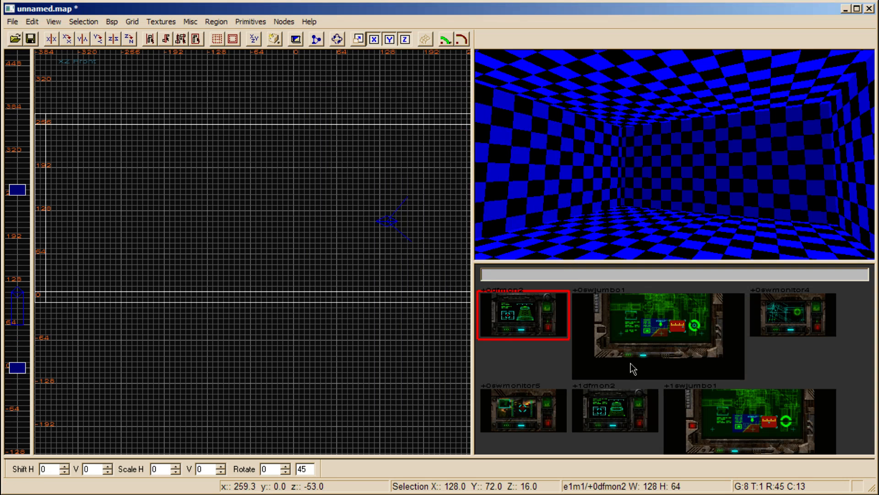
Select the floor brush and apply the dnsewer1 texture to it
right_drag(731, 397, 733, 393)
scroll(733, 398, down, 7)
shift+click(672, 237)
scroll(731, 348, up, 1)
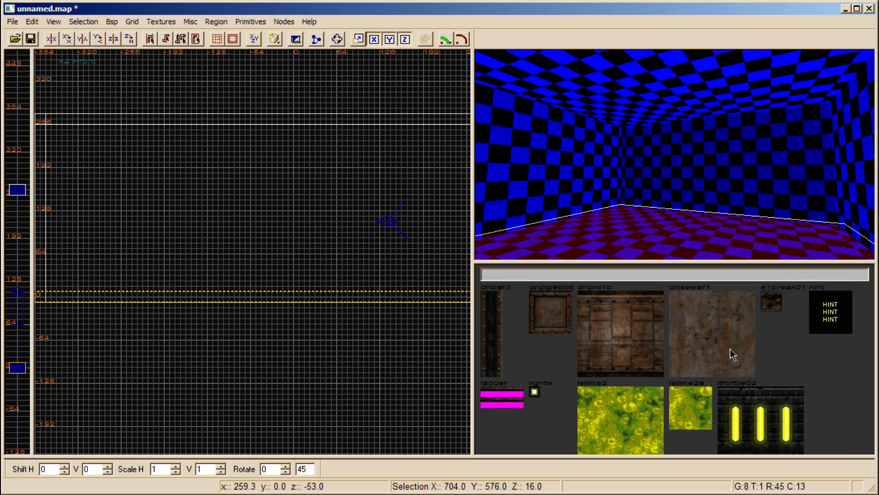
scroll(733, 354, up, 1)
click(644, 334)
click(751, 360)
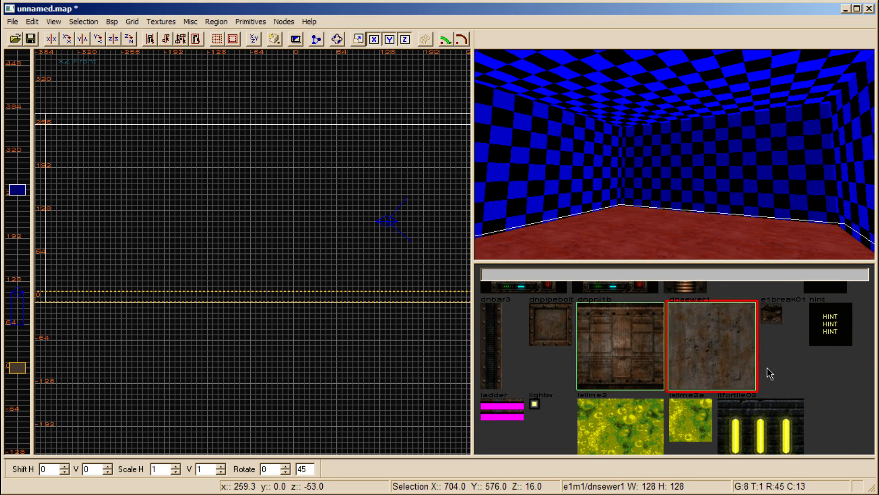
Apply the mossrk_01 texture to the 576-unit-long end wall in front of the camera, and deselect it
scroll(772, 372, down, 2)
shift+click(726, 192)
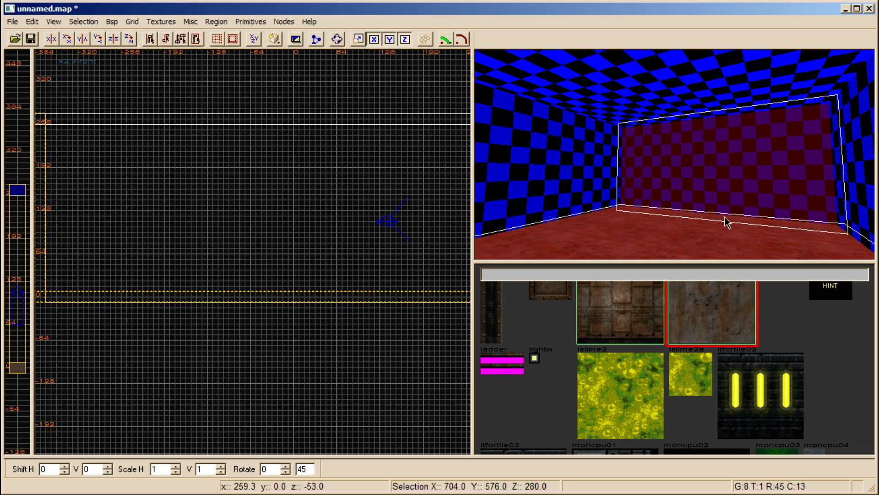
key(Escape)
shift+click(705, 221)
scroll(733, 367, down, 5)
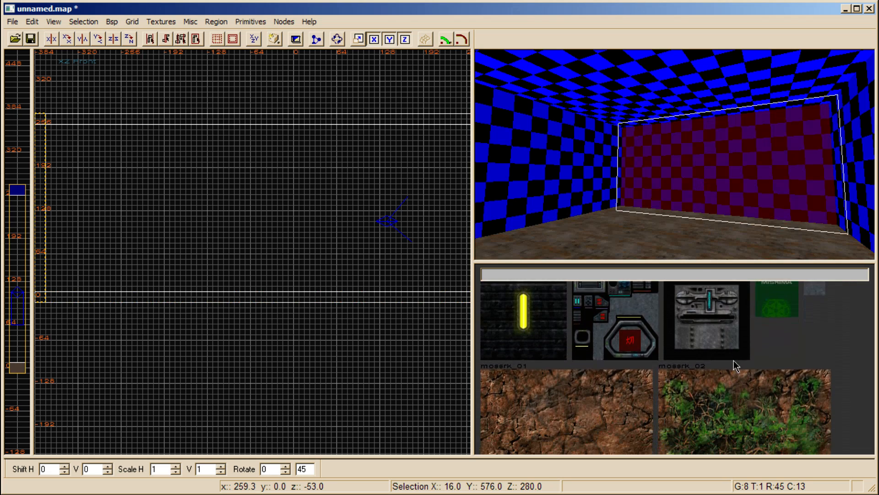
scroll(733, 362, down, 3)
click(648, 359)
scroll(697, 365, up, 1)
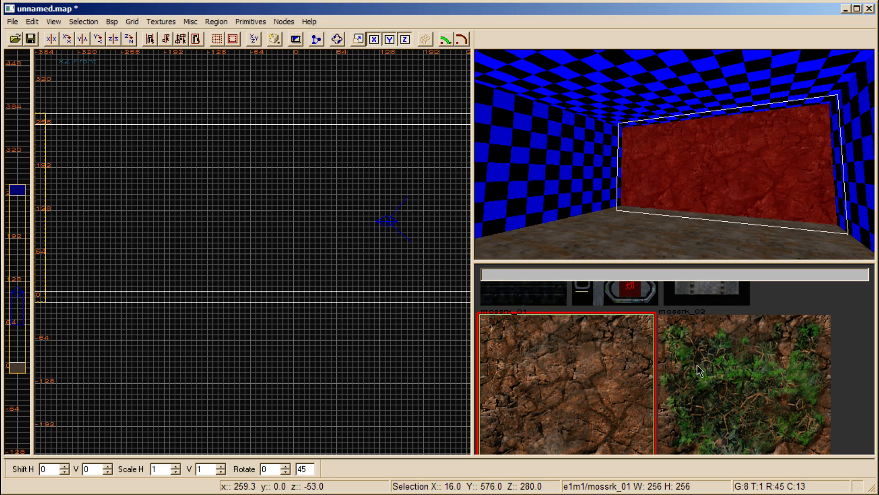
key(Escape)
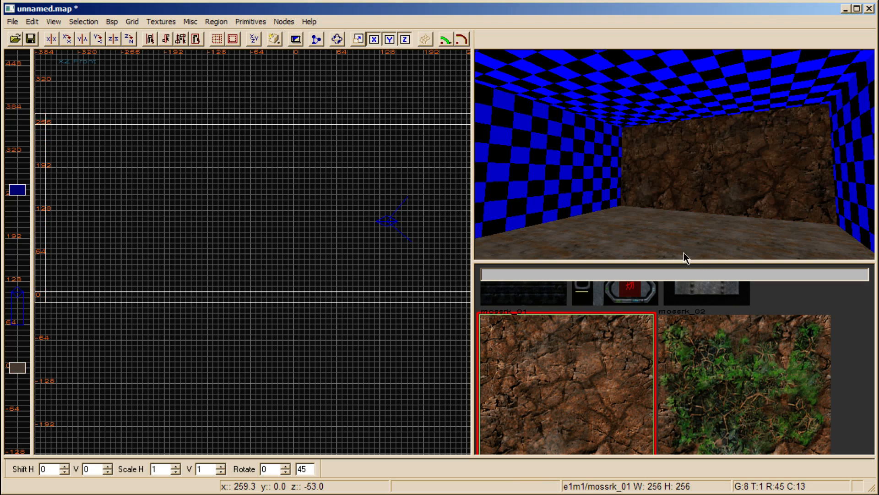
Select the floor, the ceiling and all the walls of the room together
shift+click(647, 228)
shift+click(740, 182)
shift+click(870, 173)
shift+click(742, 106)
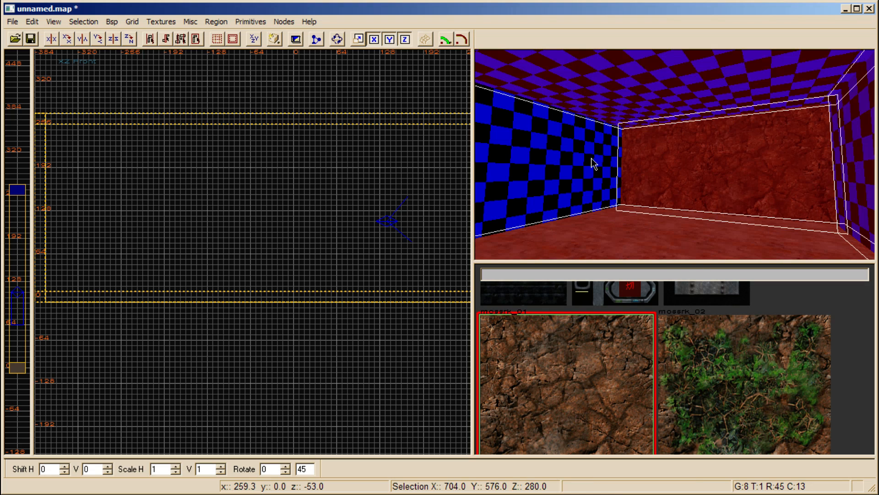
shift+click(591, 158)
mouse_move(651, 167)
right_down()
mouse_move(655, 122)
mouse_move(742, 144)
mouse_move(708, 174)
mouse_move(760, 182)
right_up()
Browse the loaded e1m1 textures for alternatives to use on the room's selected brushes
scroll(691, 374, up, 3)
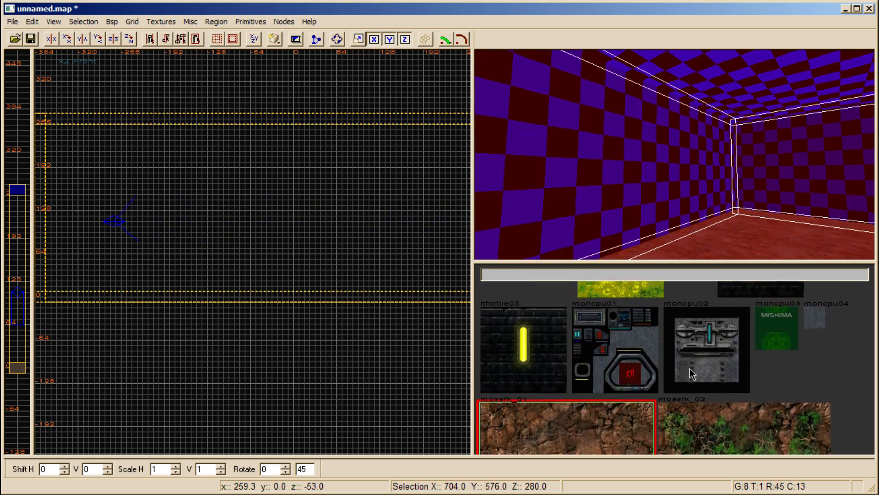
scroll(692, 373, down, 10)
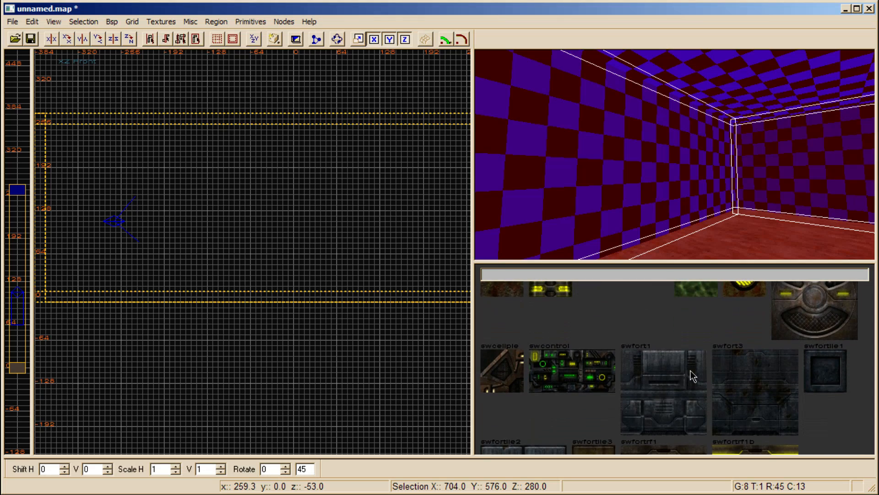
scroll(691, 372, up, 12)
scroll(691, 374, down, 16)
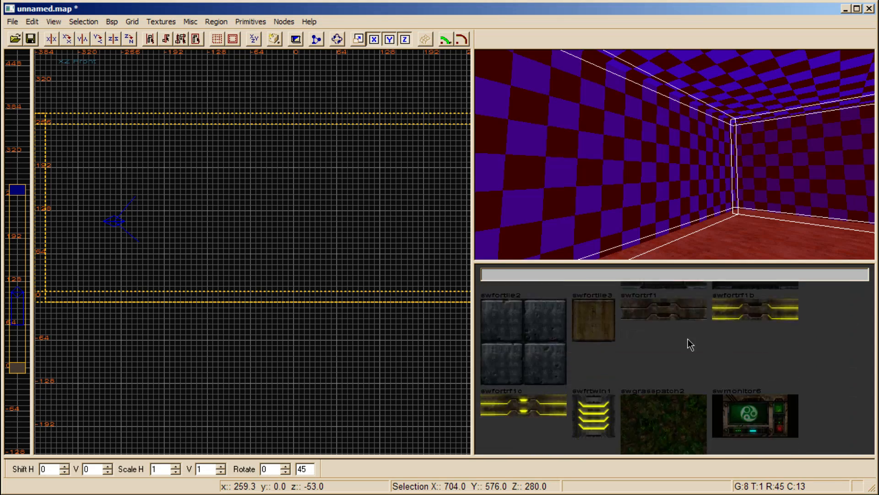
scroll(694, 386, down, 10)
scroll(689, 363, up, 9)
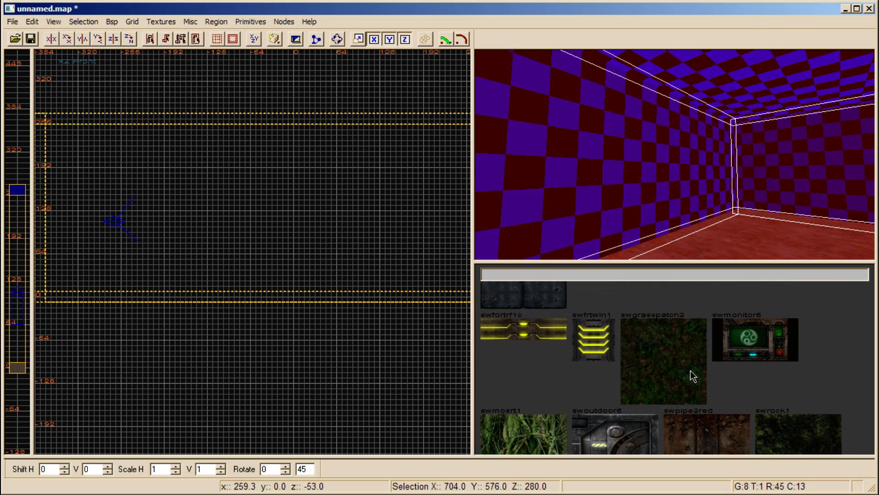
scroll(692, 371, down, 8)
scroll(695, 364, up, 5)
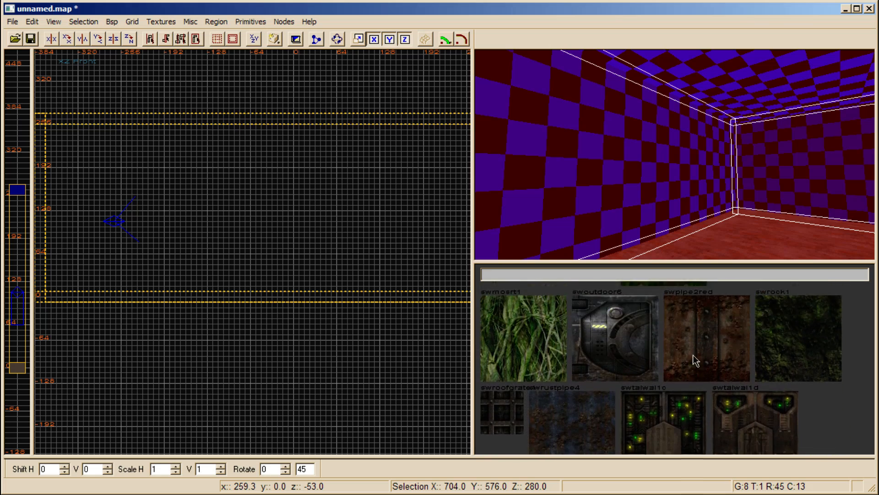
scroll(692, 361, down, 5)
scroll(691, 367, up, 12)
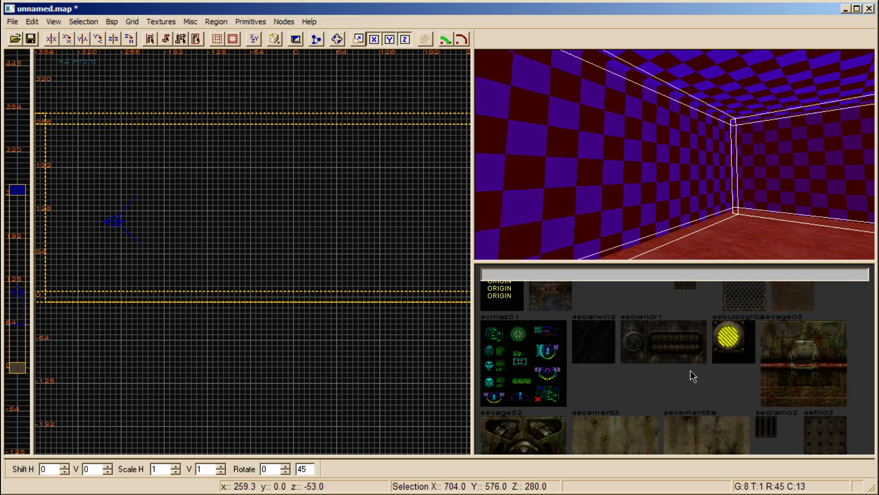
Apply the mossrk_02 texture to the selected floor, ceiling and walls, and deselect them
scroll(691, 374, up, 10)
scroll(691, 371, up, 1)
scroll(699, 370, down, 1)
click(732, 328)
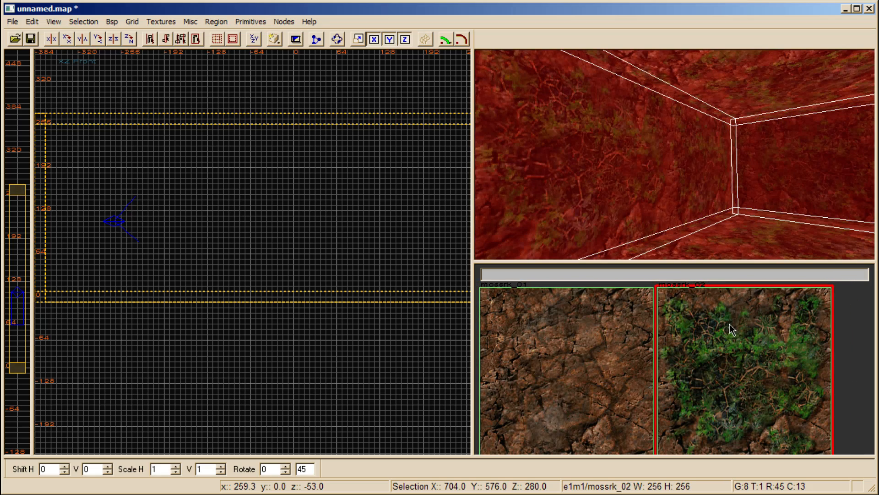
key(Escape)
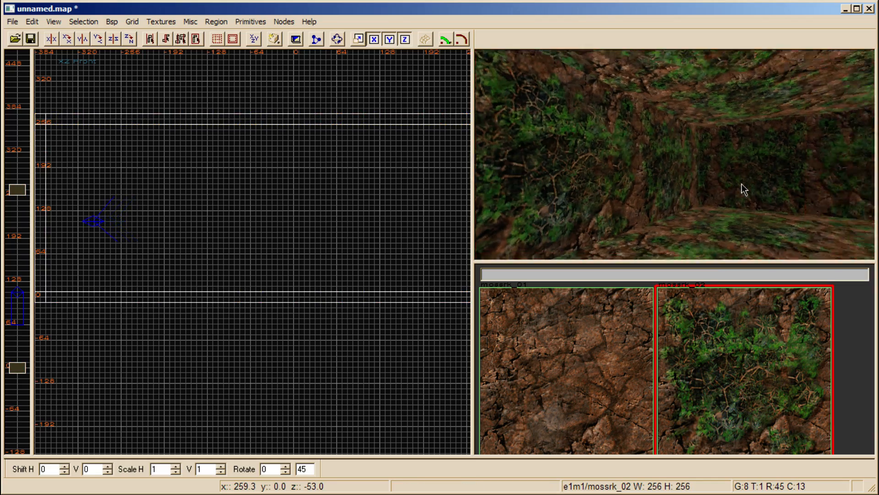
Select all six brushes of the room again, covering the floor, the ceiling and the four walls
mouse_move(744, 190)
right_down()
mouse_move(673, 143)
mouse_move(721, 142)
mouse_move(712, 137)
mouse_move(601, 164)
mouse_move(628, 168)
right_up()
shift+click(603, 191)
shift+click(700, 226)
shift+click(733, 160)
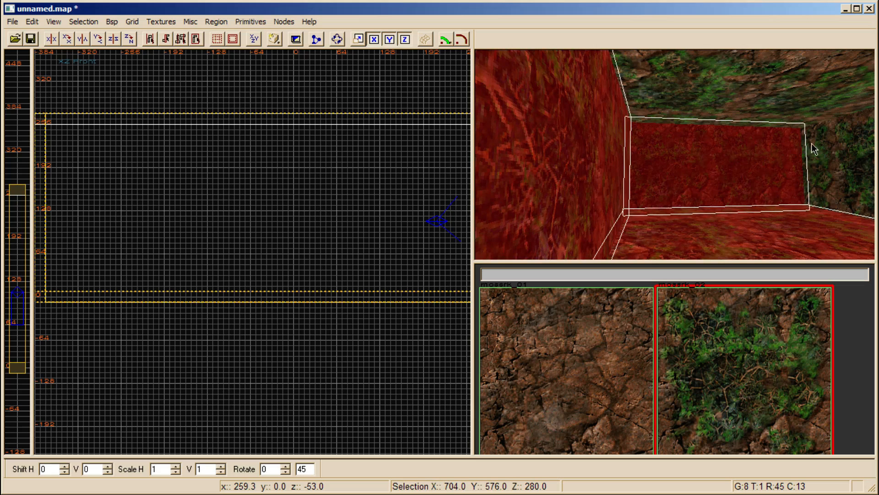
right_drag(815, 149, 686, 176)
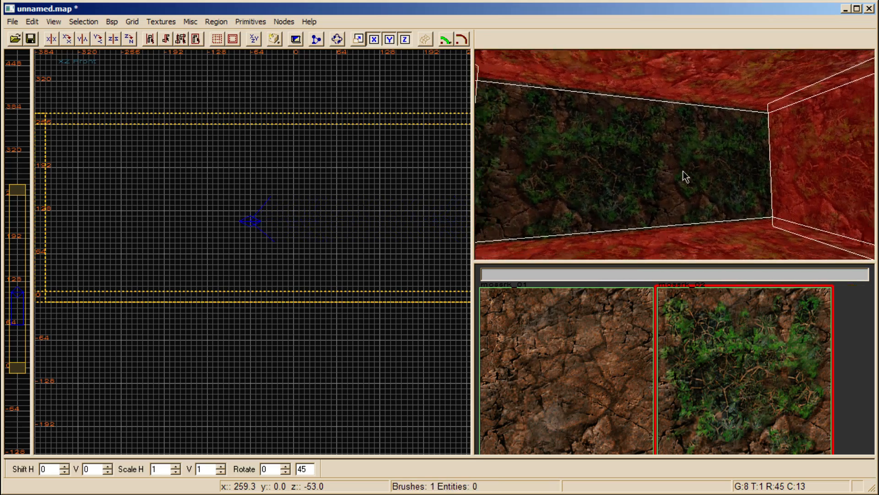
shift+click(683, 171)
Try the swgrasspatch2 texture on the whole selected room, replace it with swrock1, and deselect everything
mouse_move(763, 365)
right_down()
mouse_move(764, 373)
mouse_move(763, 347)
mouse_move(763, 380)
mouse_move(764, 363)
mouse_move(761, 379)
mouse_move(664, 349)
right_up()
click(662, 350)
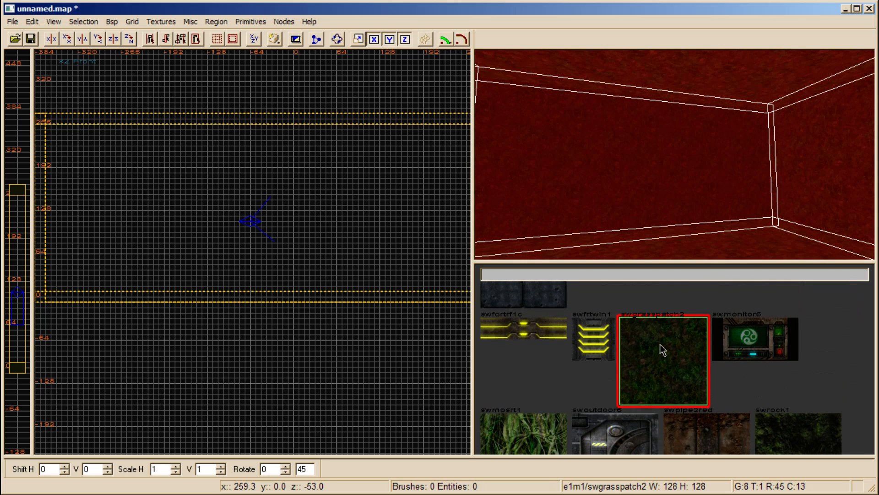
scroll(775, 372, down, 2)
click(807, 373)
key(Escape)
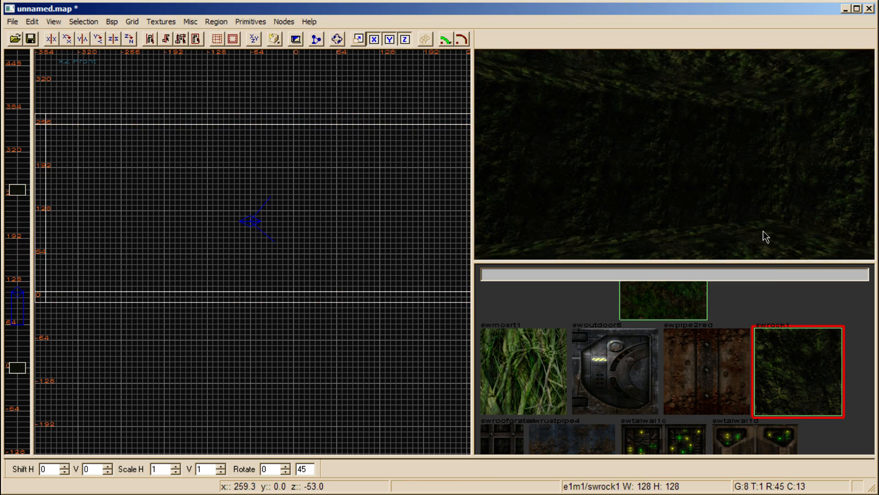
Select only the four walls, apply the green vine texture next to swoutdoor6 to them, and deselect them
right_drag(764, 238, 656, 180)
scroll(828, 377, up, 1)
scroll(830, 377, down, 2)
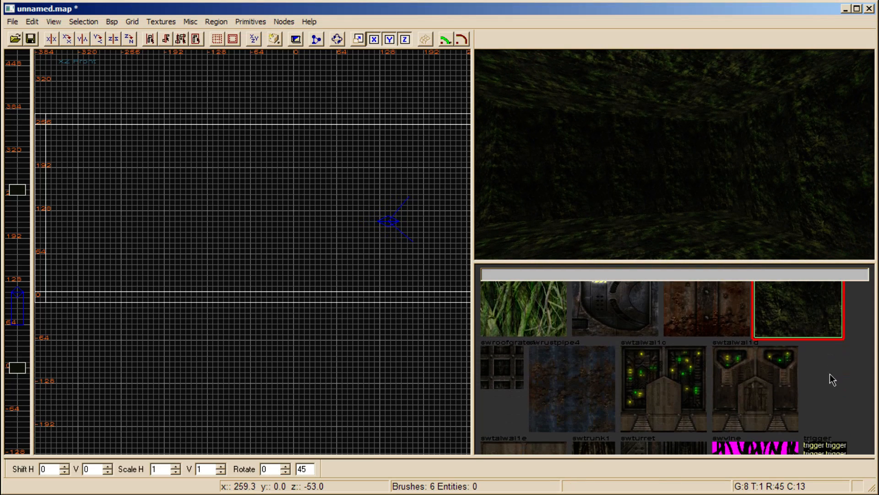
shift+click(681, 175)
shift+click(754, 159)
mouse_move(754, 159)
right_down()
mouse_move(664, 130)
mouse_move(583, 159)
right_up()
shift+click(581, 160)
shift+click(641, 166)
click(536, 322)
key(Escape)
Select the four walls of the room together, leaving the floor and ceiling unselected
mouse_move(708, 185)
right_down()
mouse_move(717, 183)
mouse_move(712, 143)
mouse_move(736, 157)
right_up()
shift+click(736, 157)
shift+click(597, 149)
mouse_move(639, 155)
right_down()
mouse_move(619, 136)
mouse_move(698, 186)
mouse_move(728, 181)
right_up()
shift+click(761, 173)
right_drag(650, 175, 622, 174)
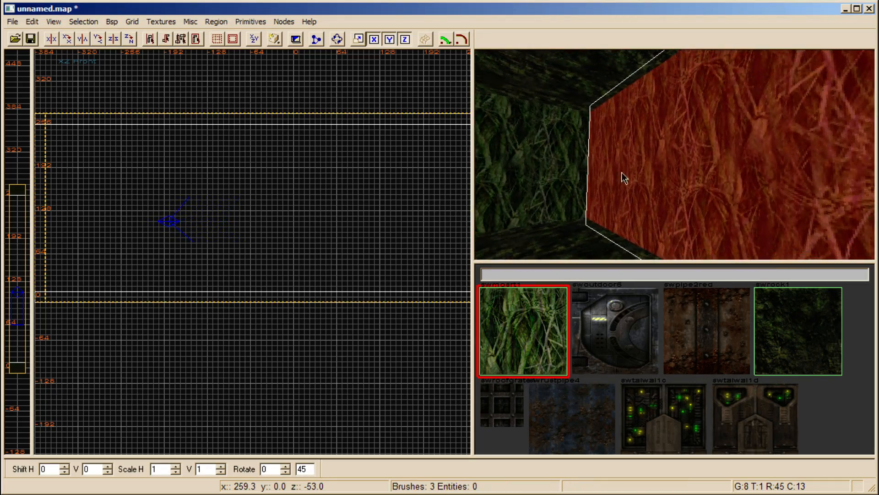
shift+click(550, 172)
Apply the mossrk_04 texture to the four selected walls, and deselect them
scroll(714, 339, down, 15)
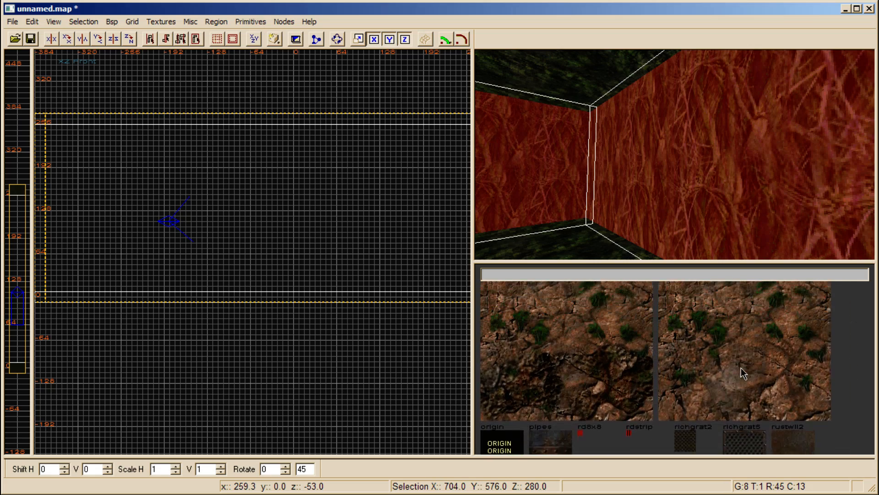
scroll(743, 358, down, 3)
click(743, 365)
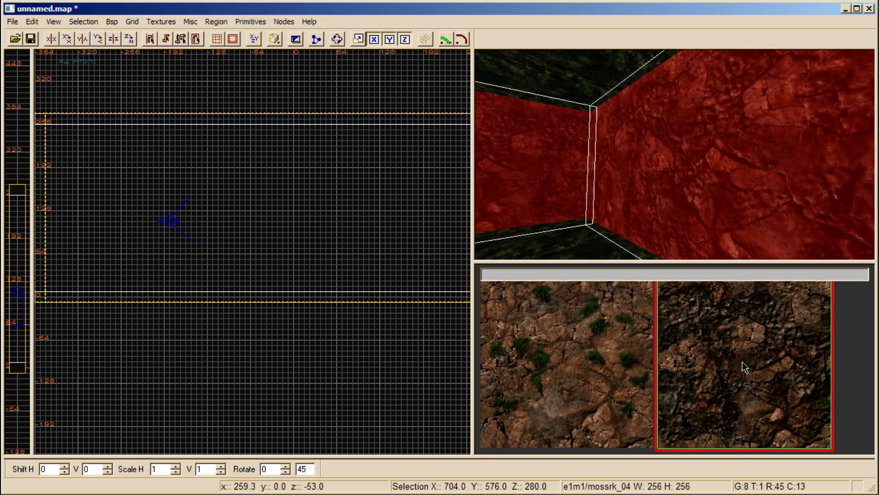
key(Escape)
Select the two facing long walls, apply the mossrk_02 texture to them, and deselect them
mouse_move(737, 183)
right_down()
mouse_move(646, 137)
mouse_move(603, 141)
mouse_move(689, 163)
mouse_move(606, 151)
right_up()
shift+click(688, 160)
shift+click(682, 162)
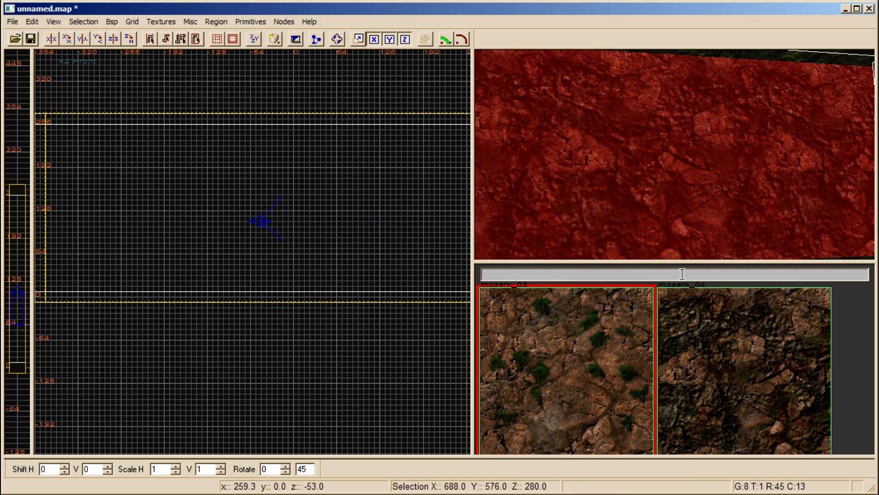
scroll(675, 355, up, 3)
click(677, 360)
right_drag(697, 245, 608, 177)
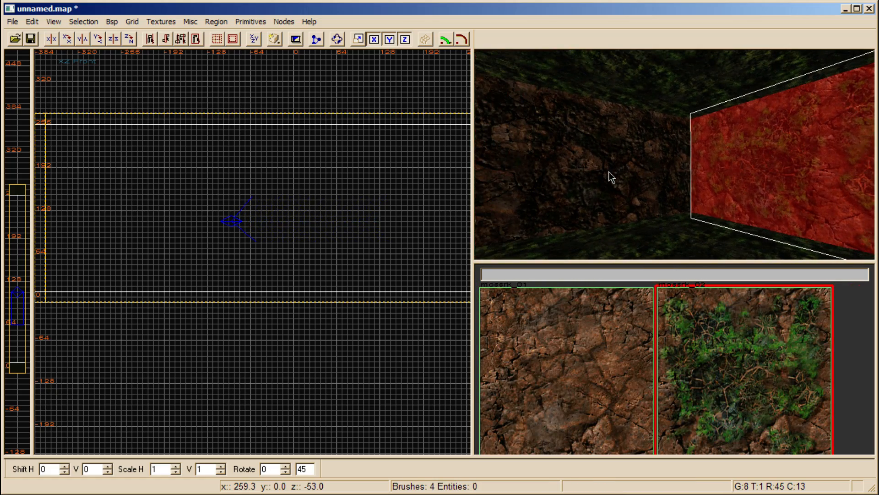
key(Escape)
Select one of the end walls, apply the mossrk_01 texture to it, and deselect it
shift+click(609, 172)
click(634, 325)
key(Escape)
Select the opposite 576-unit-long end wall, apply the mossrk_04 texture to it, and deselect it
right_drag(701, 245, 690, 171)
shift+click(693, 176)
scroll(626, 366, down, 5)
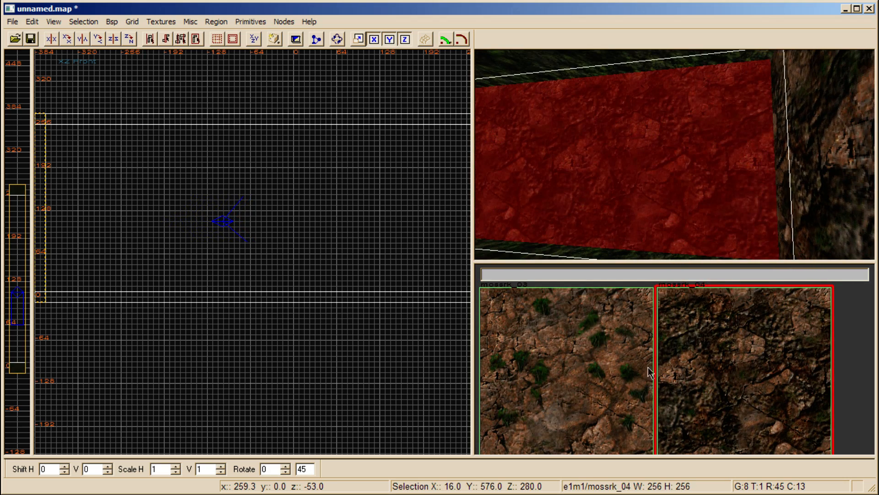
mouse_move(653, 215)
right_down()
mouse_move(660, 256)
mouse_move(648, 181)
mouse_move(613, 95)
mouse_move(644, 138)
mouse_move(725, 135)
mouse_move(744, 145)
mouse_move(726, 176)
right_up()
key(Escape)
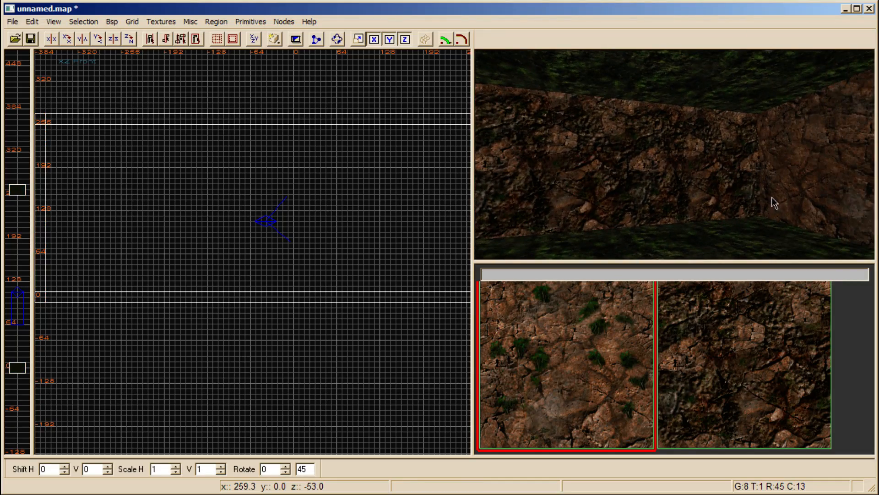
Look around the retextured room and browse the loaded e1m1 textures again
mouse_move(771, 197)
right_down()
mouse_move(706, 170)
mouse_move(618, 151)
mouse_move(634, 177)
right_up()
scroll(732, 365, up, 9)
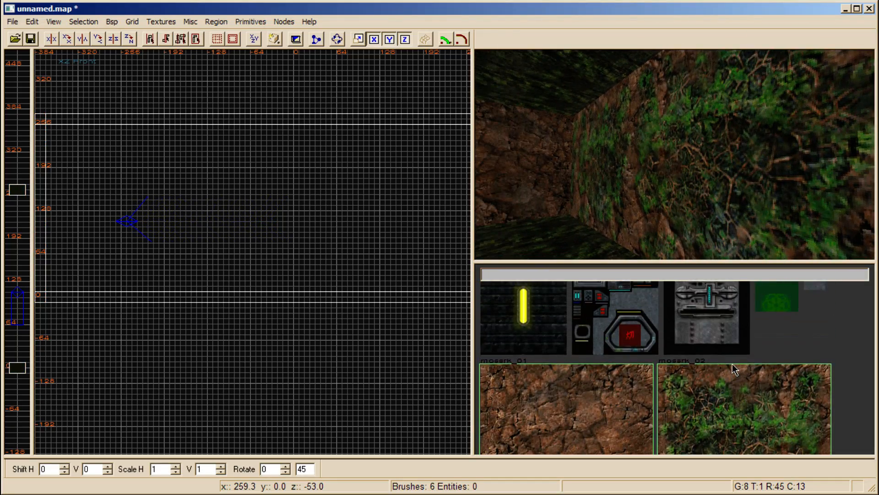
scroll(734, 370, up, 10)
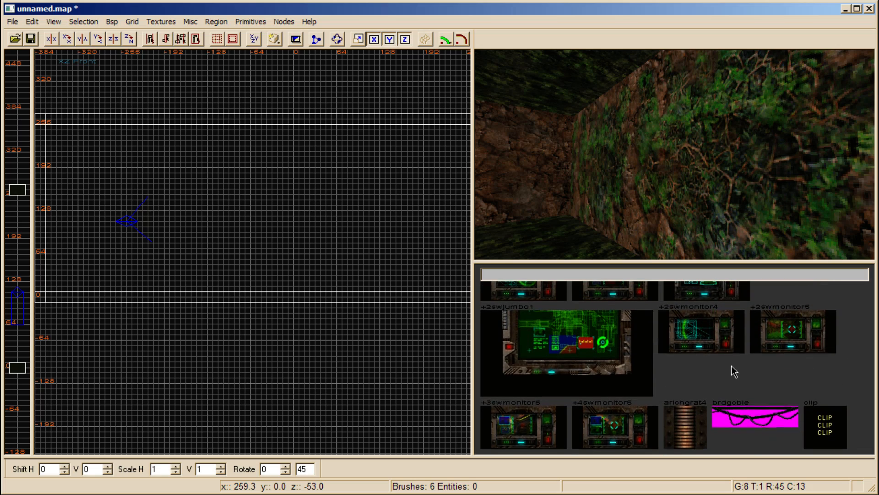
scroll(734, 365, up, 10)
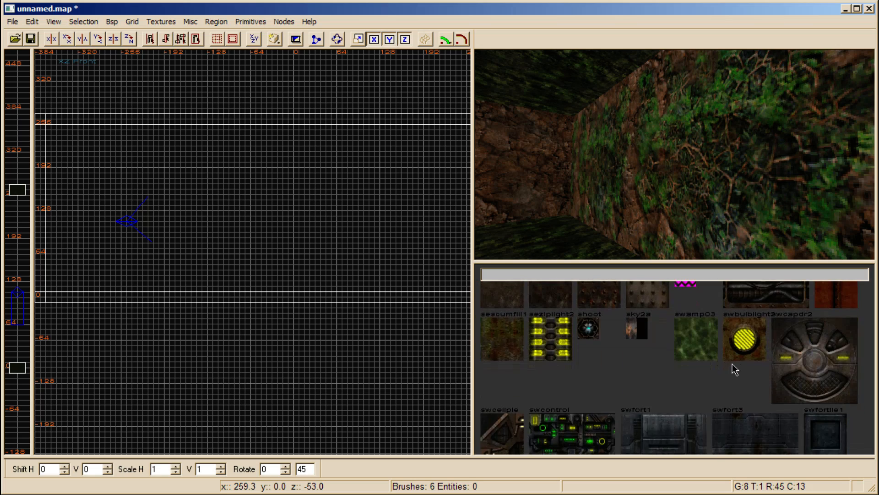
Draw a brush about 32 units wide and high inside the room in the XZ Front view and convert it into a light entity
scroll(733, 362, down, 4)
mouse_move(662, 153)
right_down()
mouse_move(624, 151)
mouse_move(691, 142)
mouse_move(614, 161)
mouse_move(747, 172)
mouse_move(628, 153)
mouse_move(696, 146)
mouse_move(717, 166)
right_up()
mouse_move(306, 210)
right_down()
mouse_move(248, 238)
mouse_move(291, 225)
right_up()
drag(256, 219, 281, 243)
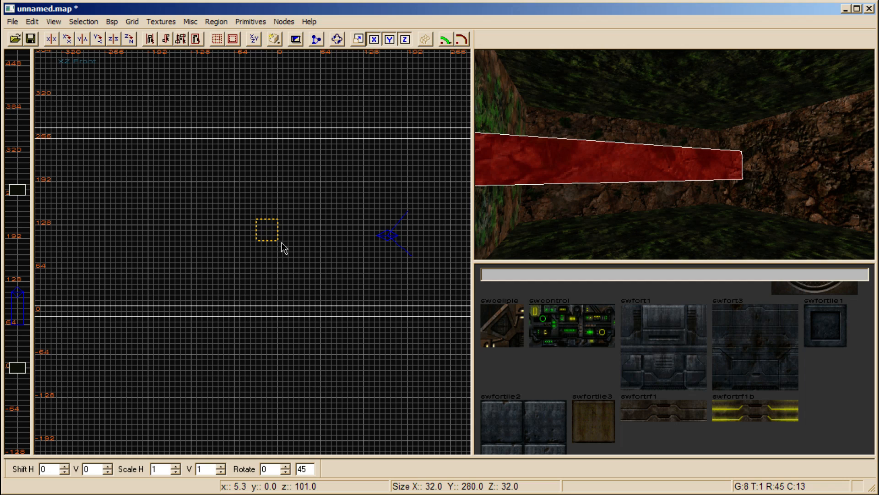
right_click(272, 229)
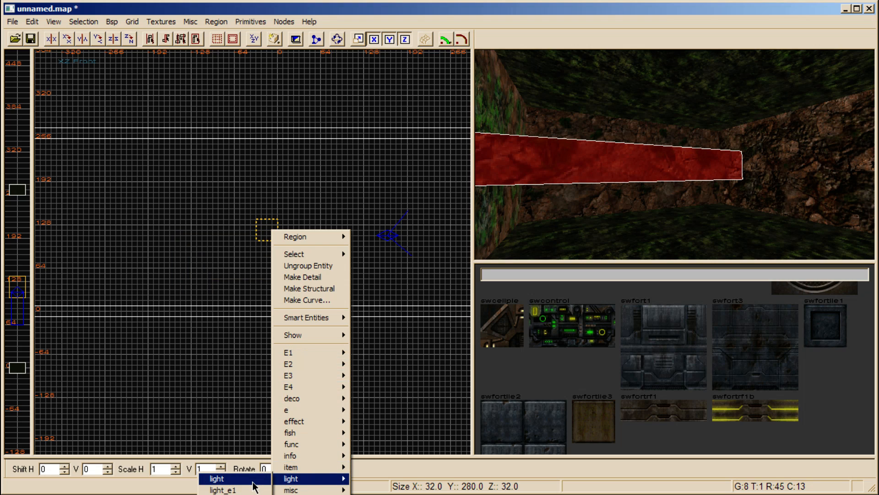
click(254, 479)
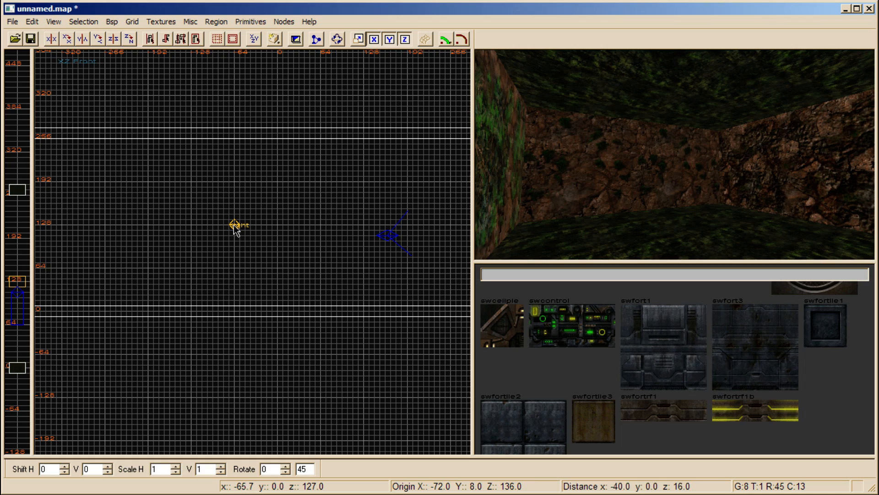
Move the light to the middle of the room at about X -72, Y 296, Z 136 using the side and top views, and deselect it
right_drag(637, 197, 679, 137)
key(ctrl+Tab)
right_drag(326, 244, 209, 232)
right_drag(370, 244, 277, 241)
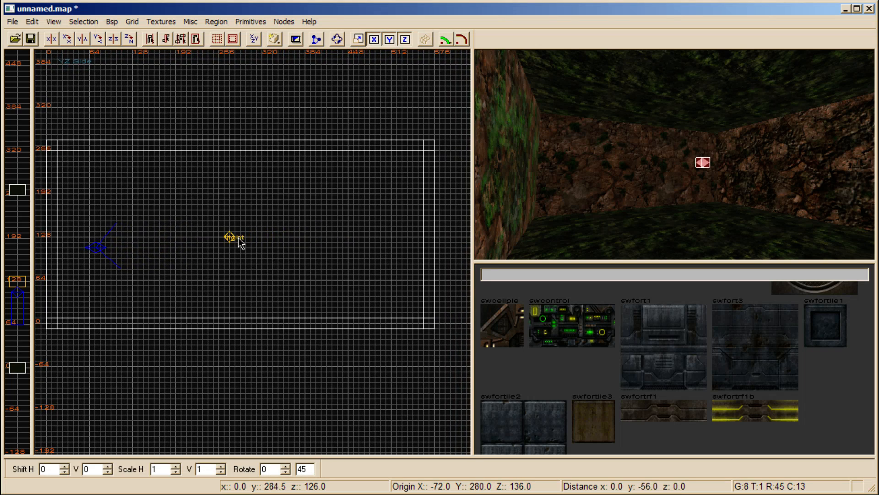
mouse_move(340, 262)
right_down()
mouse_move(363, 253)
mouse_move(314, 303)
mouse_move(363, 187)
mouse_move(239, 203)
mouse_move(328, 261)
mouse_move(346, 250)
right_up()
key(ctrl+Tab)
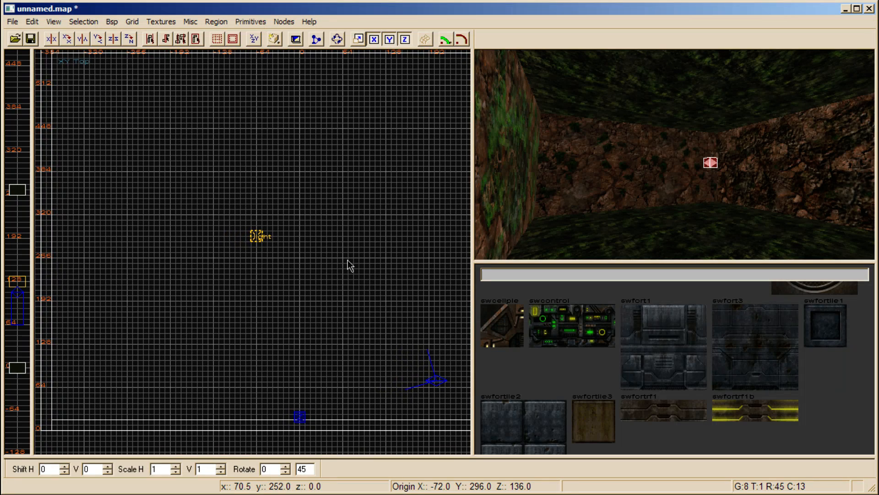
mouse_move(325, 250)
right_down()
mouse_move(310, 275)
mouse_move(314, 254)
mouse_move(307, 251)
mouse_move(314, 253)
right_up()
scroll(325, 250, down, 1)
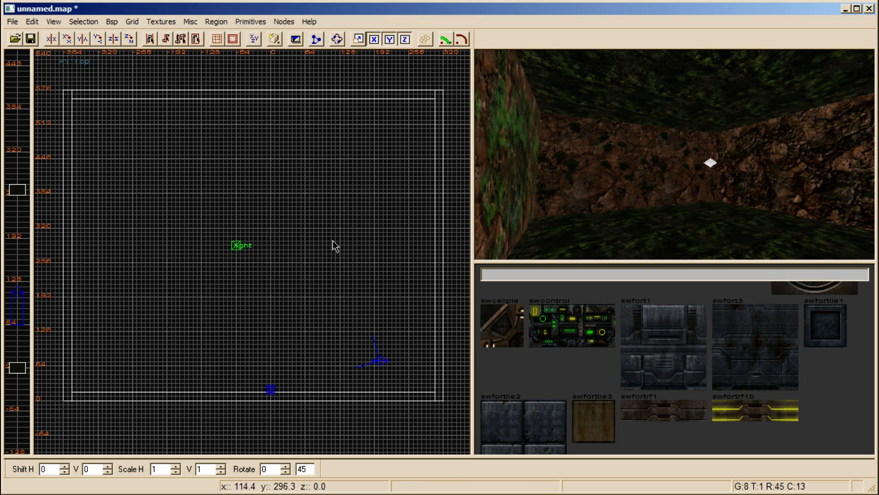
right_drag(300, 238, 305, 234)
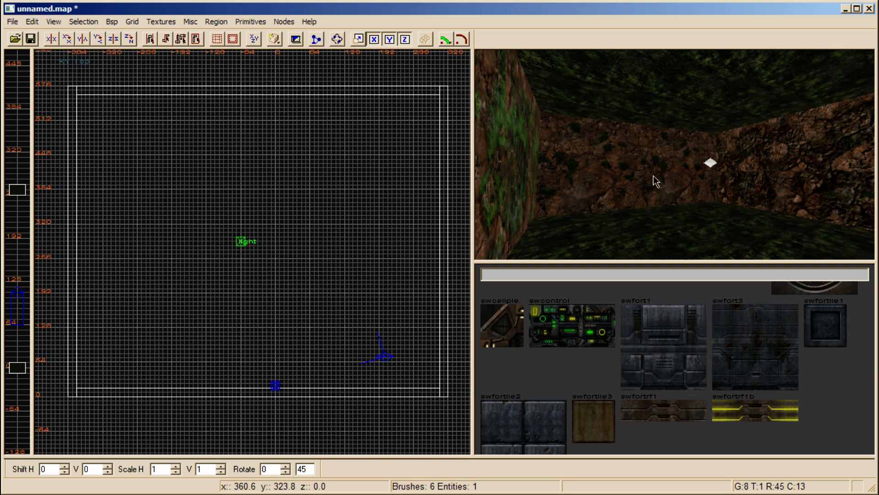
Select the floor brush and add the key palette with the value e1m1 to its worldspawn entity
shift+click(649, 221)
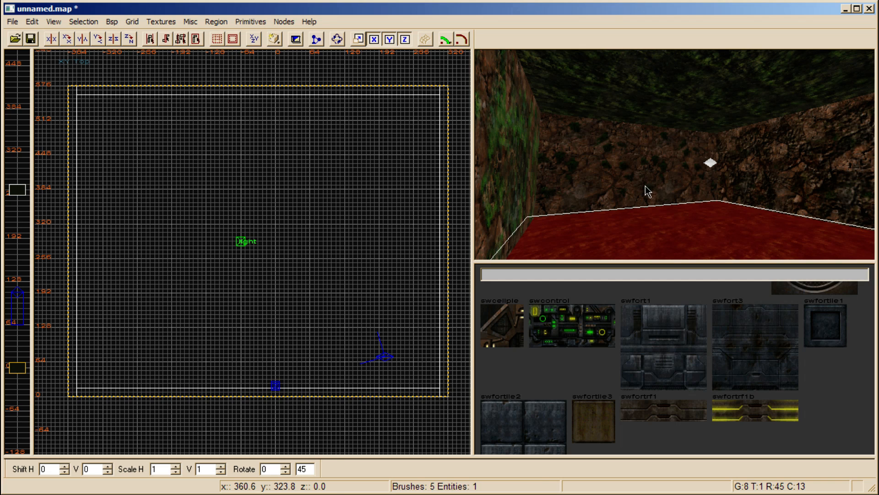
key(n)
drag(275, 92, 371, 27)
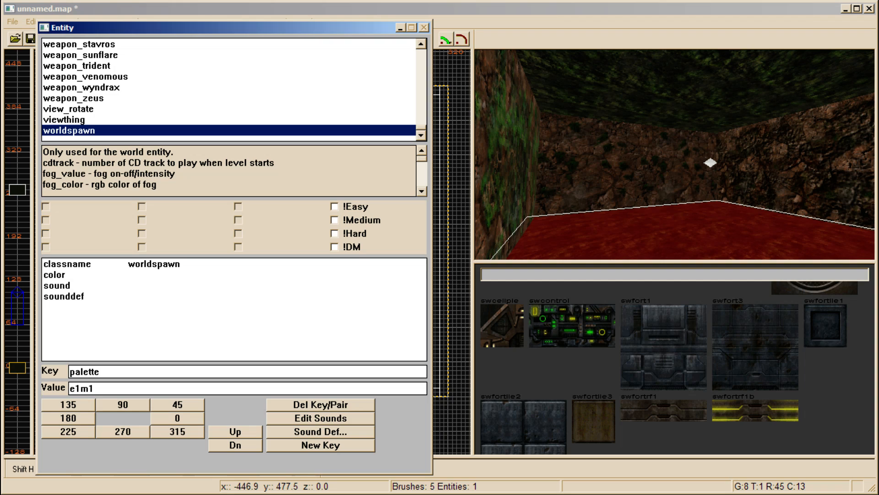
key(Return)
click(113, 374)
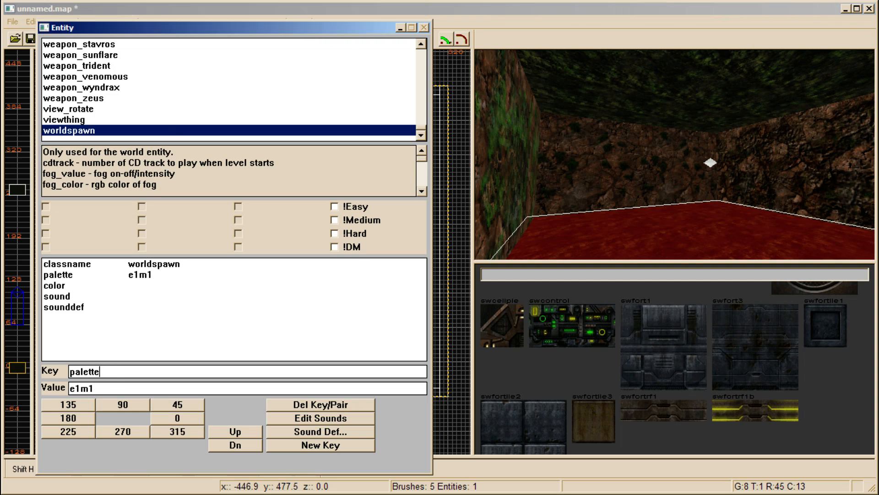
key(Return)
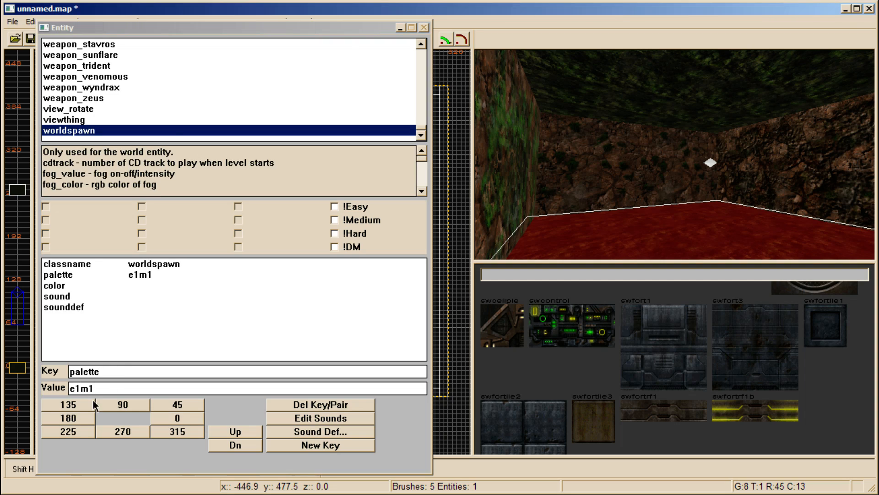
click(105, 387)
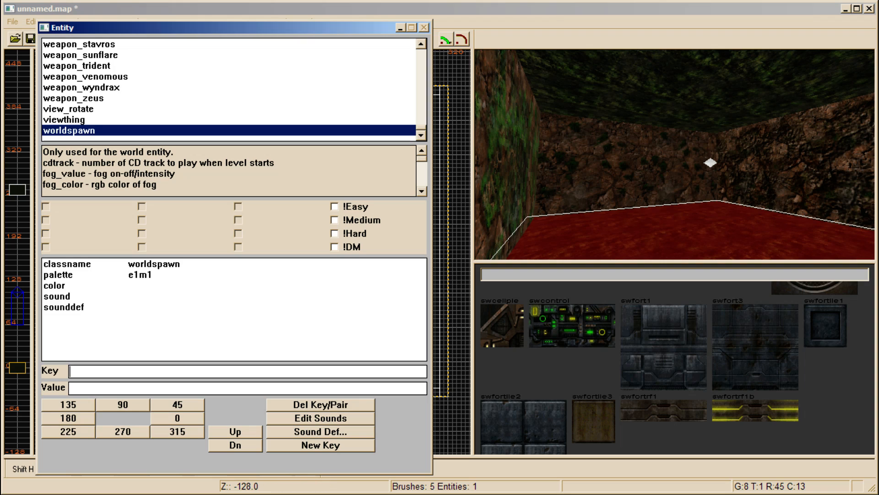
Switch to GVIM showing Nature.map and arrange its enlarged window beside the Entity window
key(alt+Tab)
key(alt+Tab)
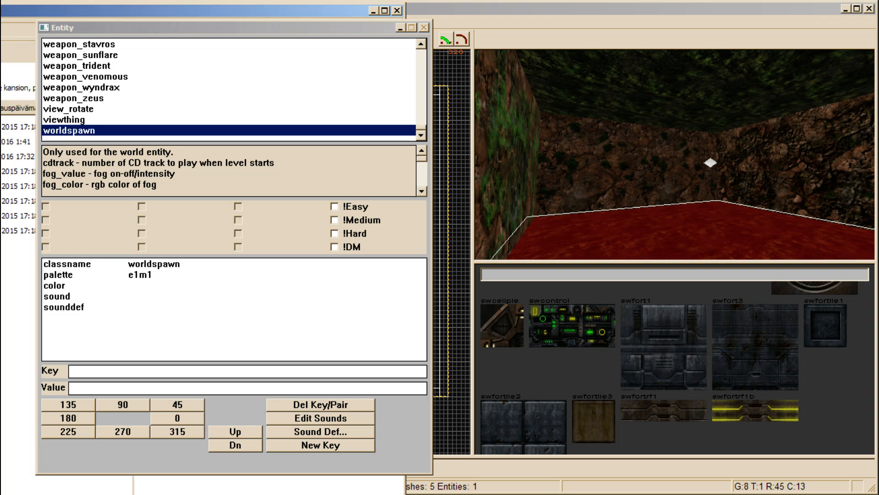
key(alt+Tab)
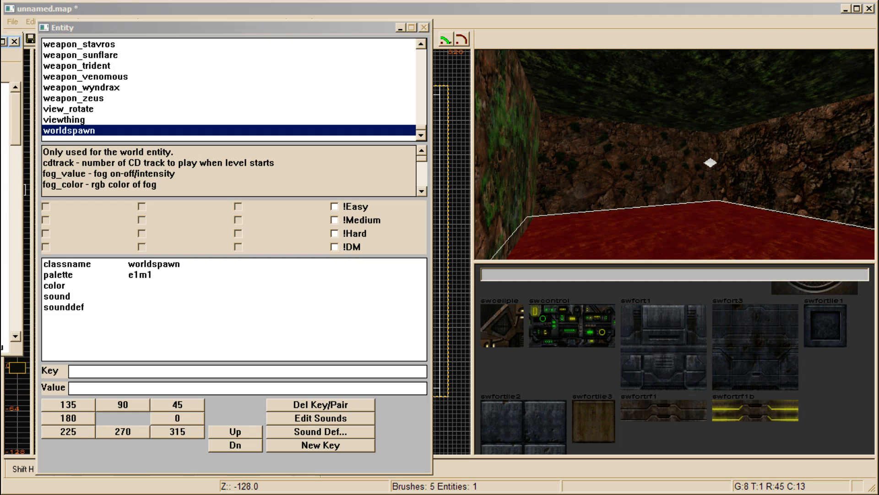
scroll(9, 211, down, 20)
scroll(9, 211, down, 3)
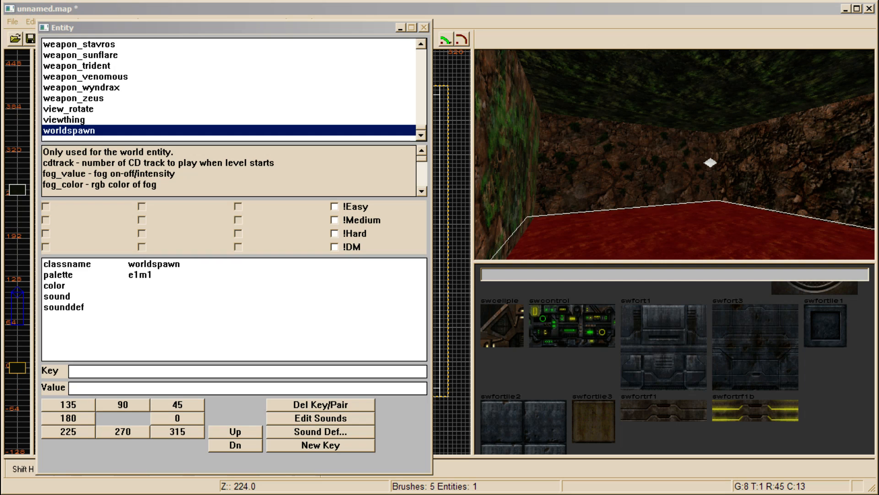
drag(0, 64, 668, 25)
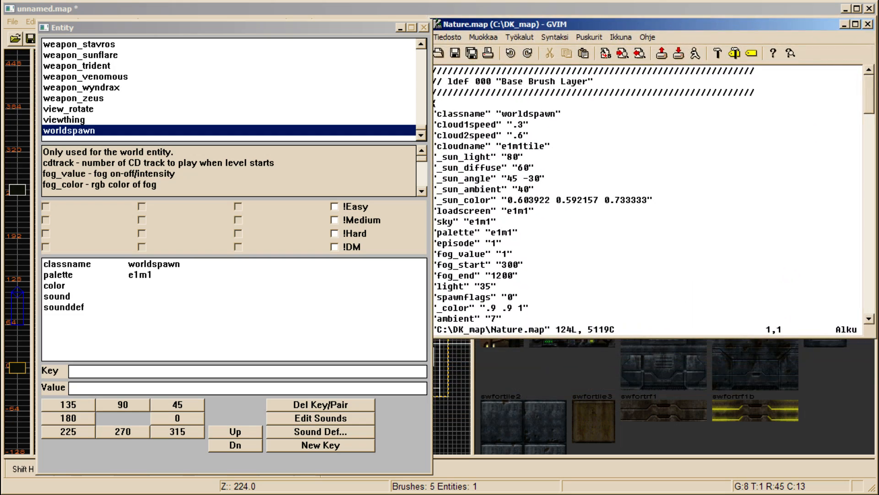
drag(600, 338, 600, 445)
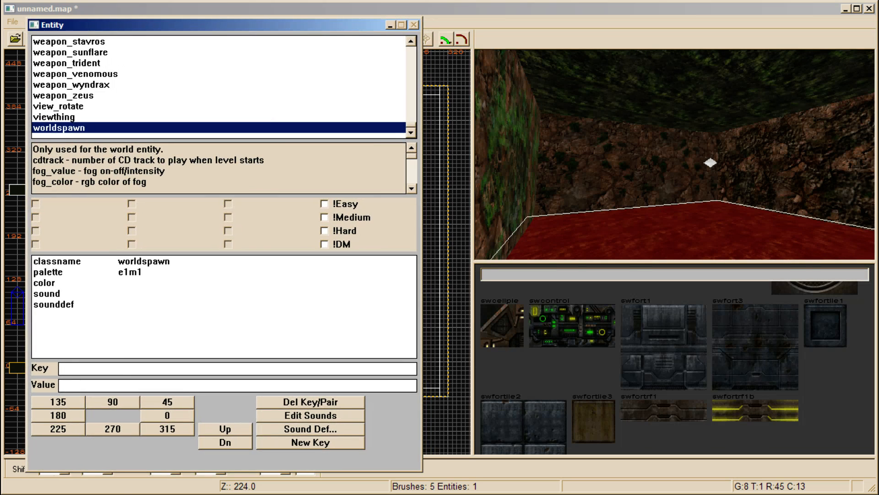
key(alt+Tab)
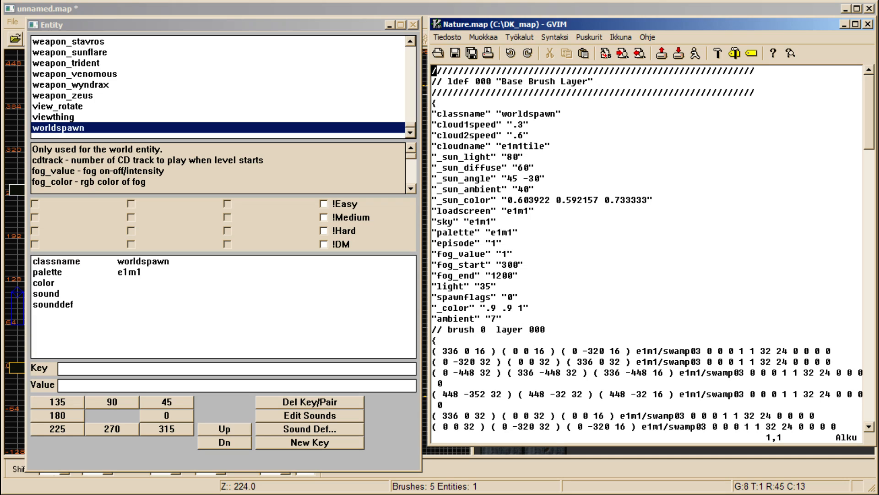
Examine the sky, palette, episode and ambient lines of the worldspawn block in Nature.map
drag(433, 233, 503, 232)
key(Down)
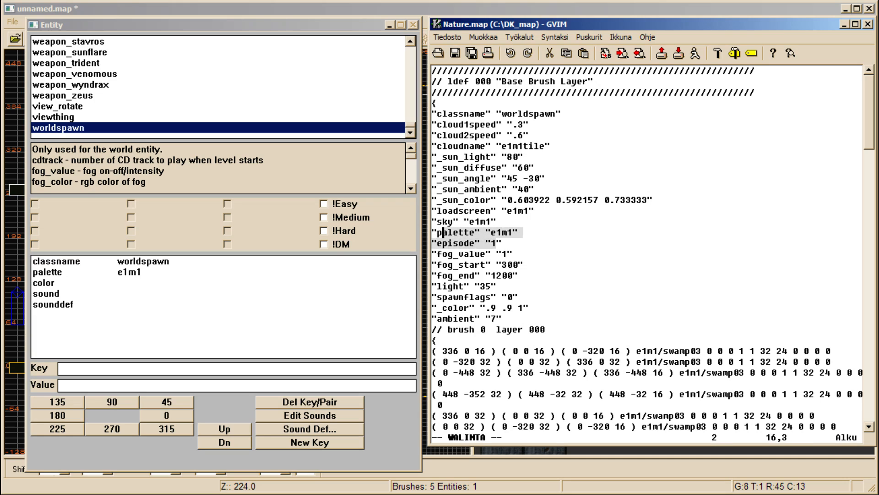
key(o)
key(Up)
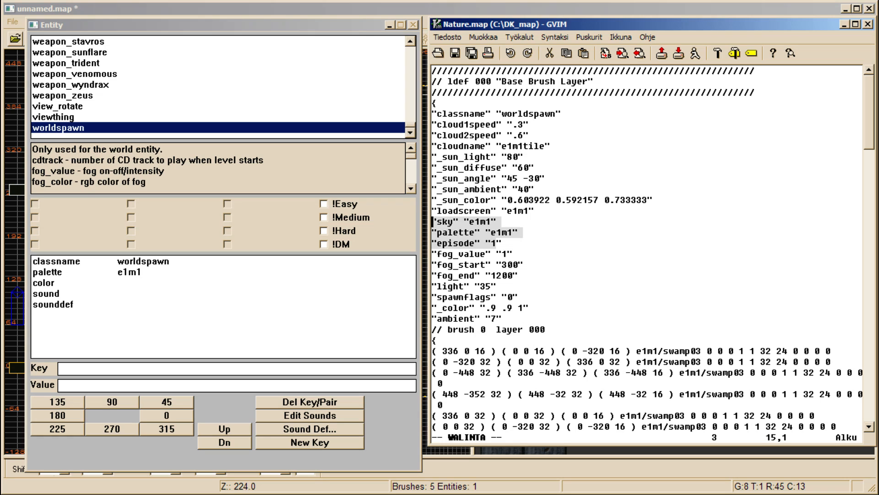
drag(499, 319, 433, 319)
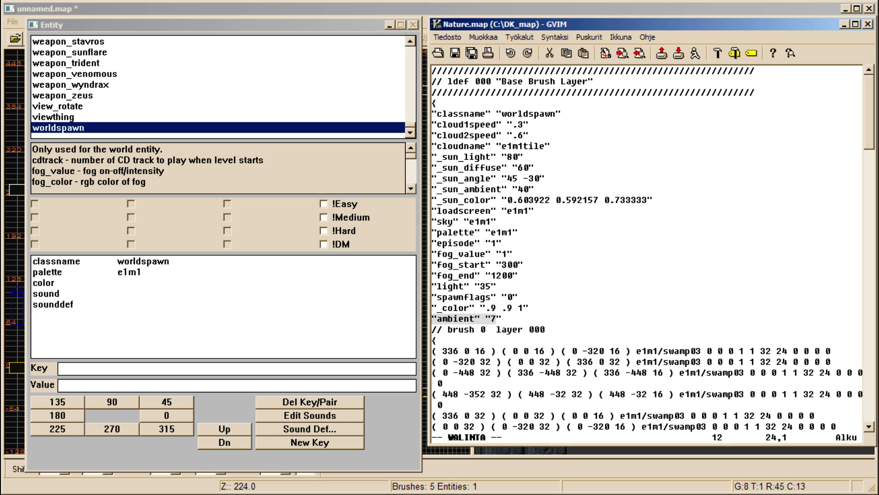
click(515, 276)
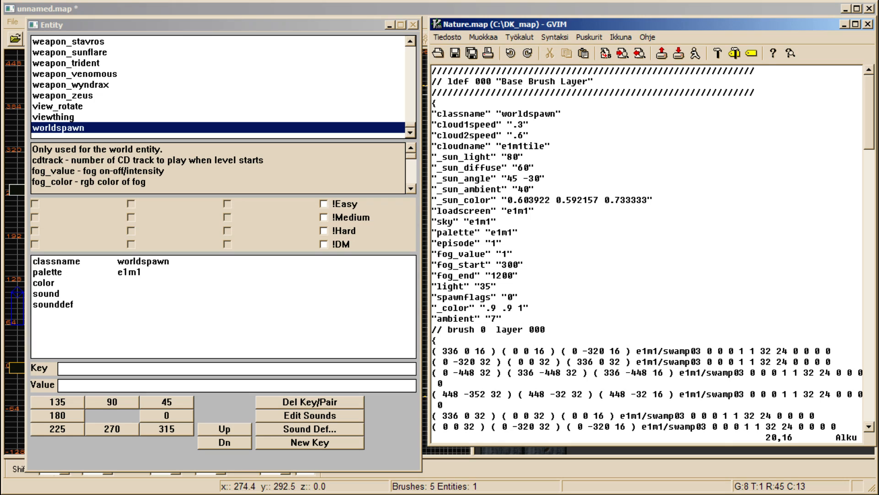
Add the key episode with the value 1 to the worldspawn entity in the map editor
click(129, 272)
drag(93, 369, 58, 369)
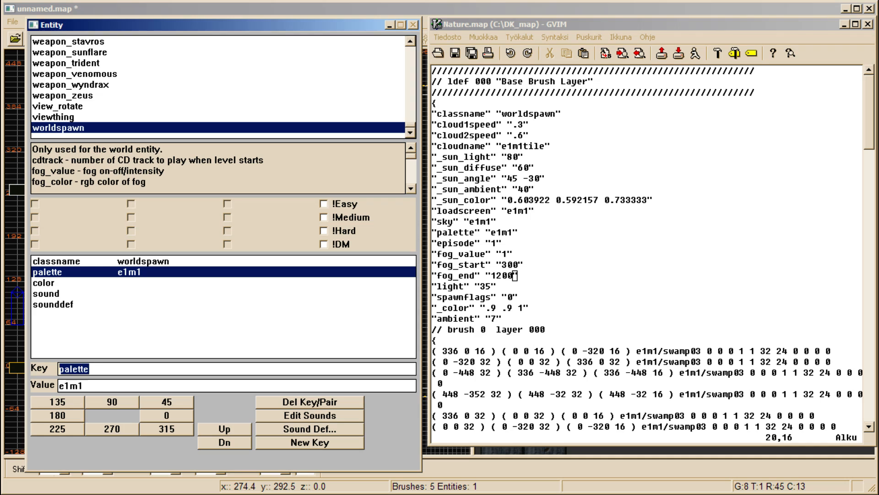
text(episode)
key(Tab)
text(1)
key(Return)
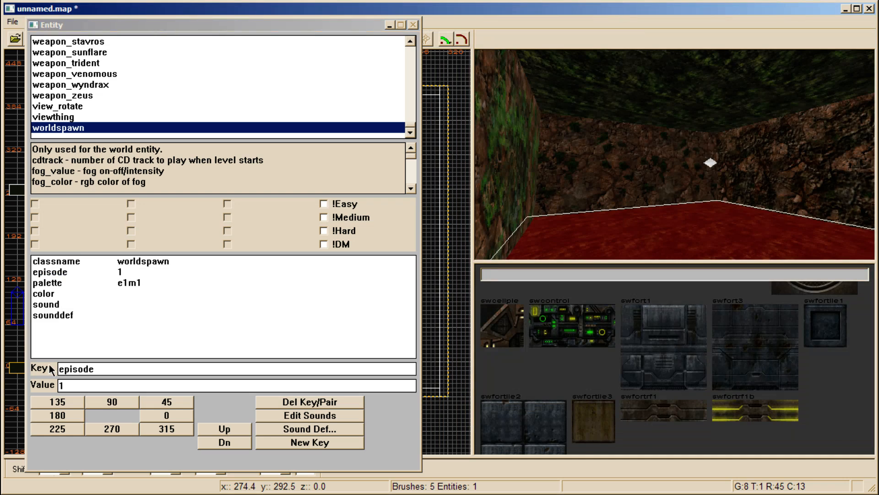
Clear the key and value fields, consult Nature.map, and add the key sky with the value e1m1 to worldspawn
click(100, 385)
key(BackSpace)
click(94, 369)
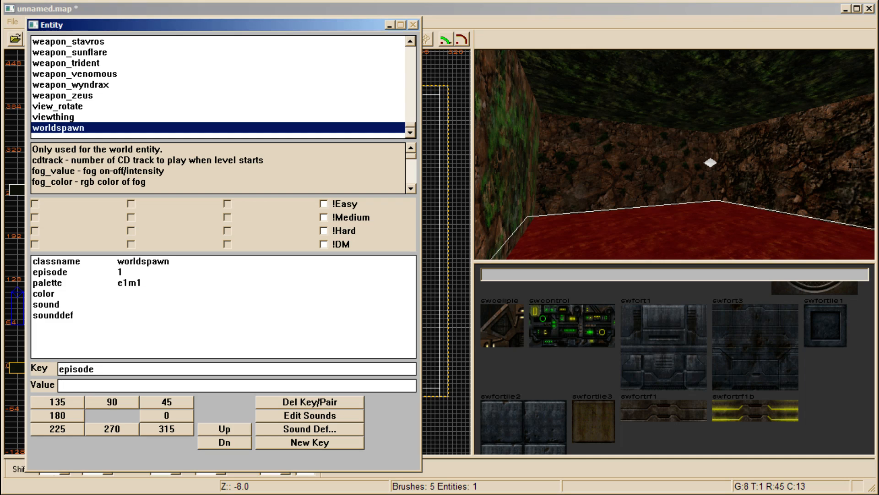
key(shift+Home)
key(BackSpace)
key(alt+Tab)
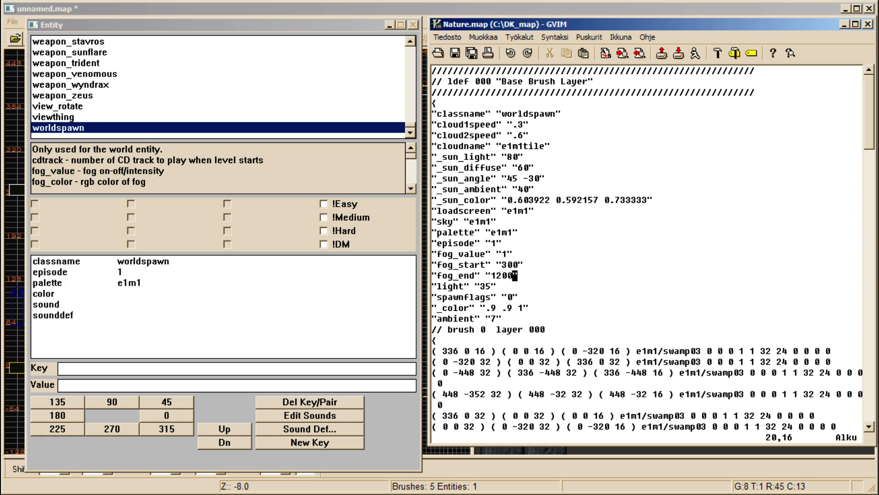
key(alt+Tab)
text(sky )
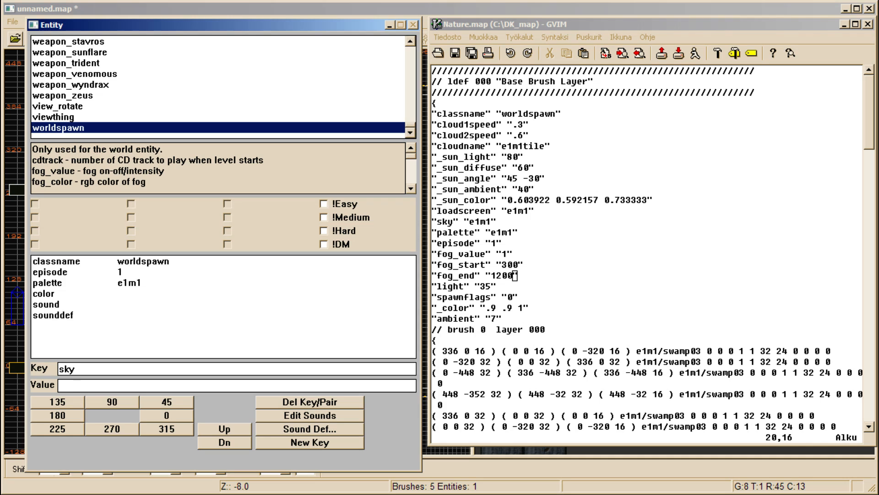
text(e1m1)
key(Return)
Add the key ambient with the value 10 to the worldspawn entity
drag(94, 367, 58, 368)
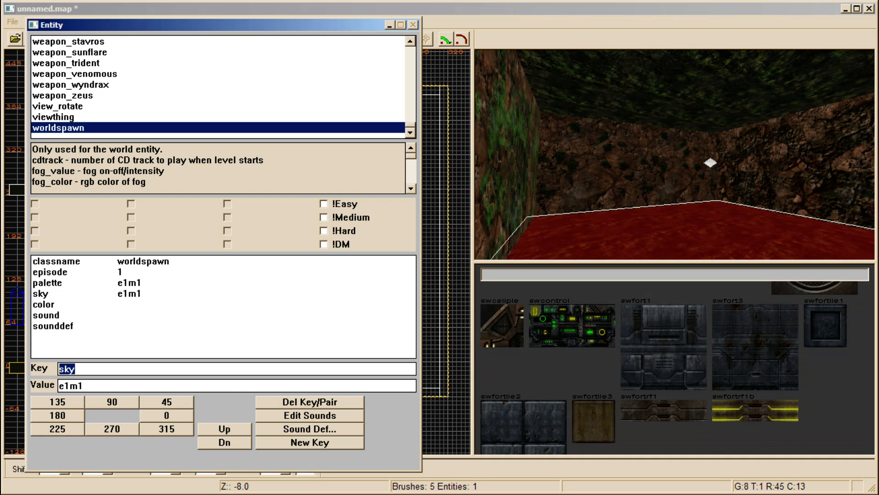
text(ambient)
key(Tab)
text(10)
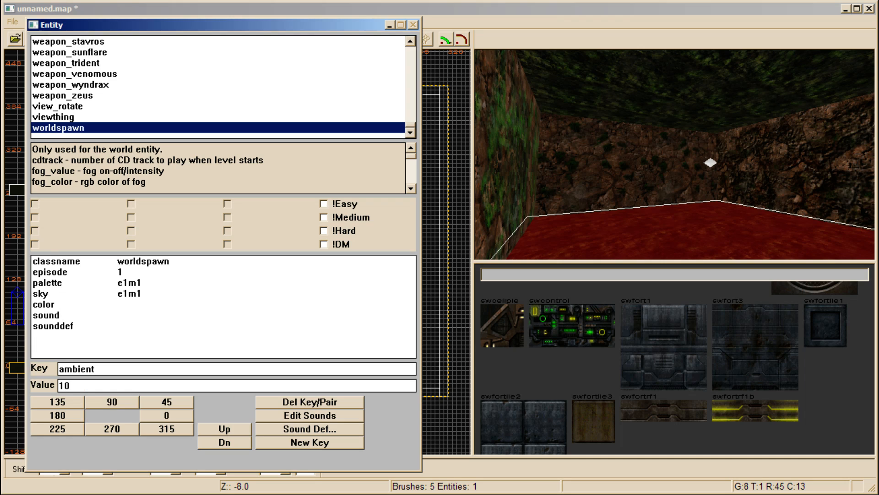
key(Return)
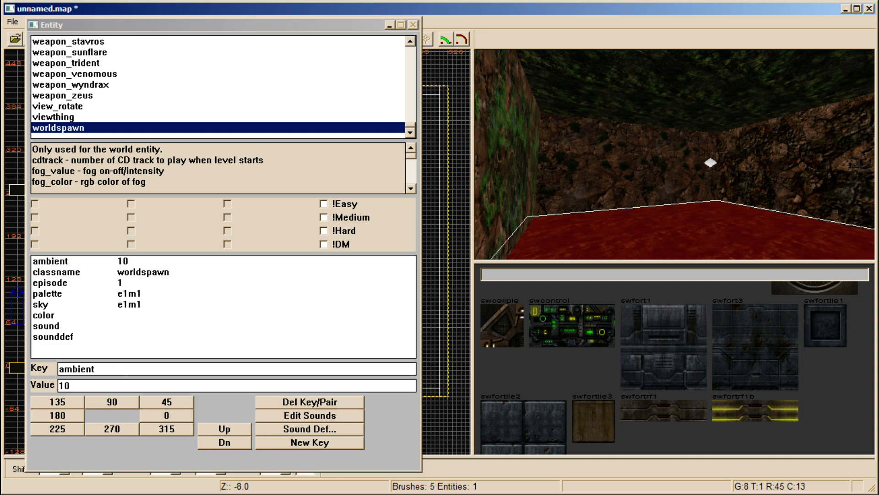
Consult Nature.map again and set the worldspawn entity's ambient value to 7
key(alt+Tab)
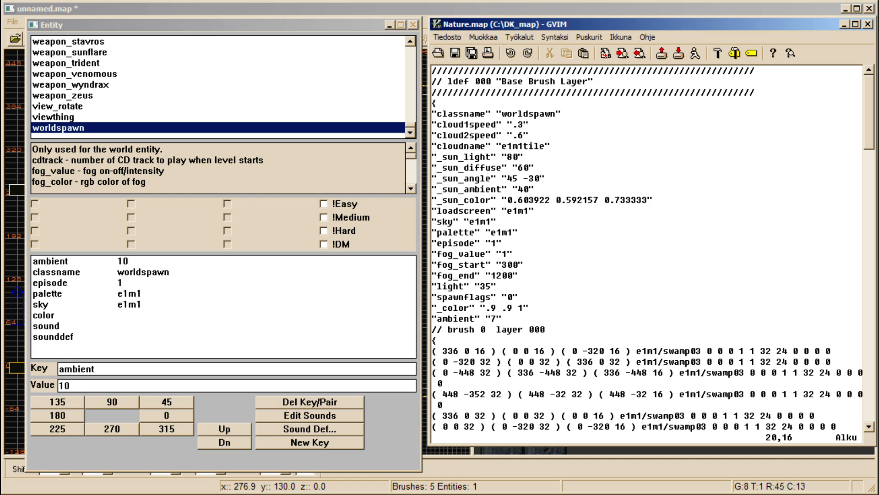
click(82, 261)
drag(74, 385, 18, 383)
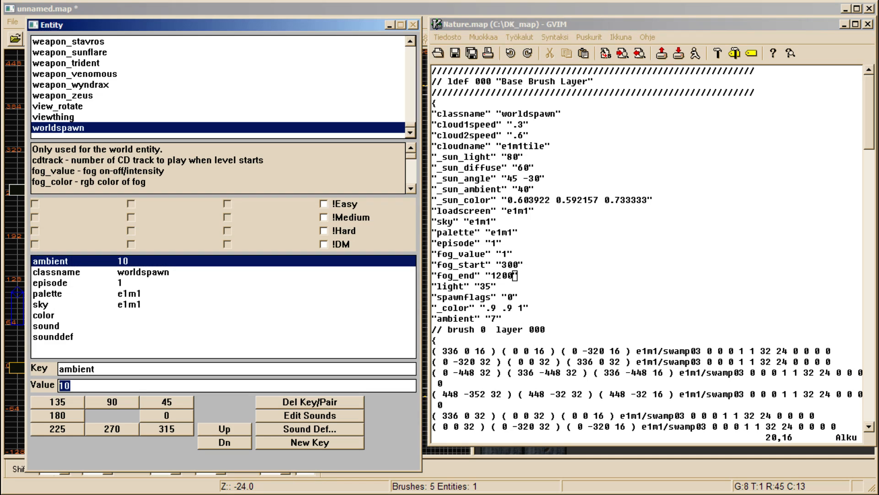
text(7)
key(Return)
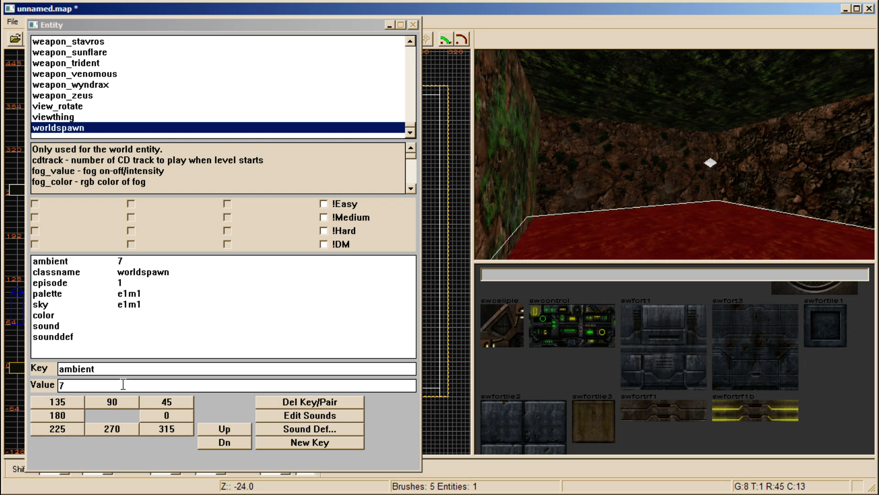
click(51, 262)
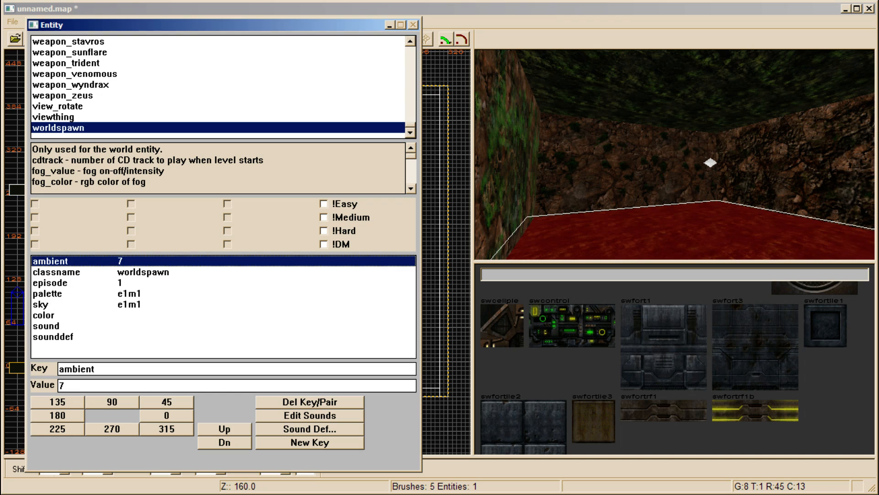
click(51, 282)
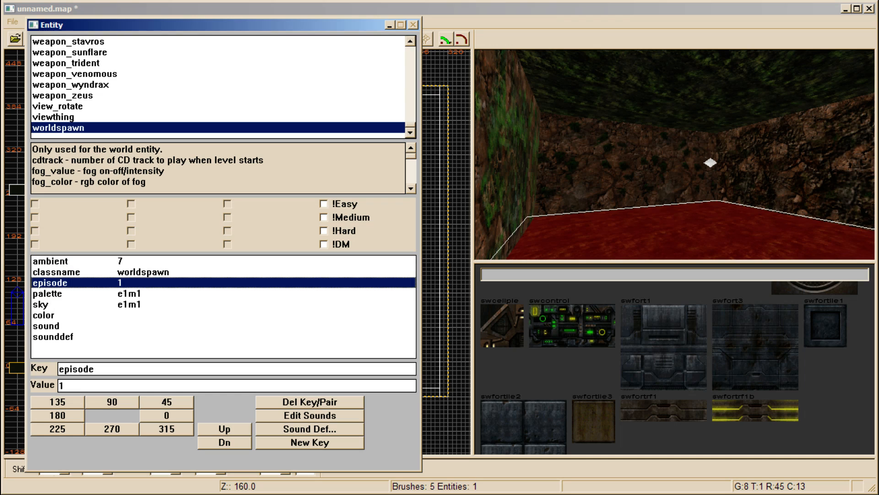
Review the palette and sky keys, consult the cloud settings in Nature.map in GVIM, and add cloud1speed with the value 0.3 to worldspawn
click(50, 294)
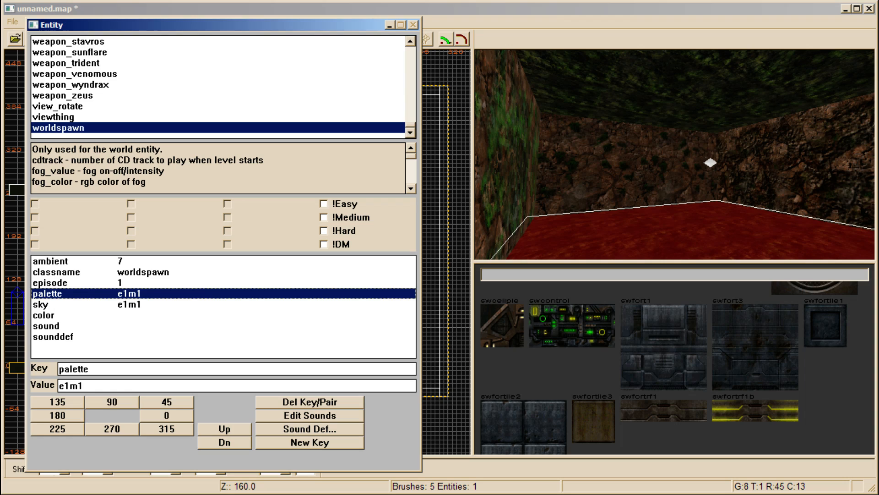
click(42, 304)
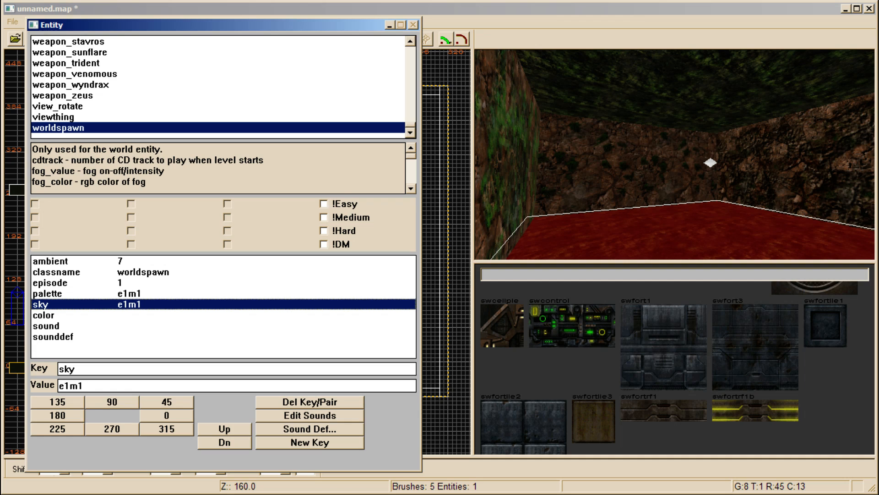
key(alt+Tab)
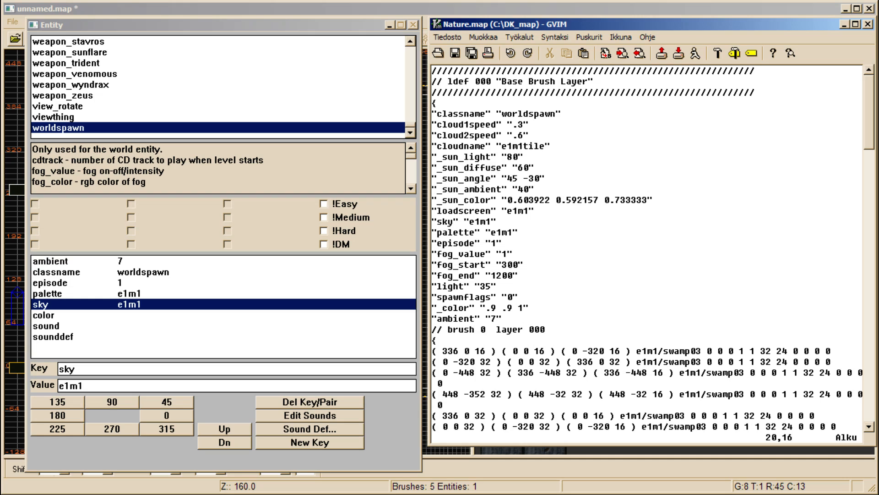
drag(547, 146, 434, 114)
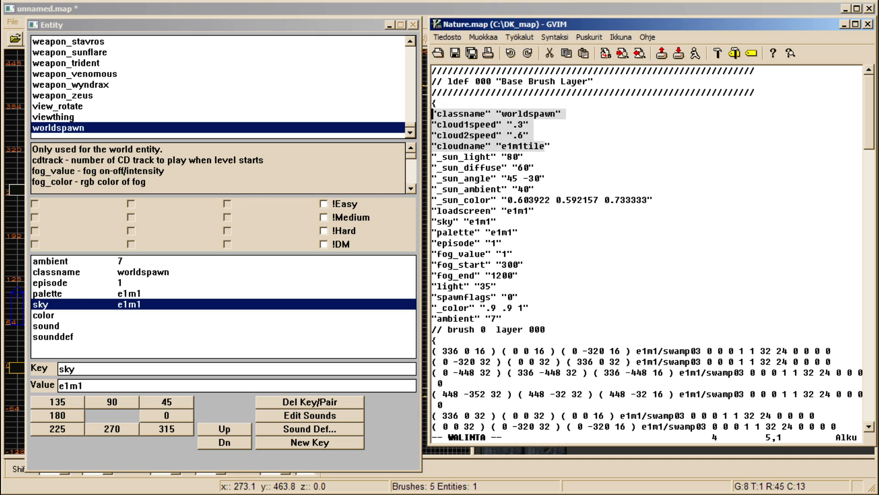
key(alt+Tab)
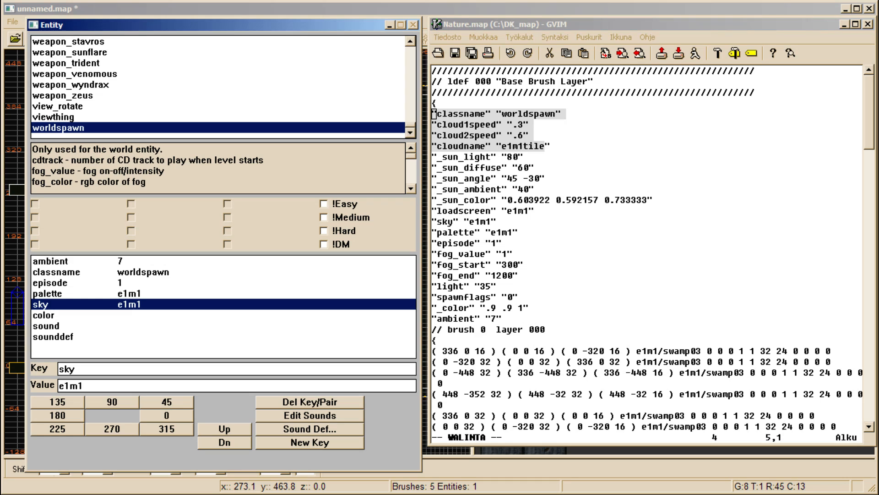
key(BackSpace)
key(BackSpace)
key(BackSpace)
text(cloud1speed)
key(Tab)
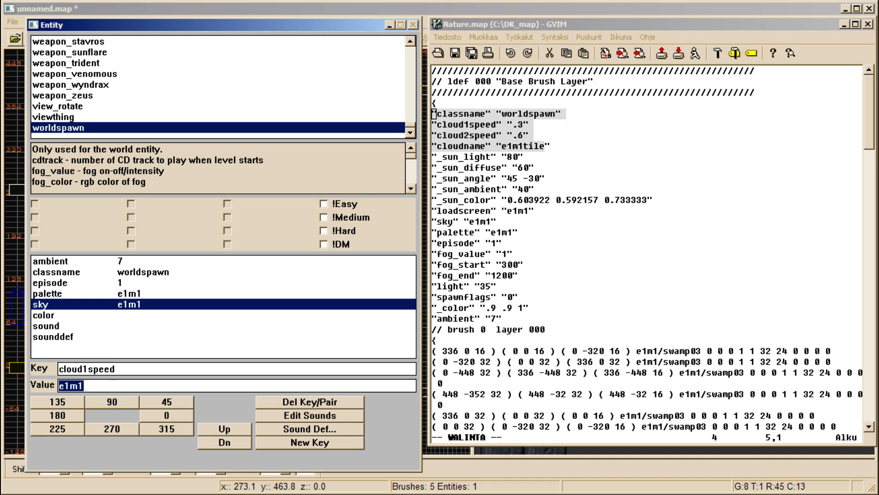
text(0.3)
key(Return)
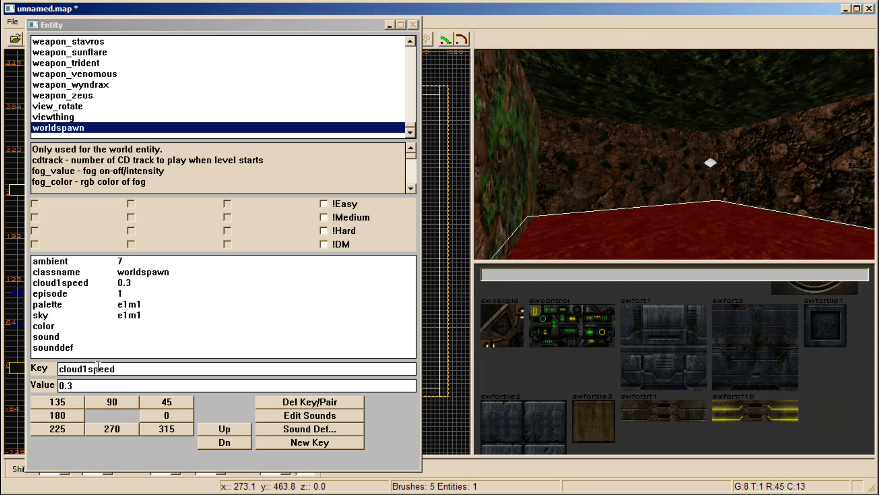
Add the key cloud2speed with the value 0.6 to worldspawn, checking it against Nature.map
click(85, 369)
key(BackSpace)
text(2)
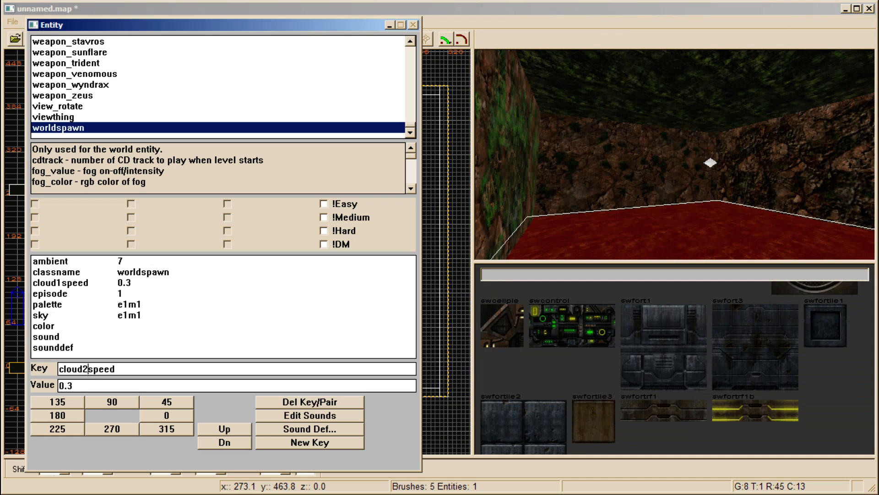
key(Tab)
key(BackSpace)
text(6)
key(alt+Tab)
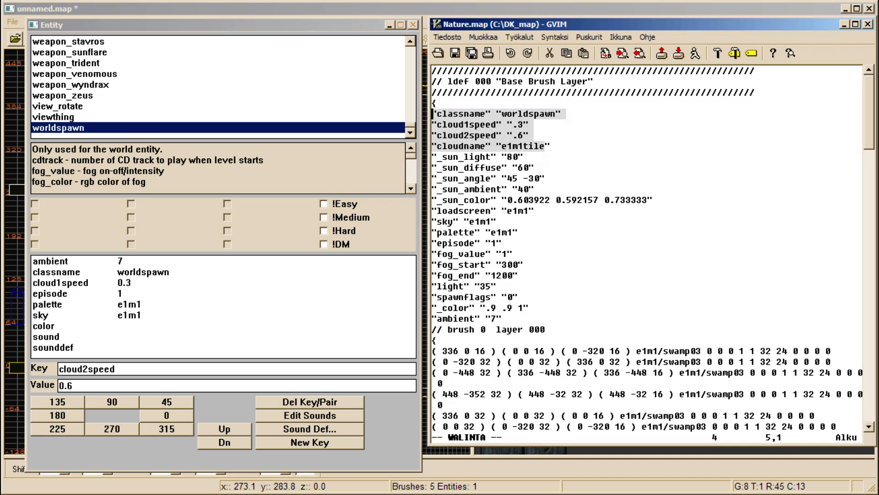
click(107, 384)
key(Return)
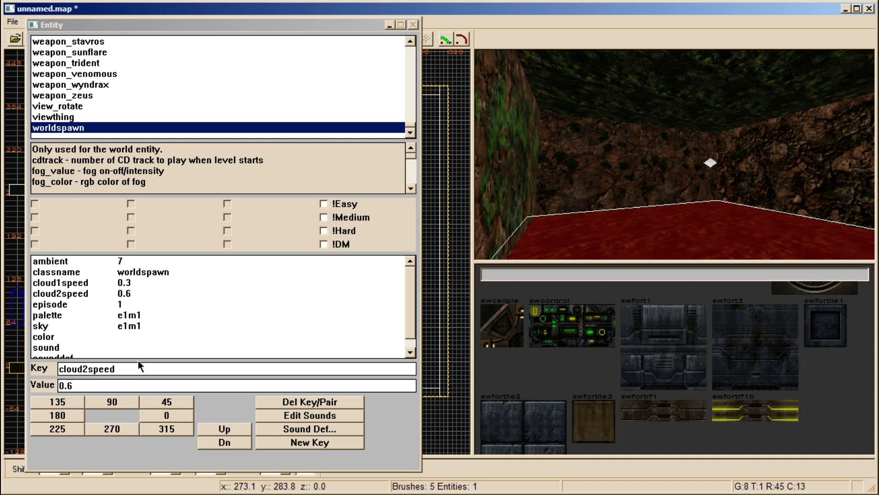
Consult Nature.map for the cloud texture and add the key cloudname with the value e1m1tile to worldspawn
key(alt+Tab)
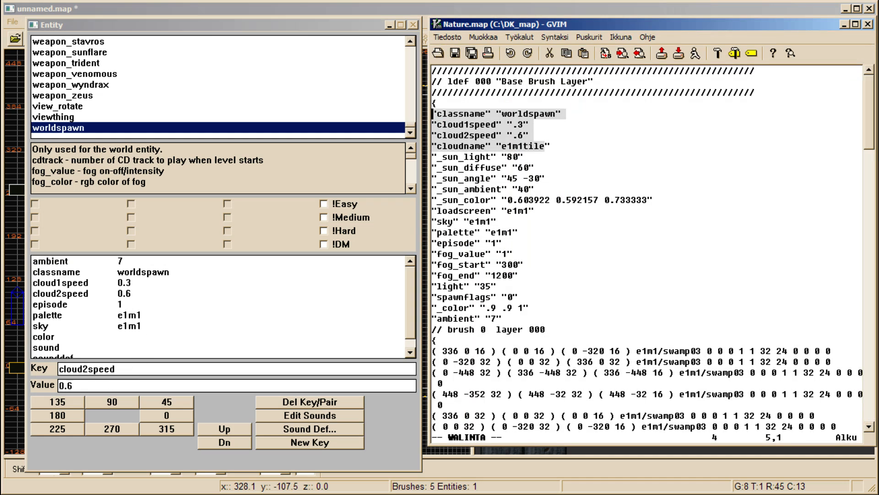
key(alt+Tab)
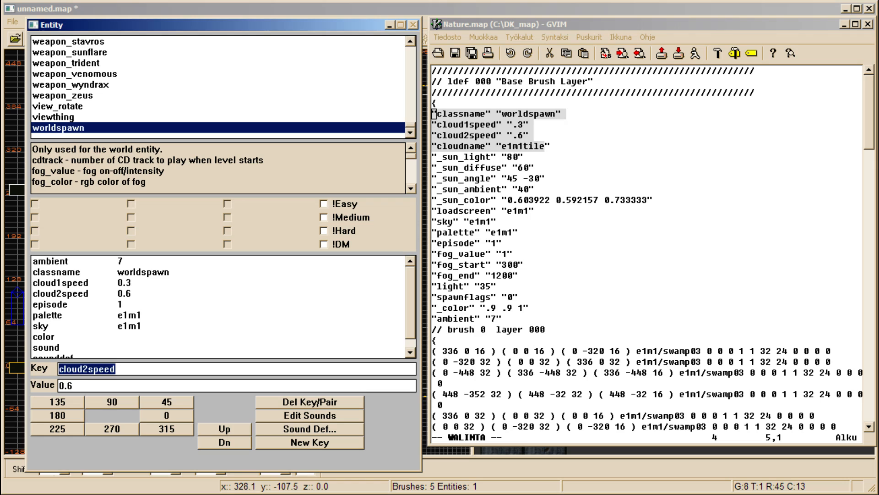
text(cloudname)
key(Tab)
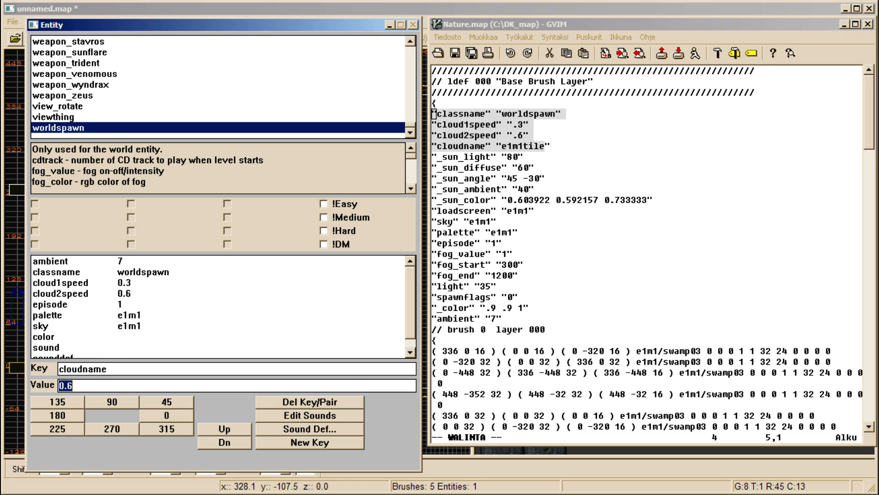
text(e1m1tile)
key(Return)
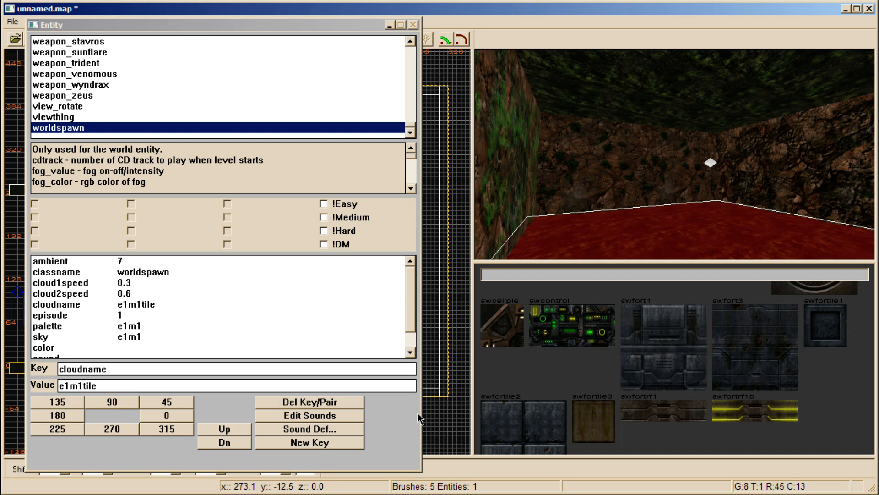
Review the sun and fog keys in Nature.map and add the key fog_value with the value 1 to worldspawn
key(alt+Tab)
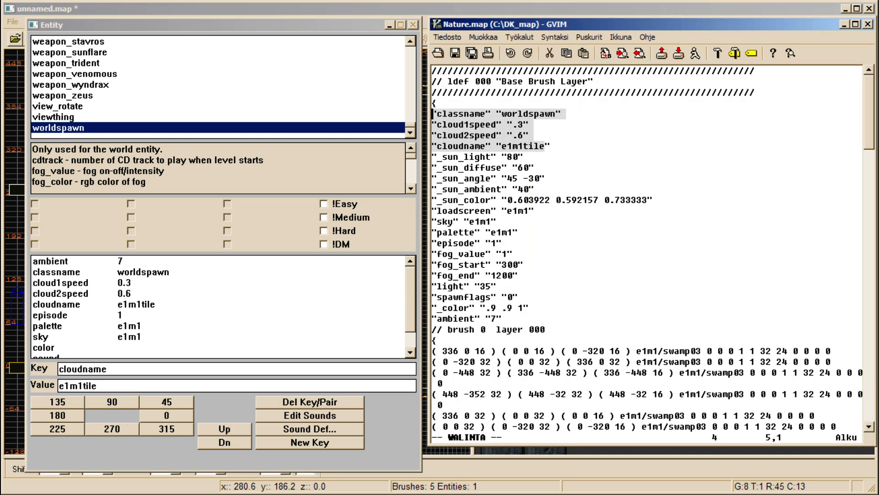
click(563, 200)
drag(650, 199, 435, 157)
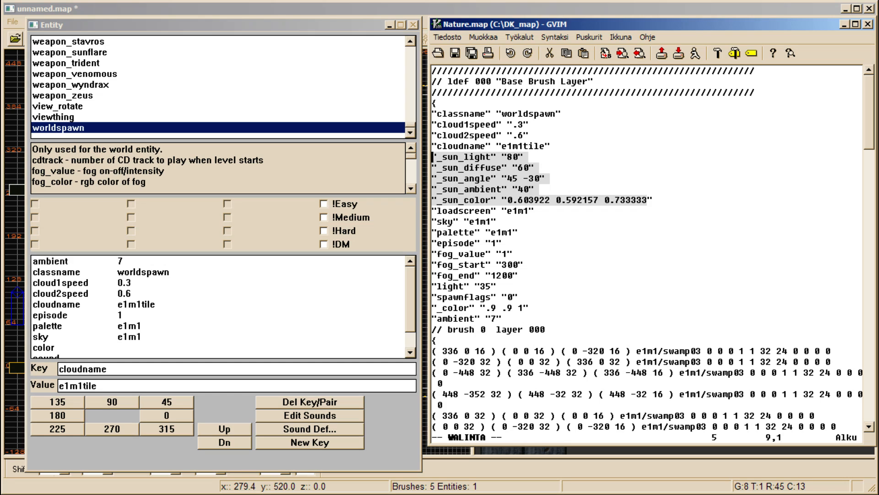
drag(516, 276, 434, 255)
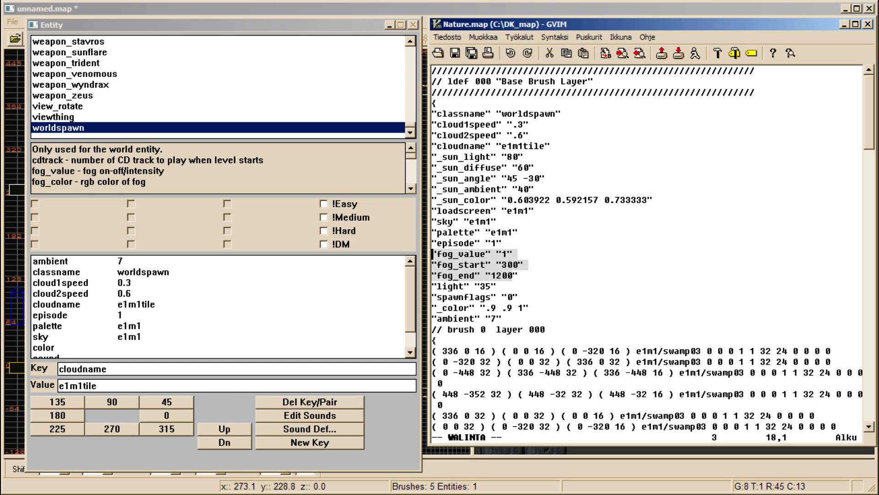
key(alt+Tab)
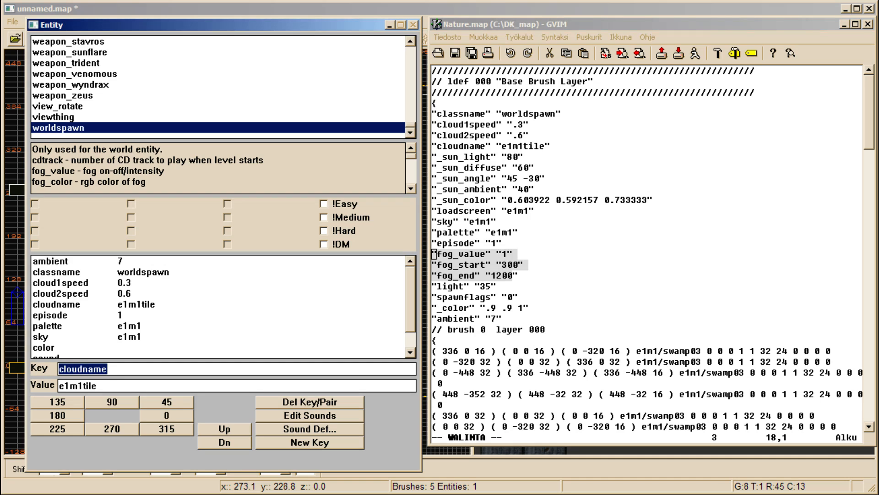
text(fog_value)
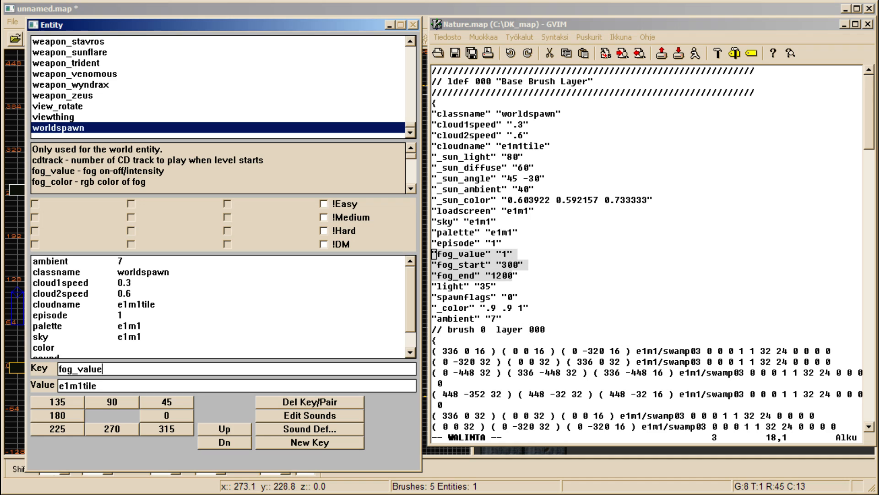
key(Tab)
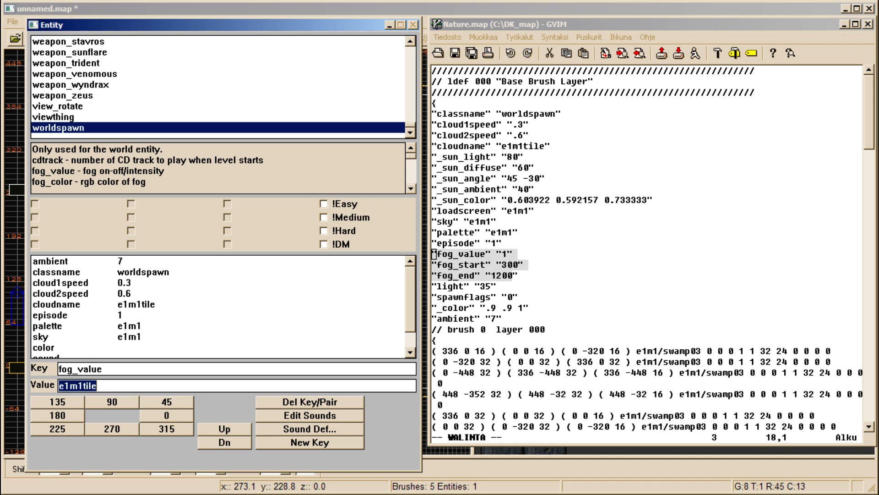
text(1)
key(Return)
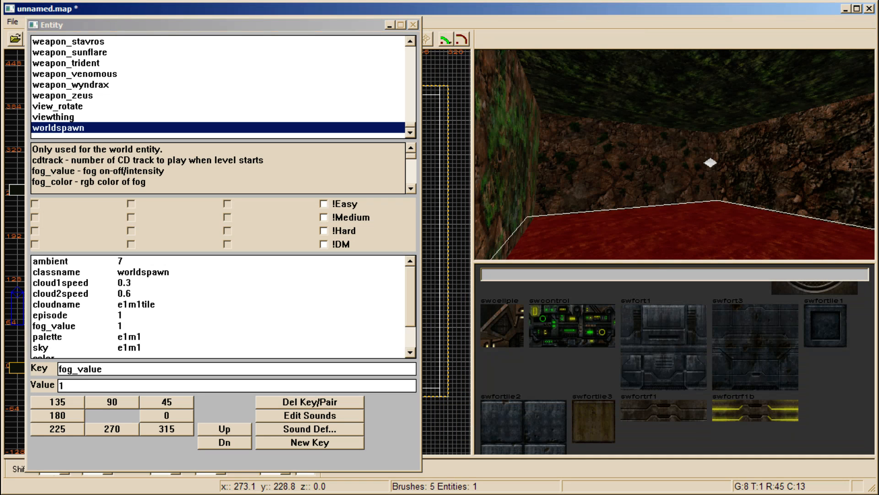
Add the key fog_start with the value 300 to worldspawn, following Nature.map
click(108, 369)
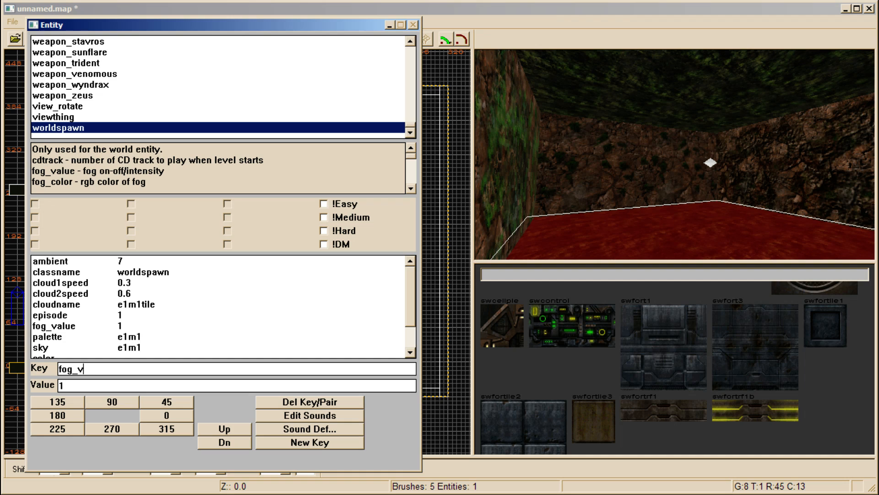
key(alt+Tab)
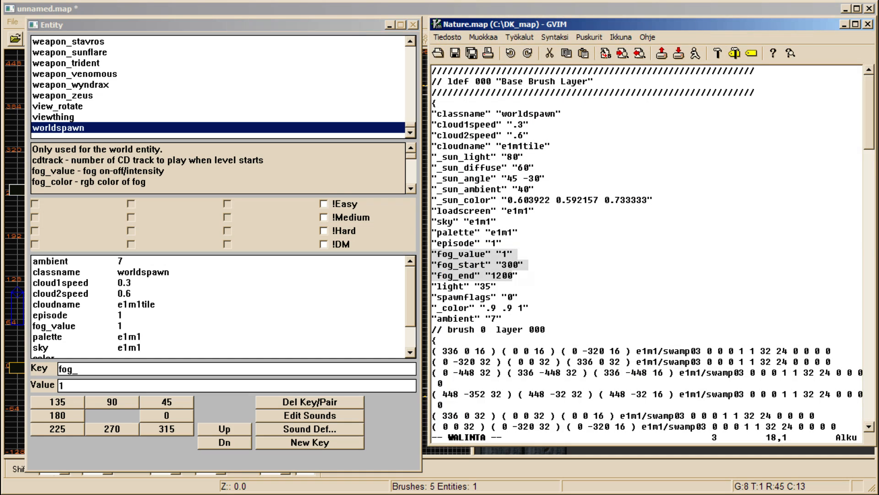
key(alt+Tab)
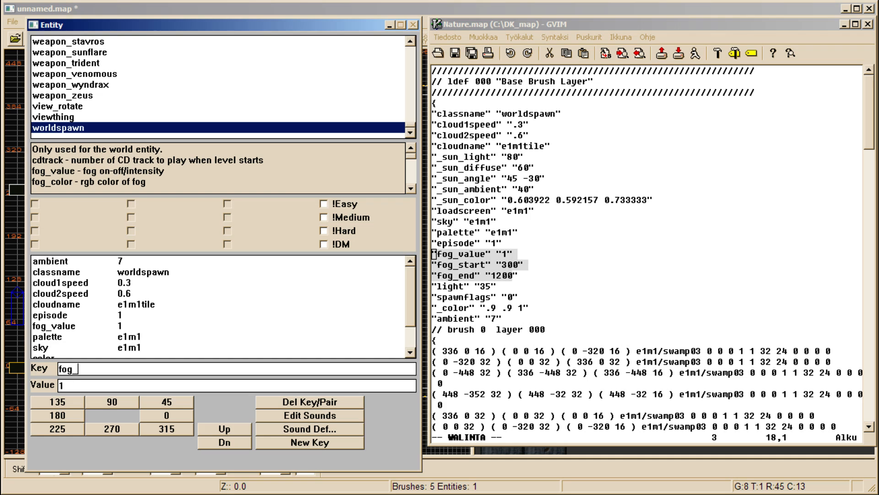
text(start)
key(Tab)
text(300)
key(Return)
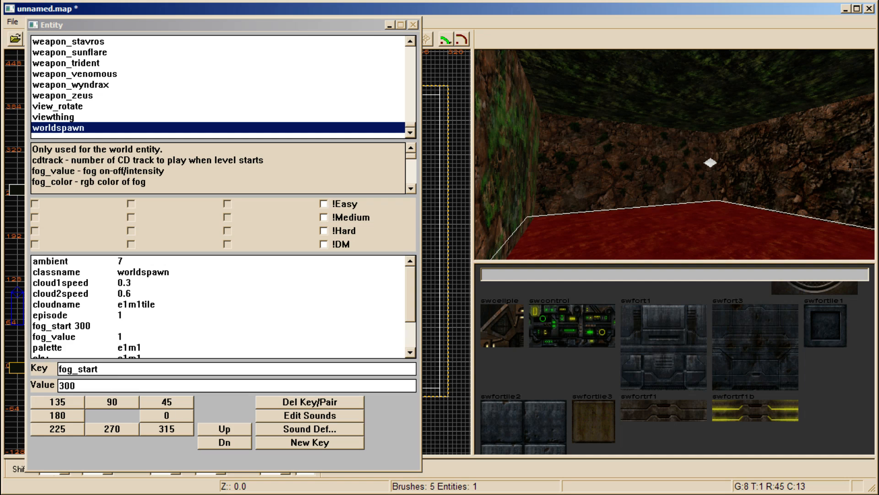
Add the key fog_end with the value 1200 to the worldspawn entity, as in Nature.map
key(alt+Tab)
key(alt+Tab)
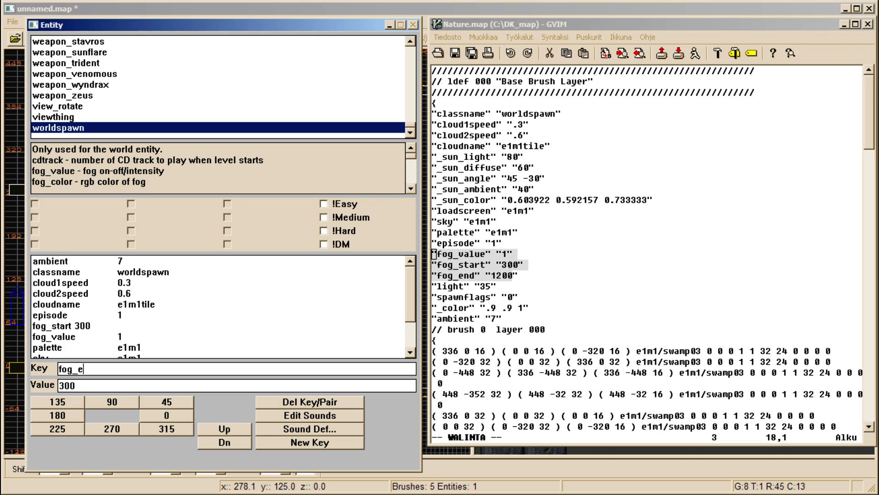
key(Tab)
text(1200)
key(Return)
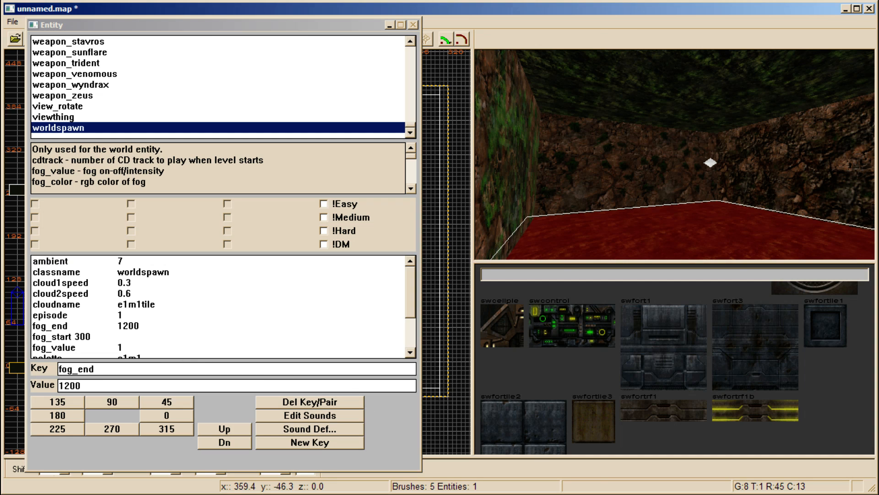
Check Nature.map once more, close the entity editor and deselect the room's floor brush
key(alt+Tab)
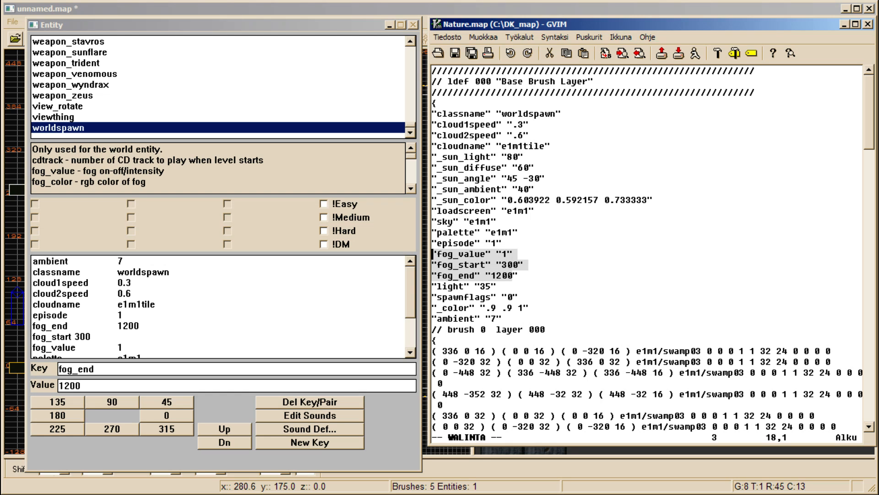
key(alt+Tab)
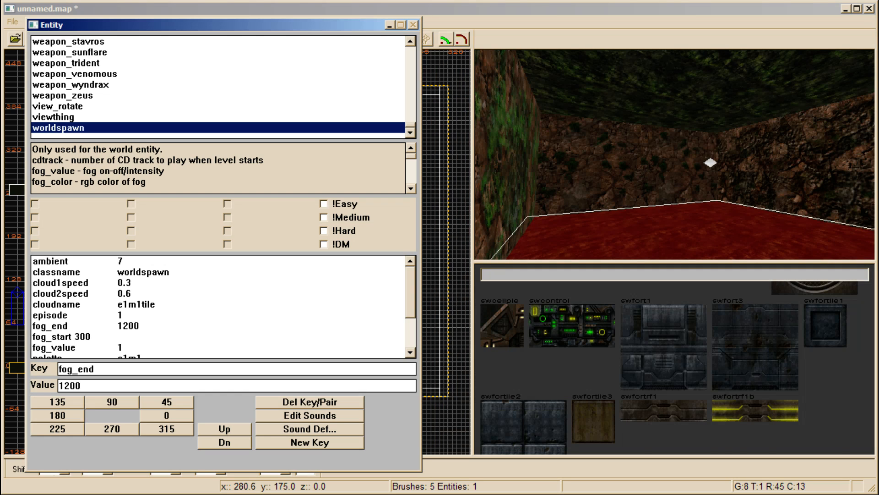
drag(219, 26, 213, 24)
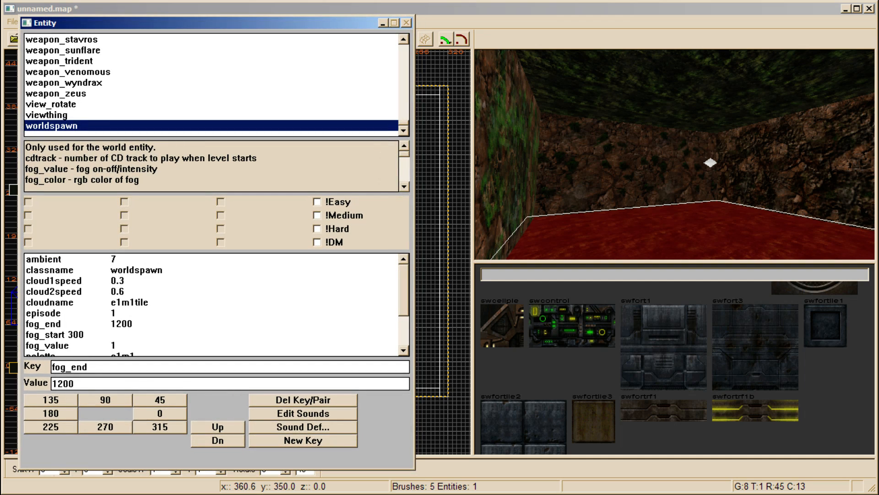
click(442, 17)
key(n)
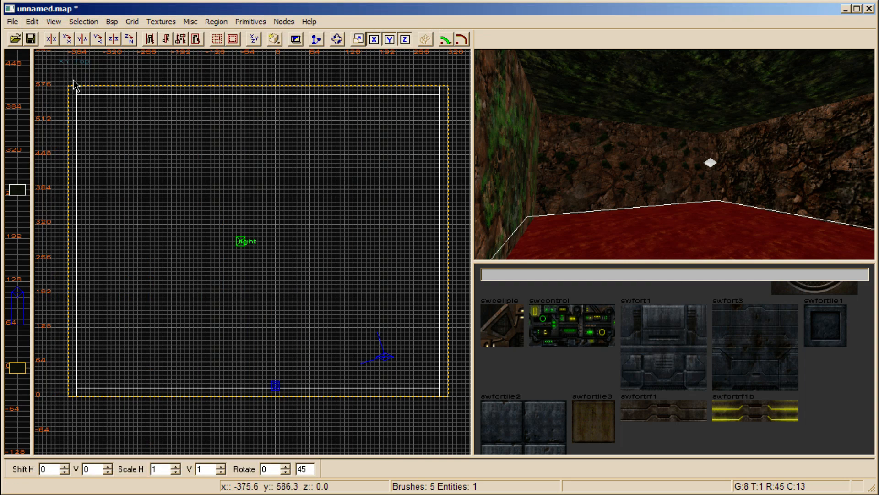
key(Escape)
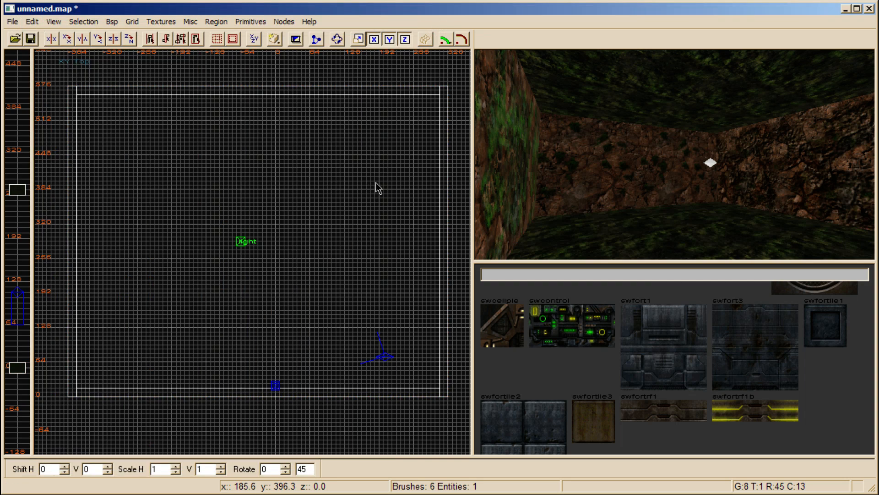
Save the map as box.map in the C:/DK_map folder
click(30, 39)
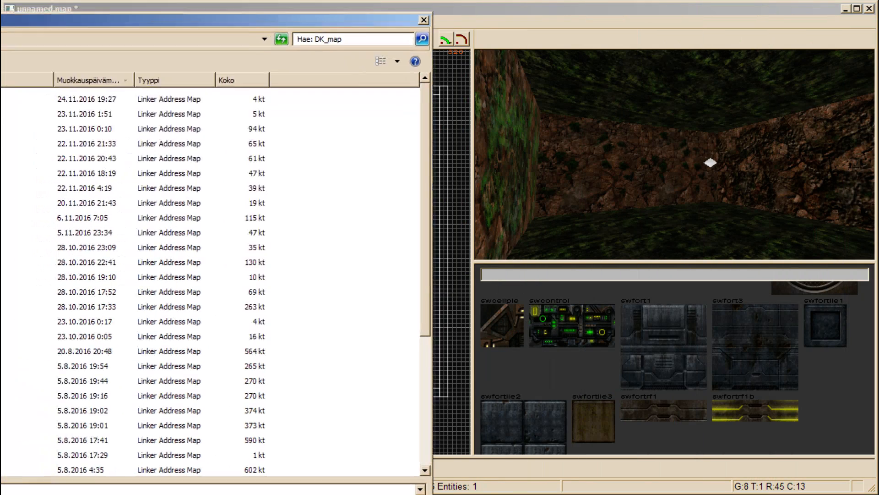
drag(215, 20, 343, 12)
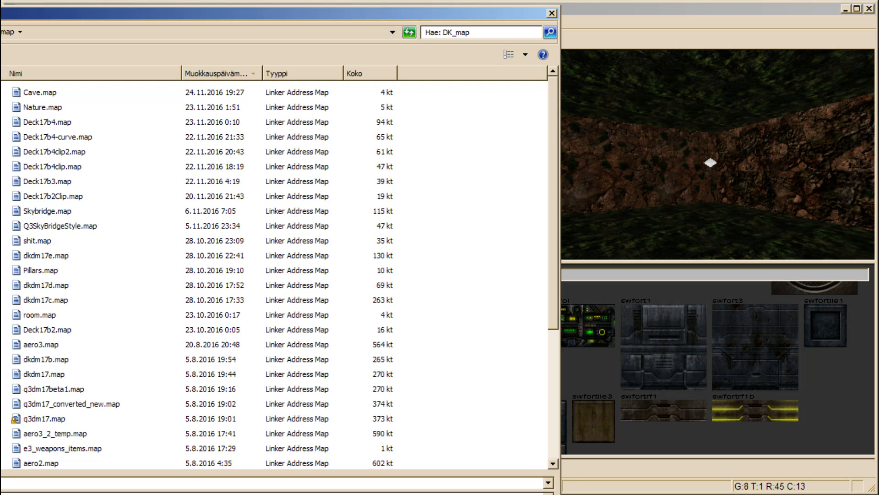
key(Return)
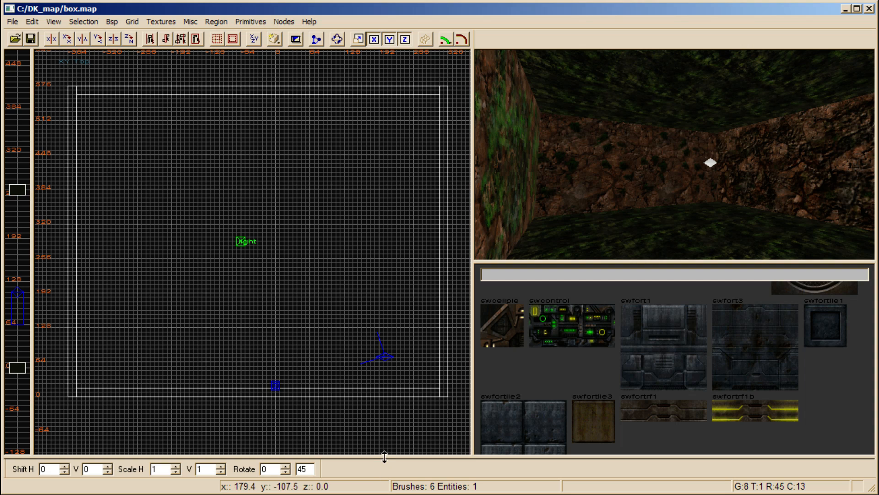
drag(385, 456, 362, 320)
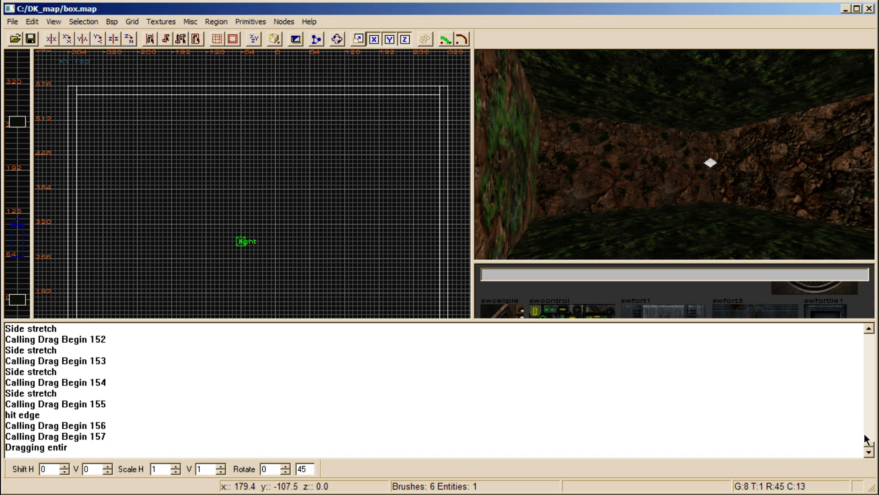
drag(865, 439, 867, 458)
drag(567, 322, 547, 425)
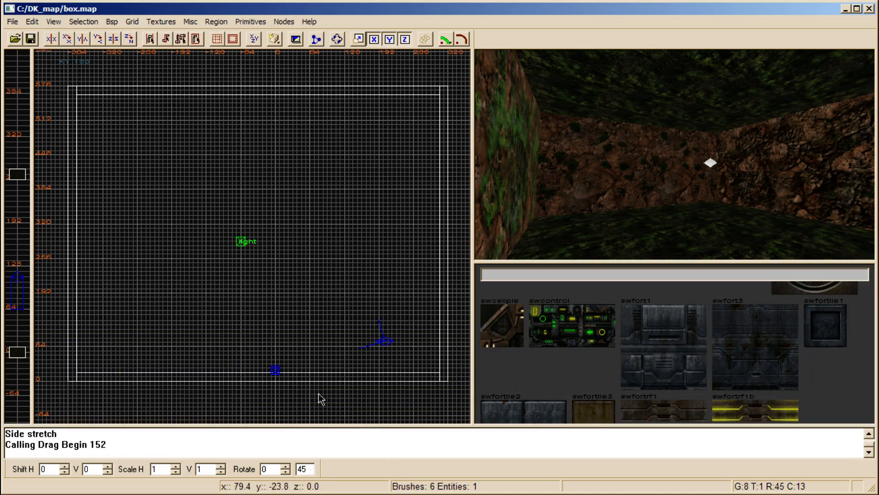
mouse_move(292, 302)
right_down()
mouse_move(275, 286)
mouse_move(288, 319)
mouse_move(285, 308)
right_up()
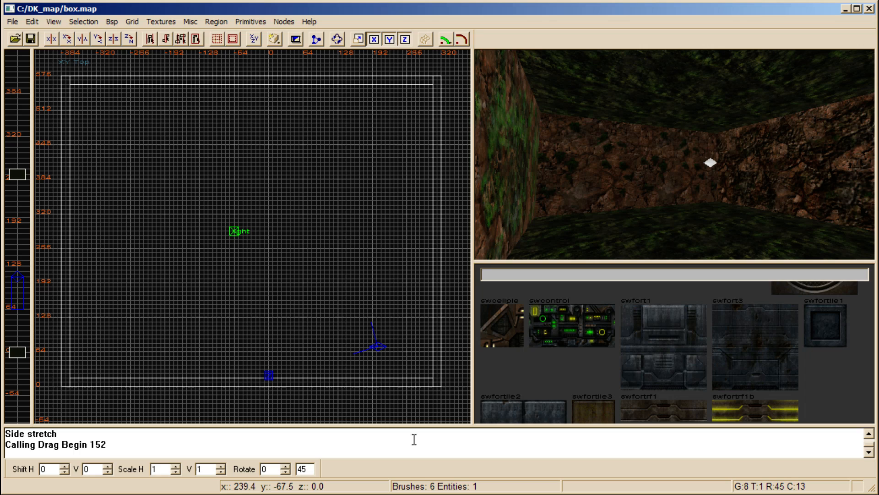
drag(427, 425, 421, 455)
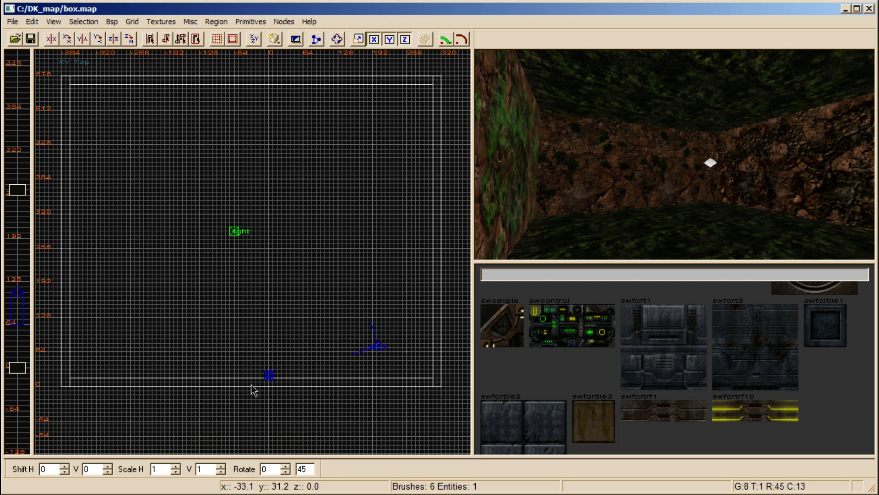
mouse_move(296, 323)
right_down()
mouse_move(292, 342)
mouse_move(301, 329)
right_up()
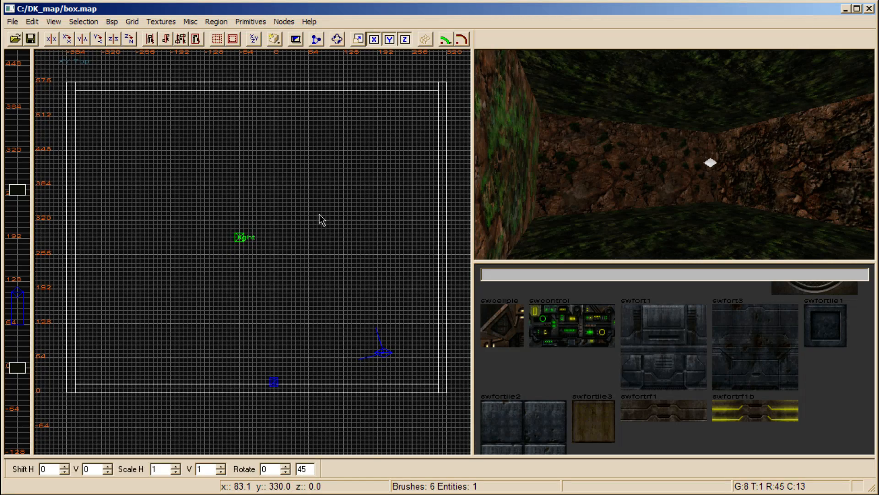
right_drag(320, 220, 323, 214)
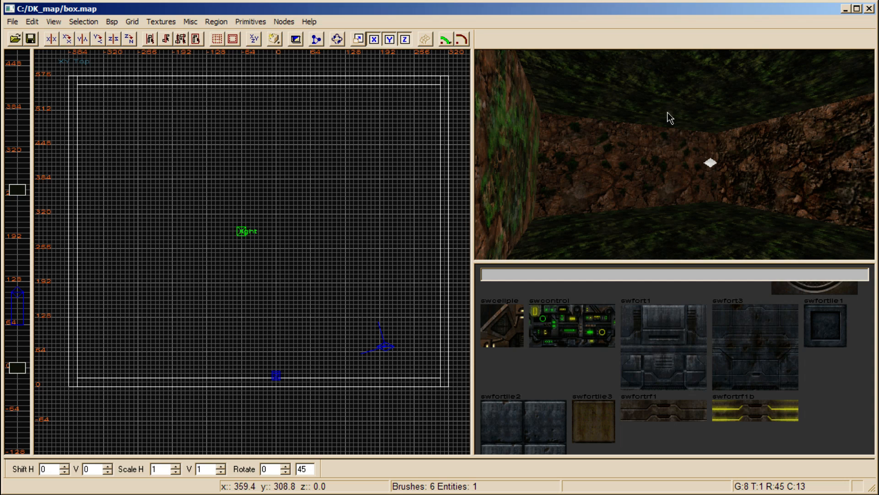
Draw a small brush in the upper middle of the room, raise it off the floor and turn it into an info_player_start entity
mouse_move(277, 211)
mouse_down()
mouse_move(301, 235)
mouse_move(279, 167)
mouse_up()
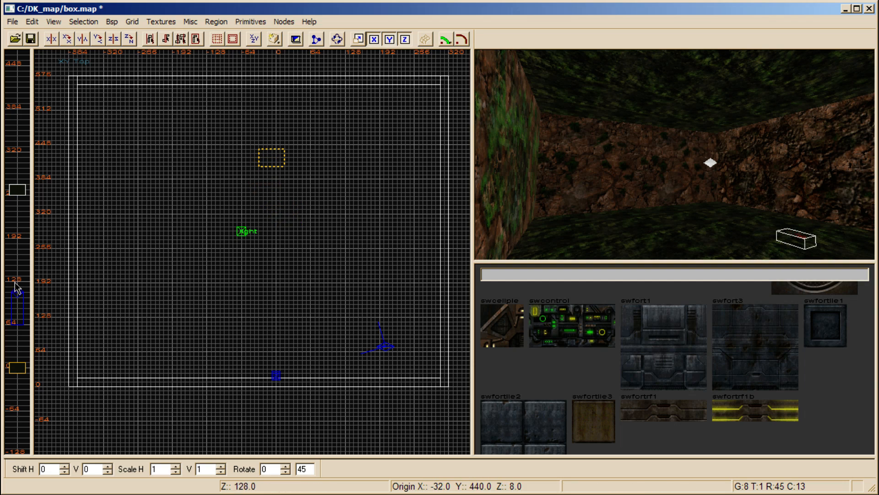
drag(20, 365, 21, 333)
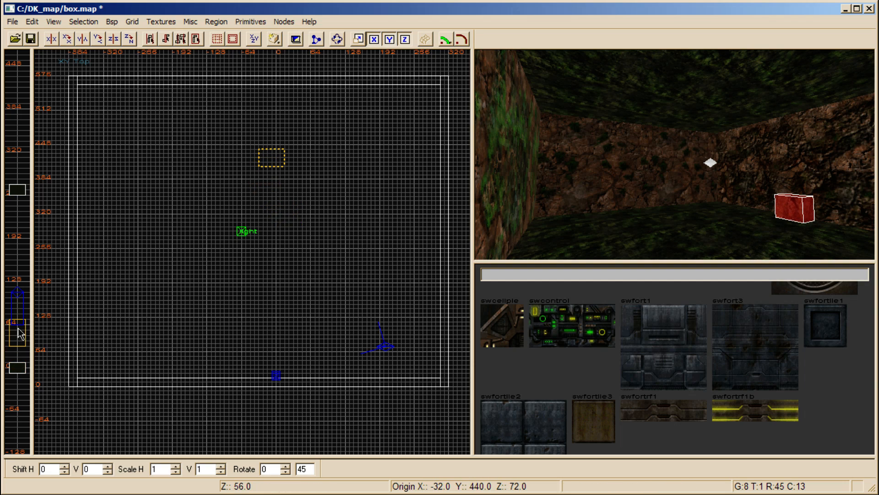
right_click(260, 160)
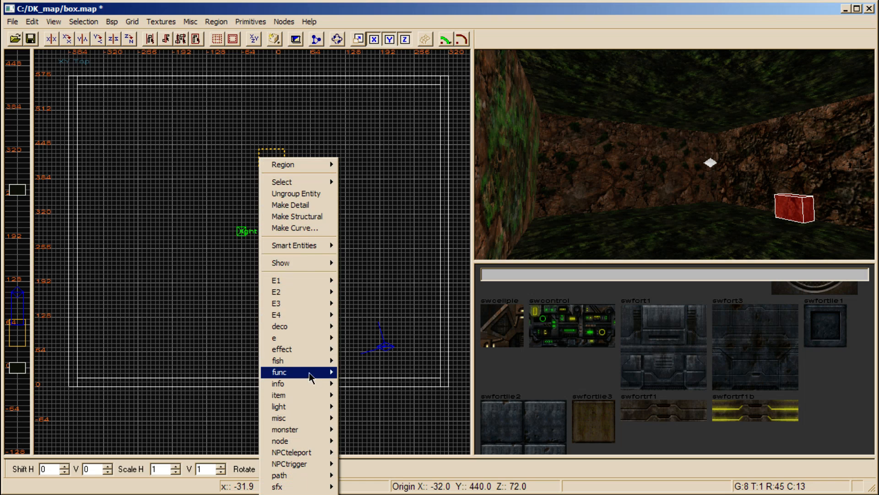
click(304, 144)
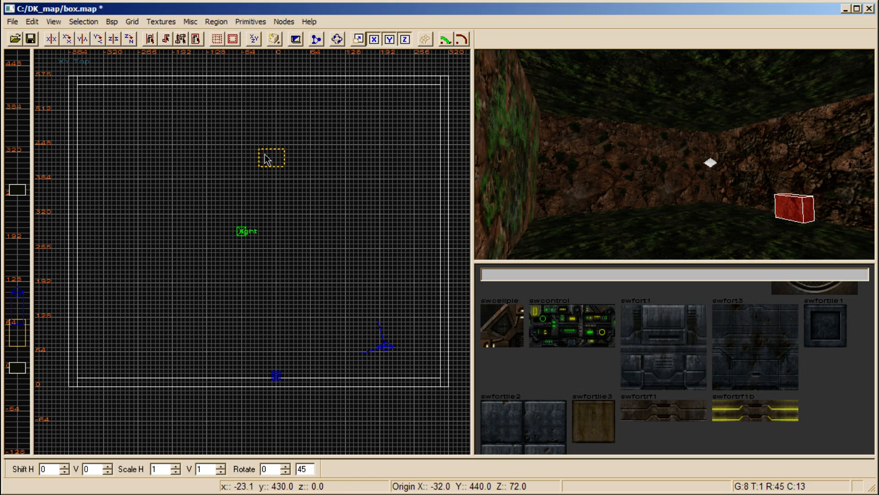
right_click(283, 167)
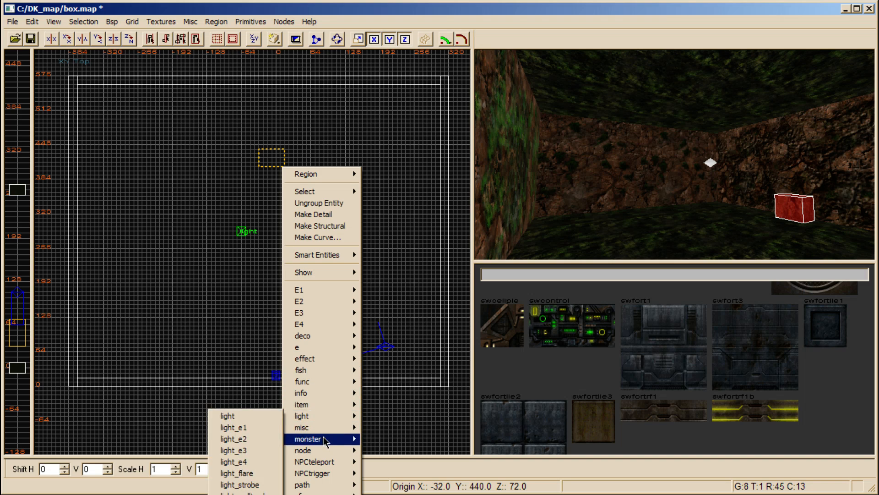
mouse_move(325, 406)
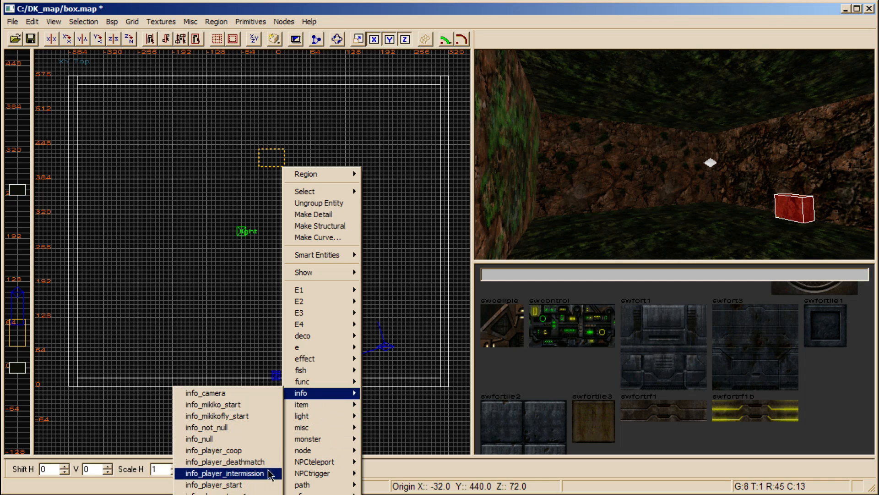
click(241, 488)
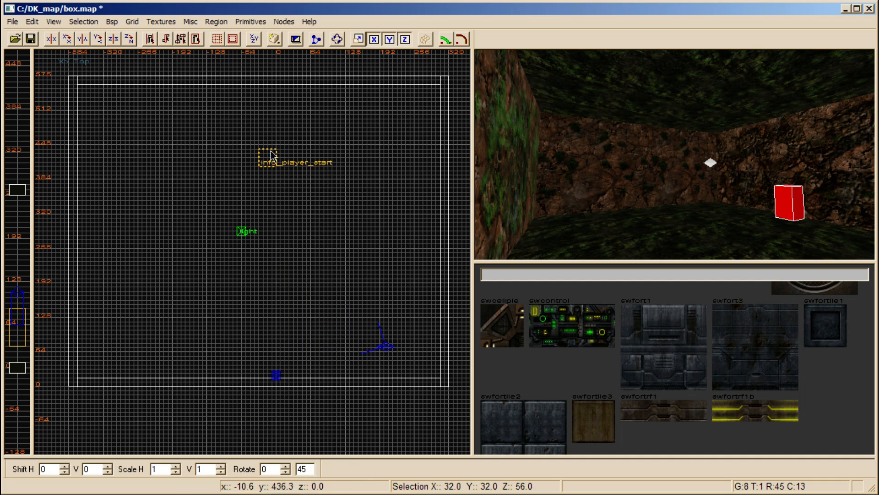
Shift the player start to origin X -16, Y 400, set its angle to 270 and check its direction arrow
drag(284, 164, 276, 181)
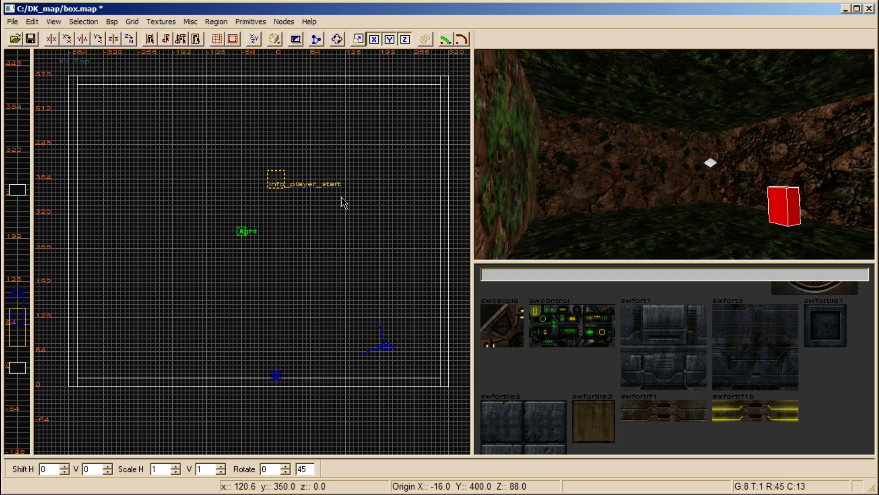
key(n)
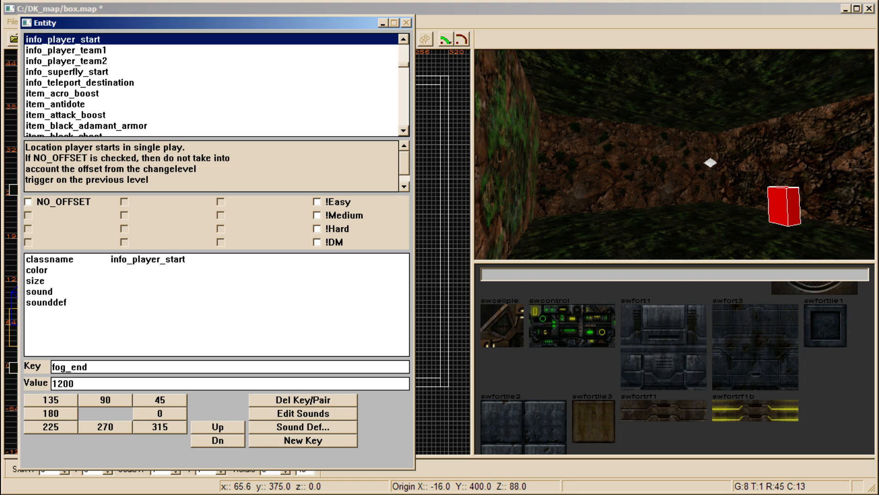
click(106, 428)
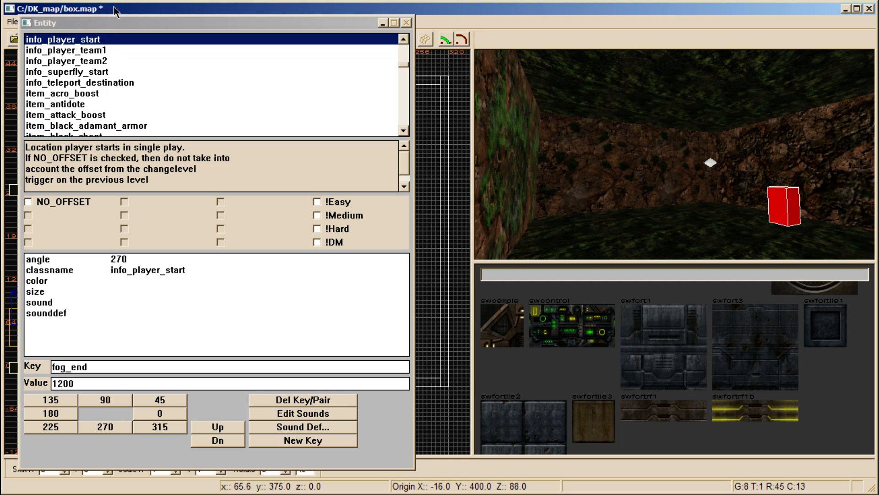
key(n)
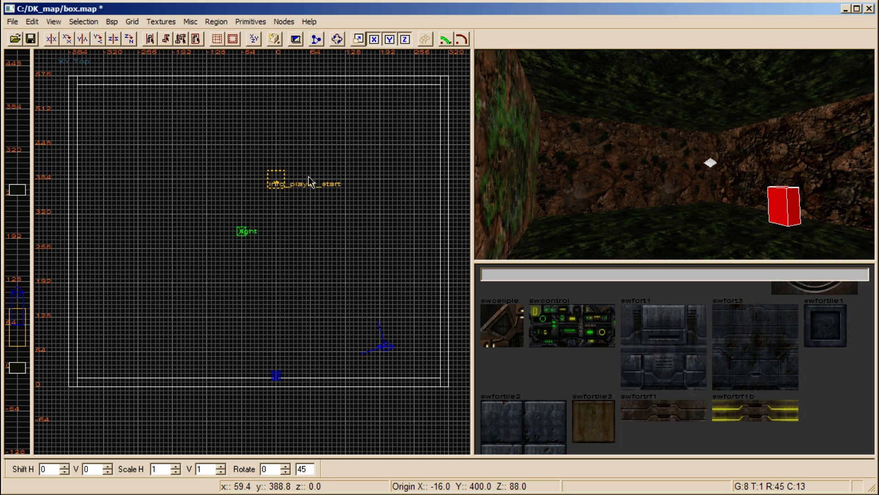
scroll(314, 190, down, 1)
scroll(320, 188, up, 2)
scroll(337, 169, up, 7)
right_drag(336, 168, 311, 303)
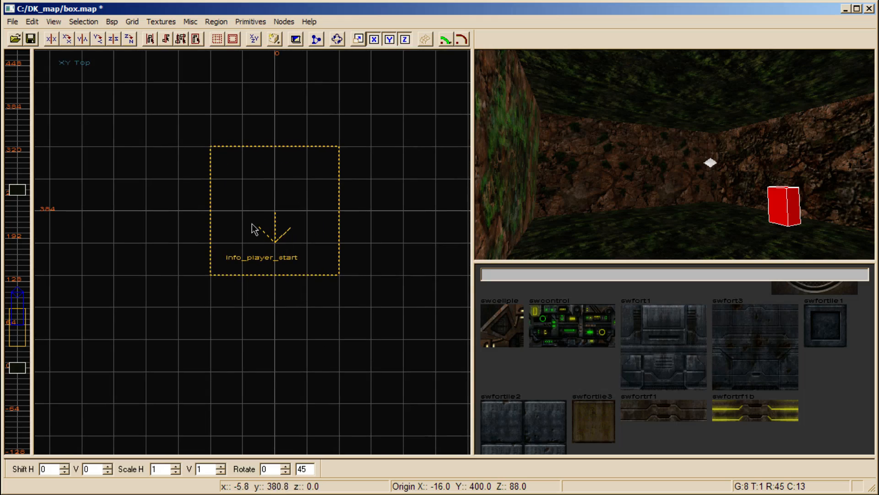
scroll(337, 263, down, 4)
scroll(360, 222, down, 2)
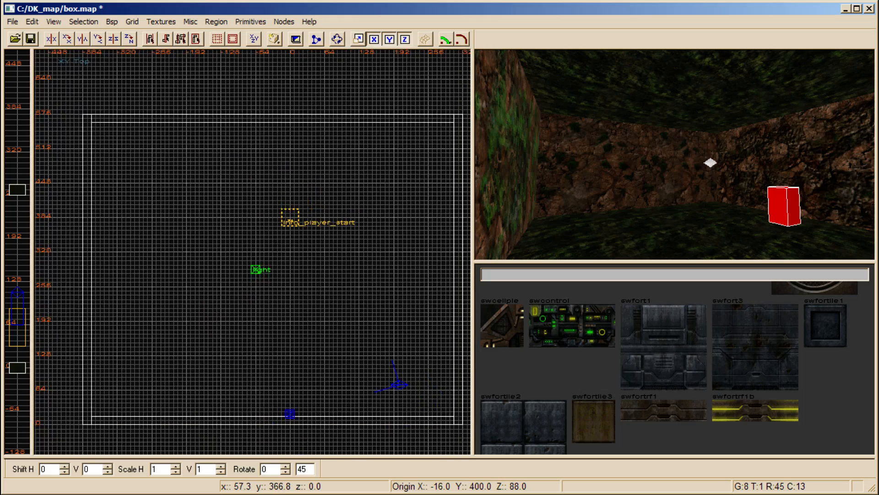
Move the player start near the room's north wall at origin Y 528 and lower it to origin Z 72
right_drag(360, 222, 326, 210)
drag(262, 210, 268, 147)
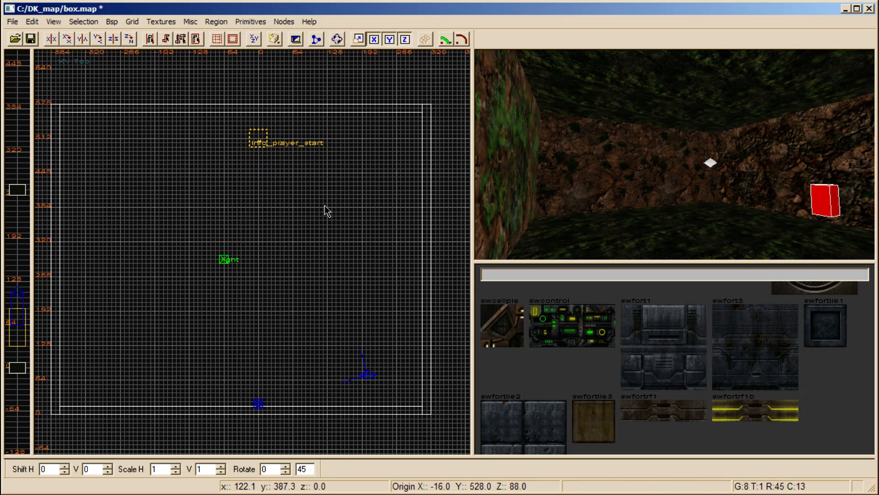
drag(24, 338, 24, 346)
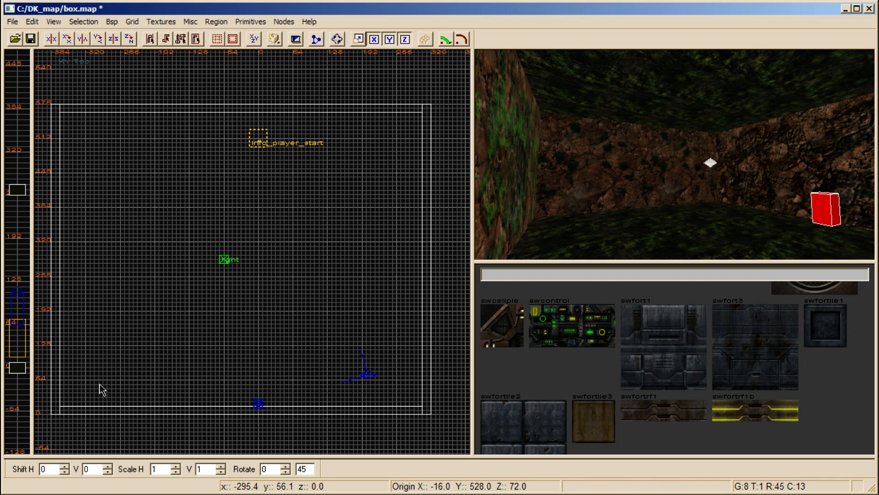
key(Escape)
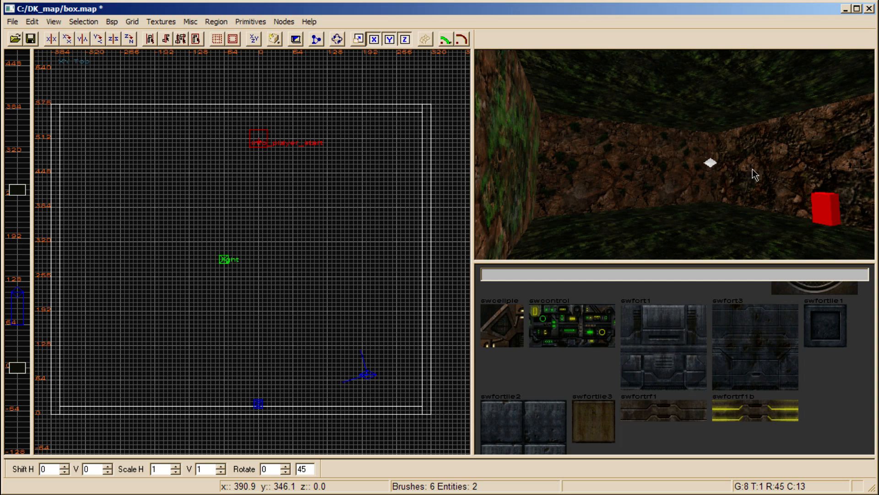
Open the ceiling brush in the surface inspector and apply the sky surface flag to it
shift+click(707, 118)
key(Escape)
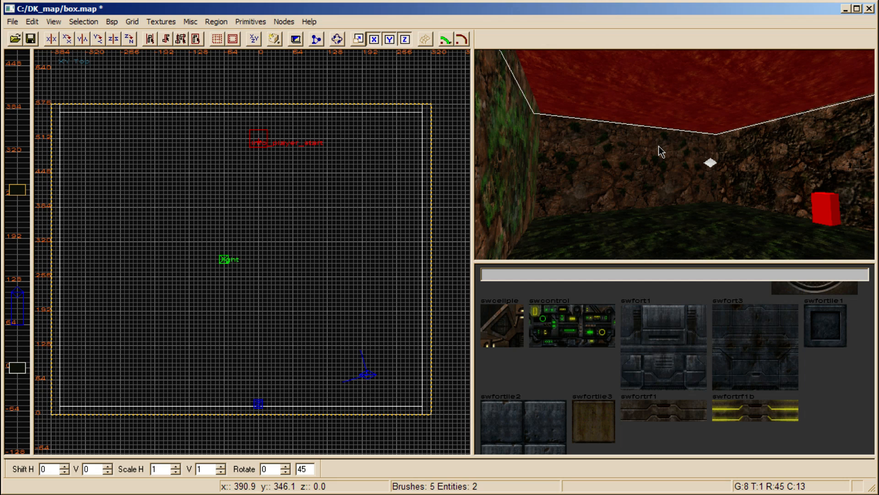
key(s)
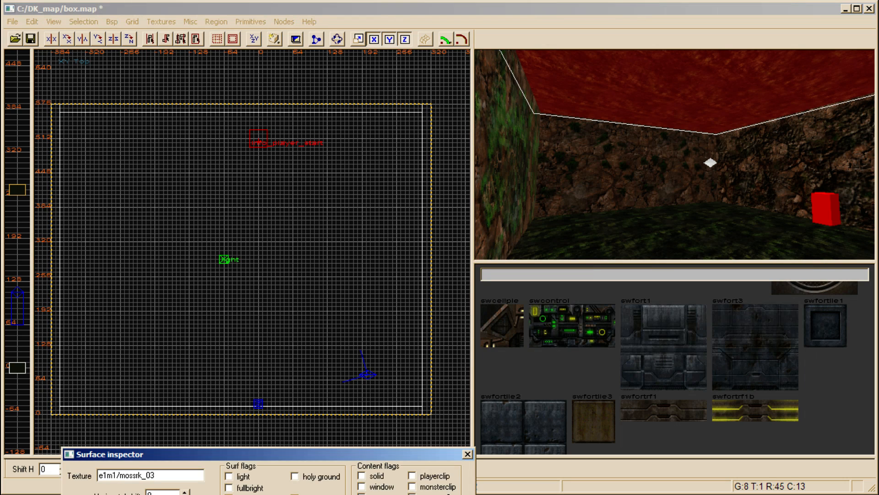
drag(274, 454, 264, 67)
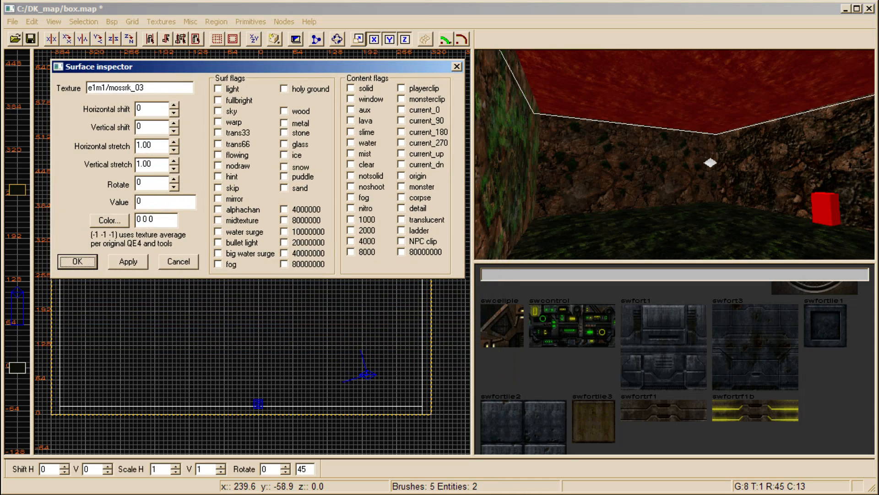
click(218, 111)
click(129, 261)
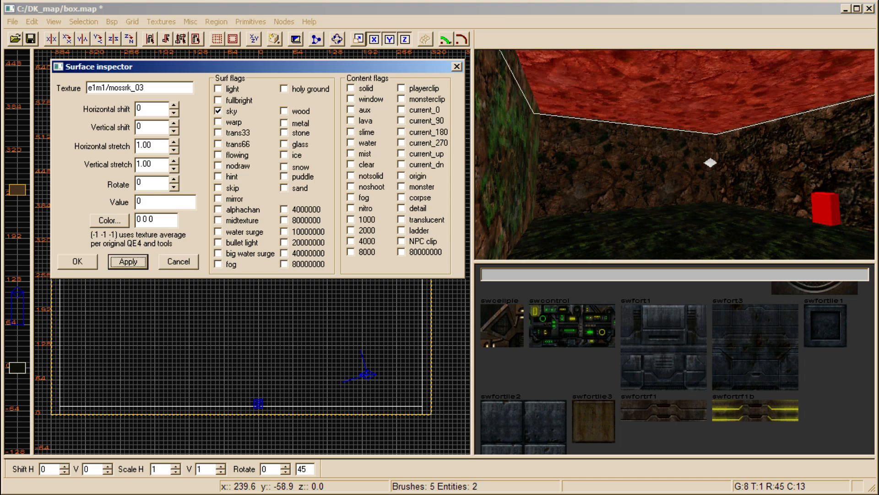
Texture the ceiling brush with e1m1/sky2a, apply the sky surface flag with it, and save the map
right_drag(730, 351, 732, 355)
click(636, 399)
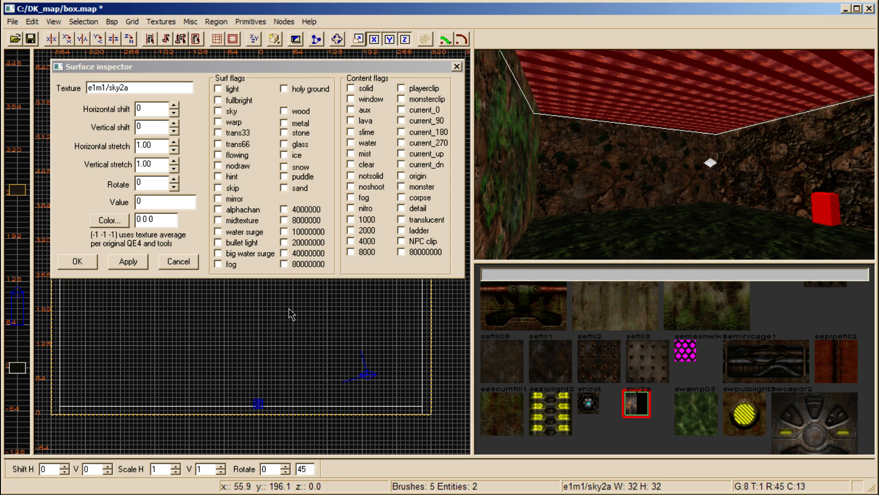
click(138, 264)
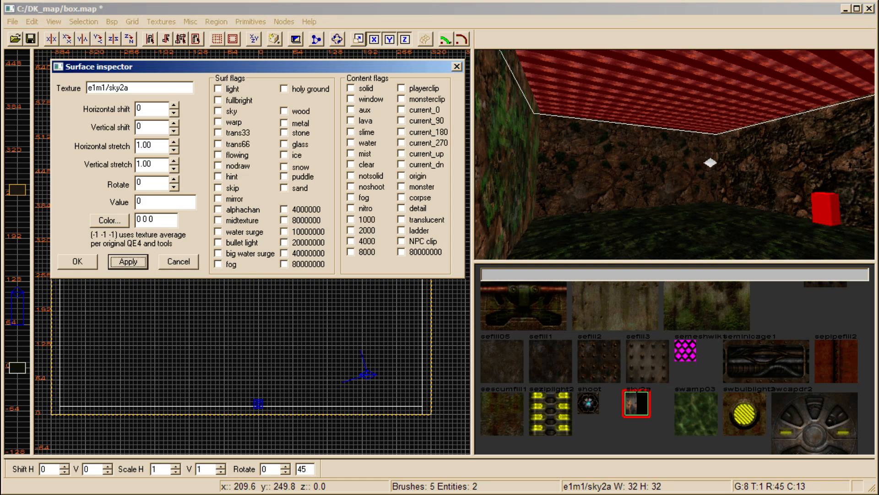
click(218, 111)
click(128, 262)
click(78, 261)
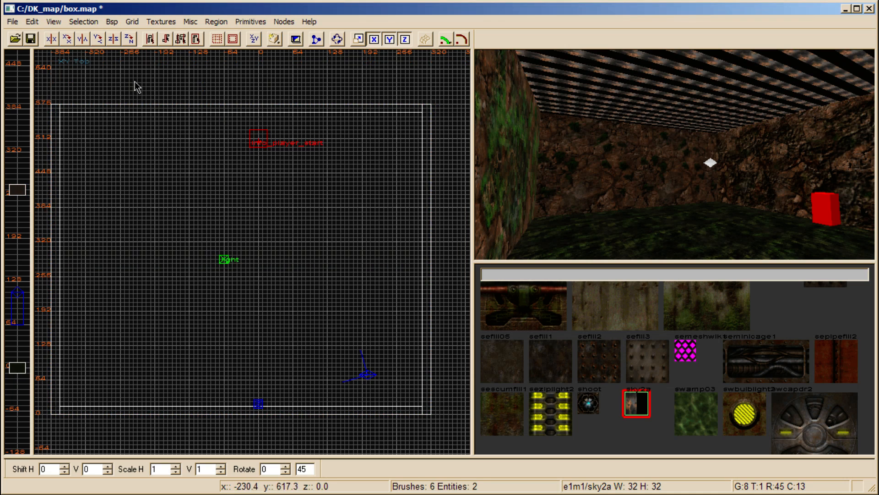
click(30, 38)
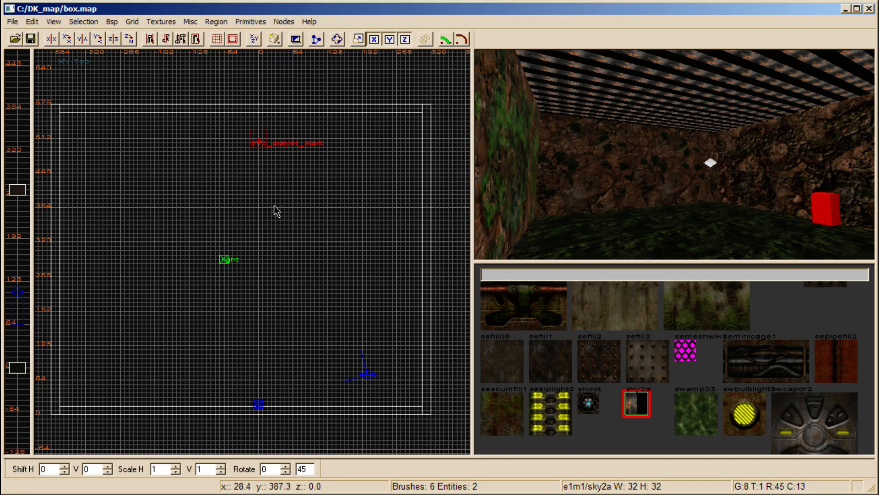
Draw a rectangular brush in the room's northwest corner, texture it with e1m1/swamp03 and lower it to origin Z 24 at the floor
right_drag(342, 245, 354, 221)
mouse_move(188, 169)
mouse_down()
mouse_move(321, 245)
mouse_move(170, 141)
mouse_up()
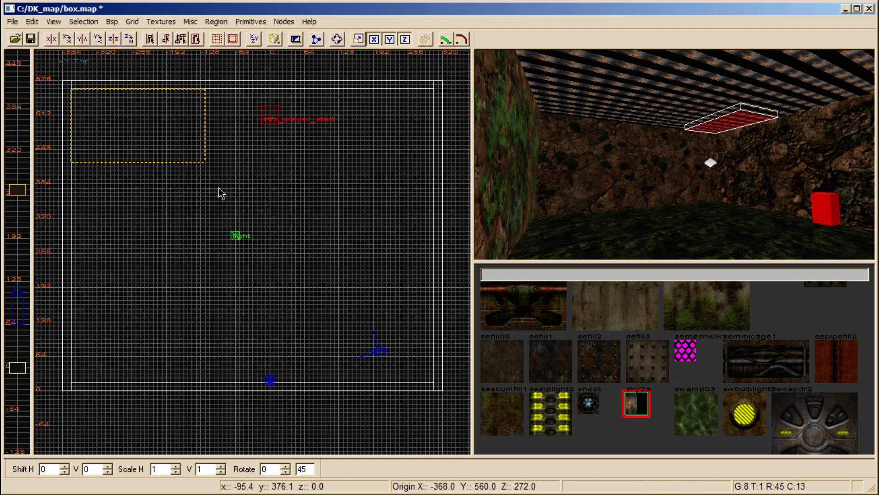
click(709, 411)
drag(17, 190, 9, 337)
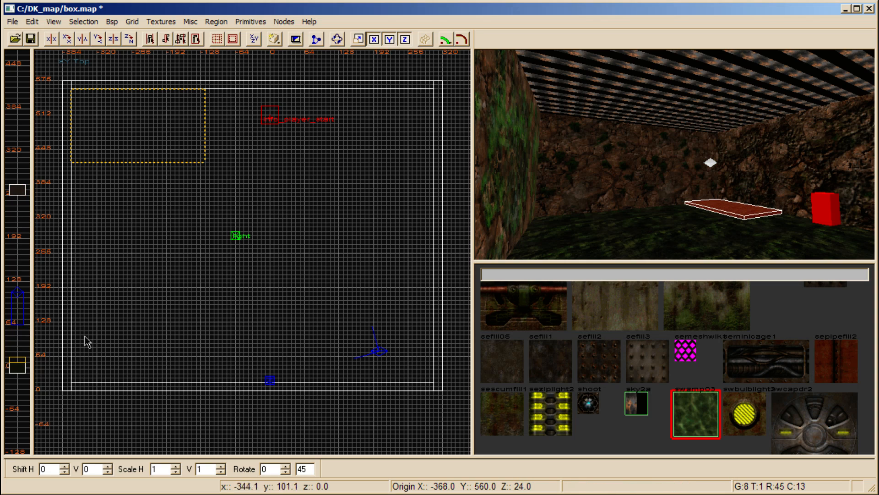
Stretch the swamp03 brush to the room's south and east walls so it covers the whole floor
drag(182, 180, 181, 395)
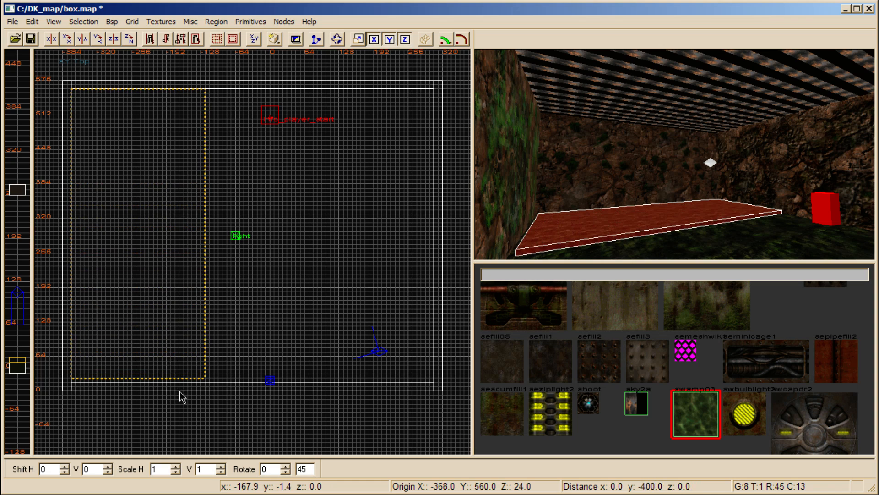
drag(250, 288, 467, 279)
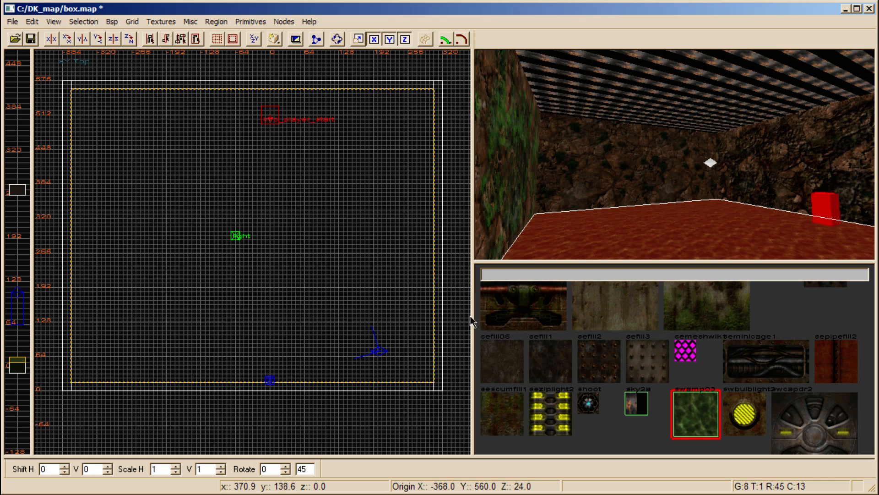
scroll(696, 402, down, 3)
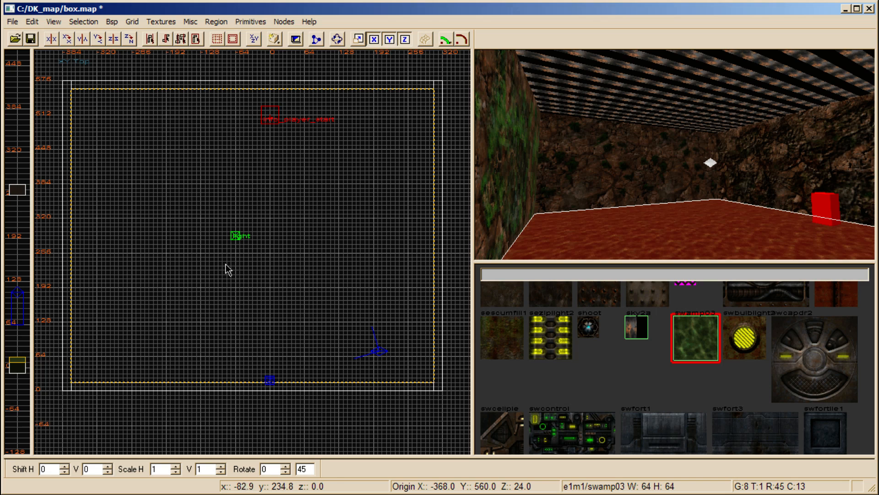
Apply the trans33 and warp surface flags and the water content flag to the swamp03 brush
key(s)
drag(356, 70, 349, 228)
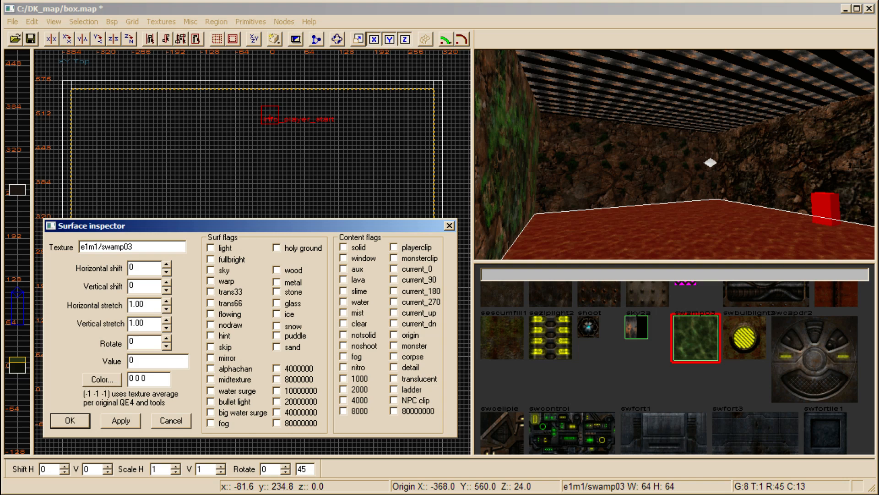
click(211, 292)
click(344, 301)
click(121, 420)
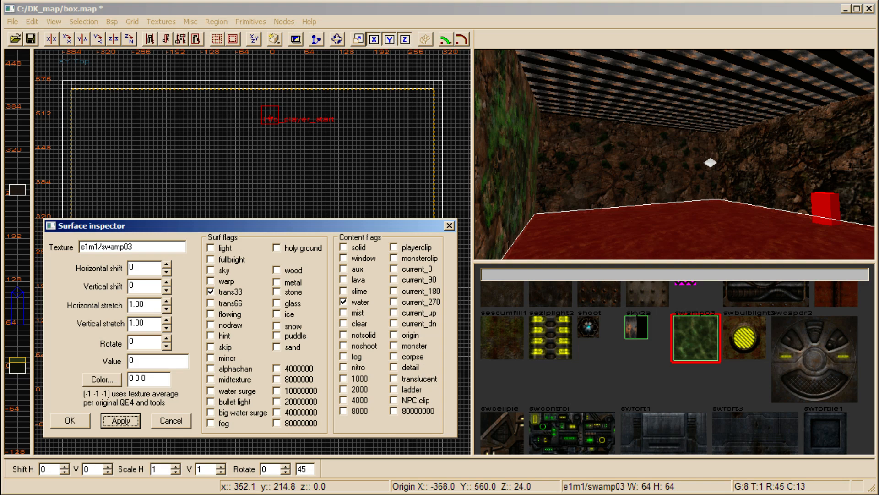
click(210, 280)
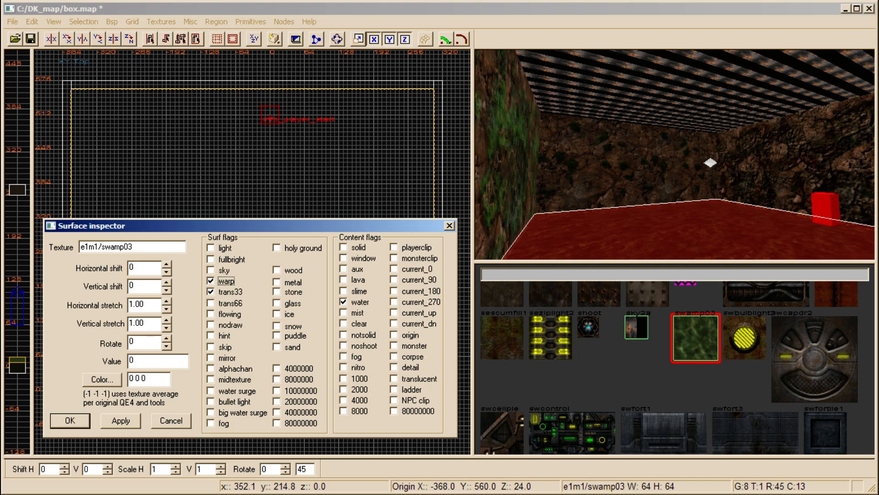
click(121, 420)
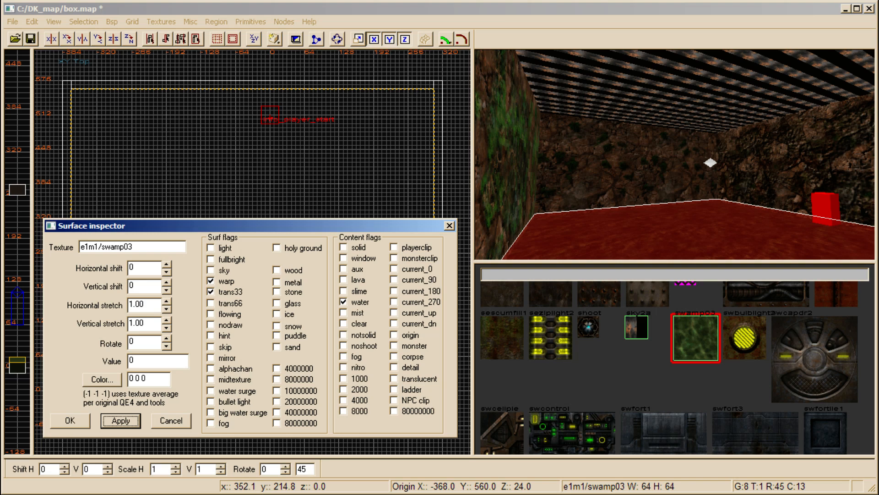
click(87, 420)
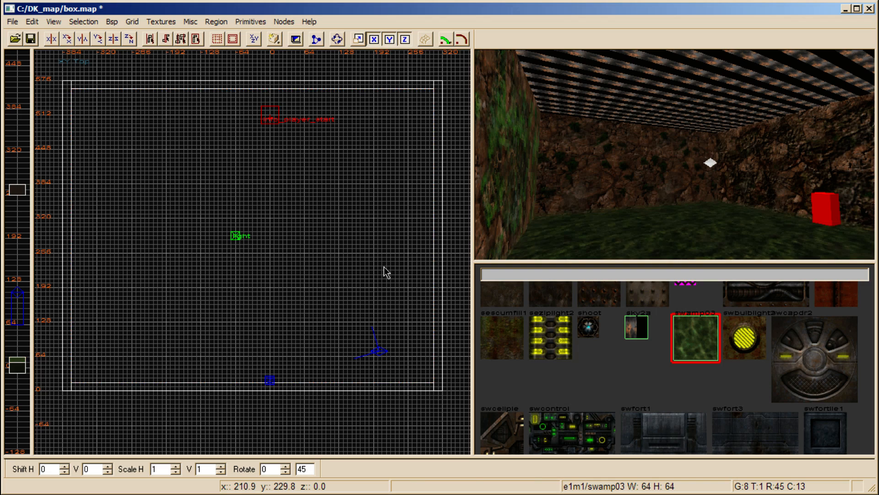
Examine the floor brush from below and check its surface and content flags in the surface inspector
mouse_move(681, 208)
right_down()
mouse_move(702, 143)
mouse_move(716, 147)
right_up()
key(c)
key(c)
key(c)
key(c)
key(c)
key(c)
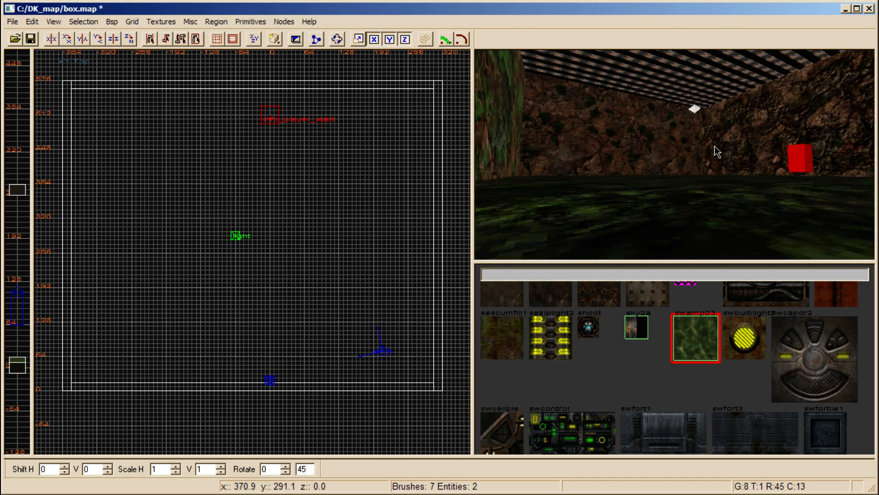
key(a)
shift+click(694, 144)
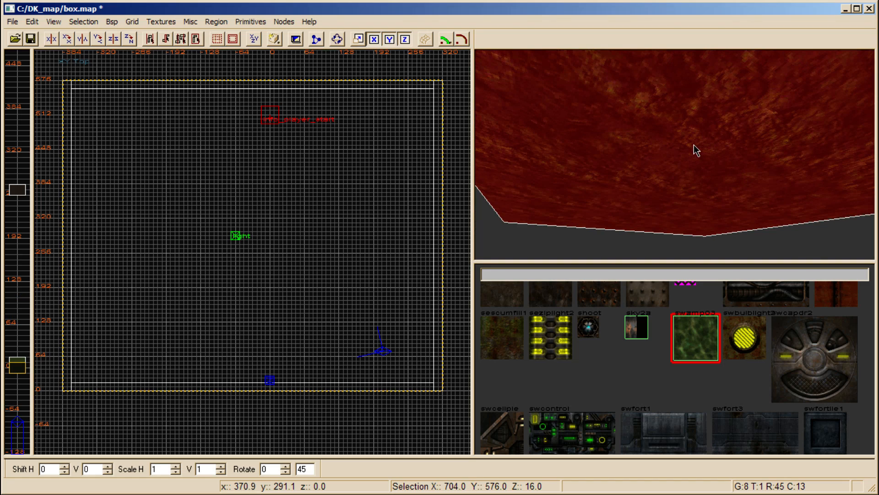
key(s)
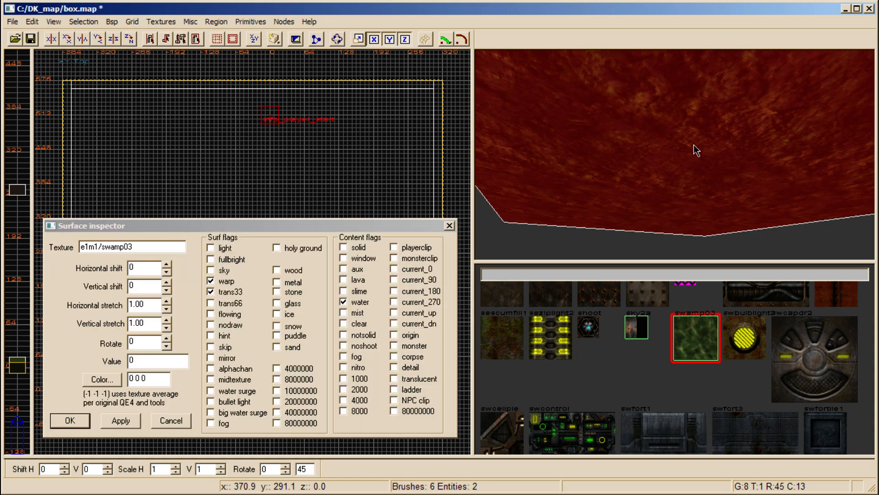
key(Escape)
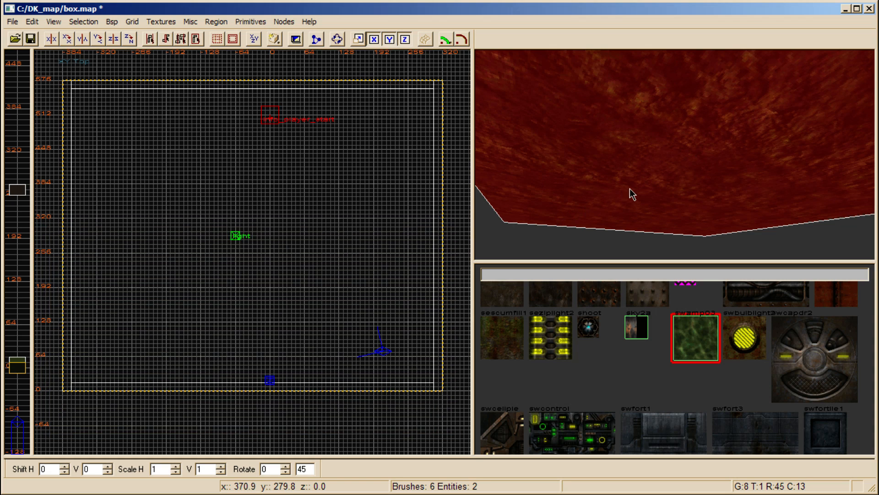
key(Escape)
shift+click(645, 190)
key(s)
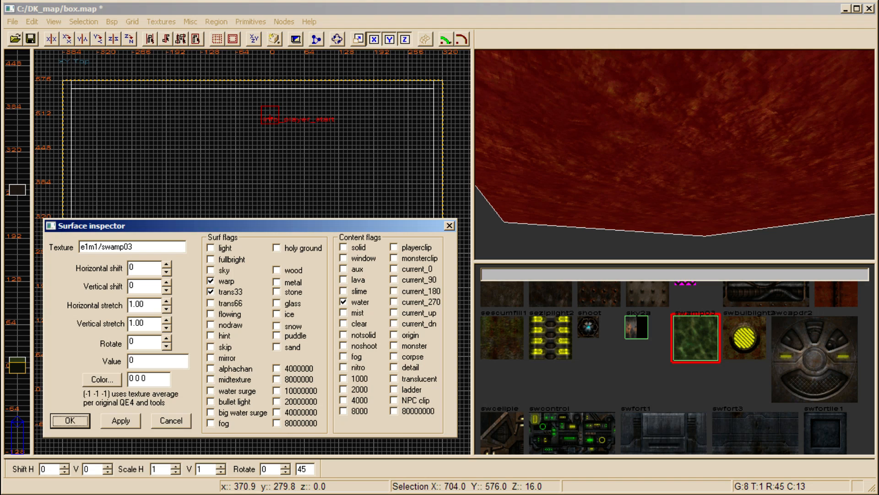
click(449, 226)
key(Escape)
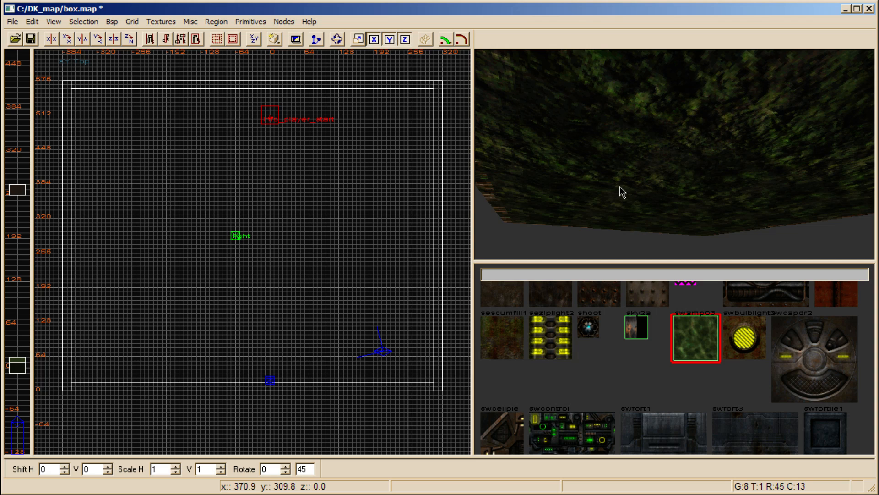
Select the swamp03 brush above the floor and raise it by 120 units to origin Z 136
key(d)
key(d)
key(d)
key(d)
key(d)
key(z)
key(z)
shift+click(649, 190)
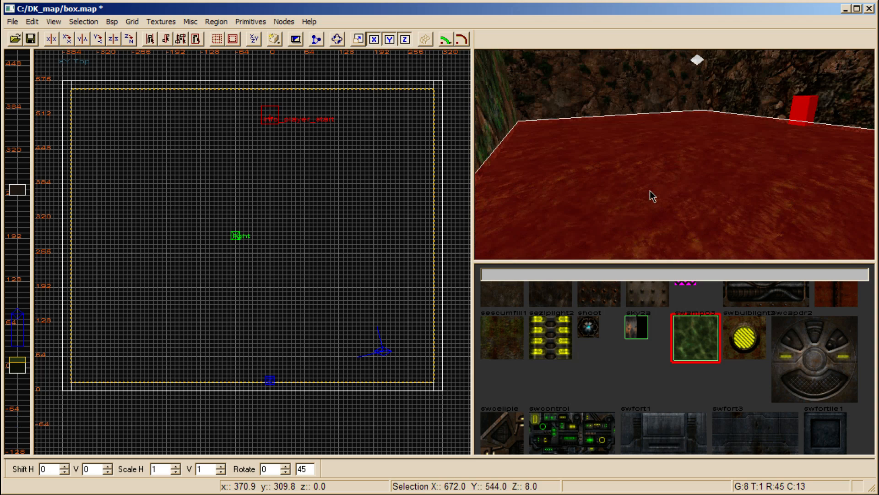
drag(23, 367, 36, 280)
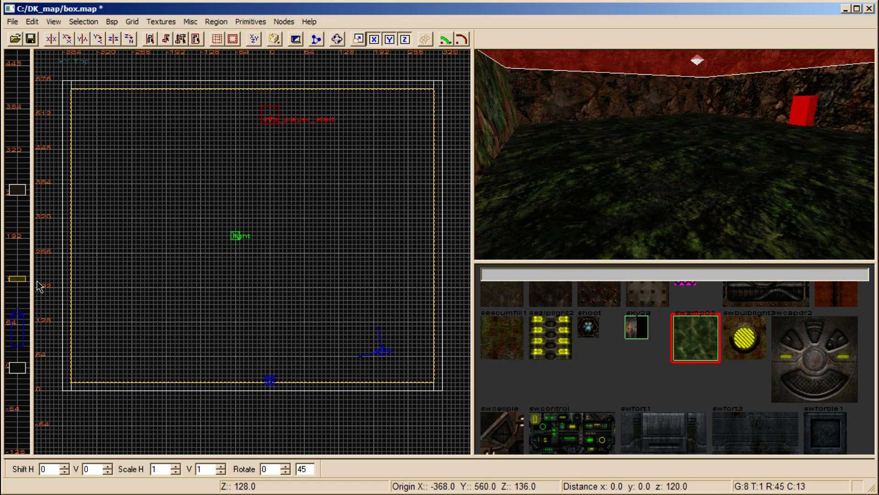
Check the flags of the floor brush in the surface inspector and deselect the brush
key(Escape)
shift+click(599, 195)
key(s)
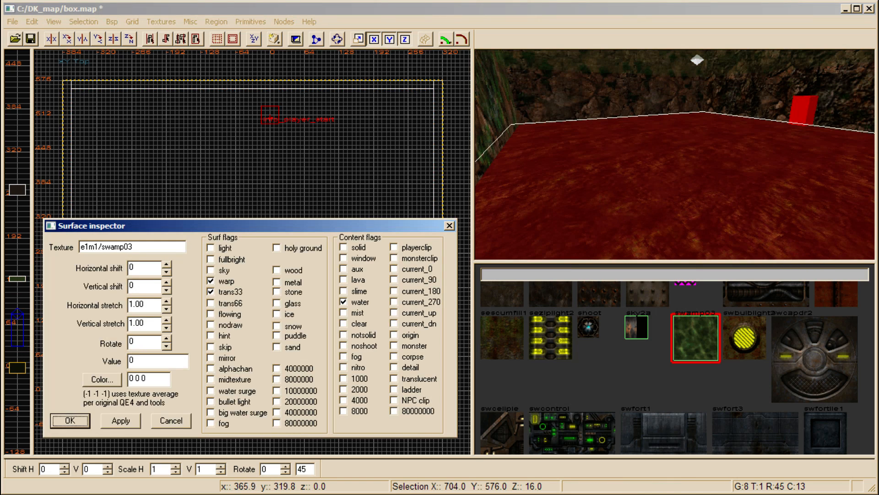
click(452, 226)
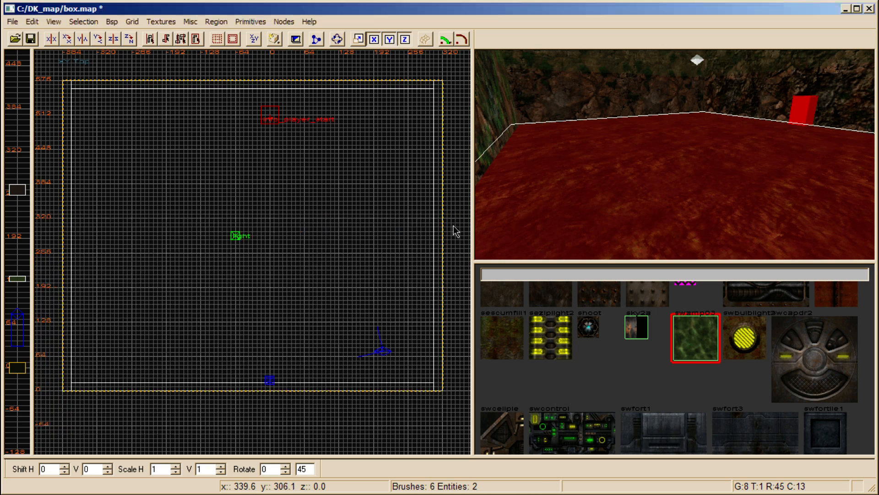
key(Escape)
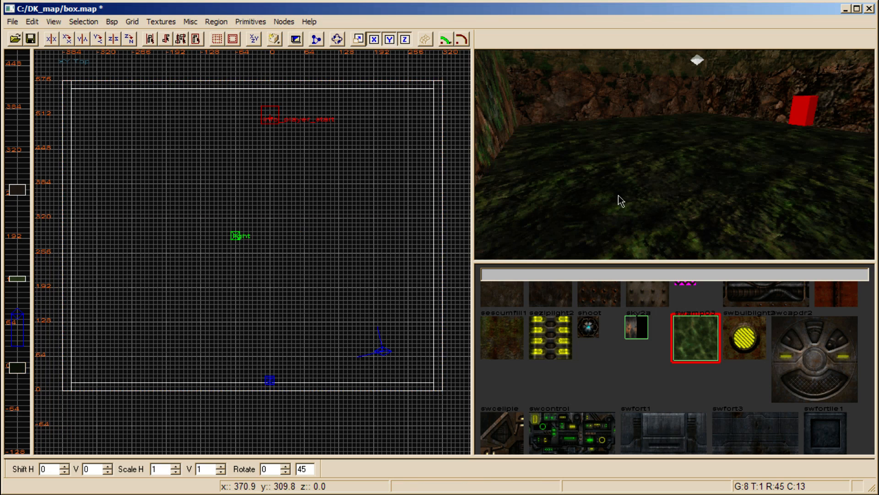
Select the floor and wall faces one at a time to examine which texture each carries
shift+click(672, 181)
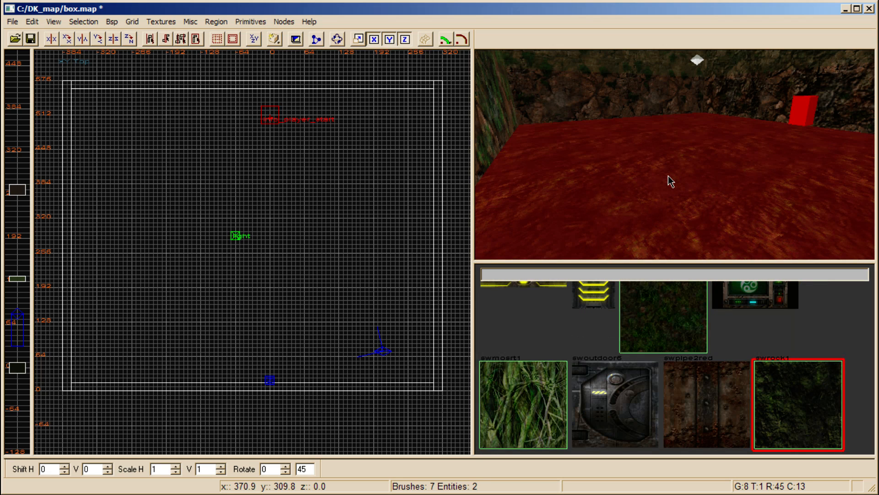
shift+click(604, 110)
shift+click(614, 157)
shift+click(743, 106)
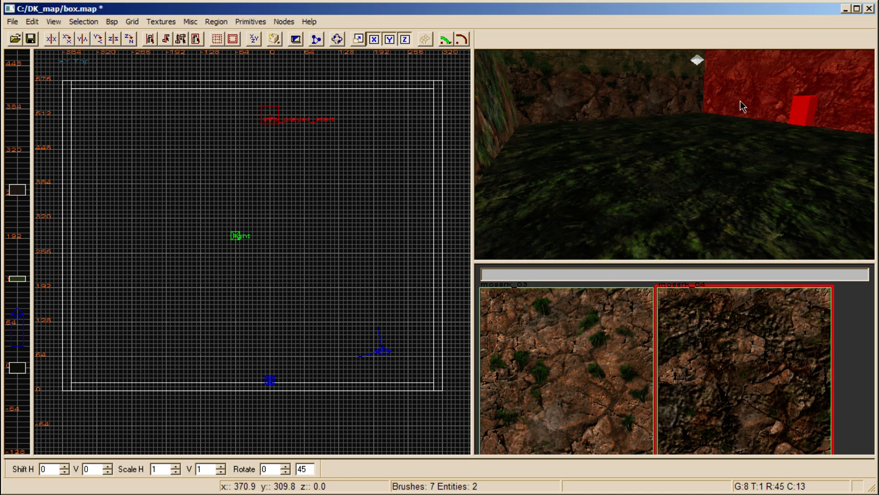
ctrl+shift+click(649, 82)
ctrl+shift+click(584, 131)
ctrl+shift+click(798, 111)
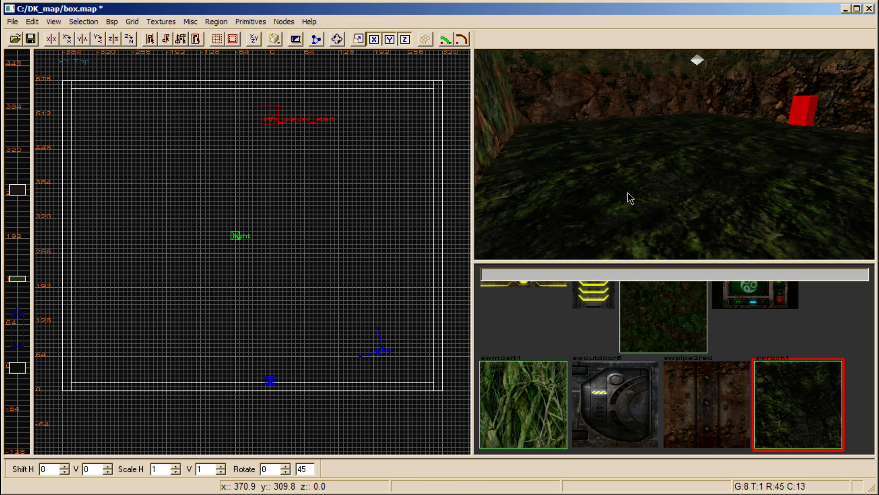
Draw a box brush on the floor southeast of the light, about 88 by 80 units and 32 units high
mouse_move(268, 255)
mouse_down()
mouse_move(354, 326)
mouse_move(304, 295)
mouse_up()
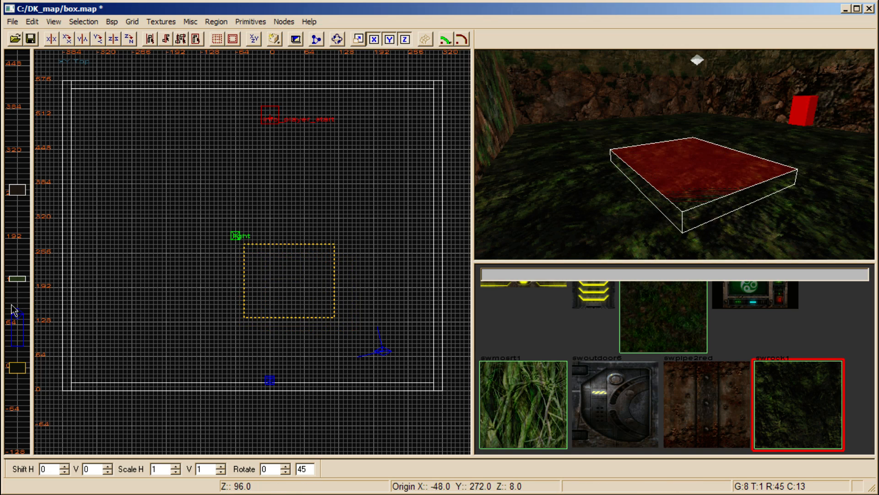
drag(27, 361, 30, 303)
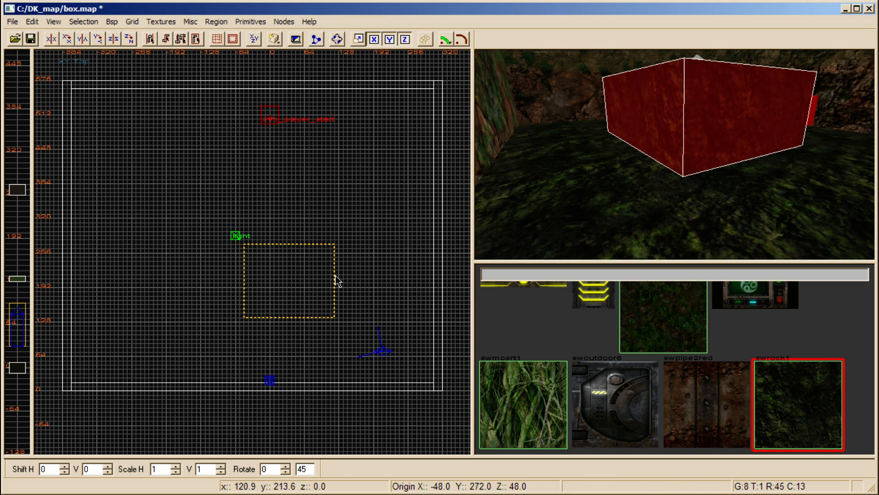
drag(336, 280, 304, 305)
mouse_move(263, 265)
mouse_down()
mouse_move(281, 309)
mouse_move(324, 314)
mouse_move(298, 288)
mouse_up()
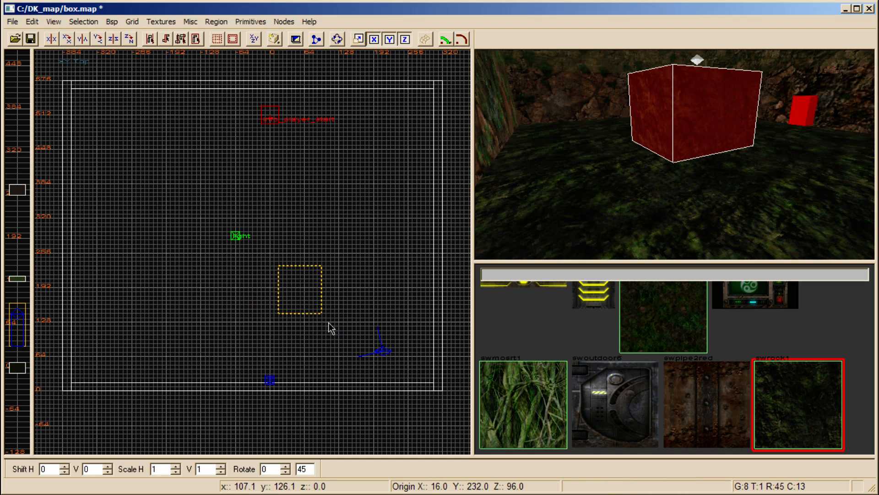
drag(24, 316, 20, 340)
key(Escape)
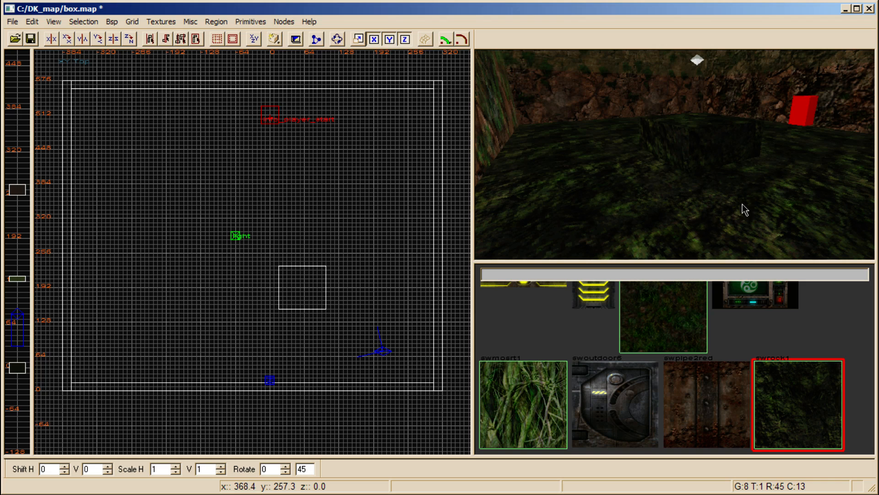
Texture the box's south face with the green moss texture, its east face with swpipe2red and its top face with swoutdoor6
ctrl+shift+click(671, 148)
ctrl+shift+click(724, 144)
ctrl+shift+click(688, 118)
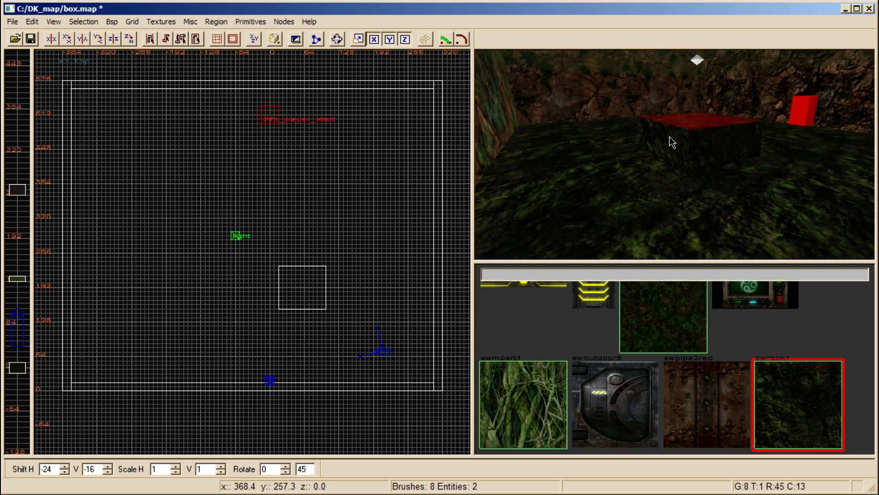
ctrl+shift+click(672, 142)
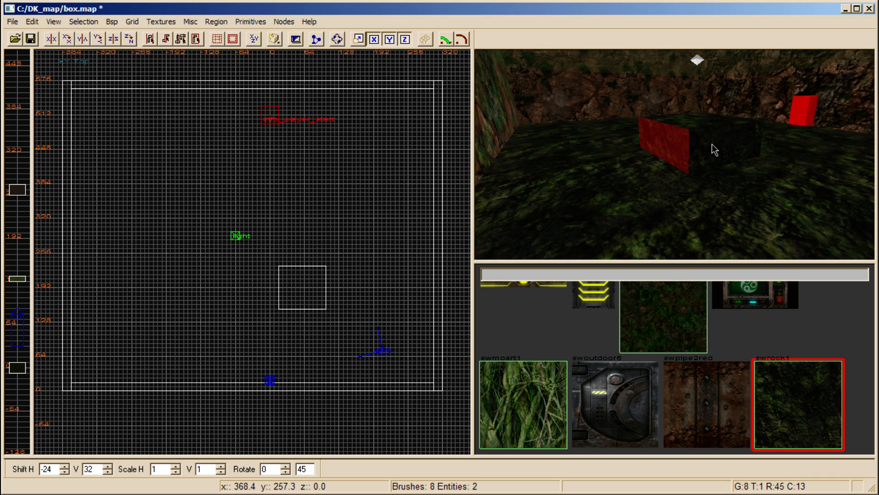
click(533, 394)
ctrl+shift+click(737, 144)
click(713, 387)
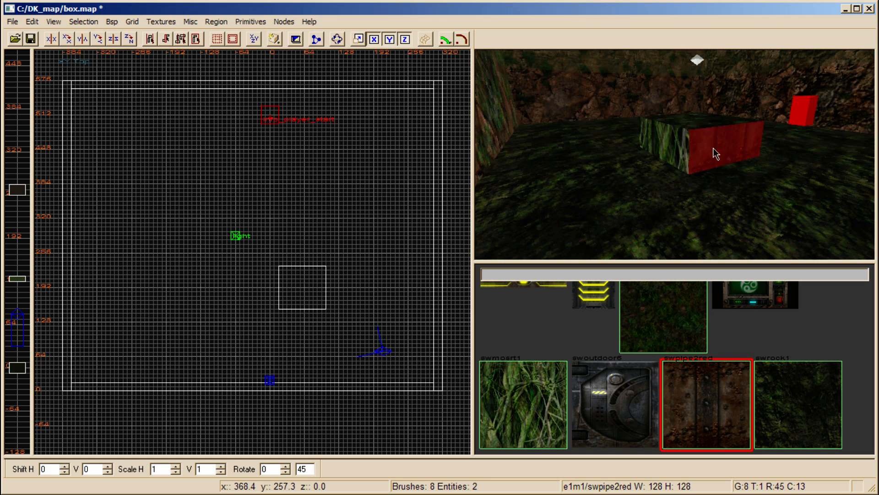
ctrl+shift+click(703, 125)
click(632, 389)
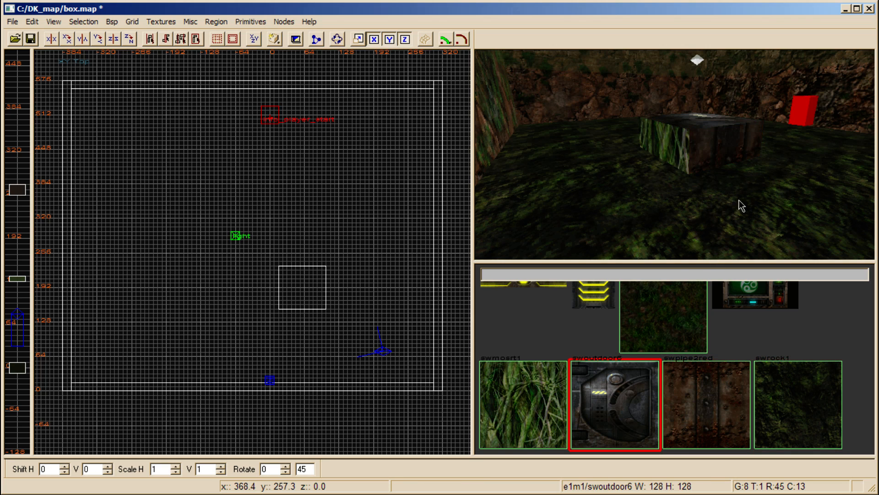
View the box brush with the differently textured faces up close and delete it
right_drag(737, 204, 624, 171)
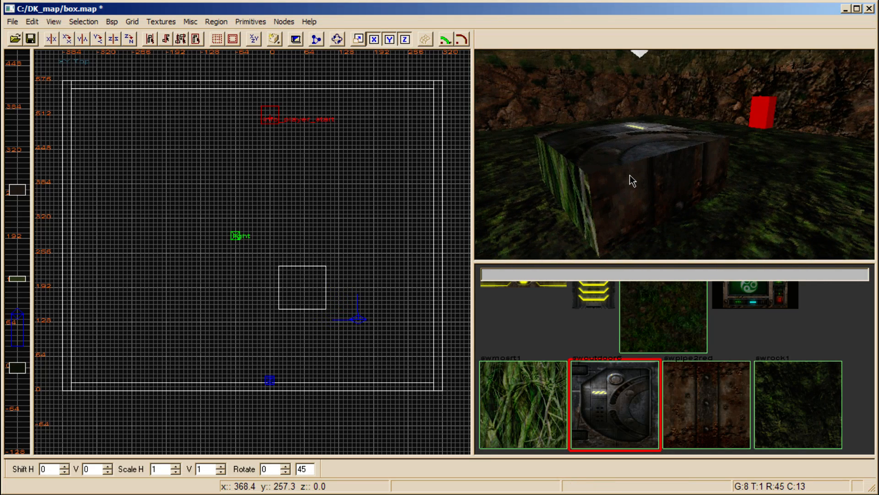
shift+click(644, 161)
key(BackSpace)
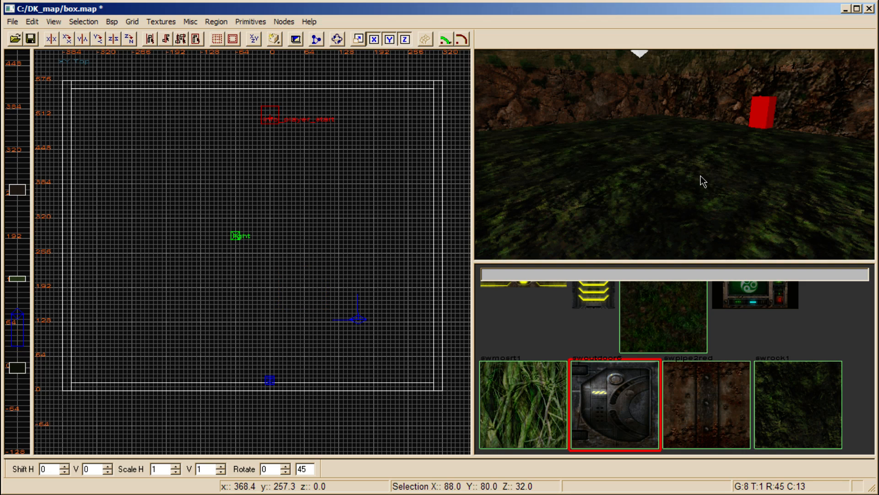
Compare the surface inspector settings for the floor brush alone and with a wall brush added to the selection
shift+click(602, 179)
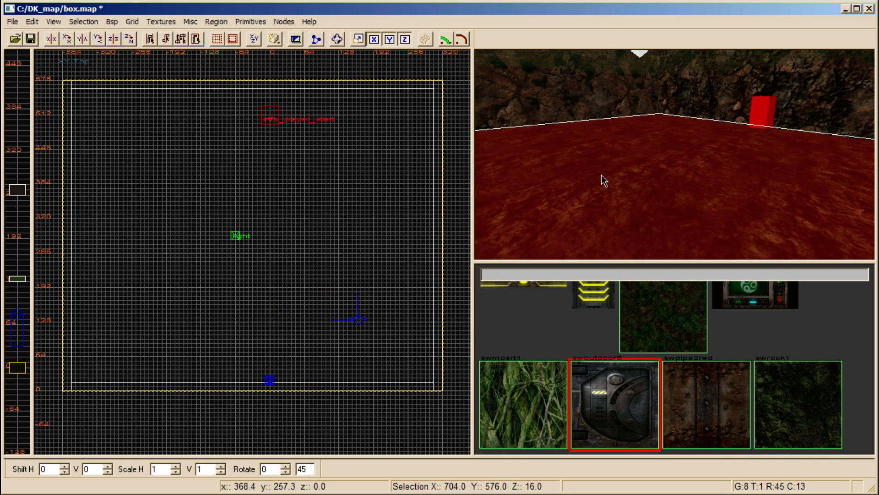
key(s)
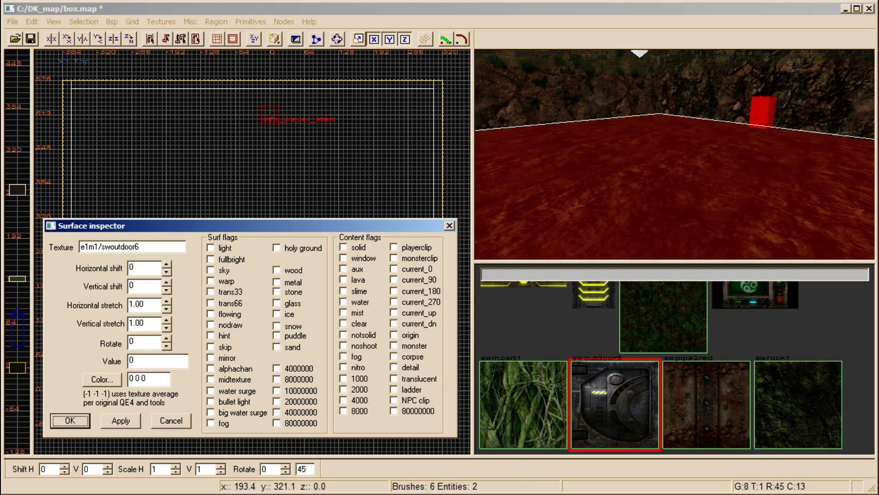
key(Escape)
shift+click(584, 112)
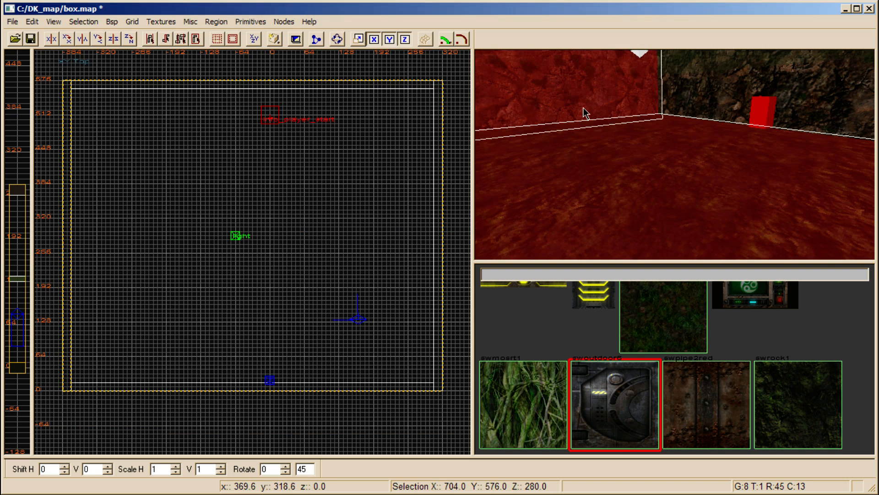
key(s)
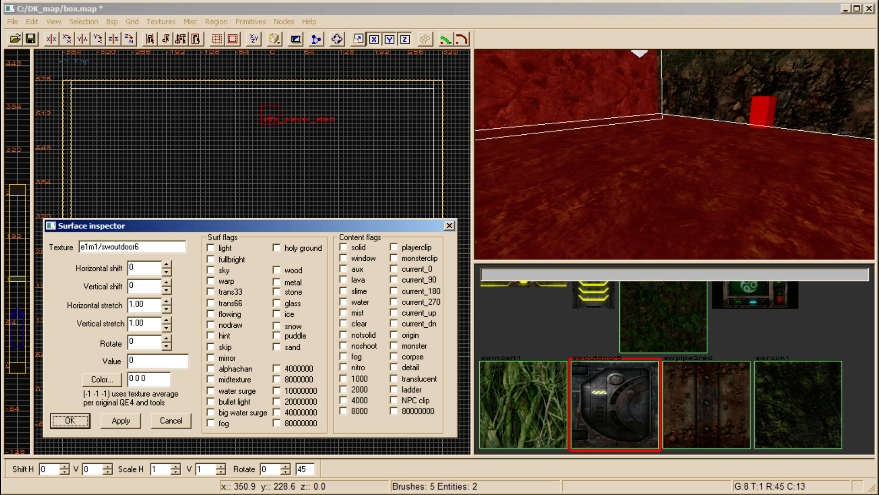
key(Escape)
key(Escape)
shift+click(652, 186)
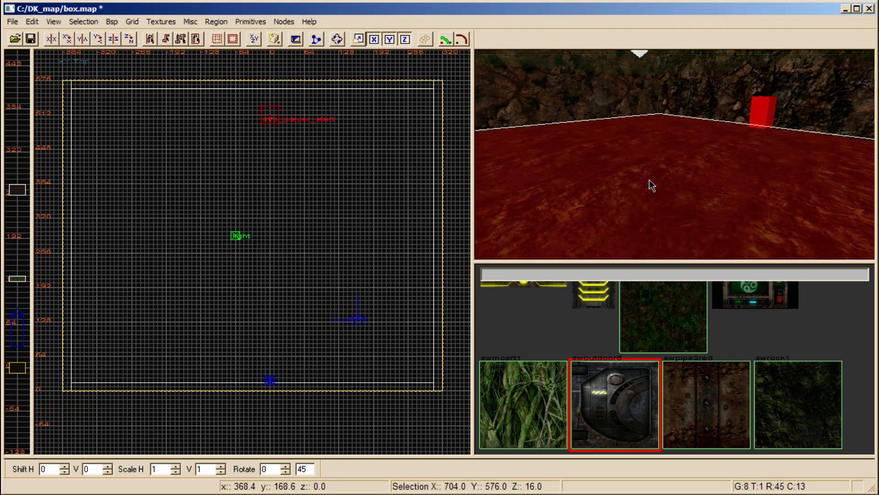
key(s)
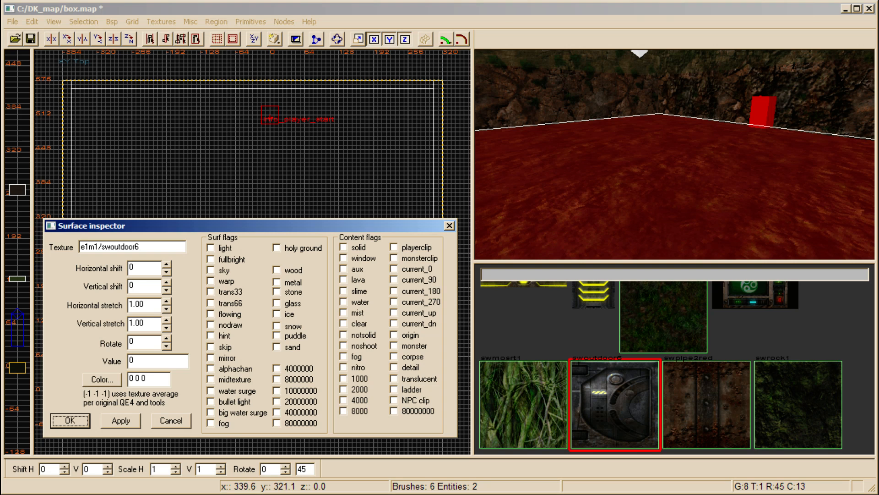
Select only the floor's top face and enable its puddle surface flag in the surface inspector
click(450, 225)
ctrl+shift+click(592, 106)
ctrl+shift+click(687, 103)
ctrl+shift+click(695, 165)
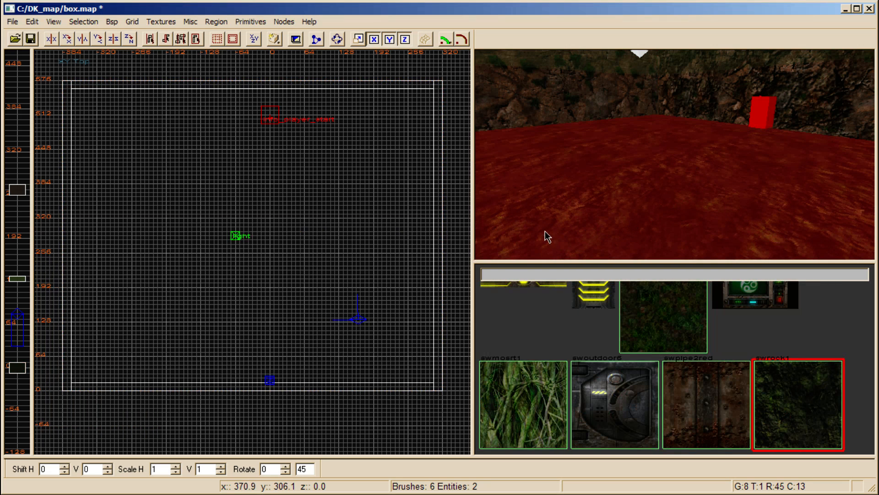
key(s)
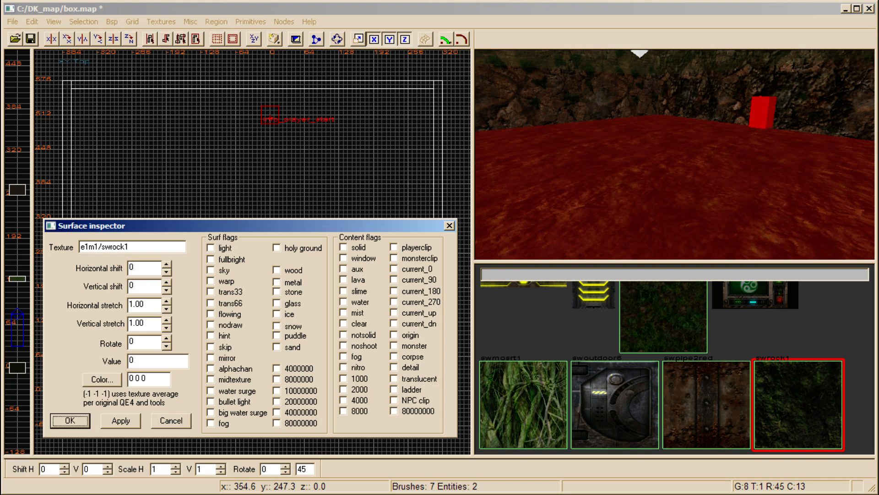
click(277, 336)
click(121, 420)
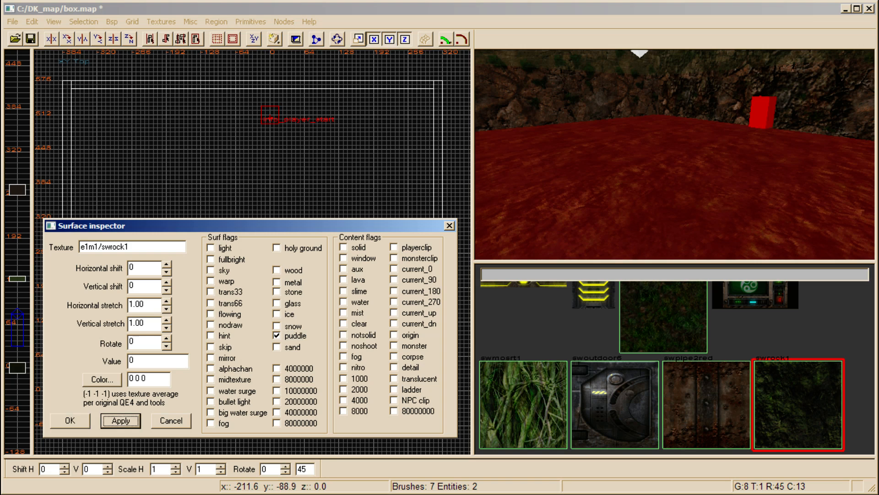
click(69, 420)
key(Escape)
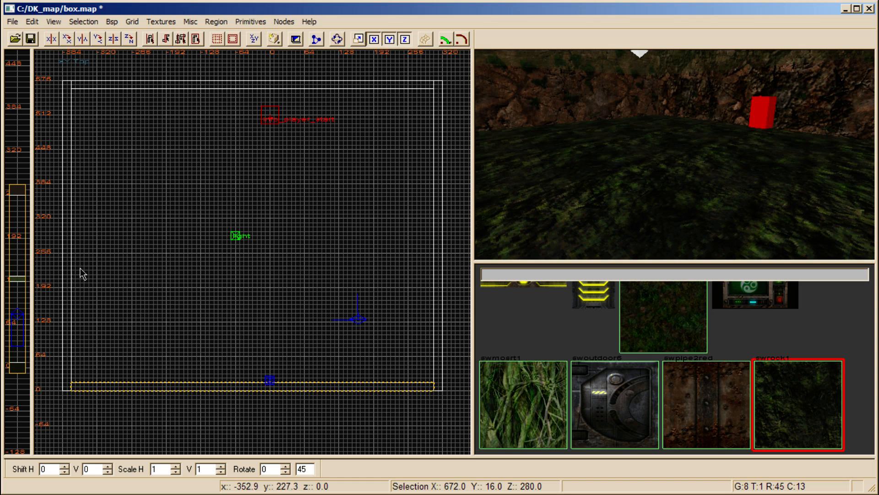
Lower the thin horizontal water layer from mid-height until it rests on the room's floor
key(Escape)
key(Down)
key(a)
shift+click(680, 137)
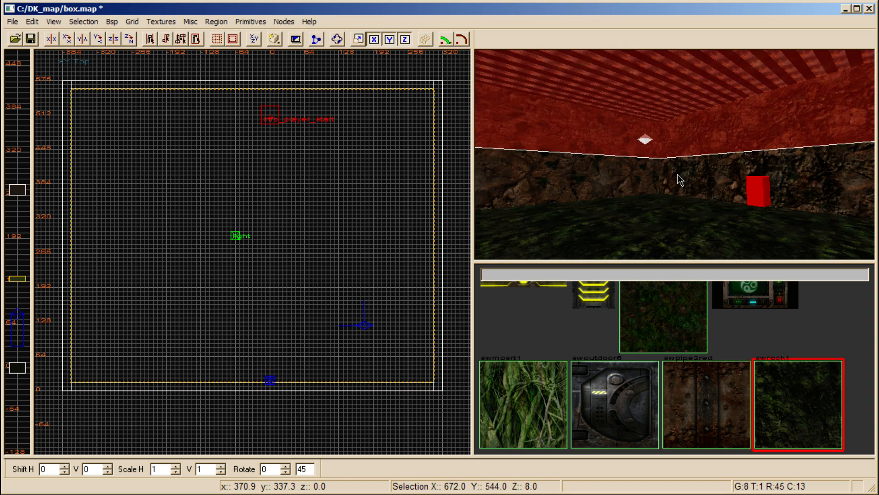
key(z)
key(z)
drag(16, 278, 23, 362)
key(a)
key(Escape)
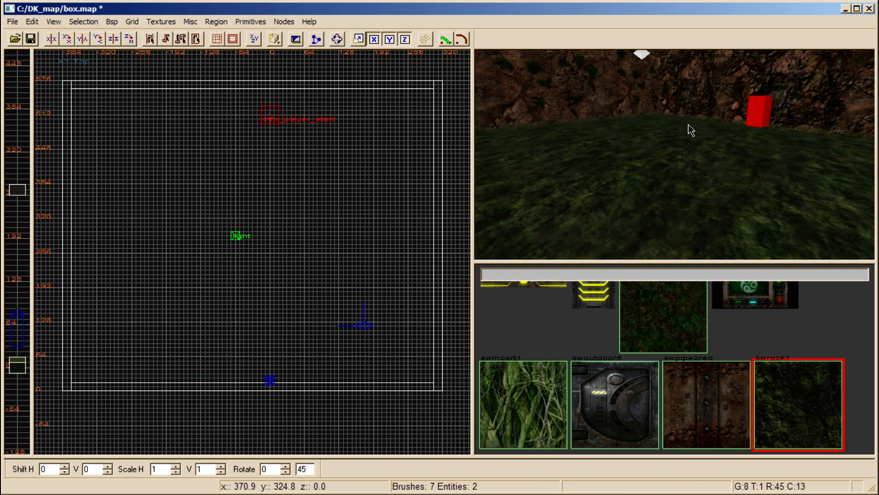
Draw a box brush on the floor and stretch it to span the whole room interior, 672 by 544 units
key(Up)
key(Down)
key(Down)
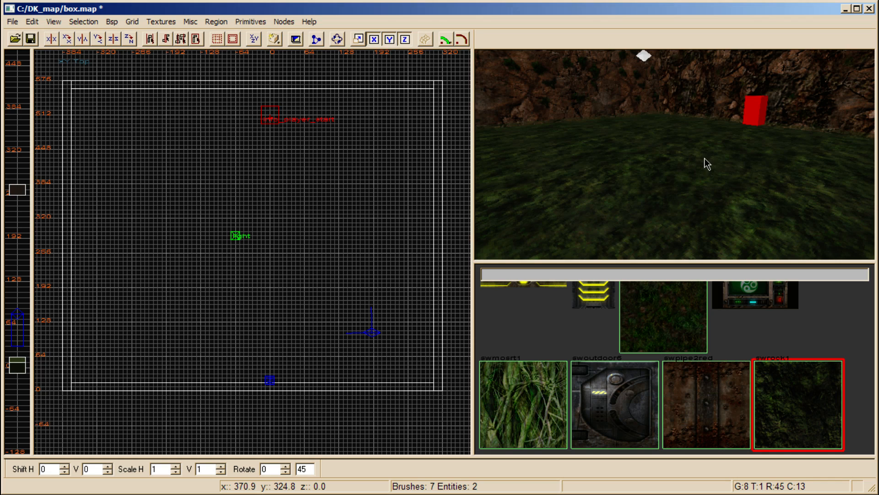
mouse_move(704, 158)
right_down()
mouse_move(730, 151)
mouse_move(637, 143)
mouse_move(592, 161)
mouse_move(682, 150)
mouse_move(740, 168)
mouse_move(708, 142)
mouse_move(706, 161)
mouse_move(632, 157)
mouse_move(634, 167)
mouse_move(703, 171)
mouse_move(707, 160)
mouse_move(726, 157)
mouse_move(661, 158)
mouse_move(644, 167)
mouse_move(640, 151)
mouse_move(674, 165)
mouse_move(698, 160)
right_up()
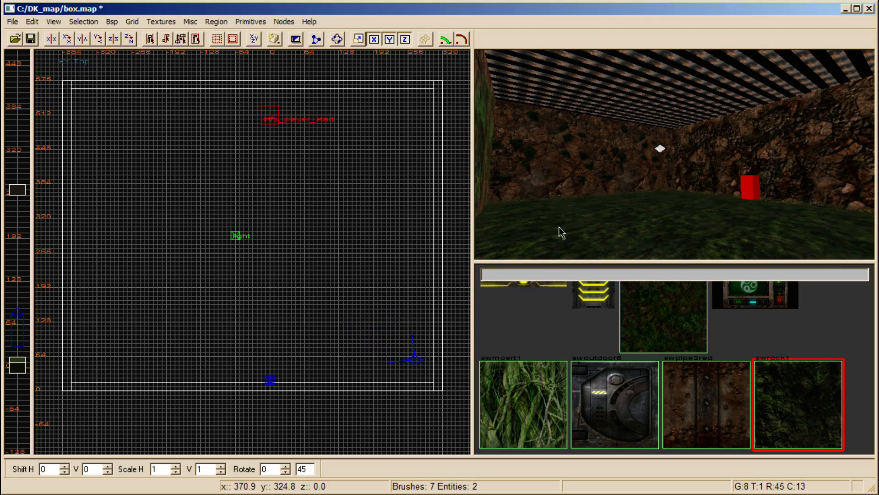
key(a)
key(z)
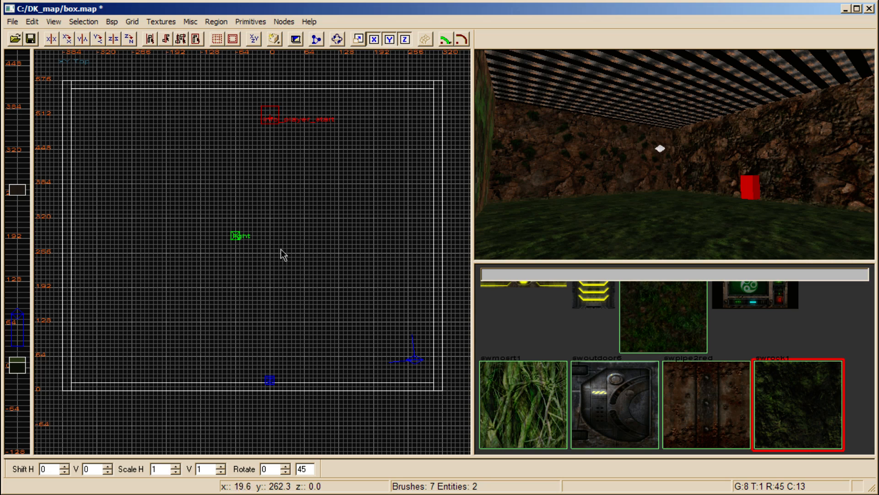
drag(167, 144, 287, 239)
mouse_move(253, 205)
mouse_down()
mouse_move(164, 167)
mouse_move(161, 153)
mouse_up()
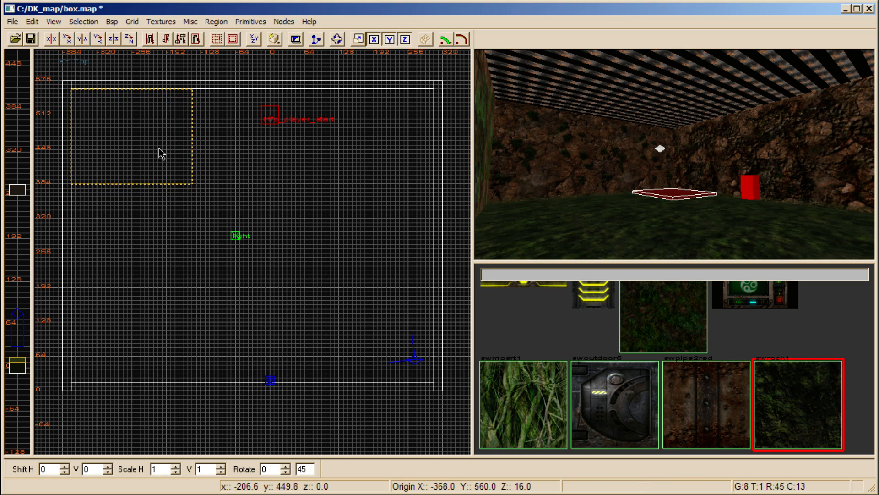
drag(218, 190, 451, 192)
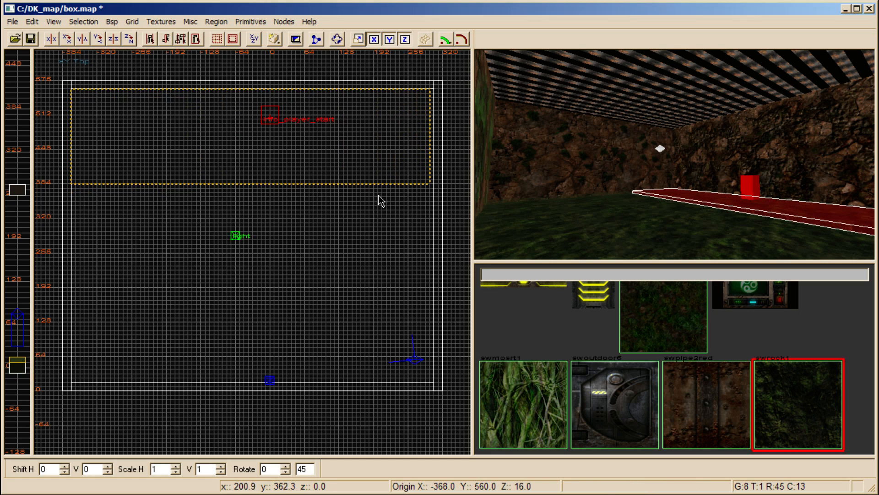
drag(323, 202, 318, 399)
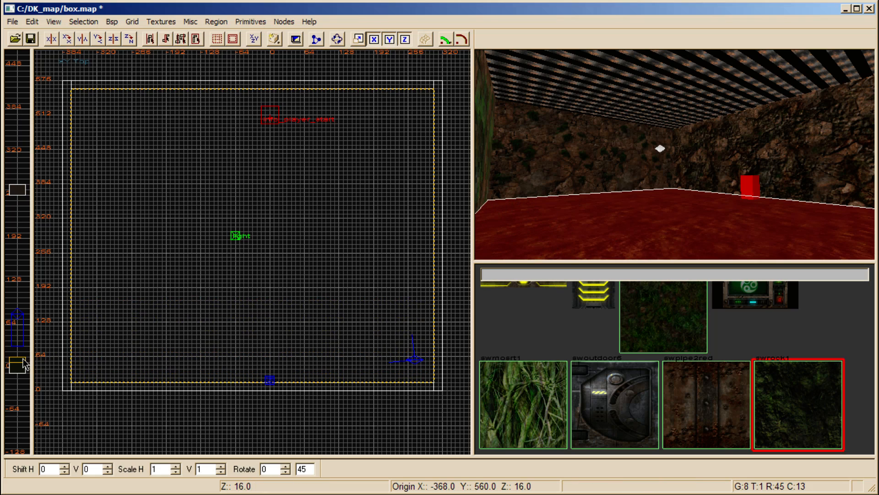
Fit the room-wide brush directly beneath the ceiling as a 16-unit-high layer and convert it into an effect_rain entity
mouse_move(22, 361)
mouse_down()
mouse_move(24, 348)
mouse_move(25, 359)
mouse_up()
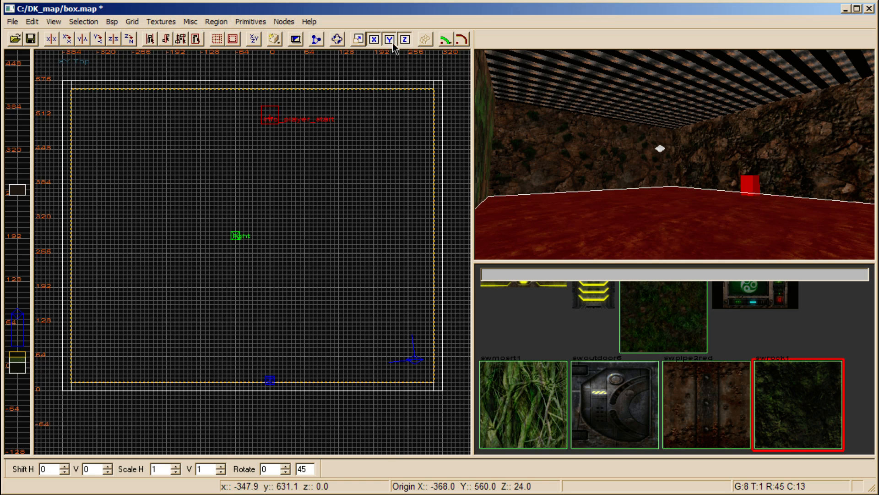
drag(29, 355, 46, 197)
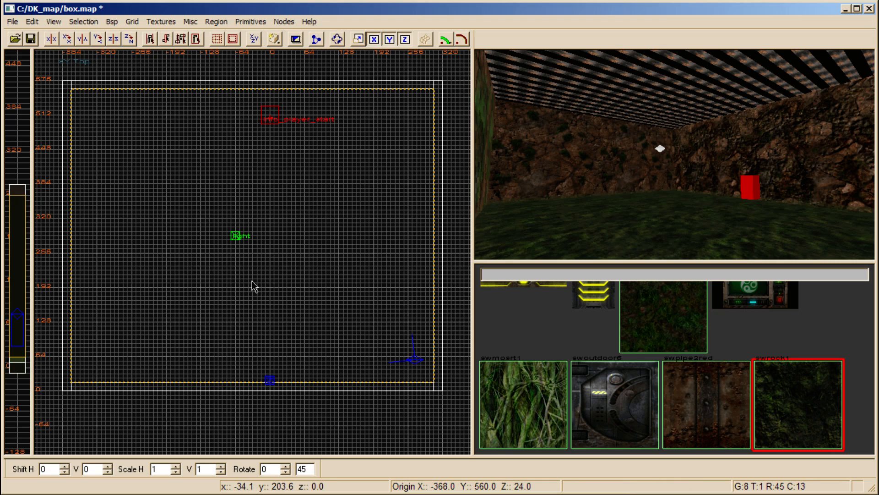
right_click(189, 136)
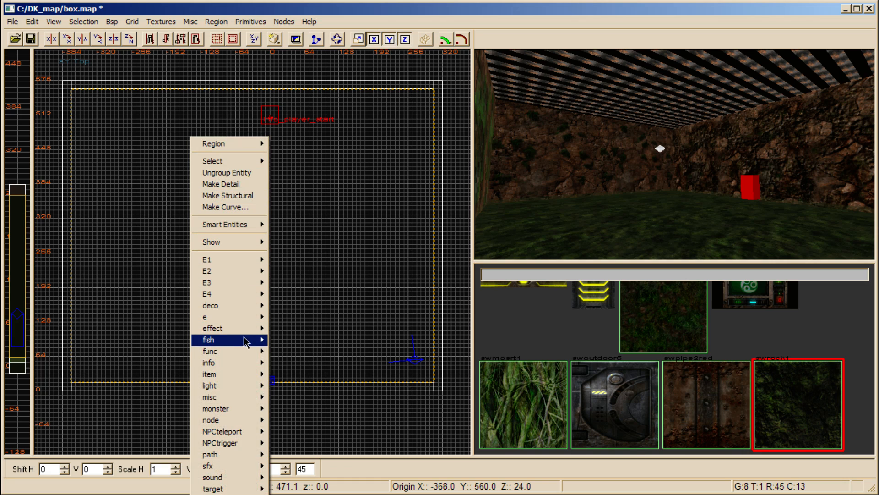
mouse_move(229, 332)
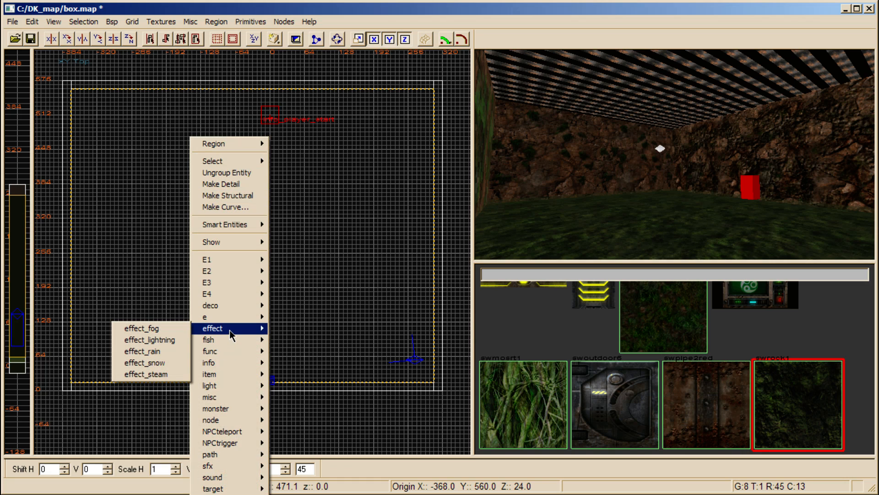
click(163, 351)
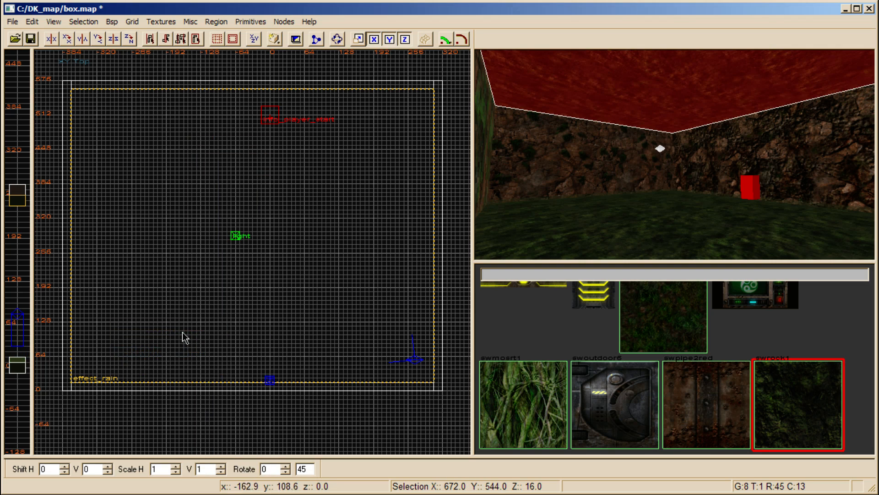
key(Escape)
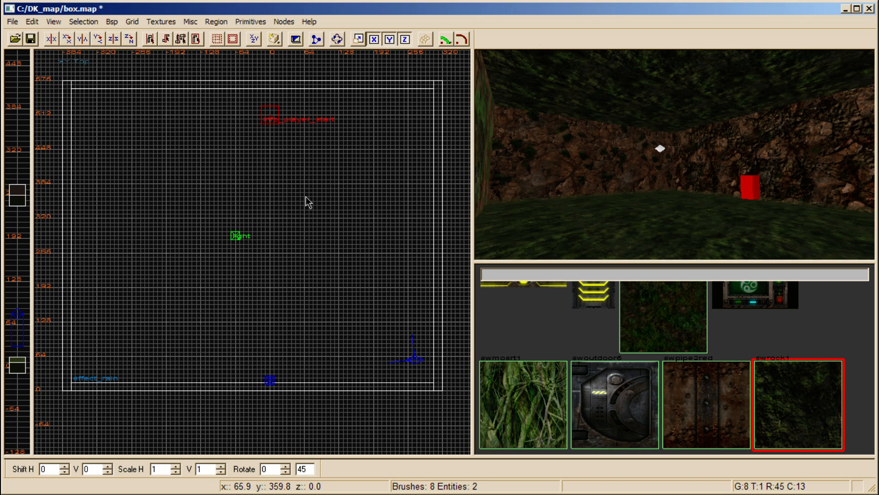
Examine the rain brush beneath the ceiling in the 3D view from above the room and from inside it
key(d)
key(d)
key(d)
key(d)
key(d)
key(d)
key(d)
key(d)
key(c)
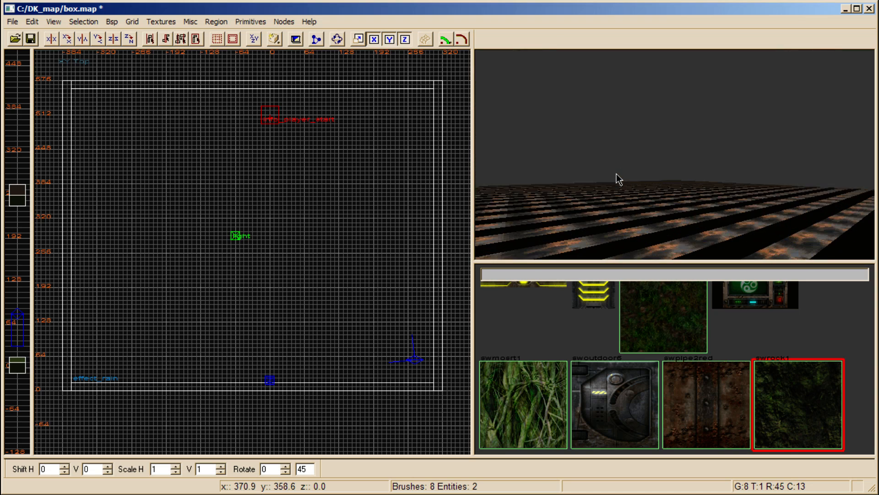
key(c)
key(c)
key(c)
key(c)
key(c)
key(c)
key(c)
key(c)
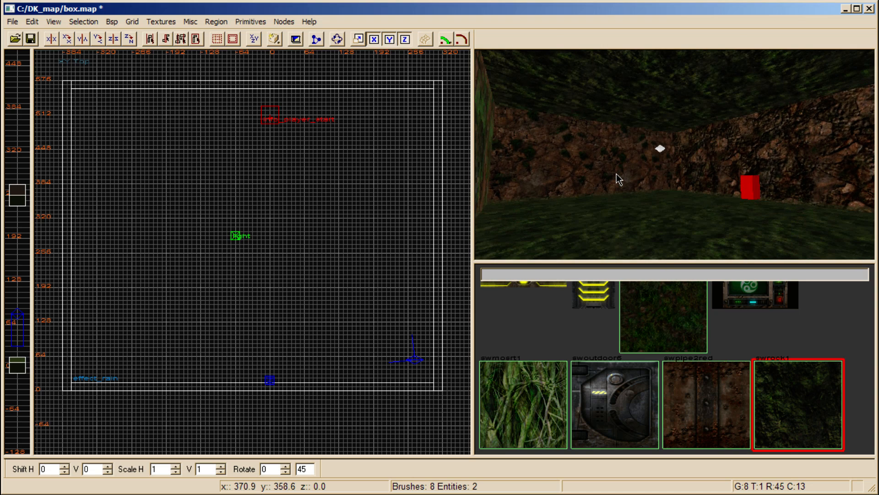
key(c)
key(d)
key(c)
key(d)
key(c)
key(d)
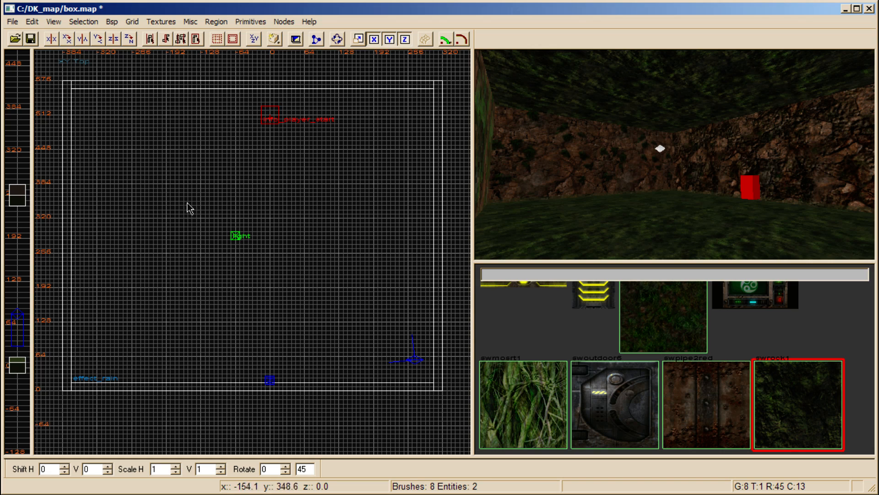
Draw another room-wide brush, 672 by 544 units and 8 units high, just above the water layer
drag(126, 131, 254, 233)
mouse_move(200, 207)
mouse_down()
mouse_move(131, 164)
mouse_move(153, 171)
mouse_up()
mouse_move(240, 188)
mouse_down()
mouse_move(488, 230)
mouse_move(177, 239)
mouse_move(215, 237)
mouse_up()
right_drag(215, 230, 222, 224)
drag(267, 142, 292, 337)
right_drag(246, 235, 287, 283)
drag(17, 196, 18, 349)
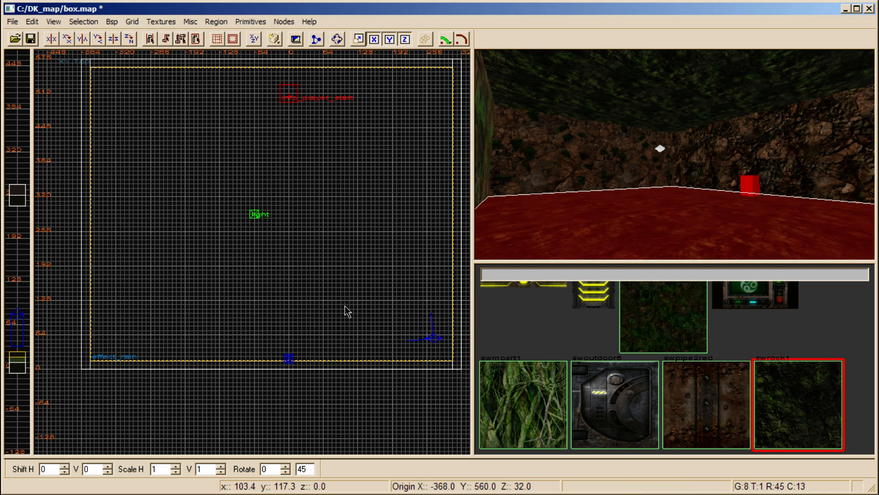
Enable the fog surface flag and the fog content flag on the new low brush
key(s)
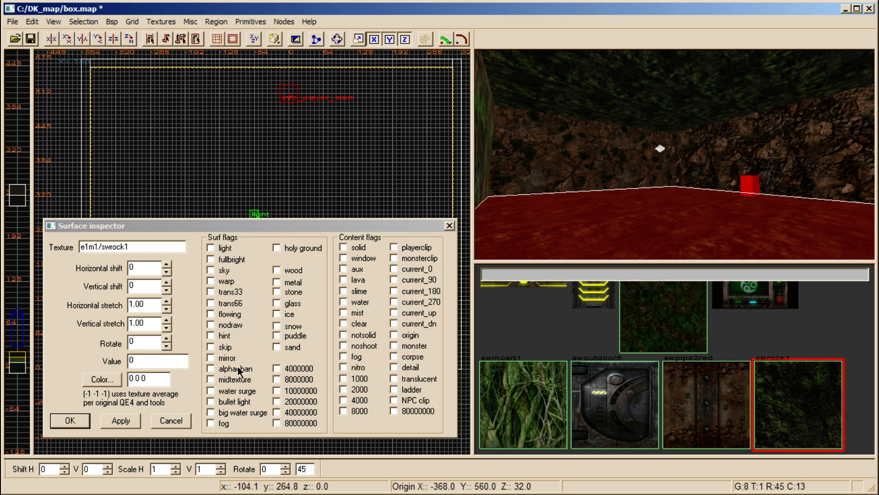
click(211, 423)
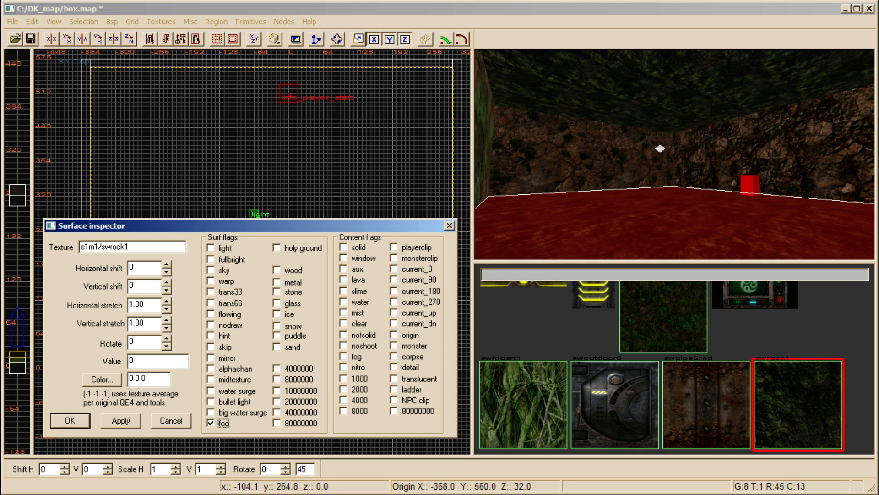
click(344, 357)
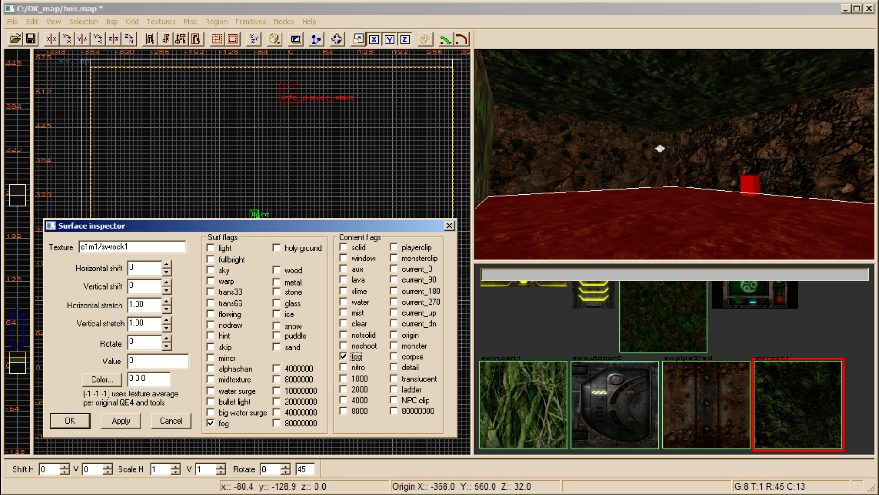
click(121, 420)
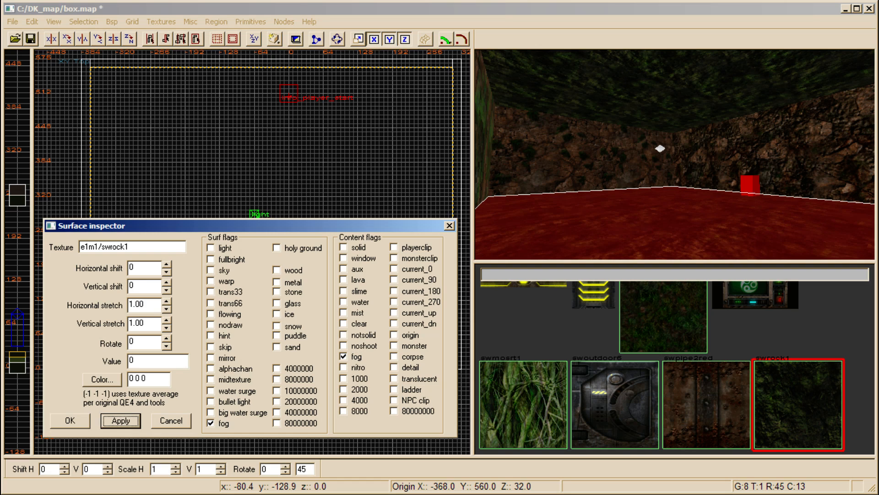
key(Escape)
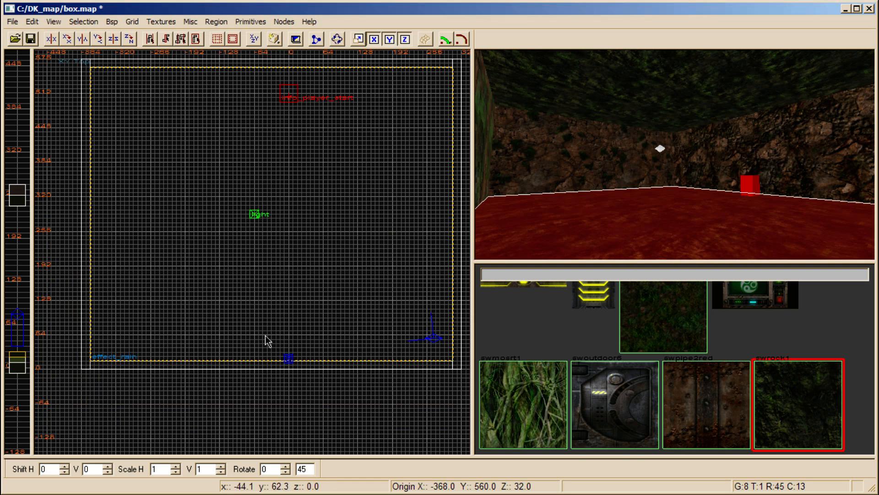
Convert the fog-flagged brush into an effect_fog entity and save the map
right_click(317, 128)
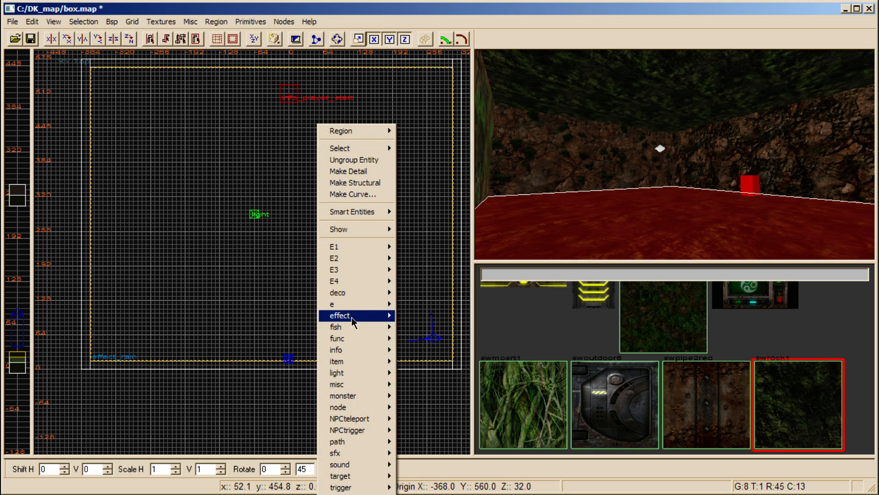
mouse_move(355, 322)
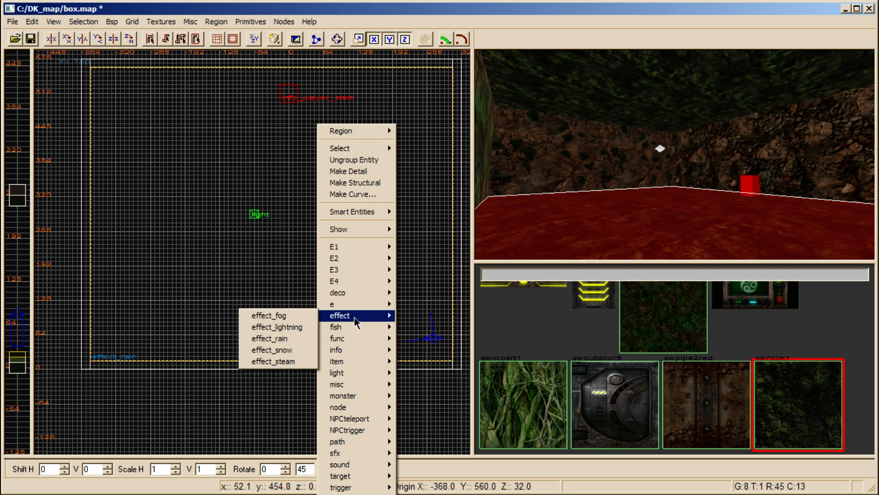
click(310, 314)
mouse_move(341, 254)
right_down()
mouse_move(317, 278)
mouse_move(331, 273)
right_up()
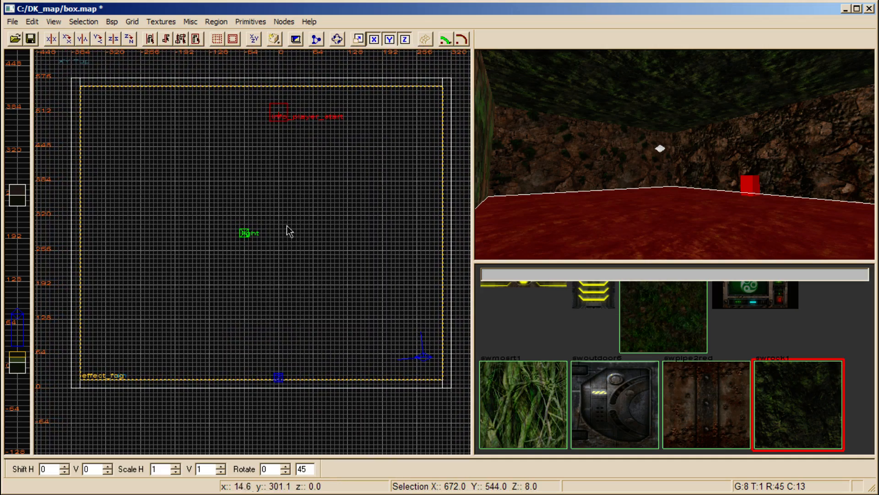
key(Escape)
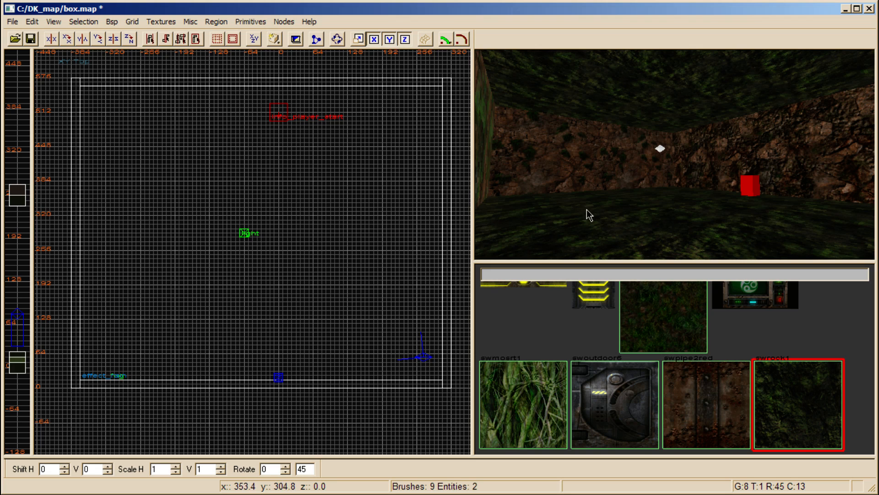
click(31, 38)
Draw a small brush on the room floor between the light and the player start
mouse_move(255, 226)
right_down()
mouse_move(235, 232)
mouse_move(277, 210)
right_up()
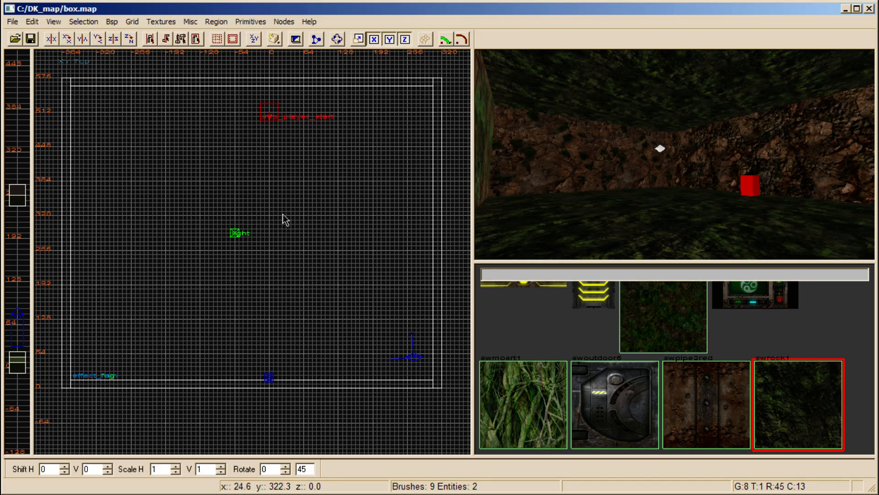
mouse_move(261, 177)
mouse_down()
mouse_move(273, 196)
mouse_move(285, 188)
mouse_move(274, 183)
mouse_up()
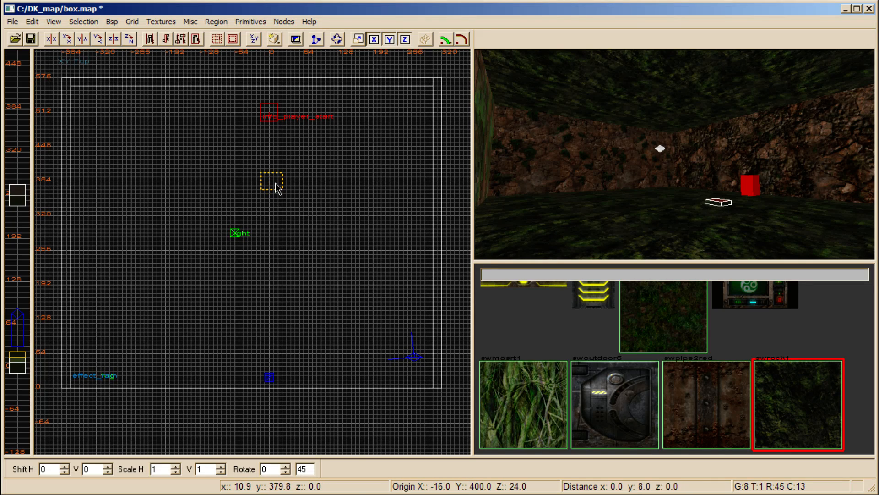
right_click(277, 175)
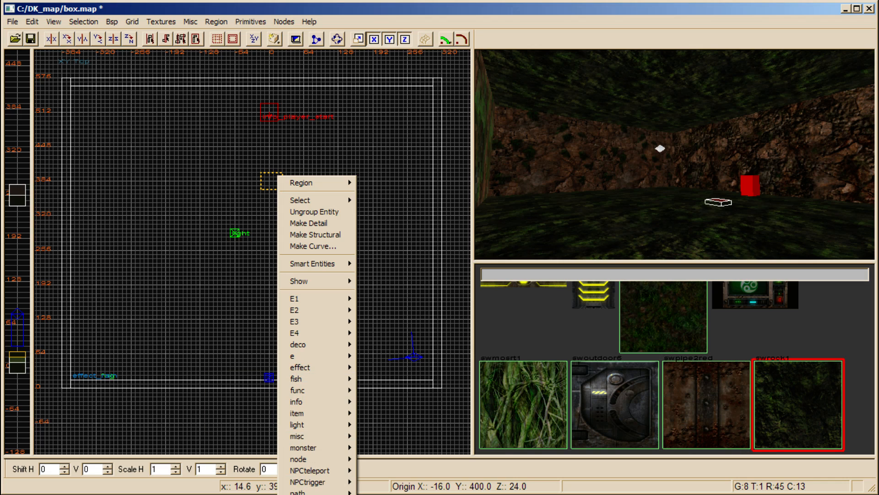
click(351, 102)
drag(376, 124, 385, 130)
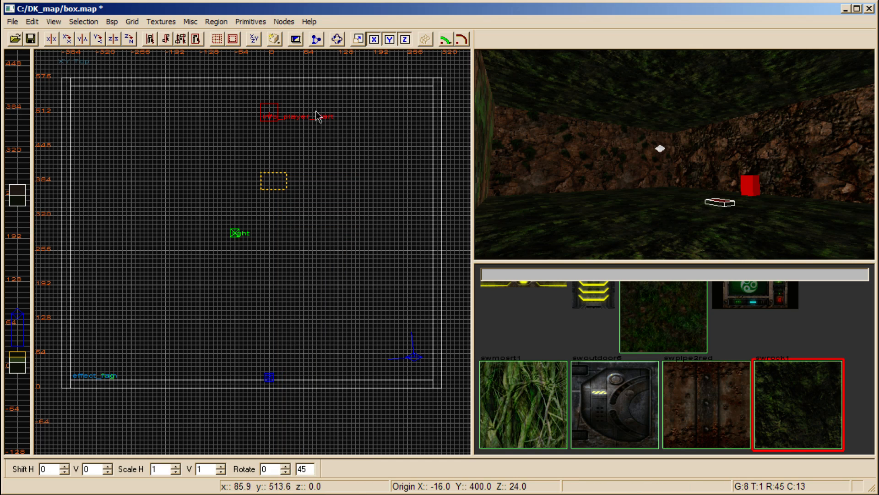
Turn the small brush into a sound_ambient entity and place it beside the light, raised to the light's height
drag(275, 183, 271, 101)
right_click(272, 93)
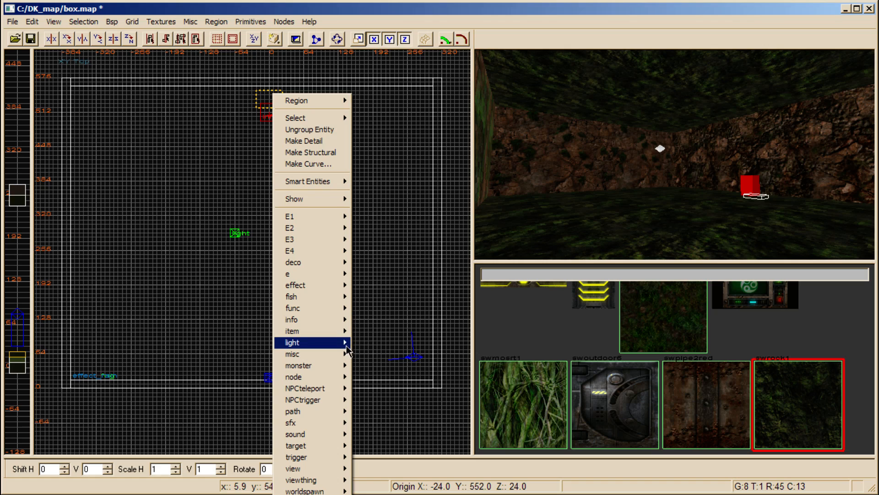
mouse_move(312, 437)
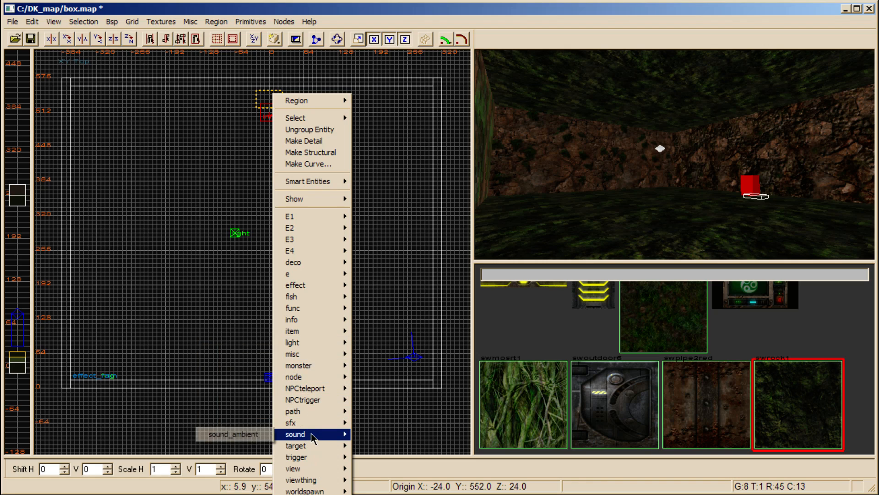
click(235, 434)
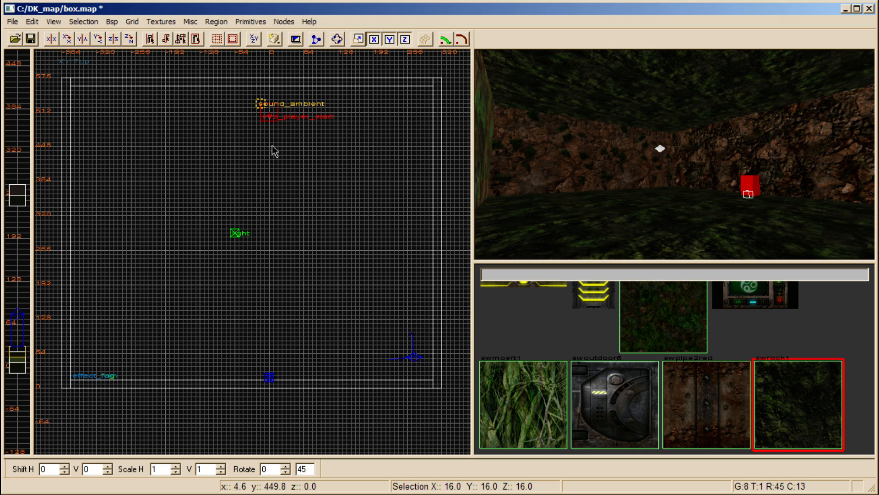
drag(260, 104, 235, 219)
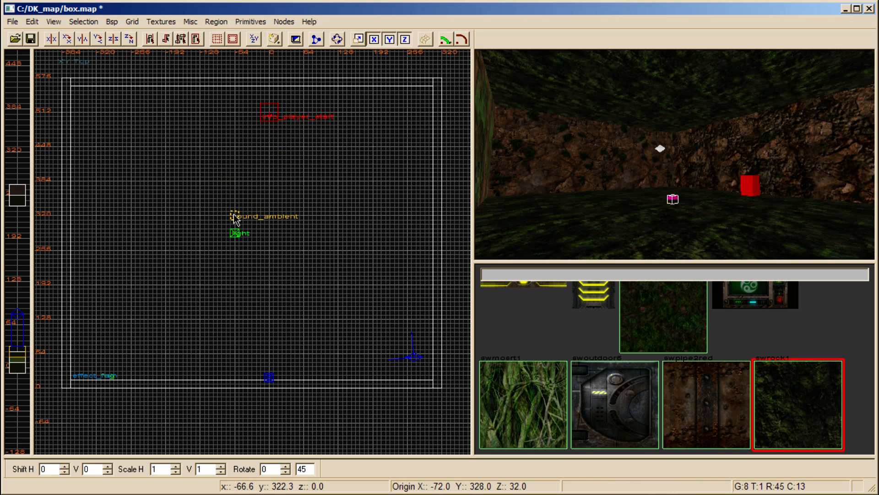
drag(24, 350, 41, 280)
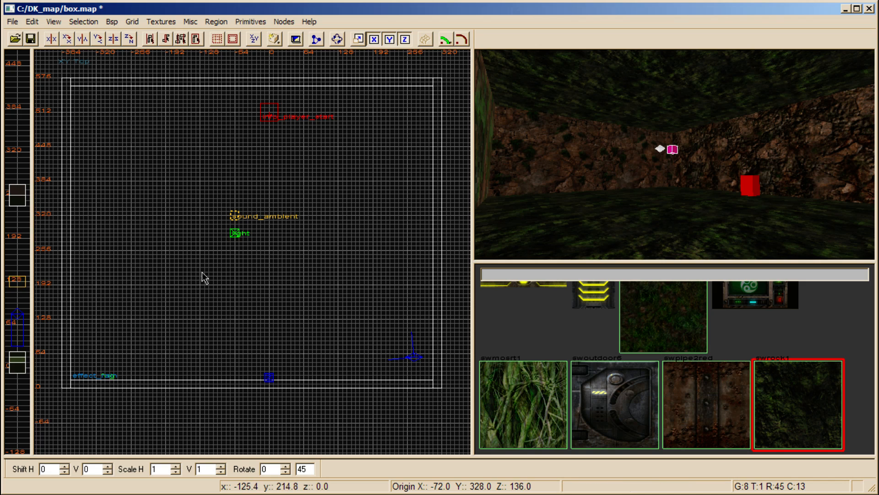
Open the properties of the sound_ambient entity and enter sound as the key
key(n)
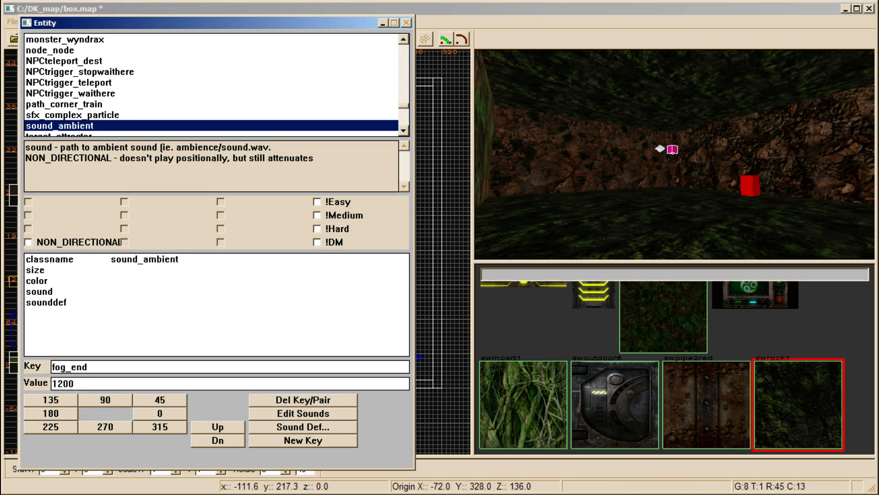
drag(89, 367, 51, 383)
key(BackSpace)
key(BackSpace)
text(sound)
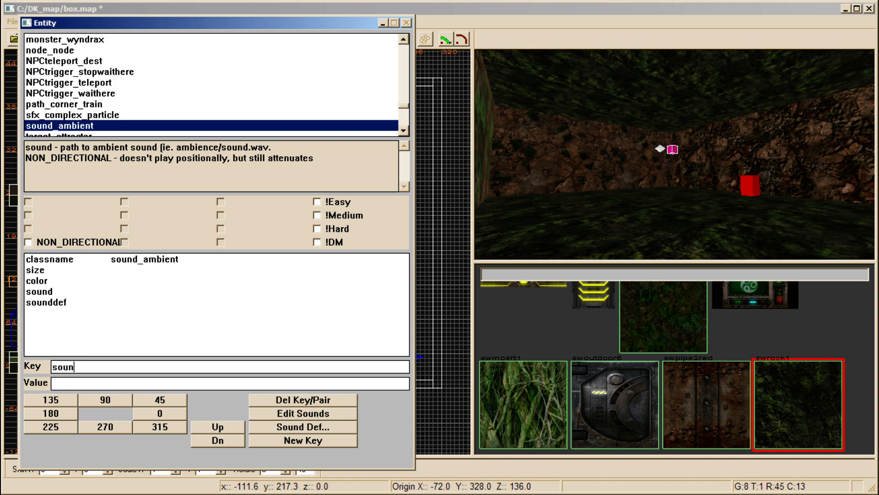
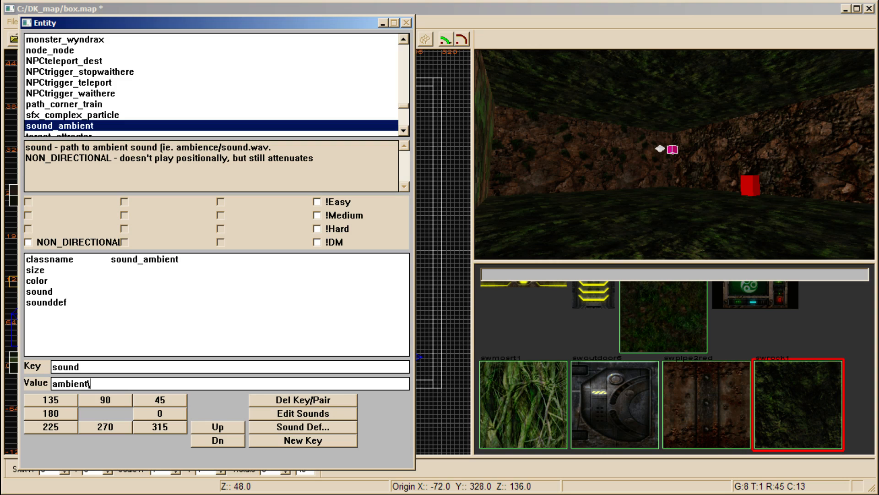
Switch to GVIM and find the sound path of the sound_ambient entity in Nature.map
key(alt+Tab)
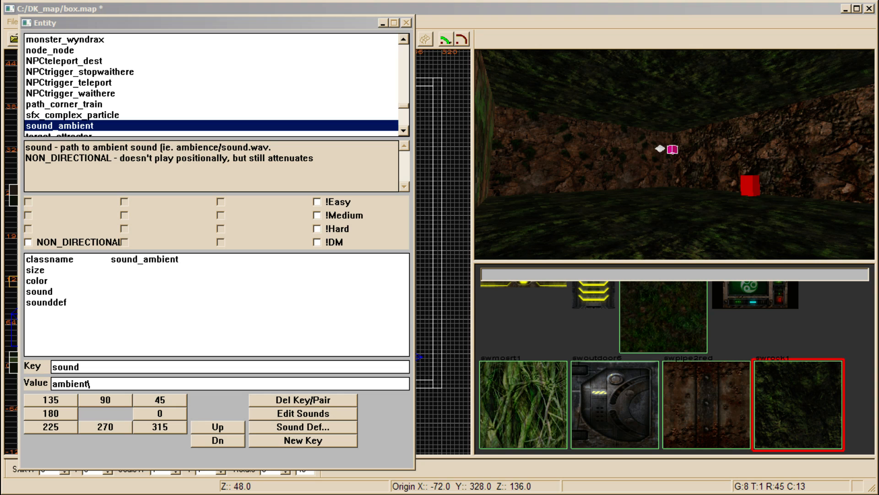
key(alt+Tab)
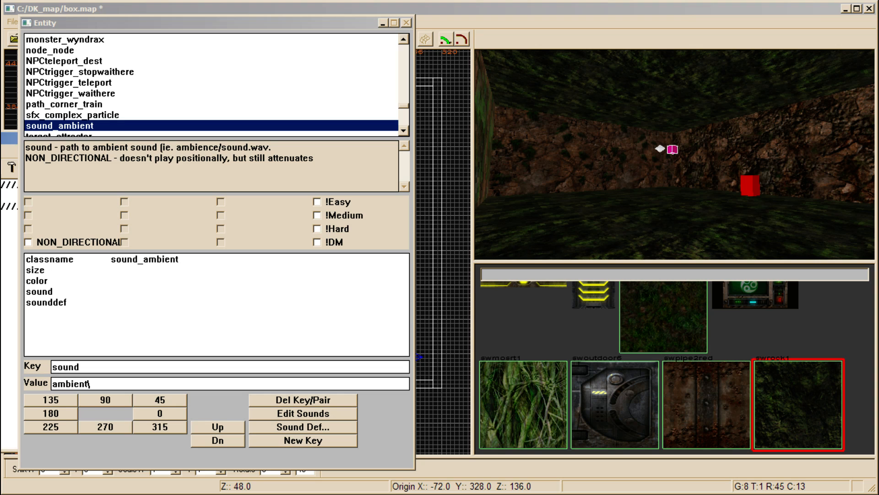
key(alt+Tab)
drag(642, 29, 643, 26)
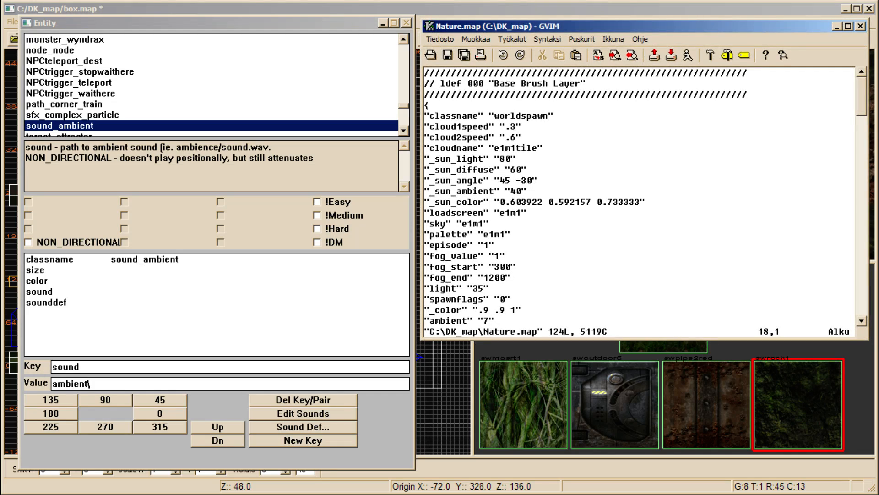
drag(862, 96, 862, 234)
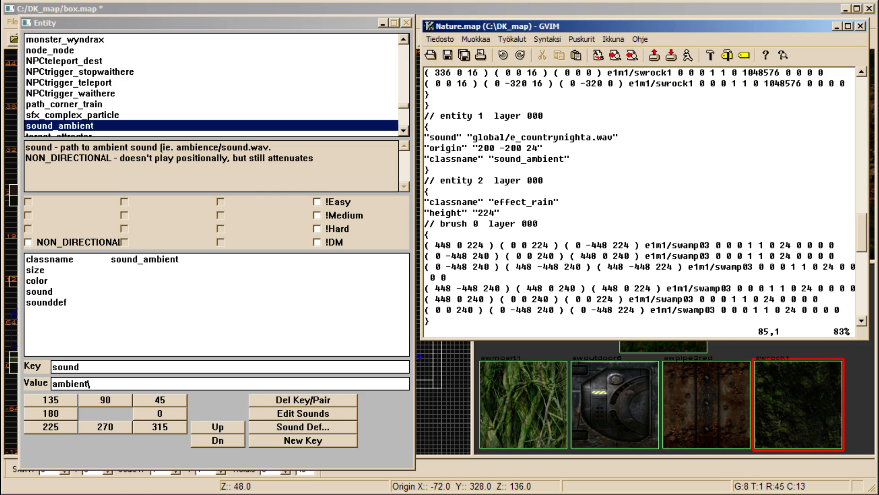
Set the entity's sound value to global/e_countrynighta.wav and save the map
click(80, 367)
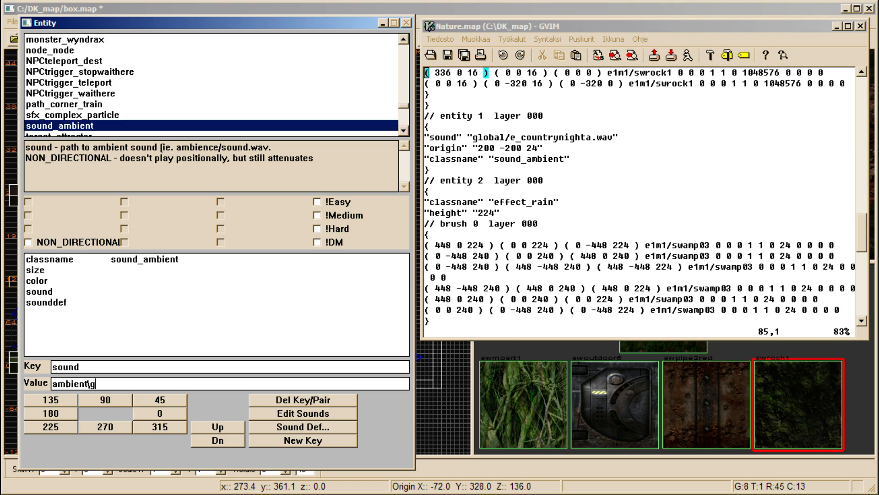
key(shift+Home)
text(gl)
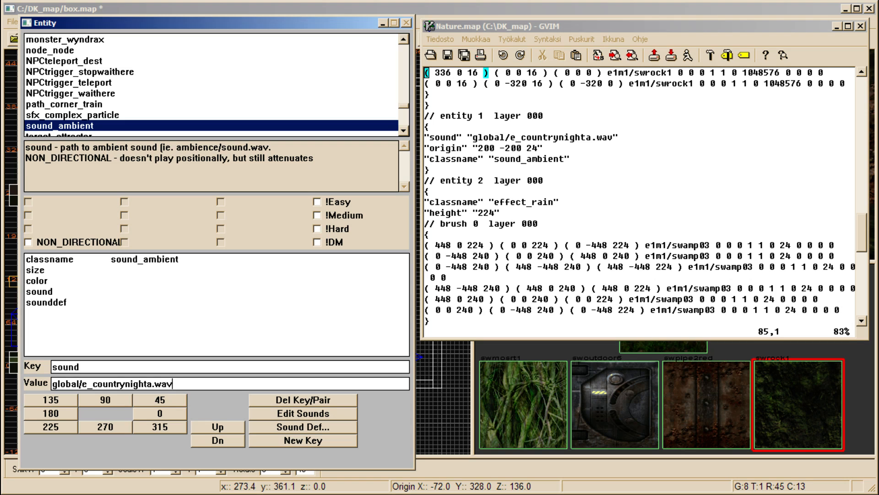
key(Return)
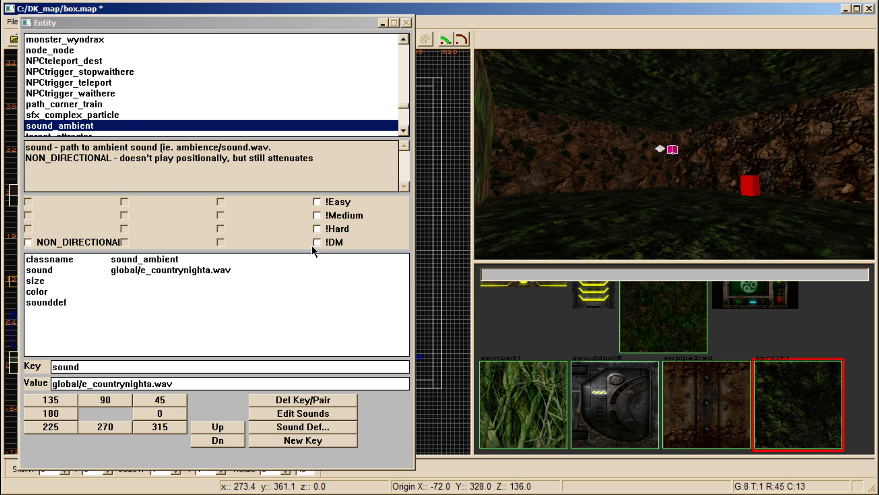
key(n)
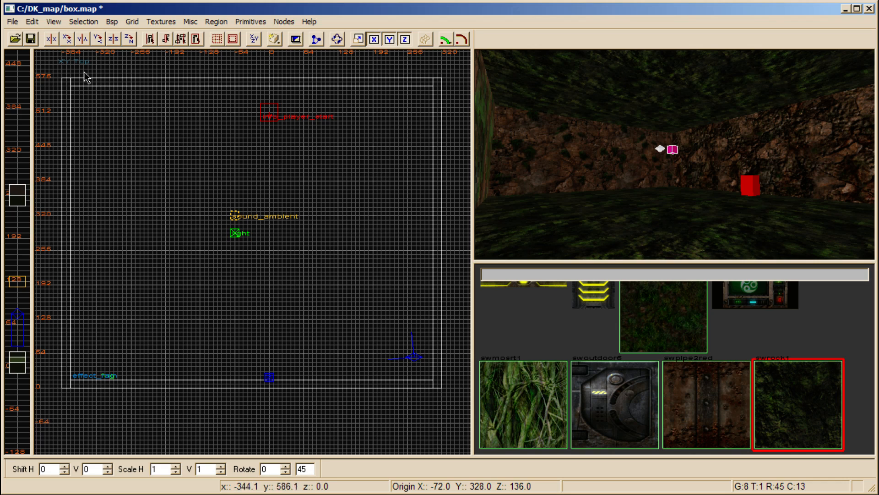
click(36, 40)
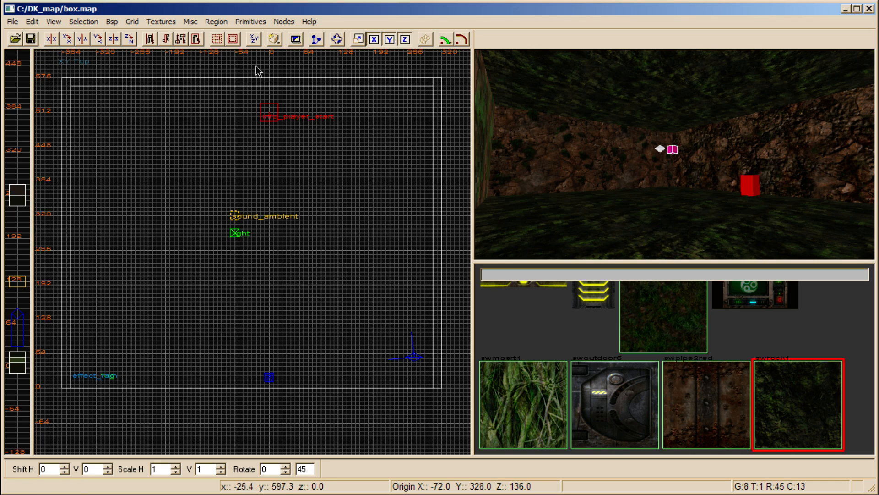
Turn on both radius circle displays and check the circles with the light and the sound_ambient entity selected in turn
click(446, 40)
click(462, 40)
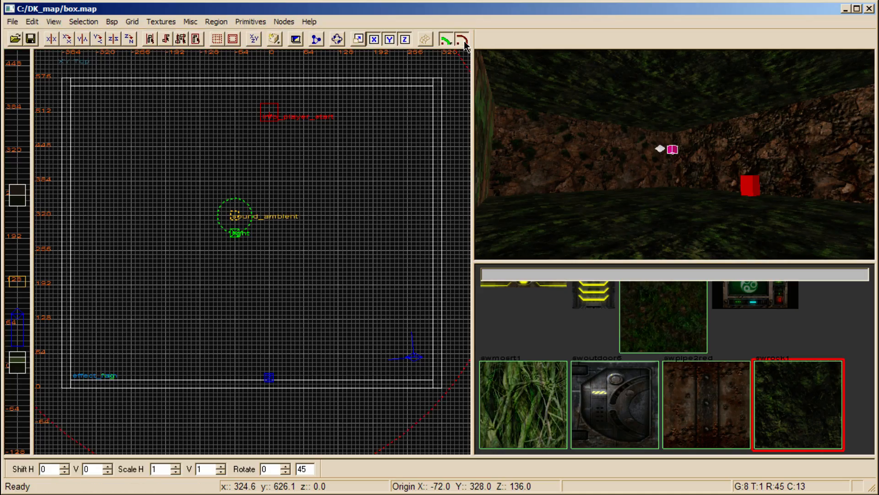
mouse_move(346, 159)
right_down()
mouse_move(349, 315)
mouse_move(520, 290)
mouse_move(526, 79)
mouse_move(442, 46)
mouse_move(373, 113)
mouse_move(358, 148)
right_up()
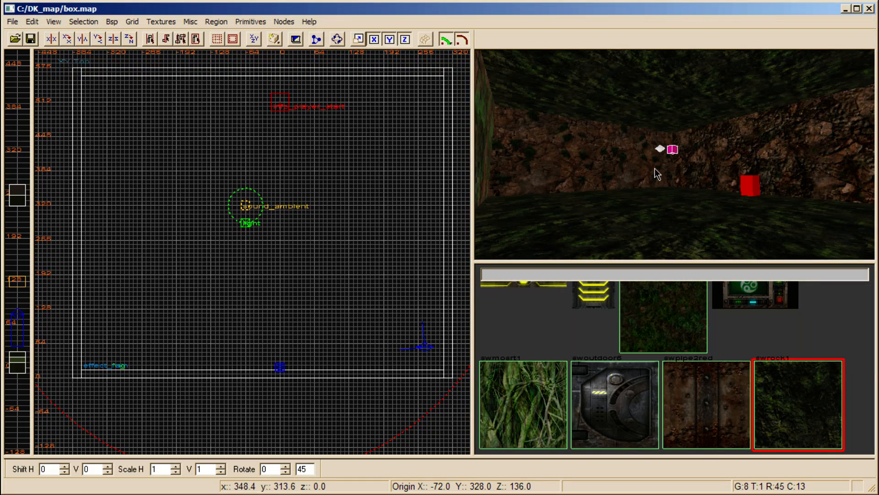
click(669, 150)
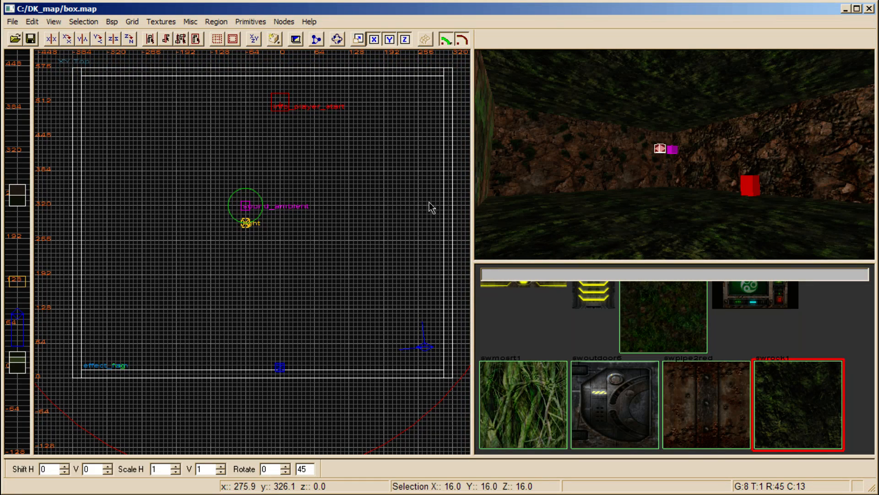
key(Escape)
shift+click(671, 152)
right_drag(331, 189, 314, 158)
key(Escape)
Move the light 64 units in X and 32 units in Y, level with the sound_ambient entity
shift+click(659, 150)
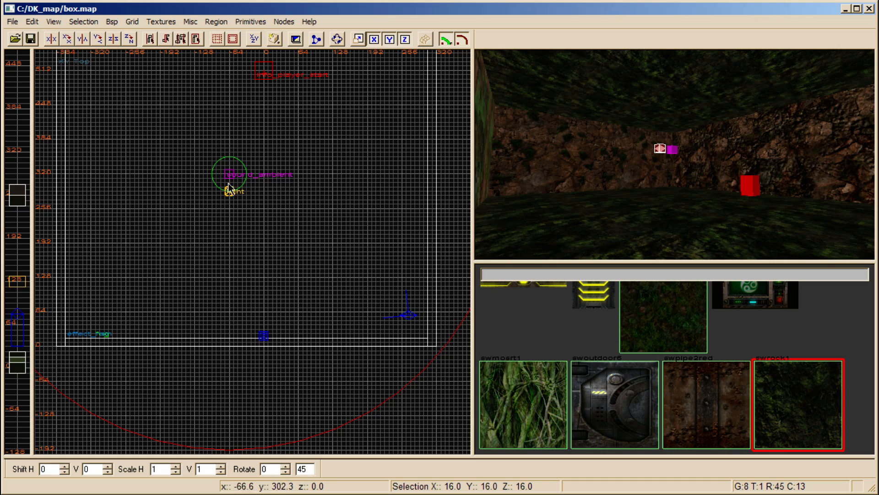
drag(229, 191, 265, 176)
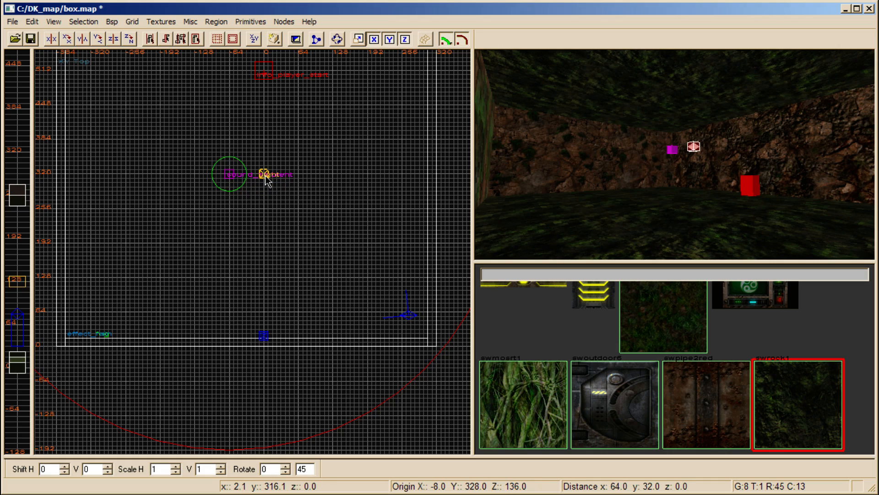
mouse_move(290, 170)
right_down()
mouse_move(287, 192)
mouse_move(304, 176)
right_up()
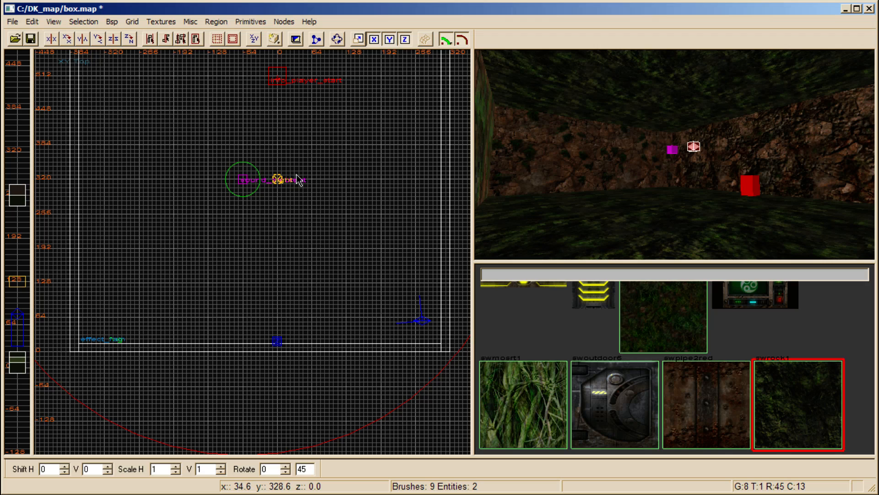
key(n)
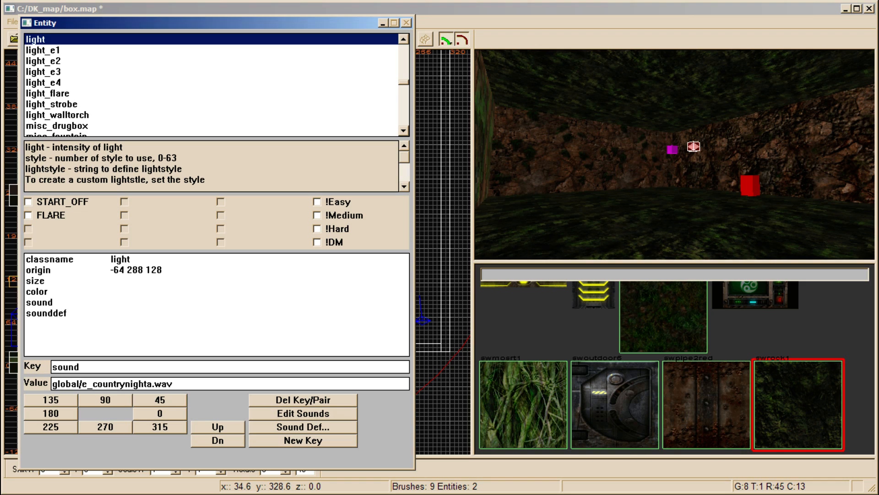
double_click(66, 366)
text(light)
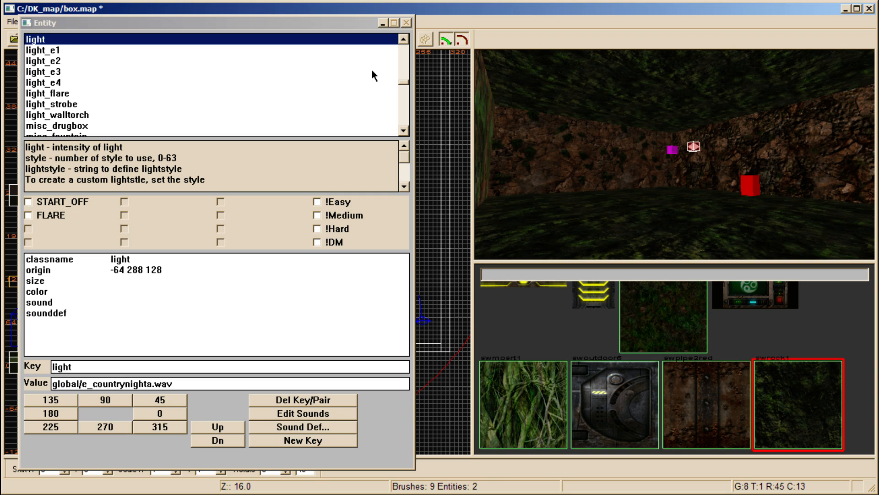
text(n)
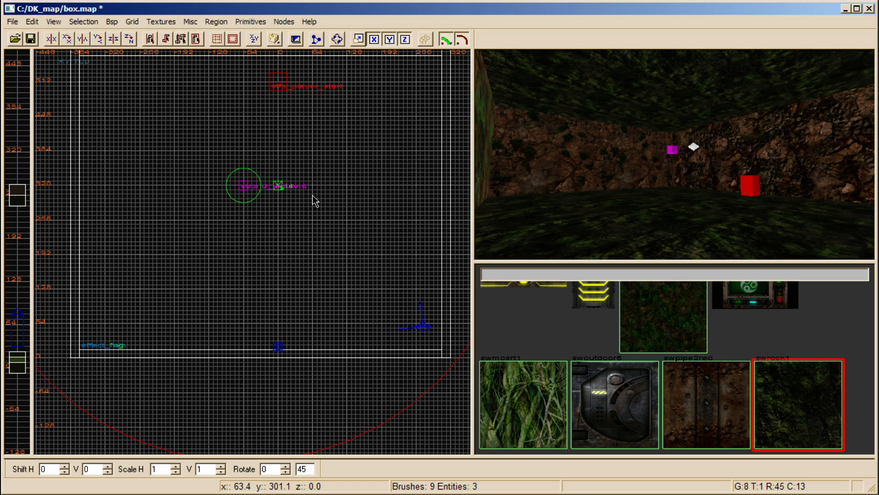
Move the light 64 units in the negative Y direction, away from the sound_ambient entity's label
right_drag(310, 204, 344, 329)
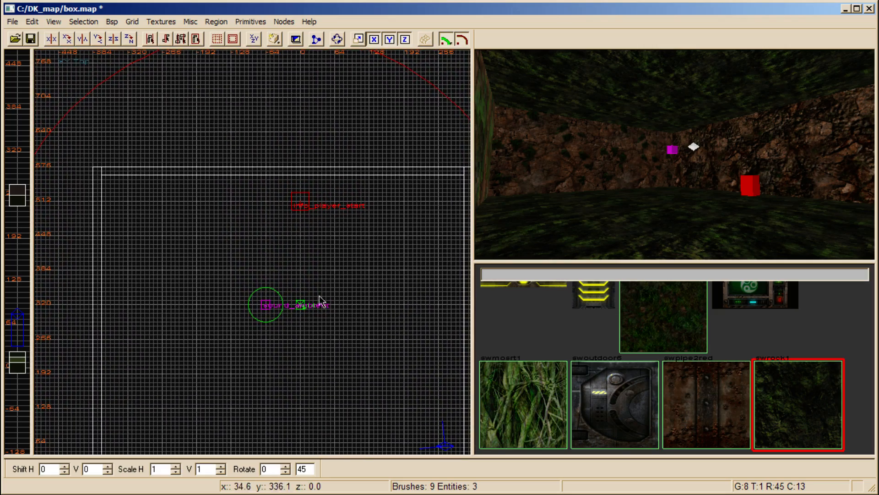
shift+click(302, 308)
key(Escape)
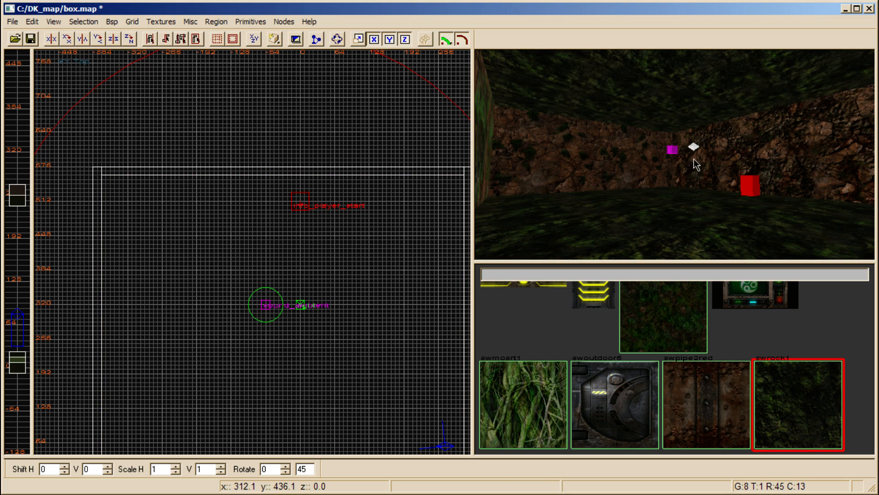
shift+click(696, 146)
drag(298, 305, 303, 338)
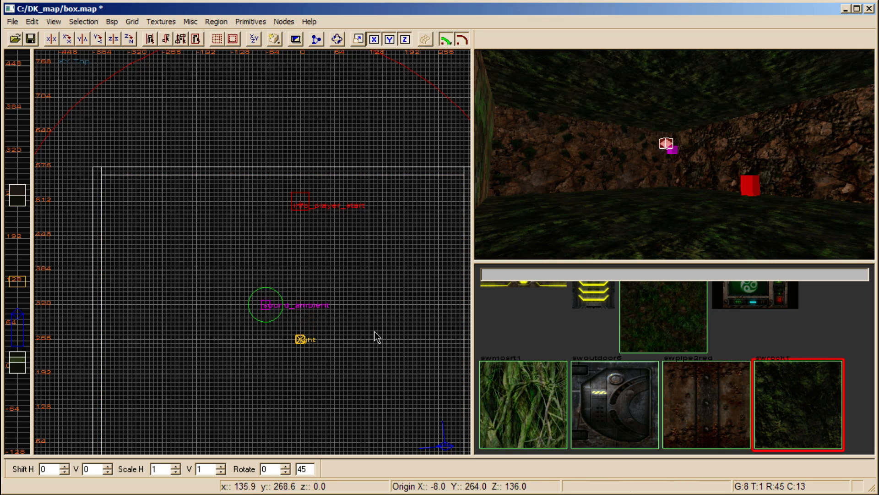
key(Escape)
right_drag(355, 340, 344, 306)
shift+click(667, 144)
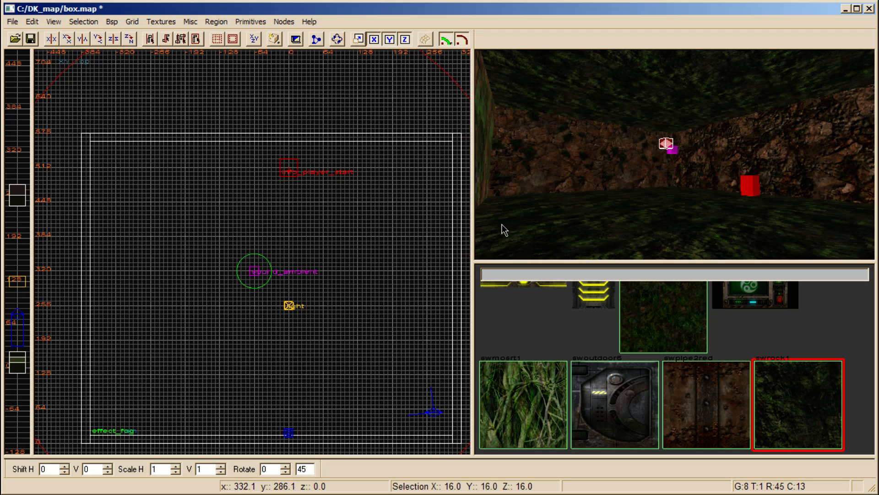
key(Escape)
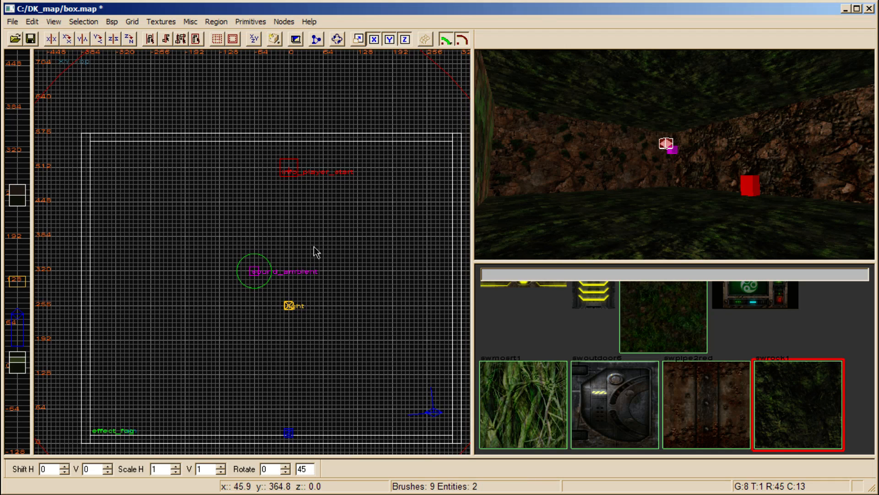
Set the light's colour to the custom yellow-orange with RGB 247, 197, 39 and save the map
key(k)
drag(358, 147, 68, 69)
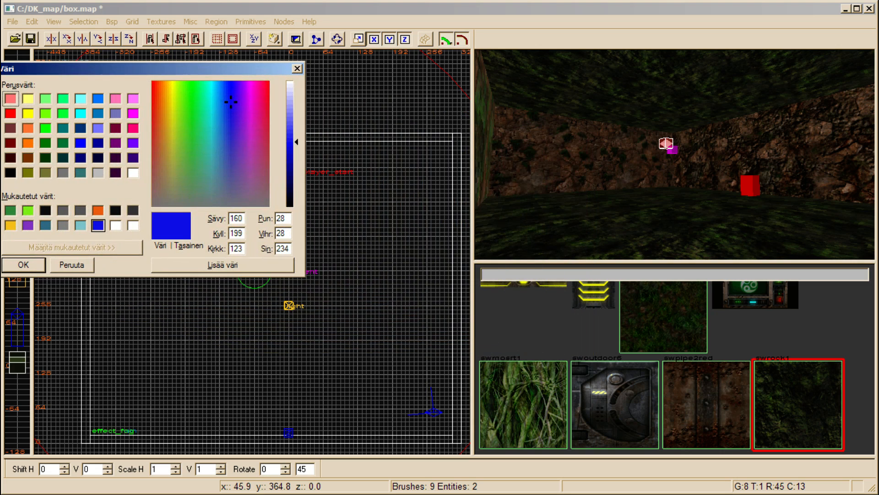
click(28, 211)
click(10, 210)
click(28, 211)
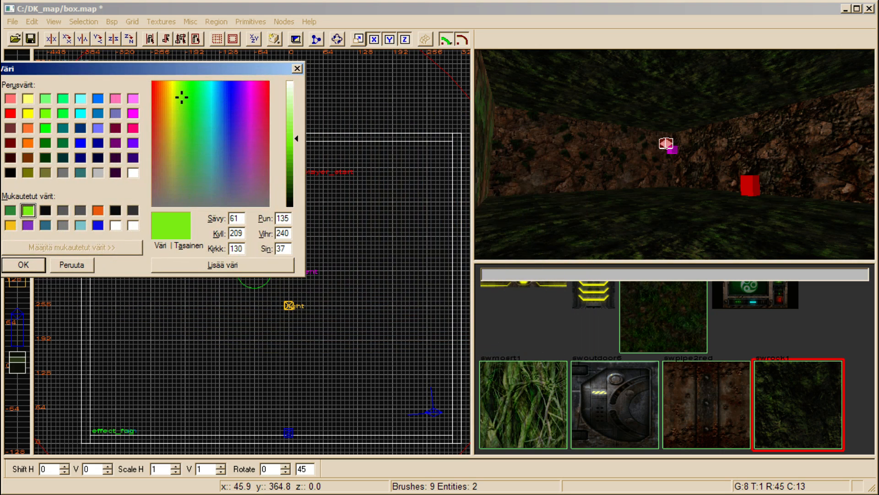
click(28, 225)
click(10, 225)
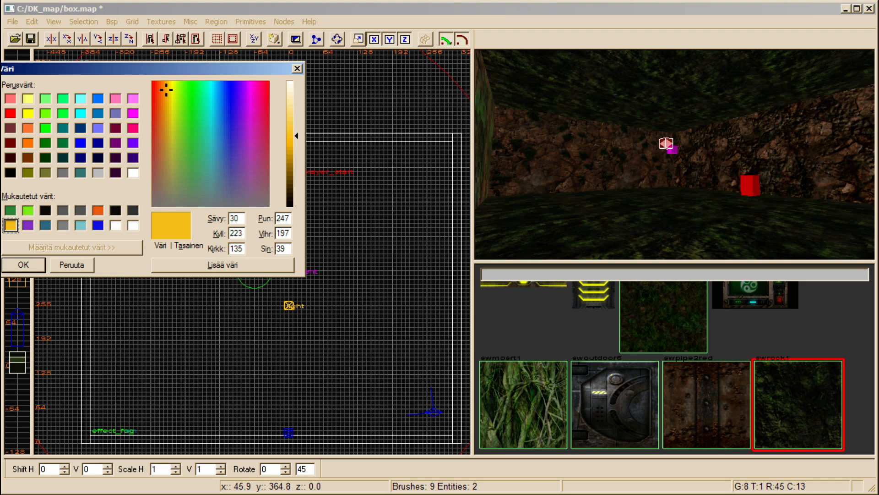
click(28, 114)
click(10, 225)
click(28, 114)
click(10, 225)
click(23, 265)
key(Escape)
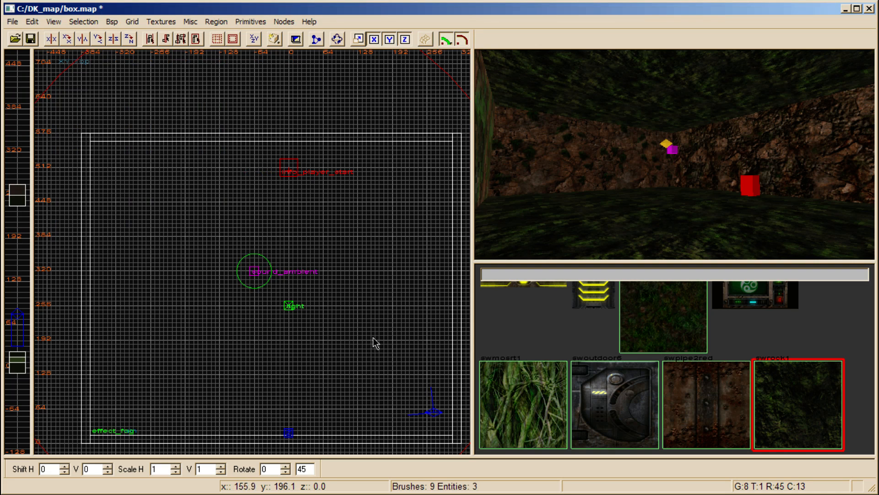
right_drag(329, 267, 317, 224)
click(33, 41)
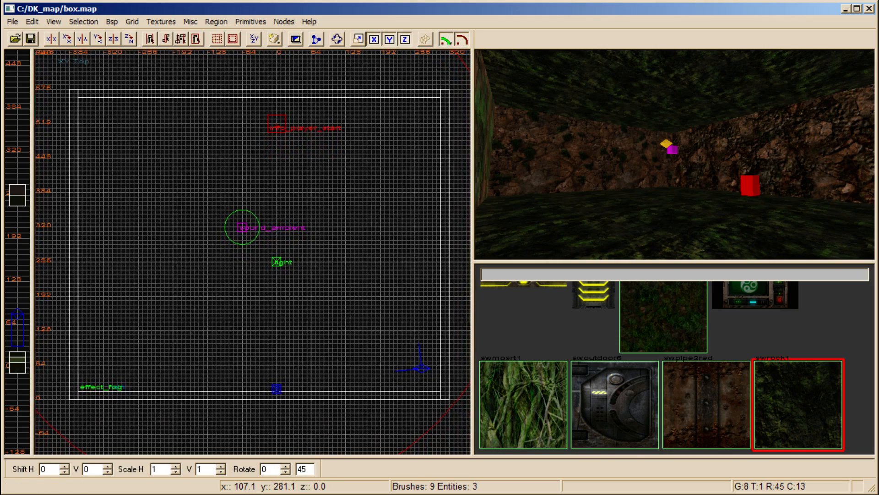
Check the light's _color key in its entity properties
shift+click(665, 143)
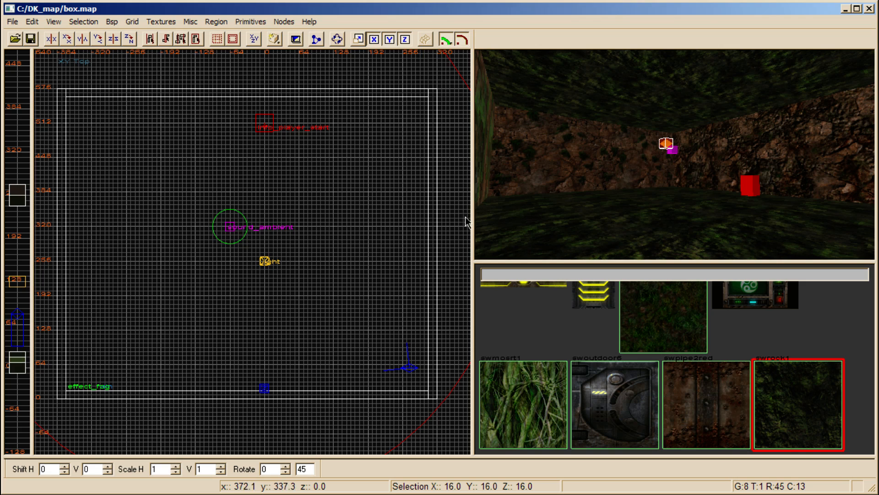
key(n)
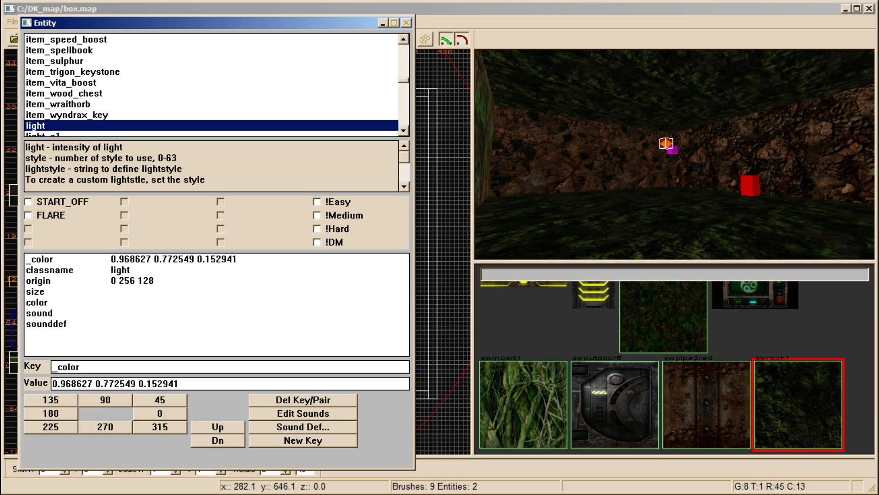
click(444, 13)
key(n)
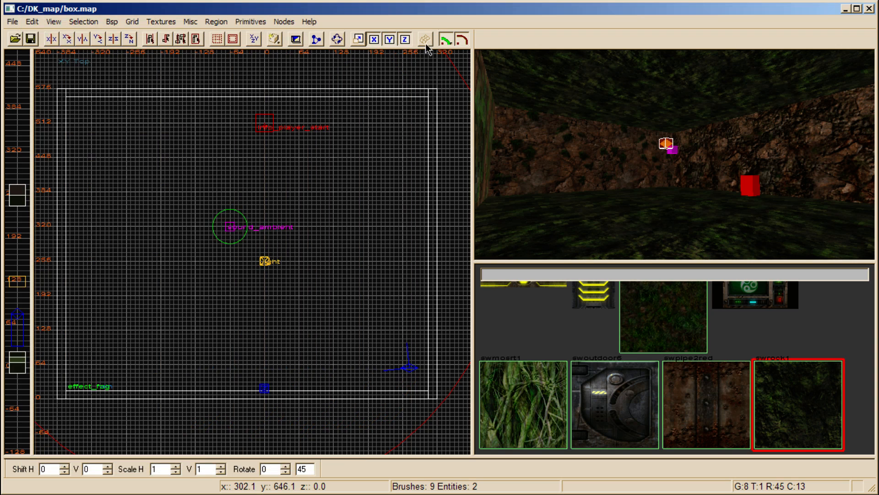
key(Escape)
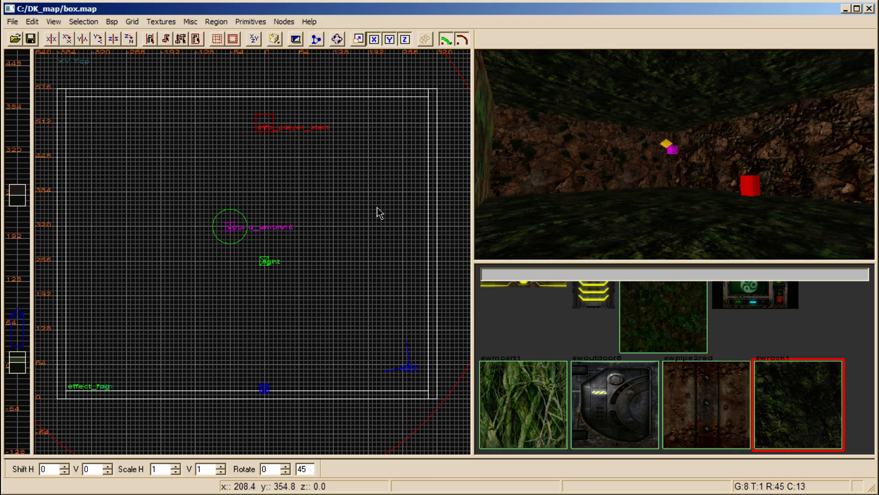
Create a bench-top brush about 192 by 32 units and 8 units thick above the floor, with its origin at X -320, Y 512, Z 56
mouse_move(338, 207)
right_down()
mouse_move(328, 217)
mouse_move(333, 209)
right_up()
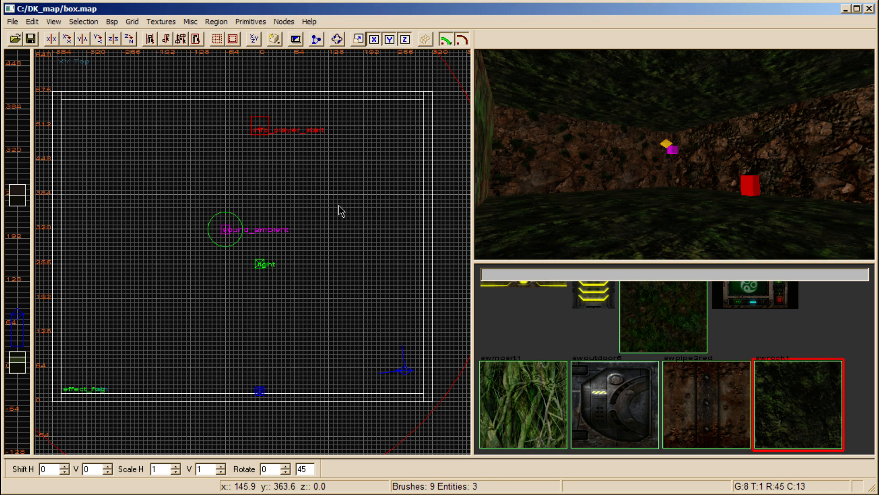
right_drag(339, 206, 347, 197)
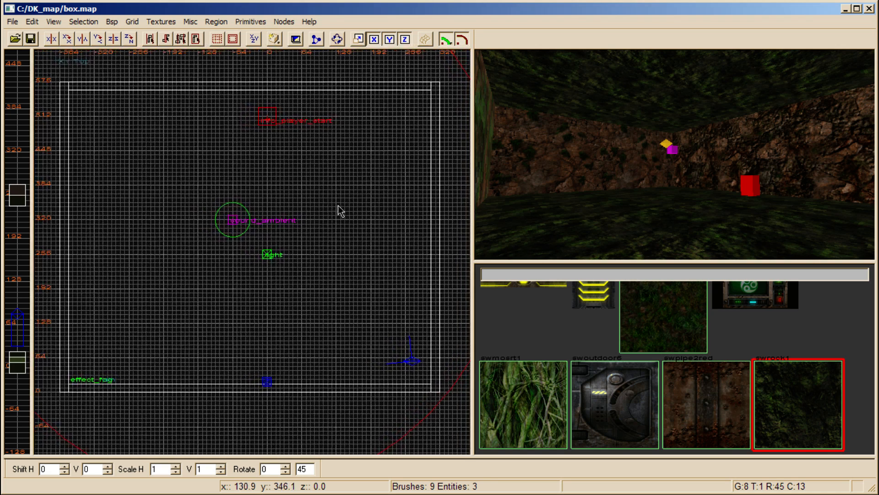
mouse_move(155, 137)
mouse_down()
mouse_move(175, 152)
mouse_move(161, 133)
mouse_move(110, 130)
mouse_move(211, 140)
mouse_move(219, 132)
mouse_up()
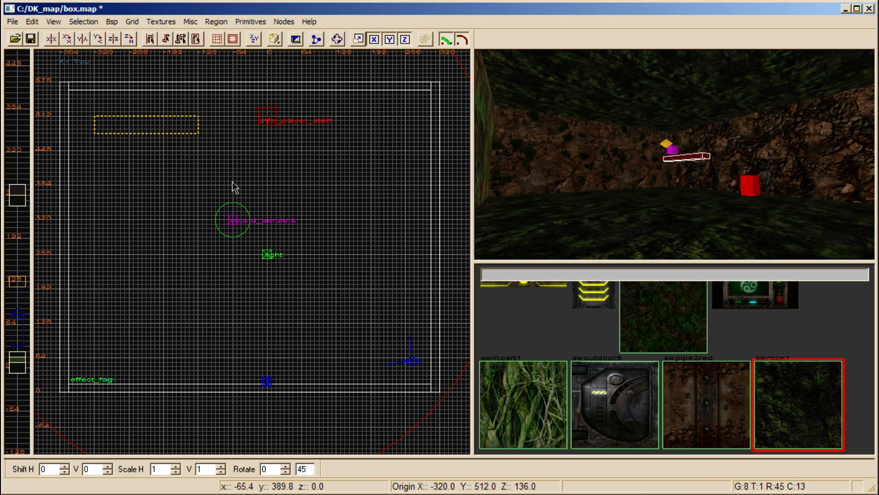
mouse_move(18, 283)
mouse_down()
mouse_move(29, 354)
mouse_move(27, 342)
mouse_up()
key(ctrl+Tab)
right_drag(274, 216, 228, 224)
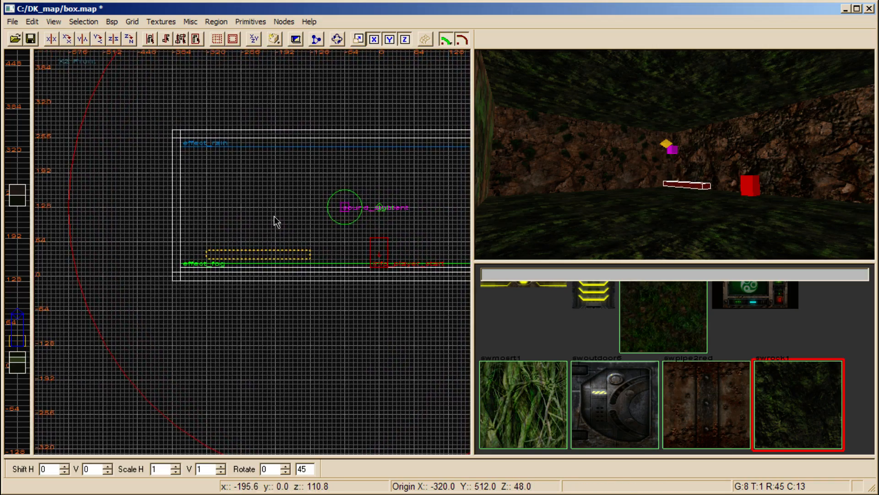
scroll(276, 222, up, 3)
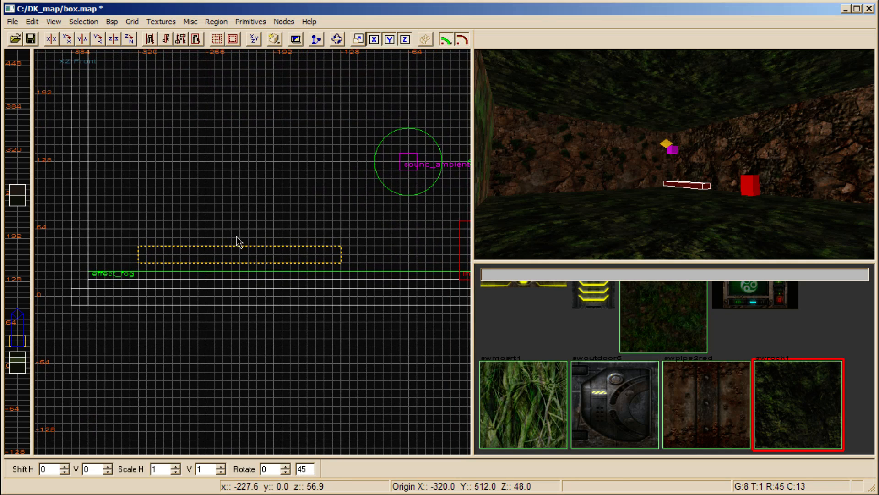
mouse_move(237, 241)
mouse_down()
mouse_move(251, 270)
mouse_move(243, 253)
mouse_move(249, 240)
mouse_move(243, 249)
mouse_up()
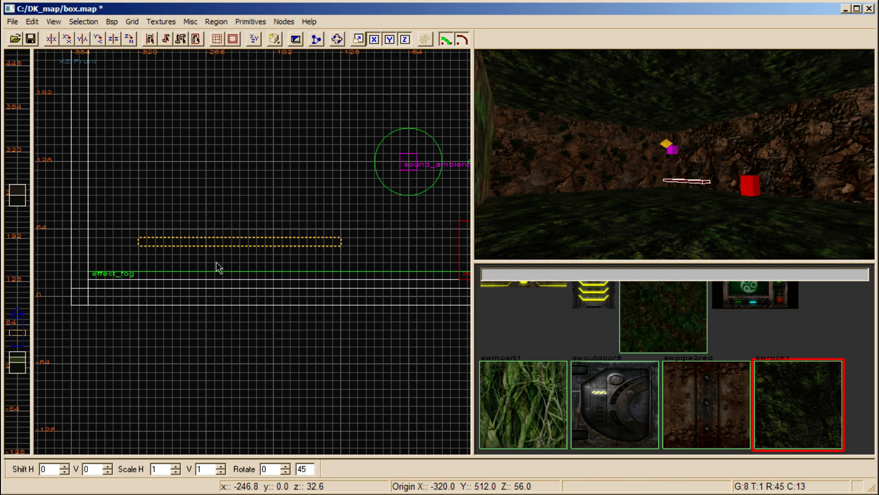
key(Escape)
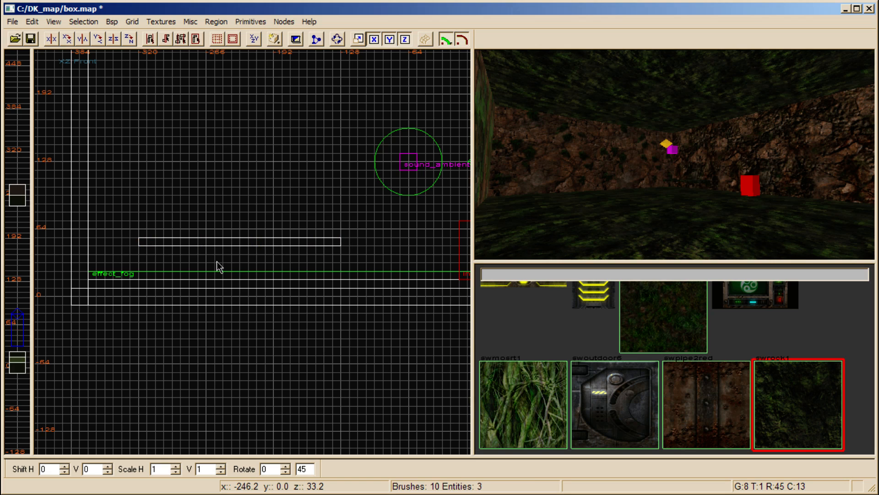
With the grid size at 4, draw a bench-leg brush about 8 units wide and 16 units high below the top's X -320 end
key(3)
mouse_move(151, 250)
mouse_down()
mouse_move(159, 268)
mouse_move(152, 258)
mouse_up()
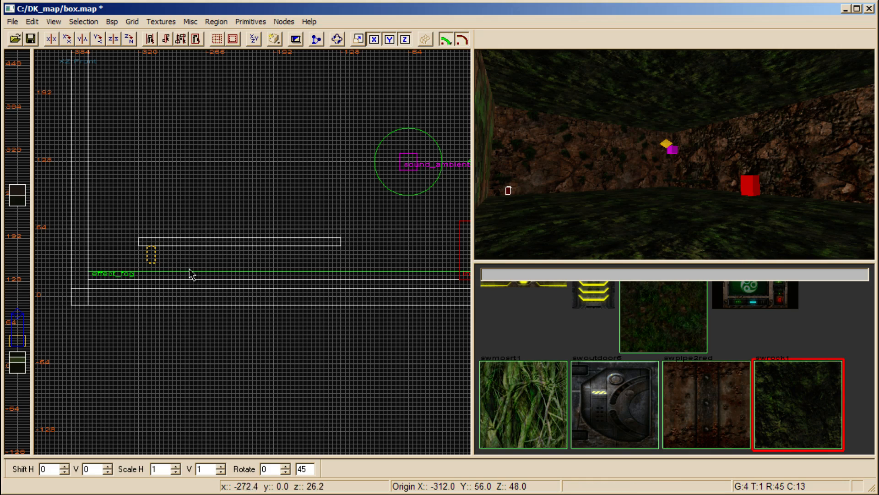
scroll(243, 249, down, 1)
scroll(229, 245, up, 3)
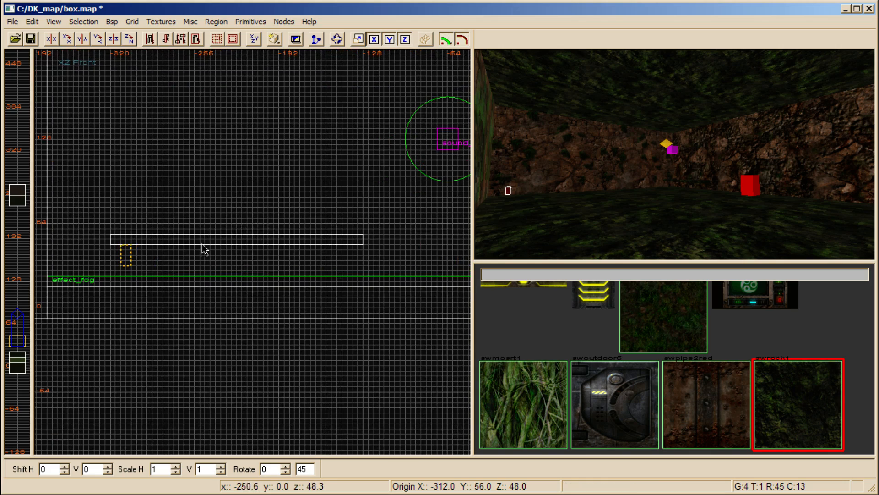
mouse_move(227, 246)
right_down()
mouse_move(252, 239)
mouse_move(207, 327)
mouse_move(237, 469)
mouse_move(0, 341)
mouse_move(0, 354)
mouse_move(0, 250)
mouse_move(168, 236)
right_up()
Move the leg under the bench top, size it about 4 units thick and 32 units high down to the floor, and duplicate it at the opposite long edge
key(ctrl+Tab)
mouse_move(133, 253)
mouse_down()
mouse_move(535, 242)
mouse_move(445, 233)
mouse_up()
right_drag(445, 234, 71, 246)
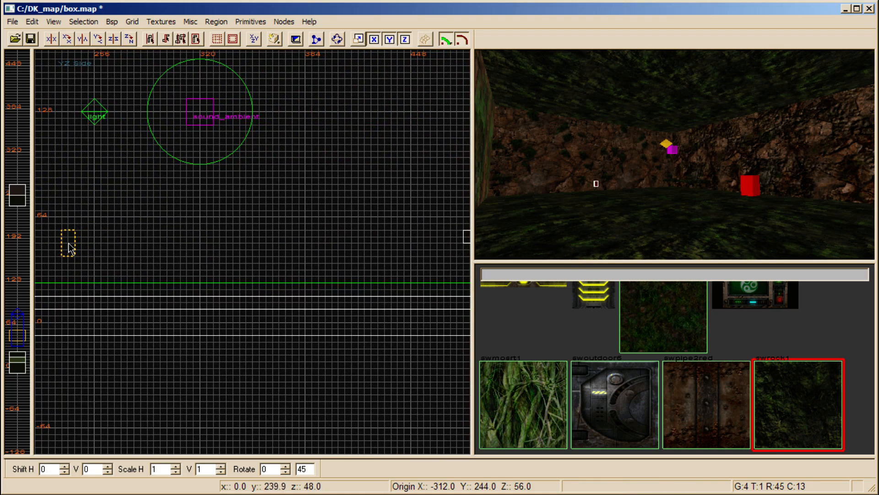
drag(68, 243, 387, 240)
right_drag(424, 240, 224, 251)
mouse_move(179, 247)
mouse_down()
mouse_move(280, 269)
mouse_move(160, 257)
mouse_move(278, 279)
mouse_move(282, 309)
mouse_move(280, 282)
mouse_move(311, 273)
mouse_up()
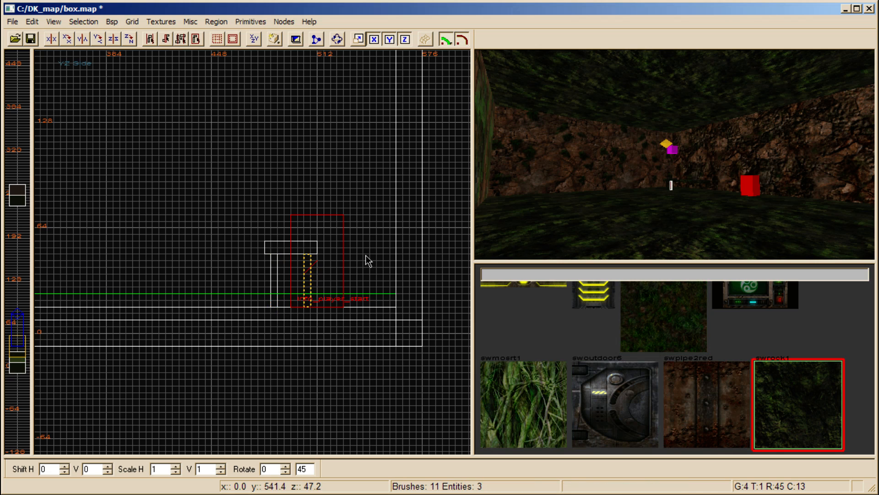
Clone the leg to place a matching pair under the other end of the bench top
key(ctrl+Tab)
right_drag(293, 263, 212, 269)
key(space)
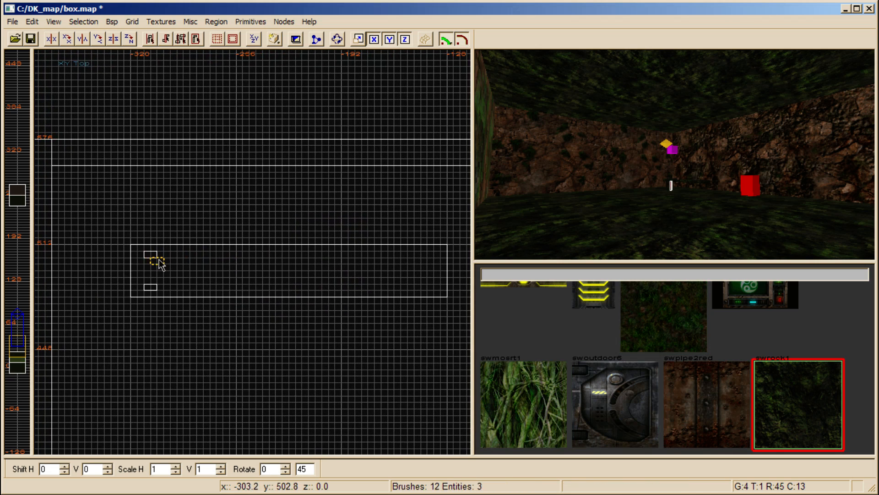
mouse_move(157, 261)
mouse_down()
mouse_move(438, 265)
mouse_move(432, 256)
mouse_move(421, 291)
mouse_move(433, 292)
mouse_up()
key(space)
right_drag(324, 312, 282, 291)
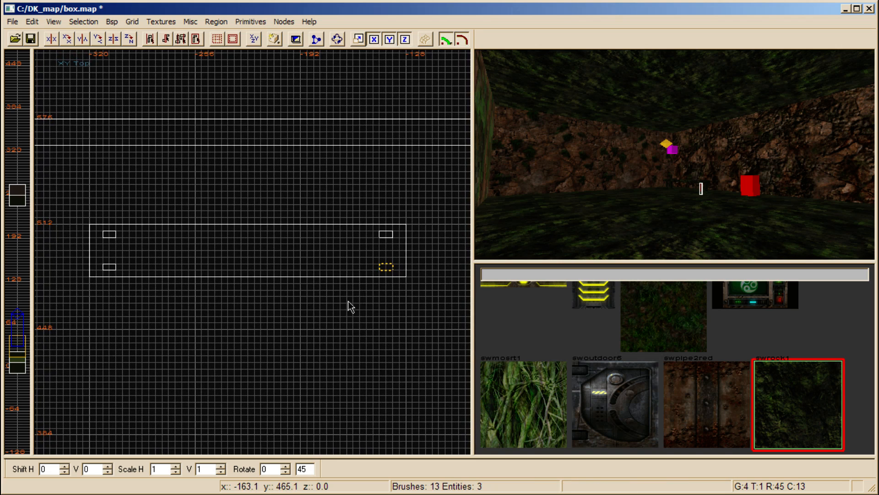
key(Escape)
Select the bench top and all four legs and apply the e1m1/rustwll2 texture to them
mouse_move(590, 212)
right_down()
mouse_move(665, 137)
mouse_move(695, 153)
mouse_move(709, 145)
mouse_move(733, 169)
mouse_move(726, 165)
right_up()
shift+click(736, 163)
shift+click(735, 161)
shift+click(683, 143)
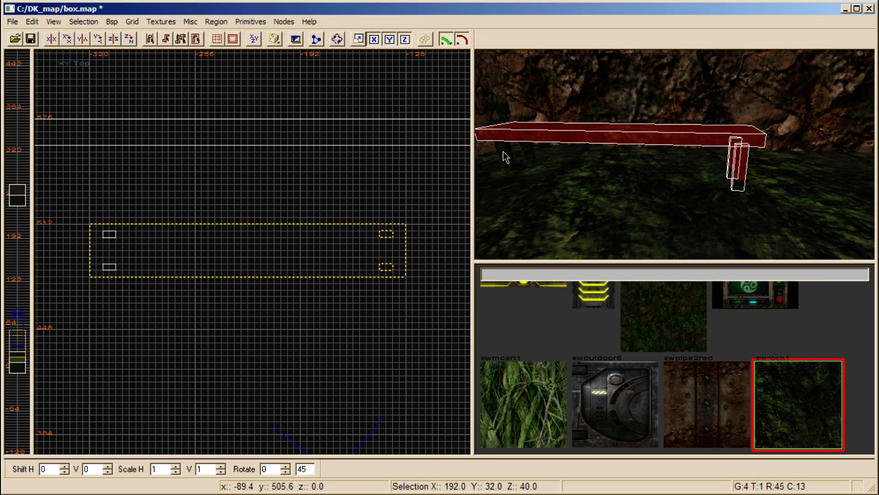
shift+click(503, 158)
shift+click(528, 152)
scroll(683, 349, down, 5)
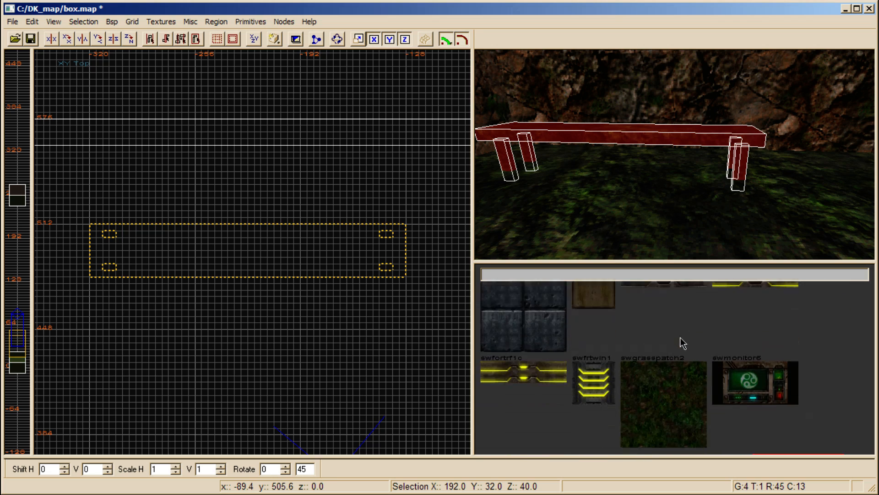
mouse_move(681, 349)
right_down()
mouse_move(676, 343)
mouse_move(669, 358)
right_up()
click(581, 345)
scroll(669, 359, up, 10)
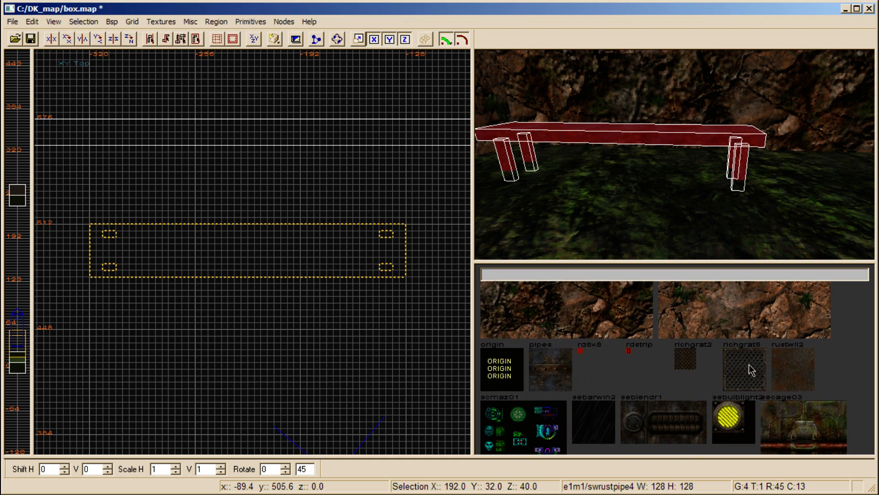
click(807, 370)
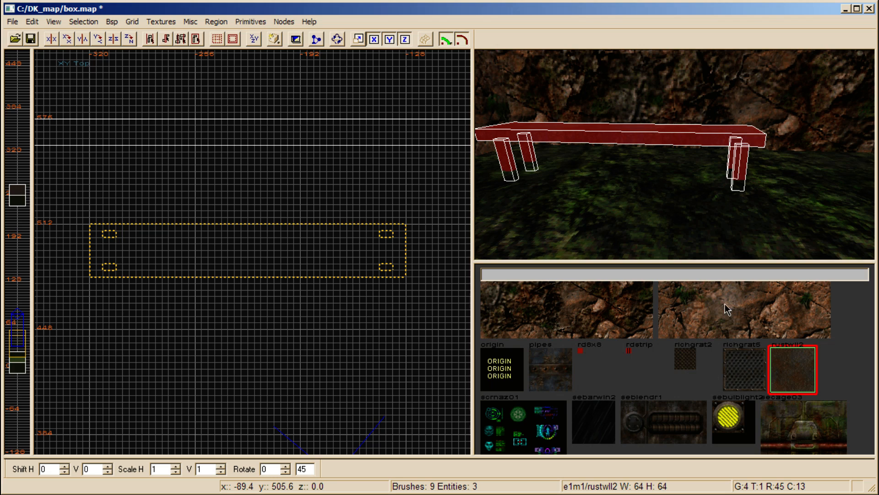
key(Escape)
Apply the e1m1/richgrat5 texture to the bench top only
right_drag(672, 181, 683, 157)
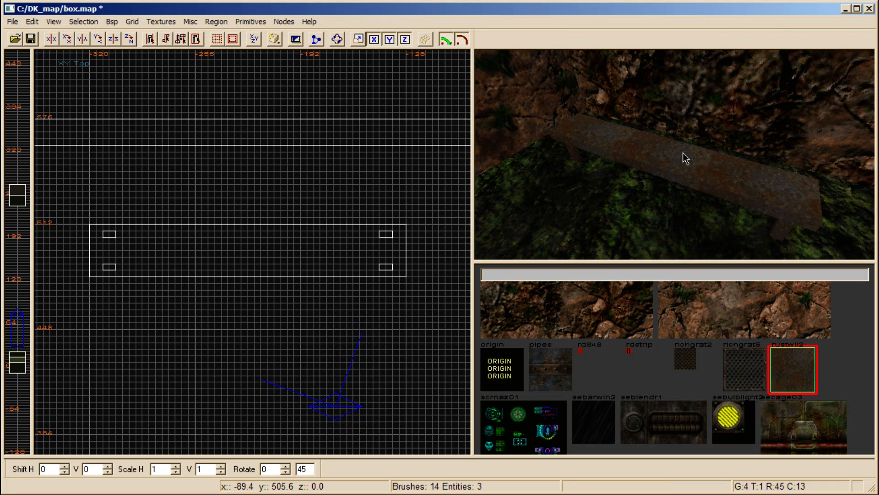
shift+click(677, 154)
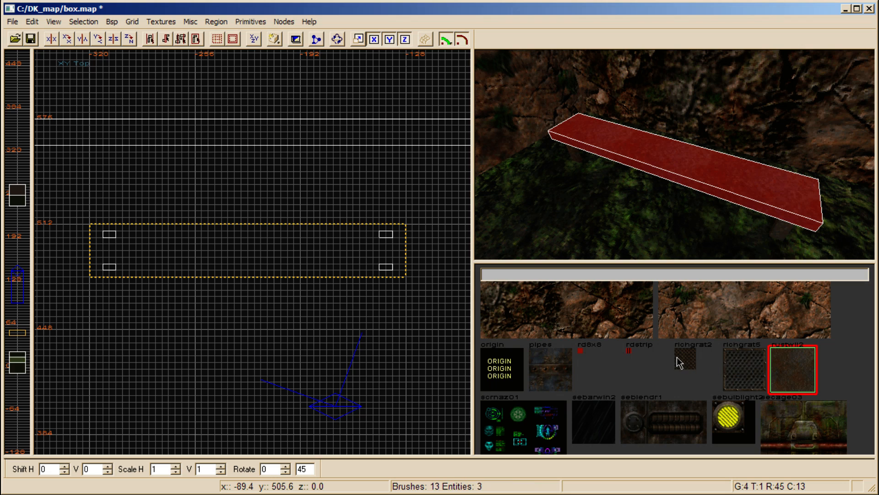
click(742, 374)
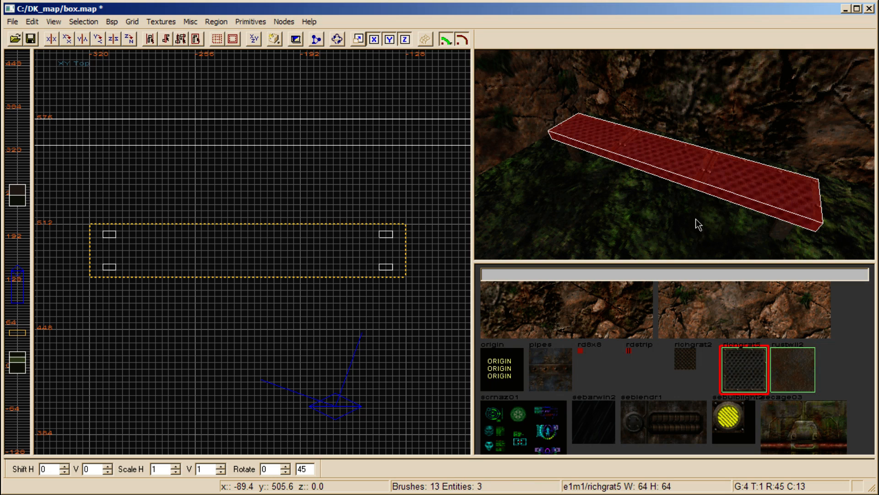
right_drag(720, 188, 732, 177)
right_drag(683, 148, 665, 155)
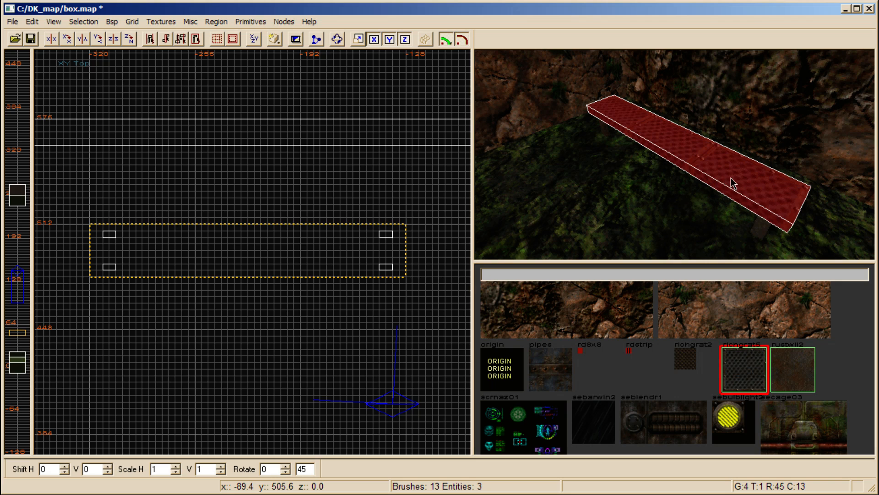
Set the bench top texture's horizontal and vertical stretch to 0.5 in the Surface inspector
key(s)
click(286, 206)
drag(286, 206, 297, 144)
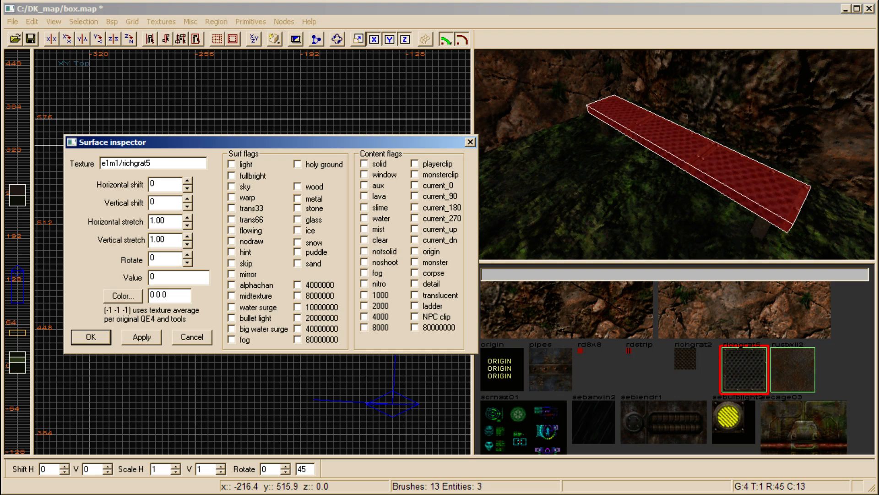
double_click(164, 220)
text(0.5)
key(Tab)
text(0.5)
click(142, 337)
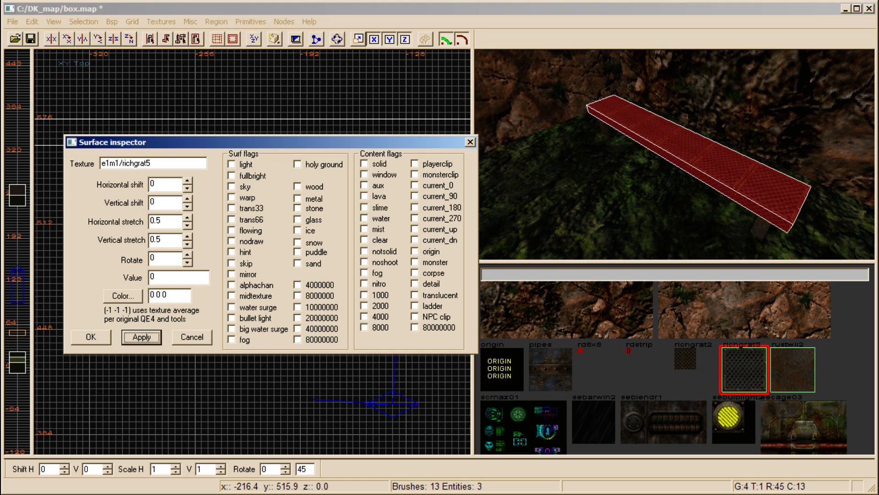
Try a horizontal texture shift of -64 on the bench top and reverse it in equal increments
click(188, 189)
click(188, 189)
click(188, 188)
click(187, 189)
click(187, 189)
click(188, 189)
click(187, 188)
click(187, 188)
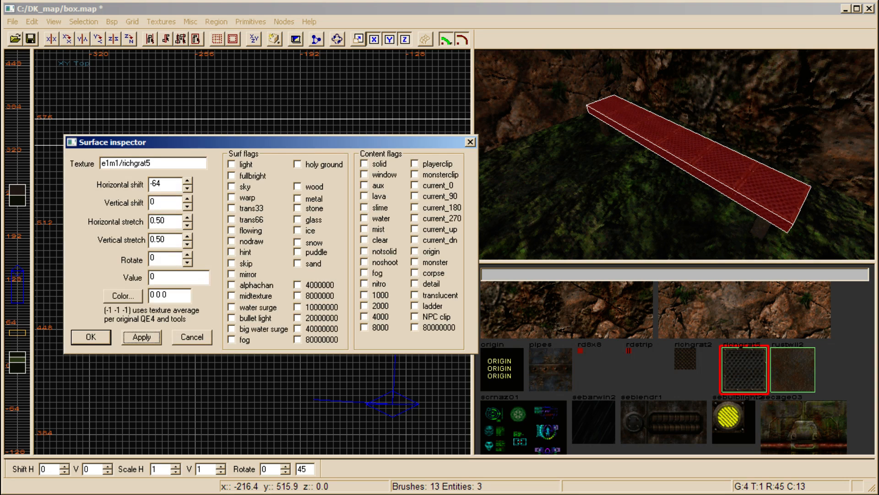
click(187, 181)
click(187, 181)
click(188, 181)
click(187, 181)
click(187, 181)
click(187, 180)
click(187, 181)
click(187, 181)
Shift the bench top's texture slightly in the negative horizontal direction, test its rotation, and accept the surface settings
click(188, 189)
click(187, 189)
click(187, 255)
click(187, 256)
click(188, 263)
click(187, 263)
click(188, 262)
click(188, 262)
click(188, 255)
click(188, 255)
click(187, 255)
click(188, 262)
click(106, 339)
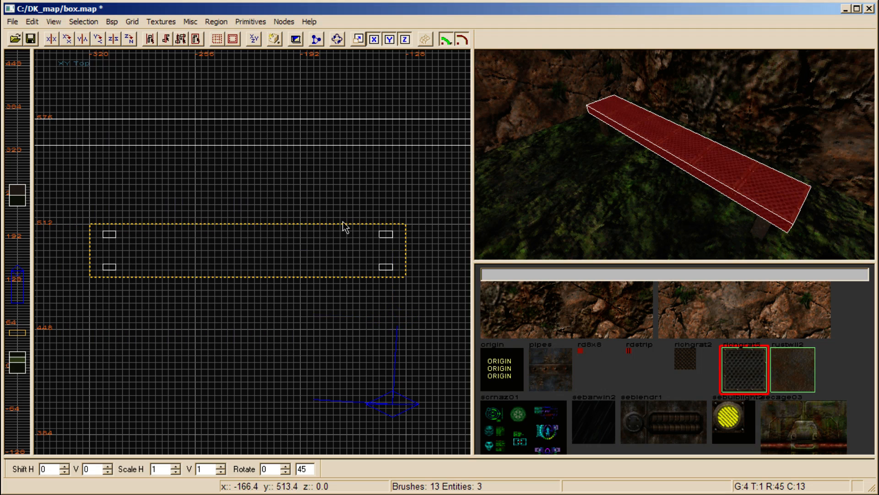
key(Escape)
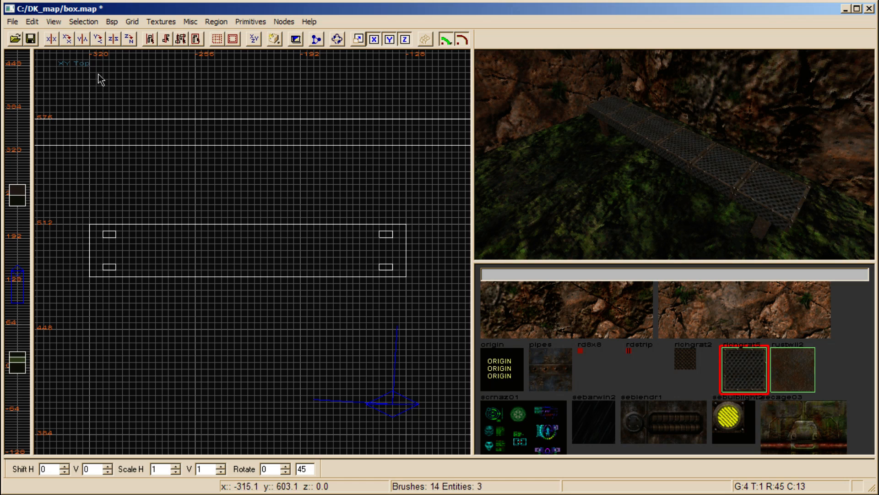
Save the box map and set the grid size to 8
click(31, 39)
key(5)
key(4)
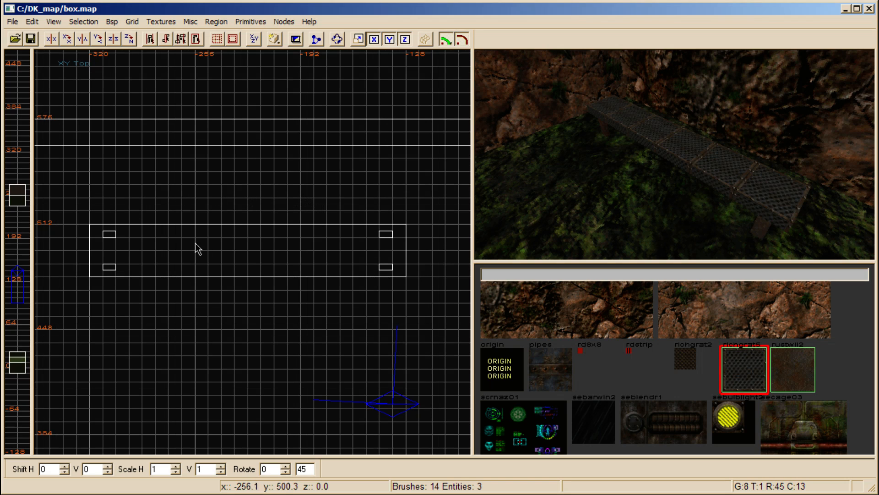
Draw a 32 x 24 brush over the bench in the top view and convert it into an E1 weapon_ionblaster entity
mouse_move(243, 237)
right_down()
mouse_move(160, 173)
mouse_move(166, 142)
right_up()
scroll(207, 183, down, 5)
scroll(207, 183, down, 1)
scroll(207, 183, up, 1)
right_drag(207, 183, 211, 202)
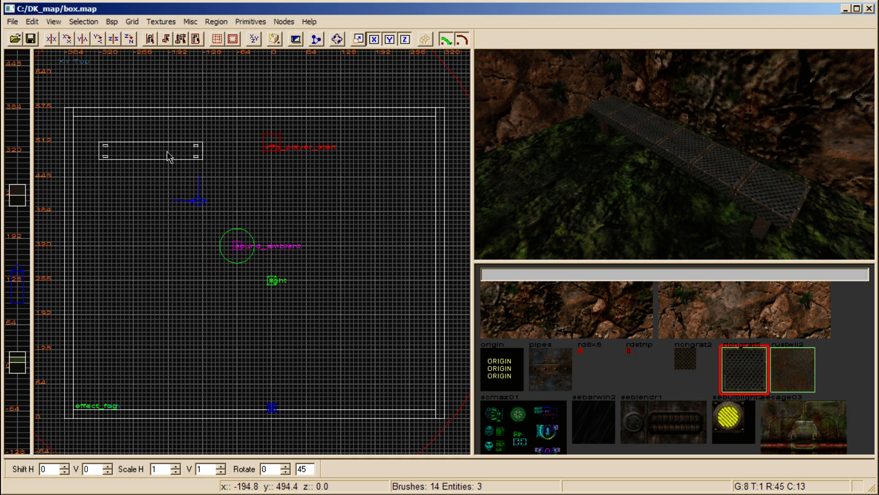
drag(156, 146, 172, 161)
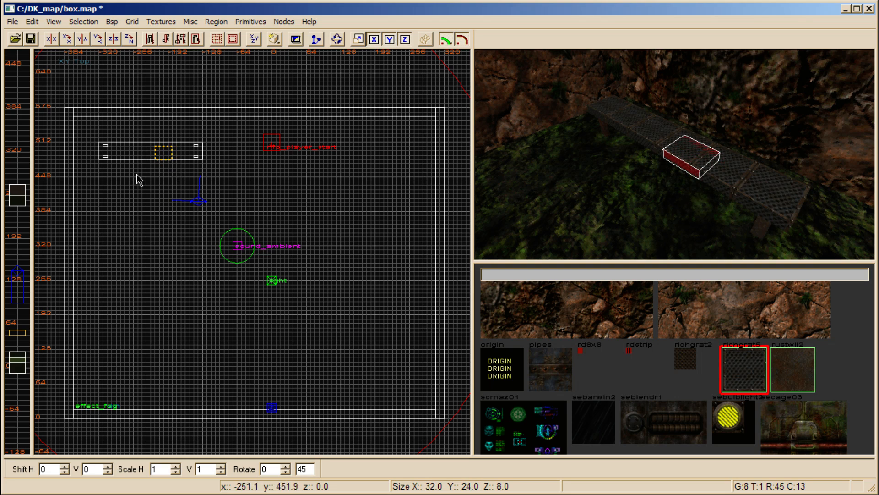
right_click(99, 150)
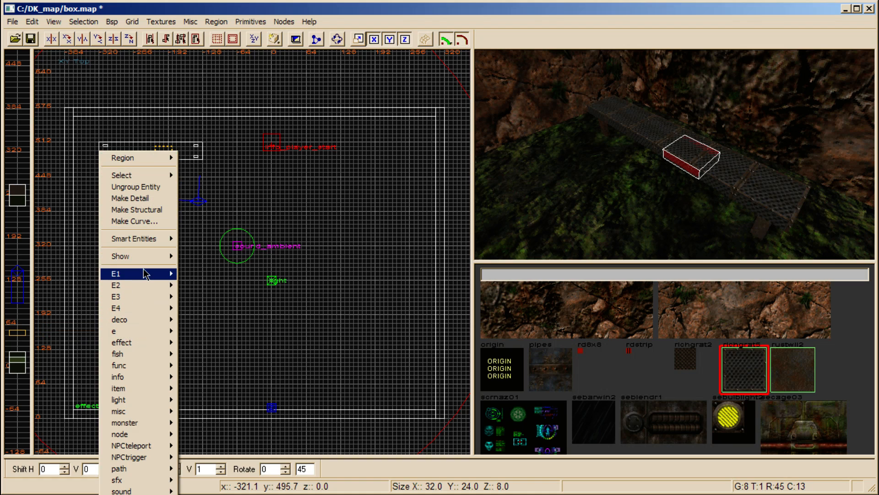
mouse_move(115, 274)
mouse_move(69, 320)
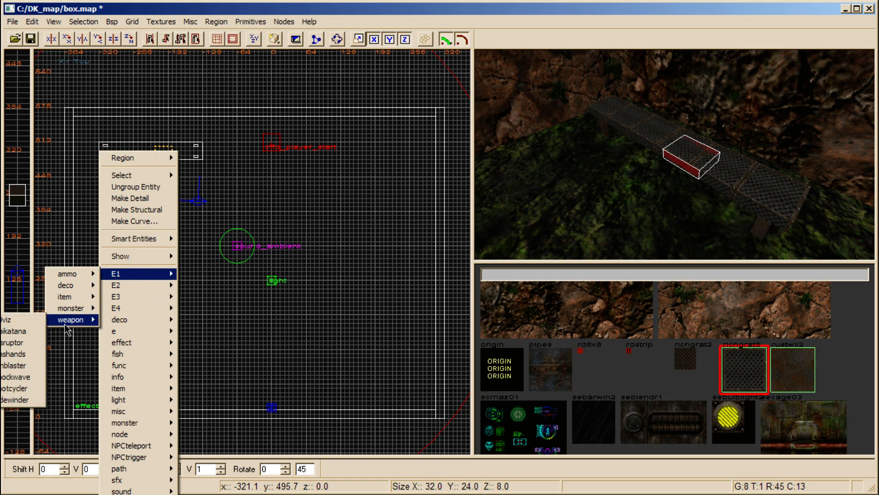
click(21, 366)
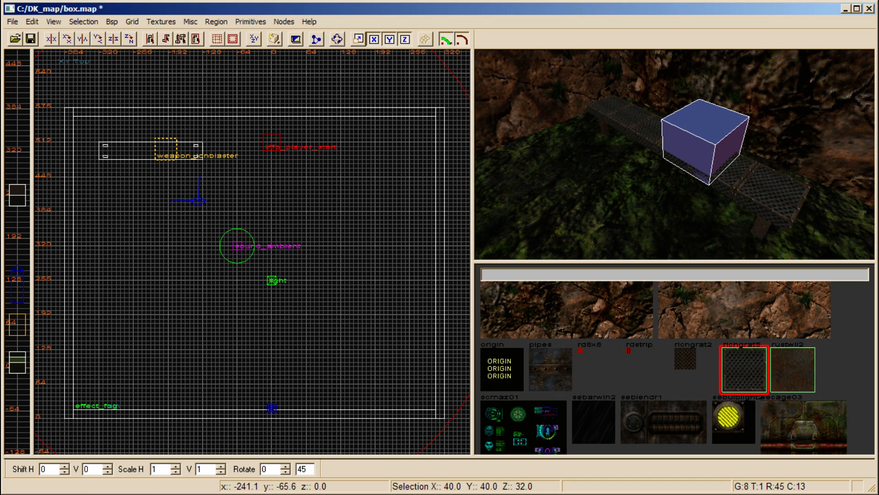
key(Escape)
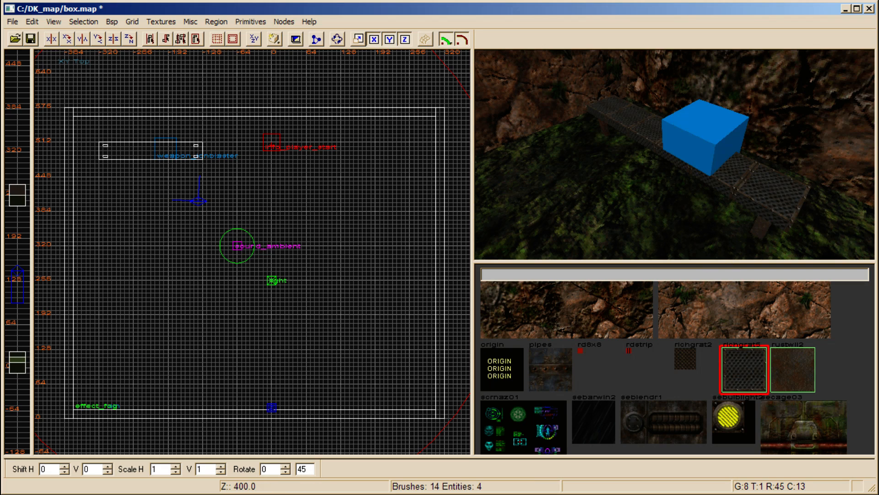
Save the box map with the new weapon entity
key(alt+Tab)
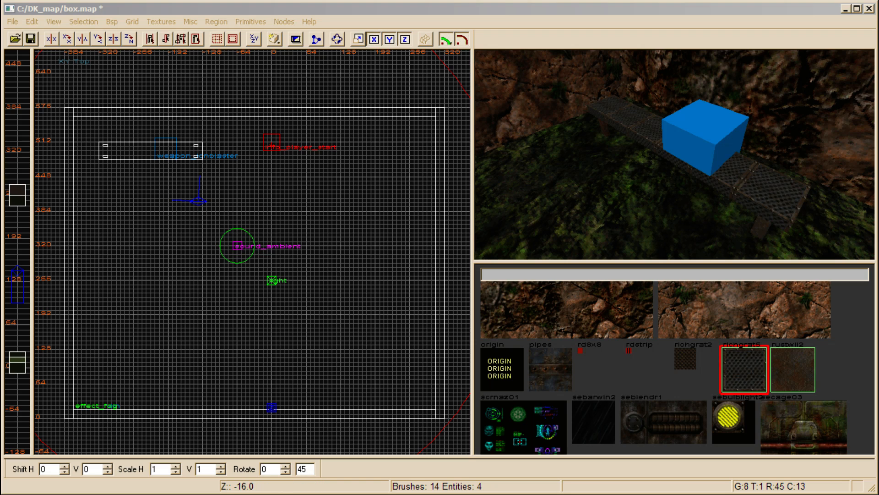
click(199, 394)
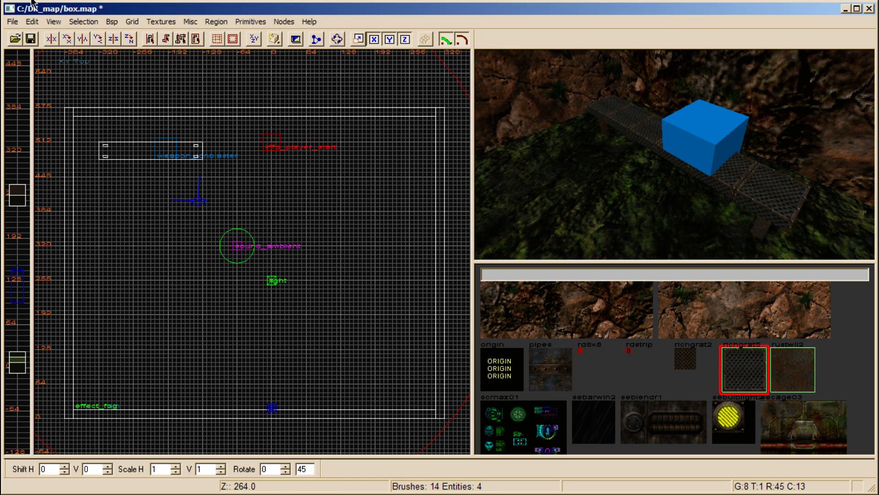
key(ctrl+s)
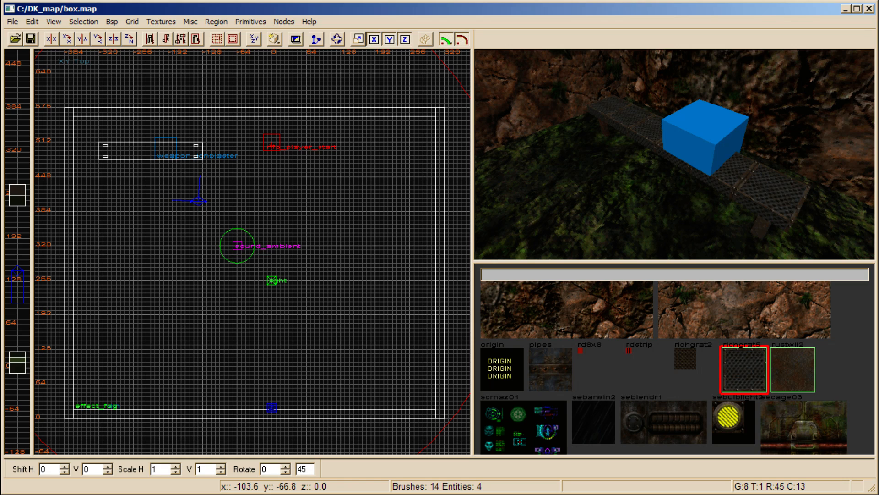
Switch to the command prompt and run the full map compile with "full box" in C:\DK_map
key(alt+Tab)
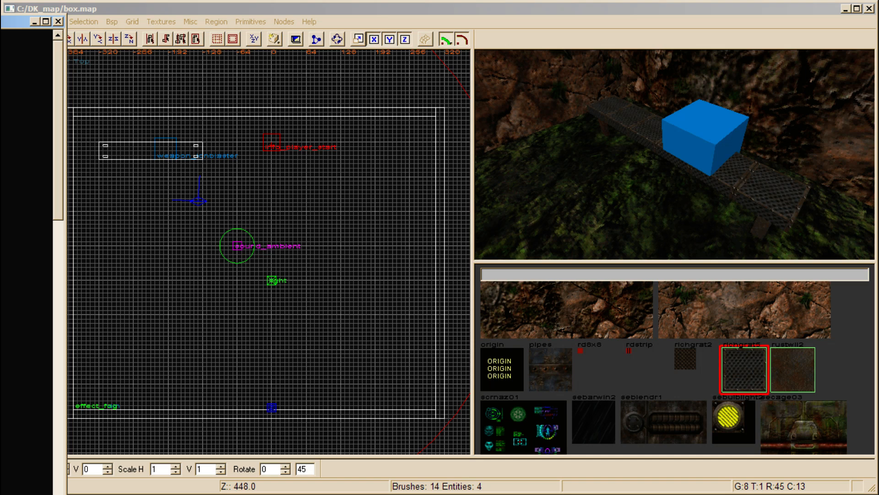
drag(13, 22, 457, 34)
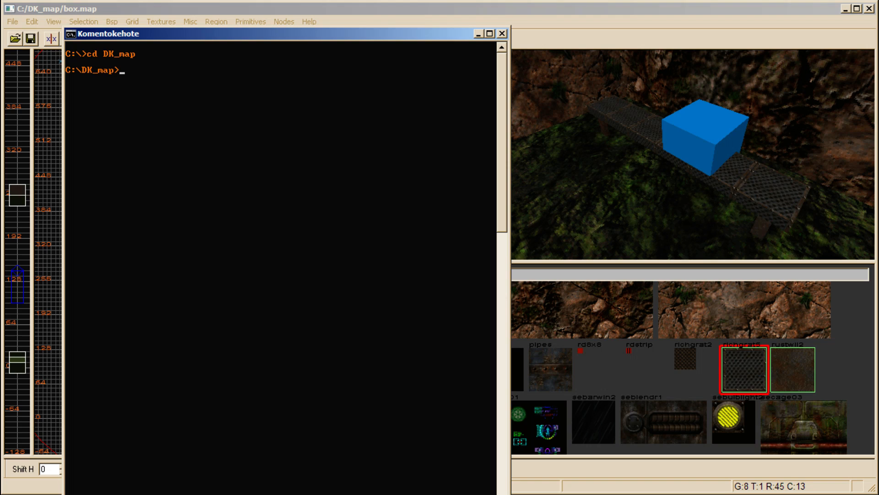
text(full box)
key(Return)
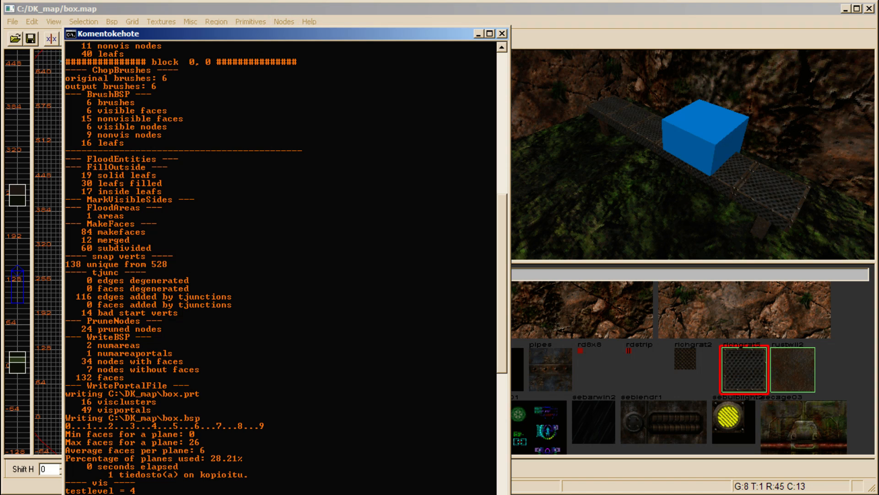
drag(284, 34, 297, 55)
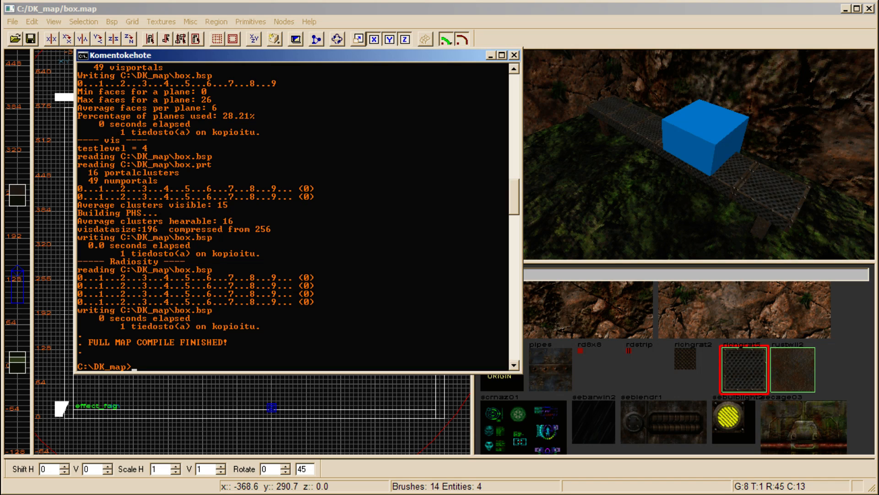
Switch to Daikatana, play the compiled box map to collect and try the Ion Blaster, and quit the game
key(alt+Tab)
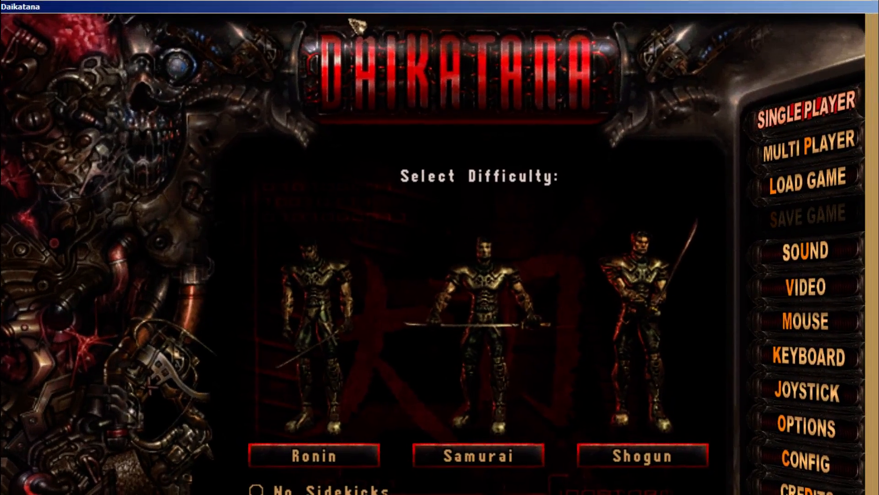
key(grave)
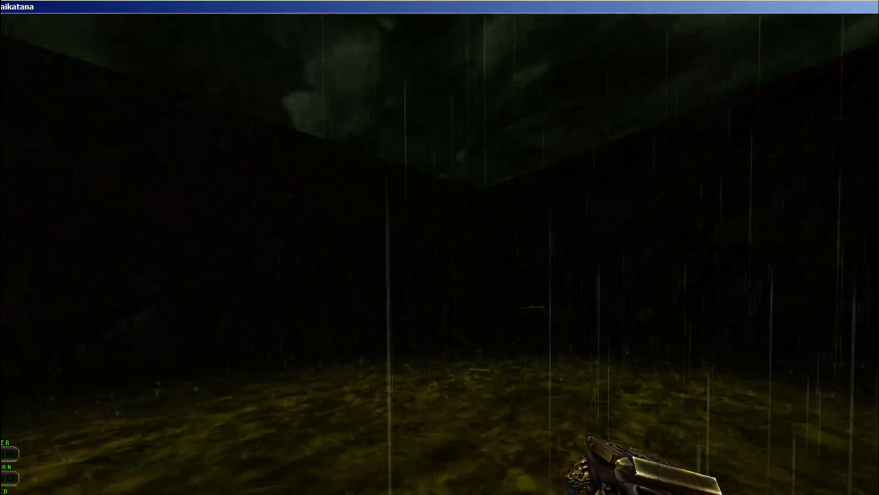
key(w)
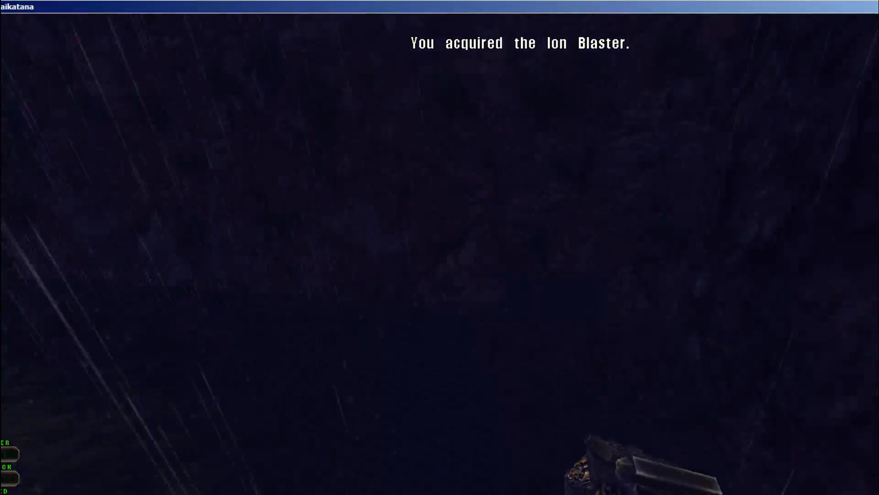
key(w)
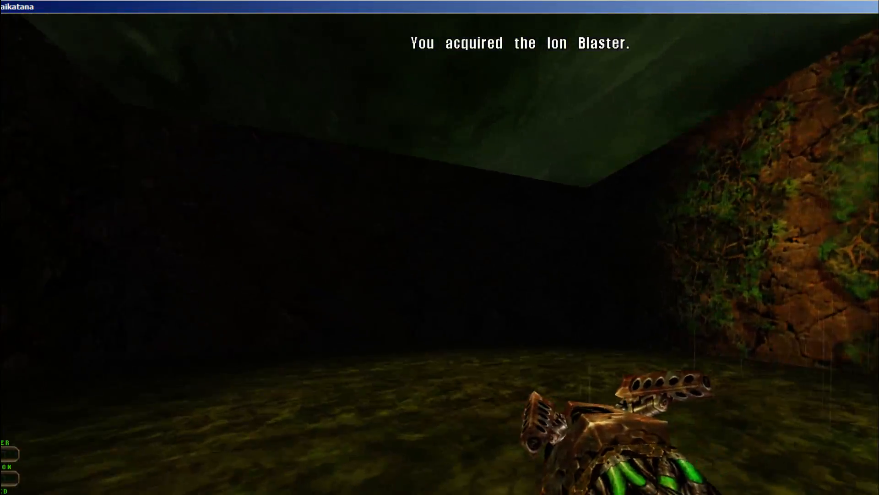
click(440, 247)
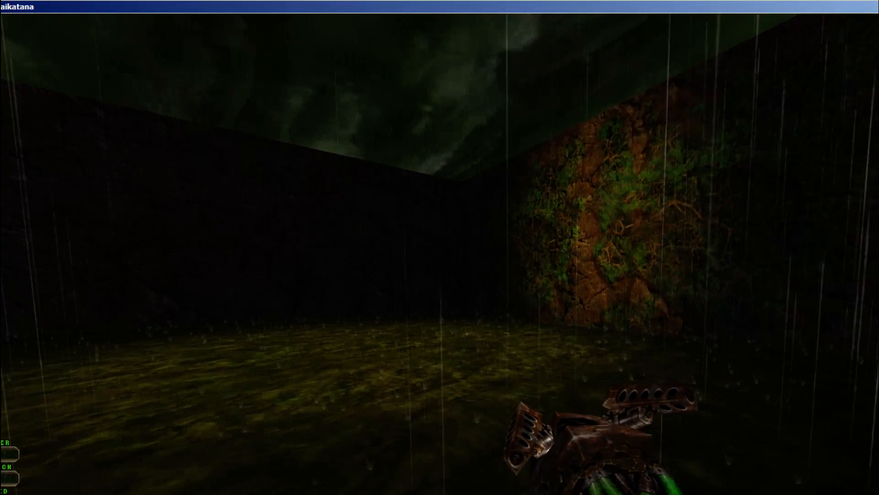
key(Escape)
key(q)
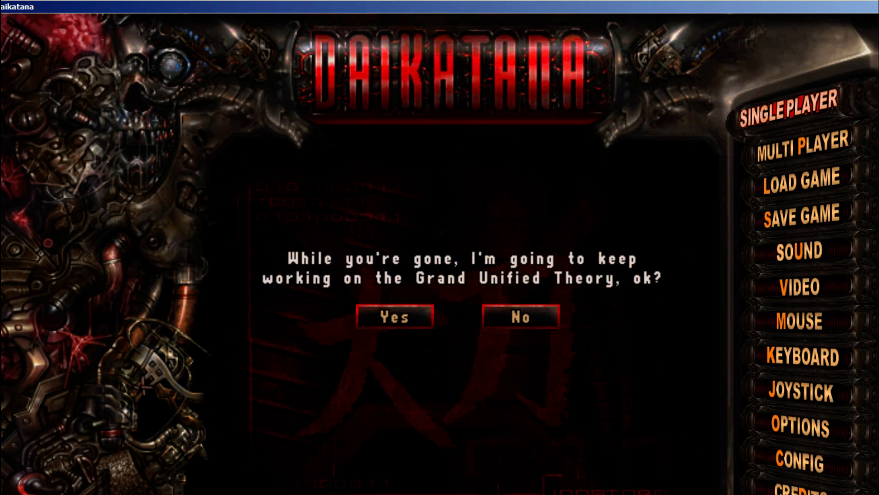
click(406, 323)
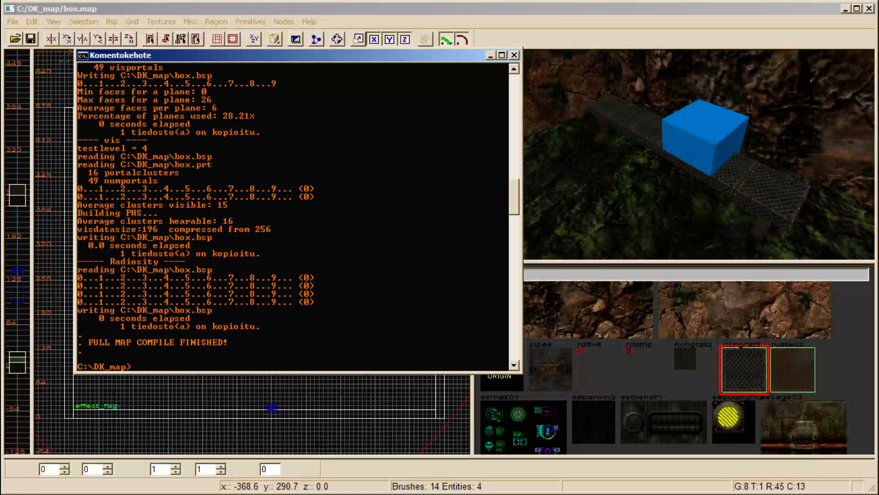